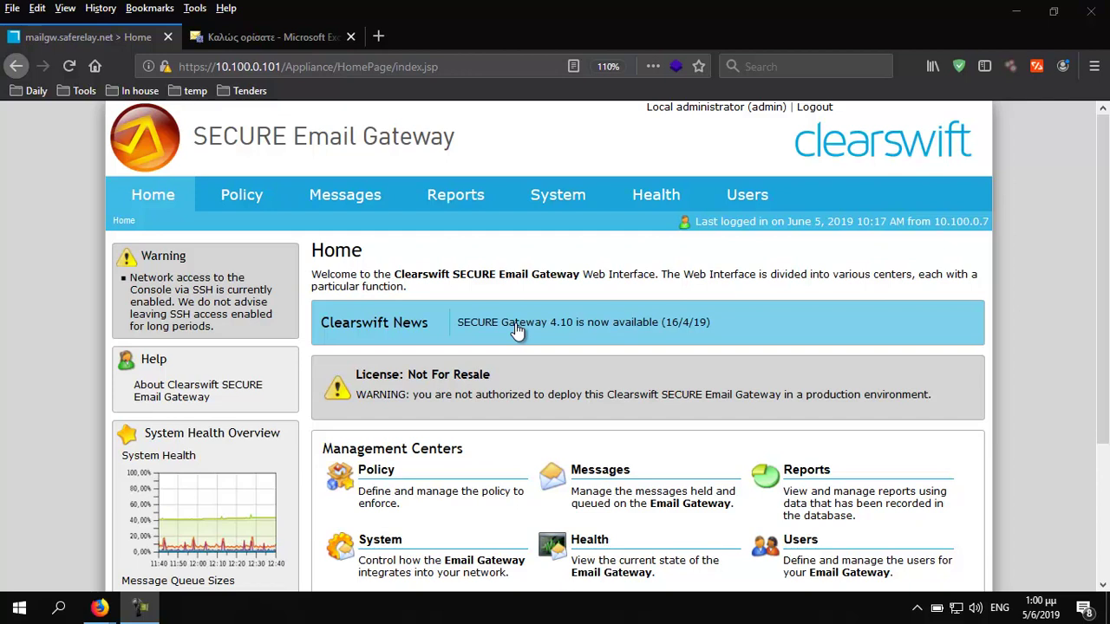
Go to System > Mail Domains and Routing and show the Email Routing list
mouse_move(559, 198)
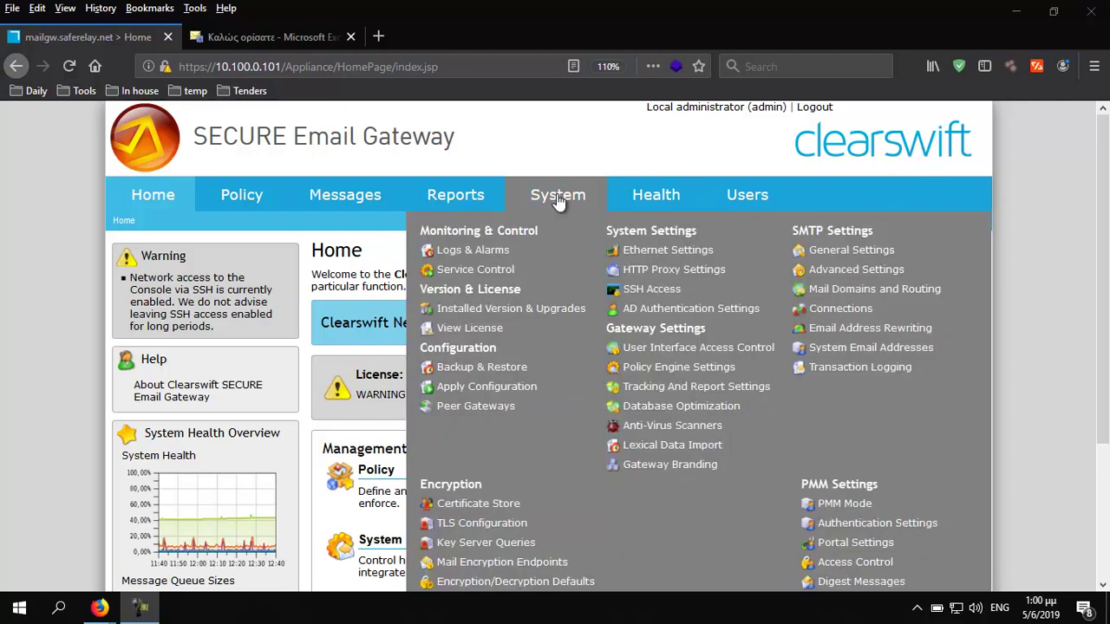
left_click(860, 297)
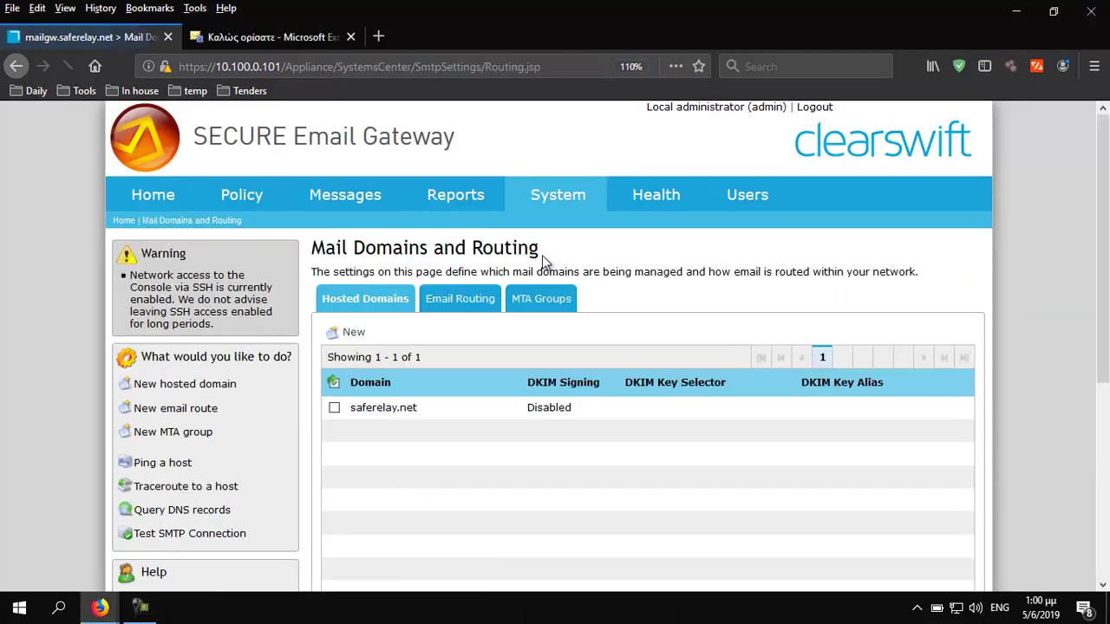
left_click(458, 305)
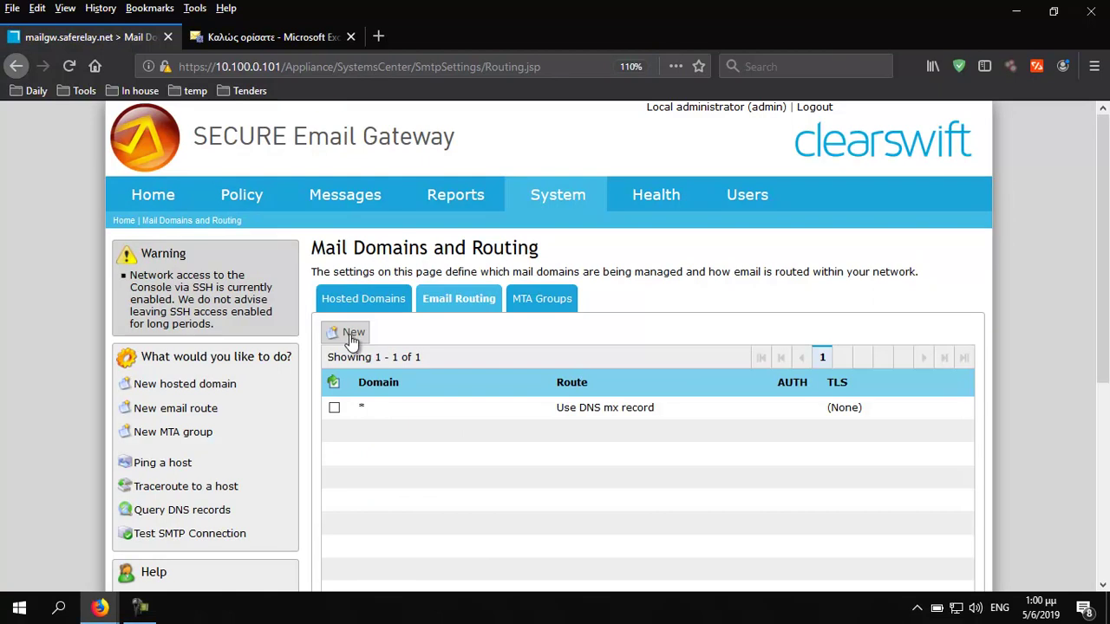
Add a route sending saferelay.net mail to server saferelay-net.mail.protection.outlook.com, port 25
left_click(351, 334)
type("saere")
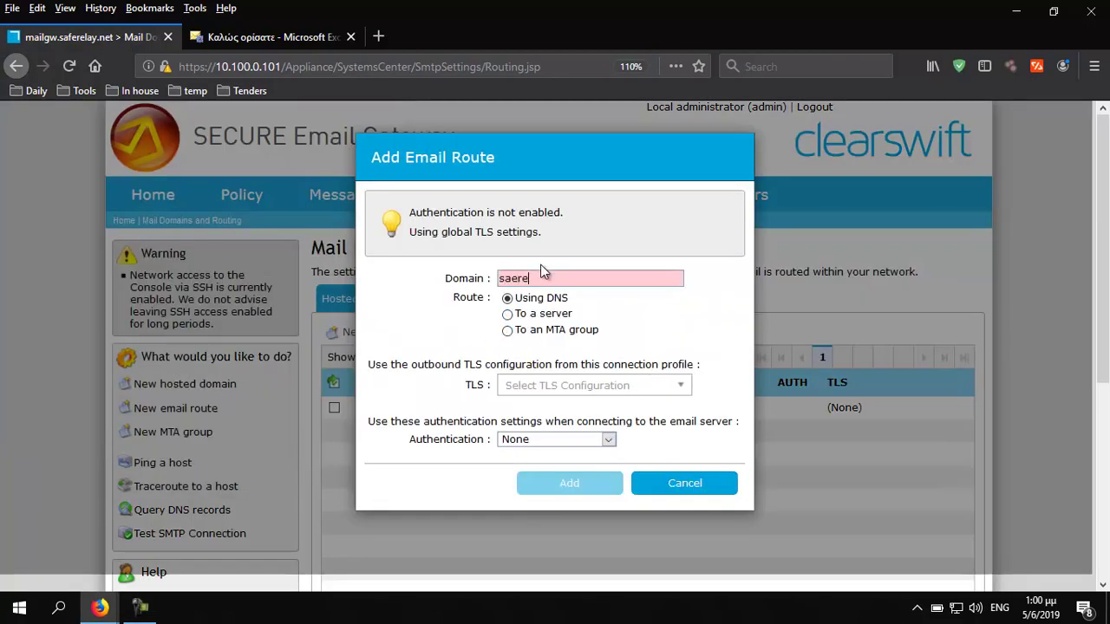
key("BackSpace")
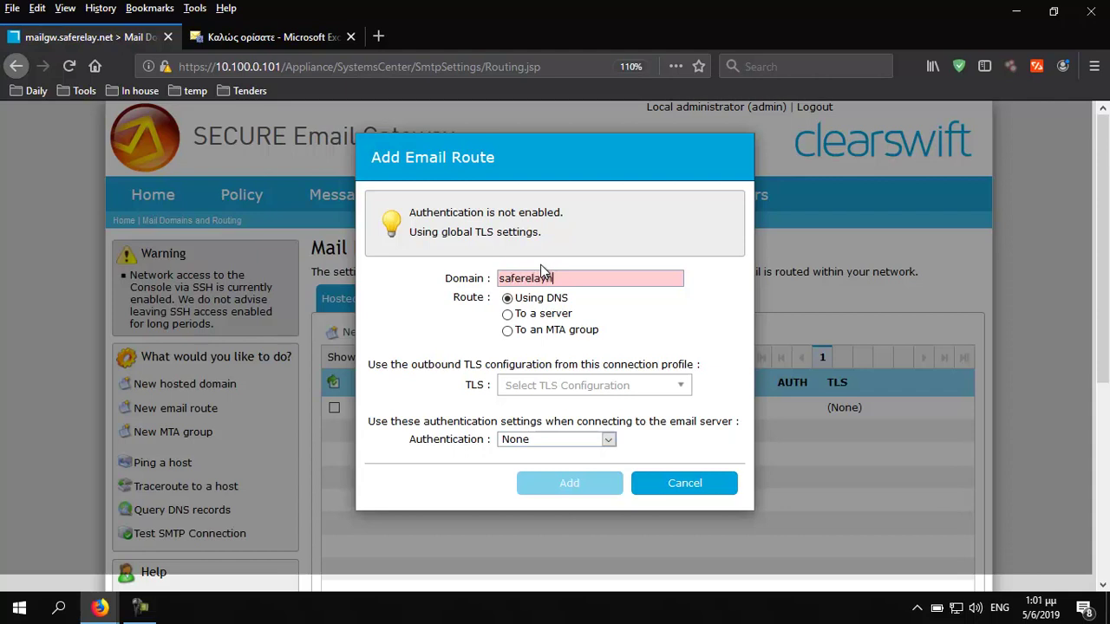
key("Tab")
key("Down")
left_click(515, 351)
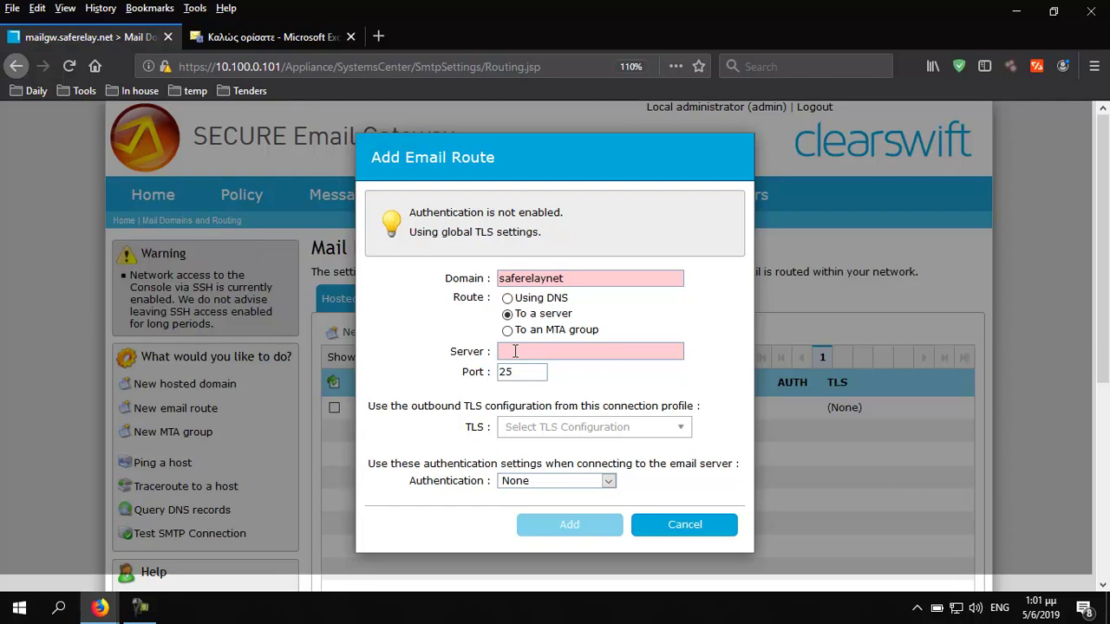
type("saferela")
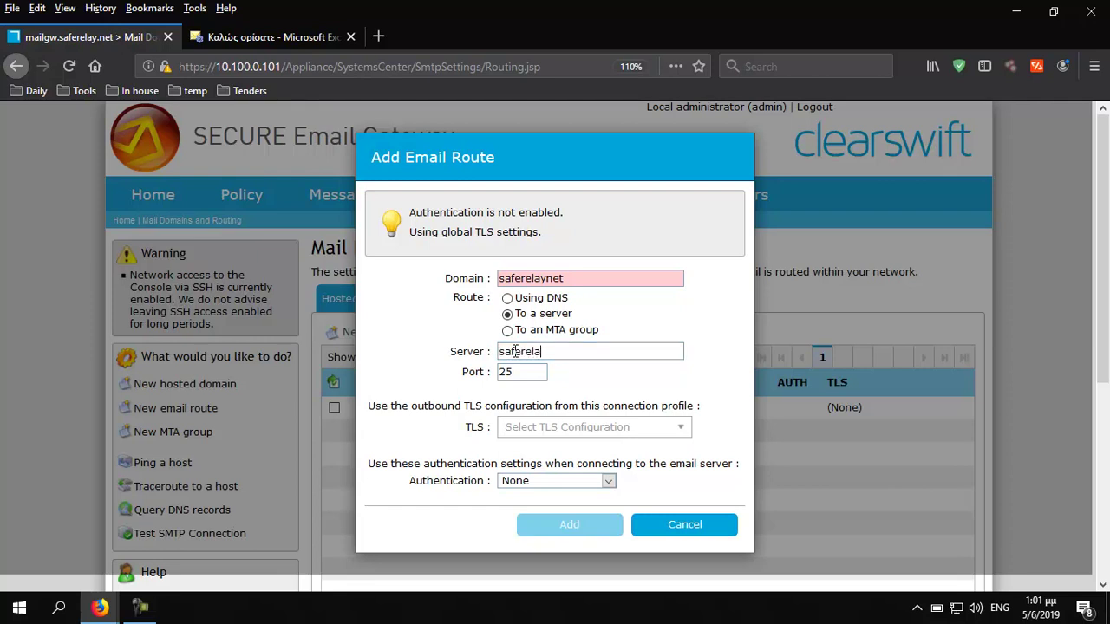
type("y-net.mail.protection")
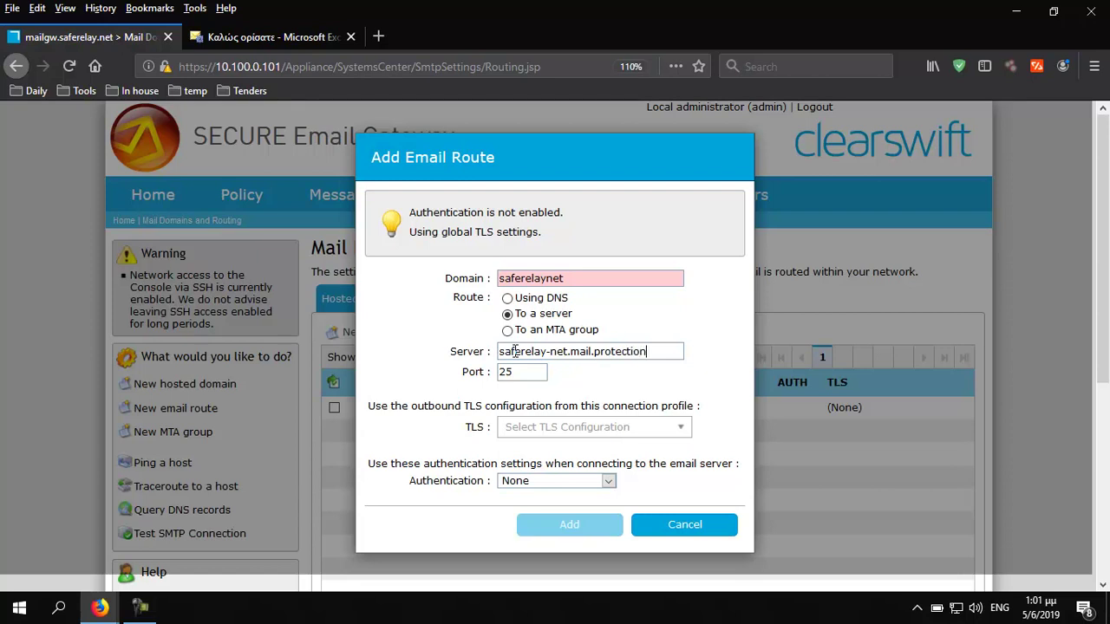
type(".outlook.")
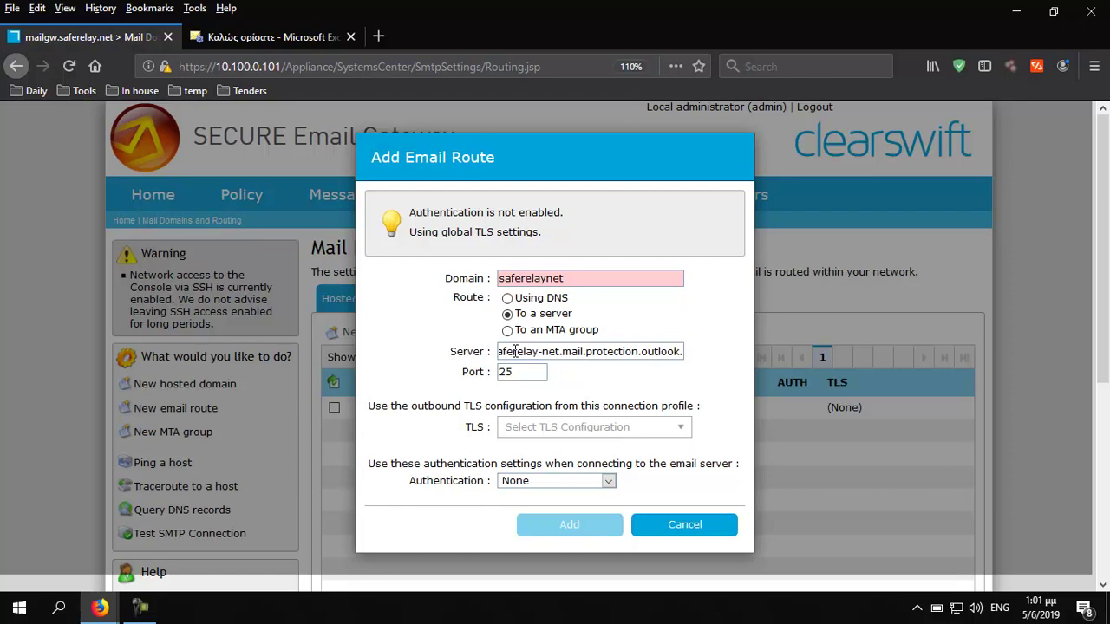
type("com")
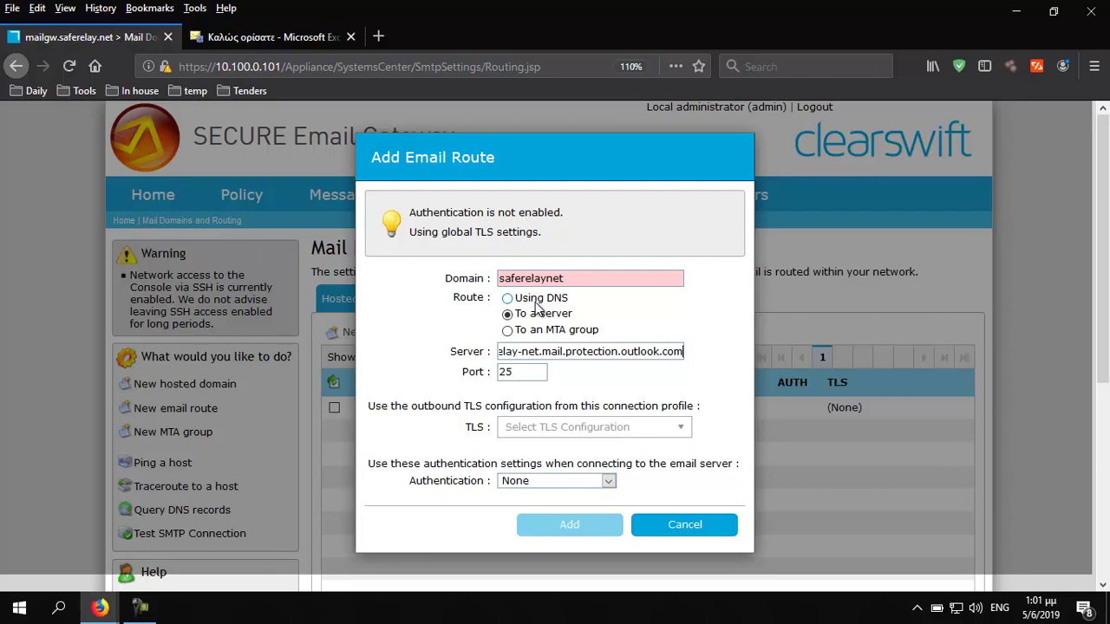
left_click(547, 278)
type(".")
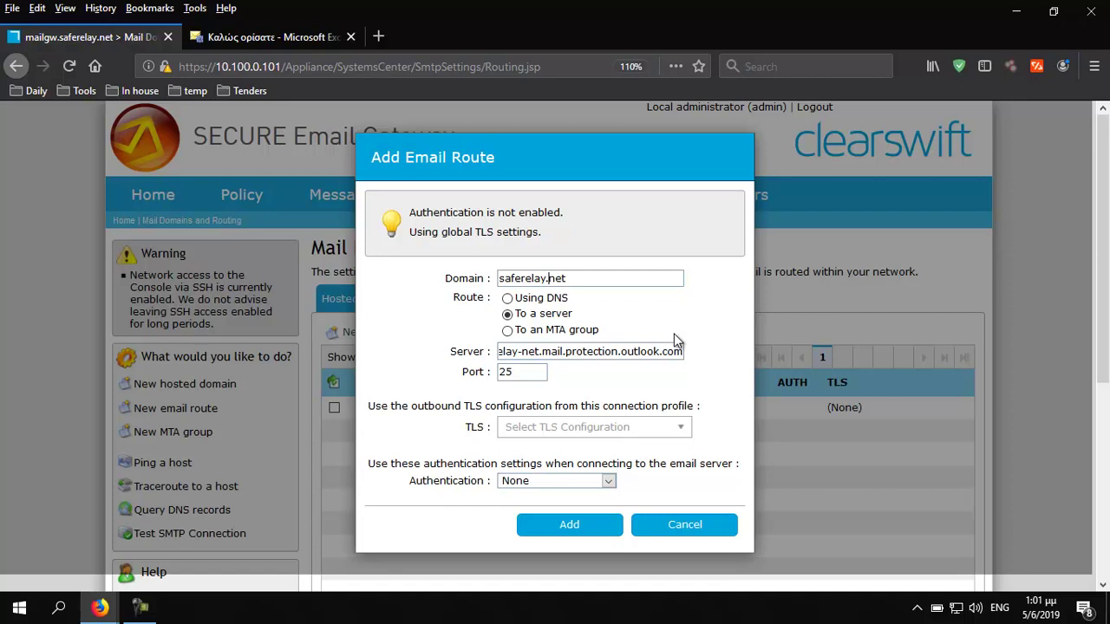
left_click(569, 525)
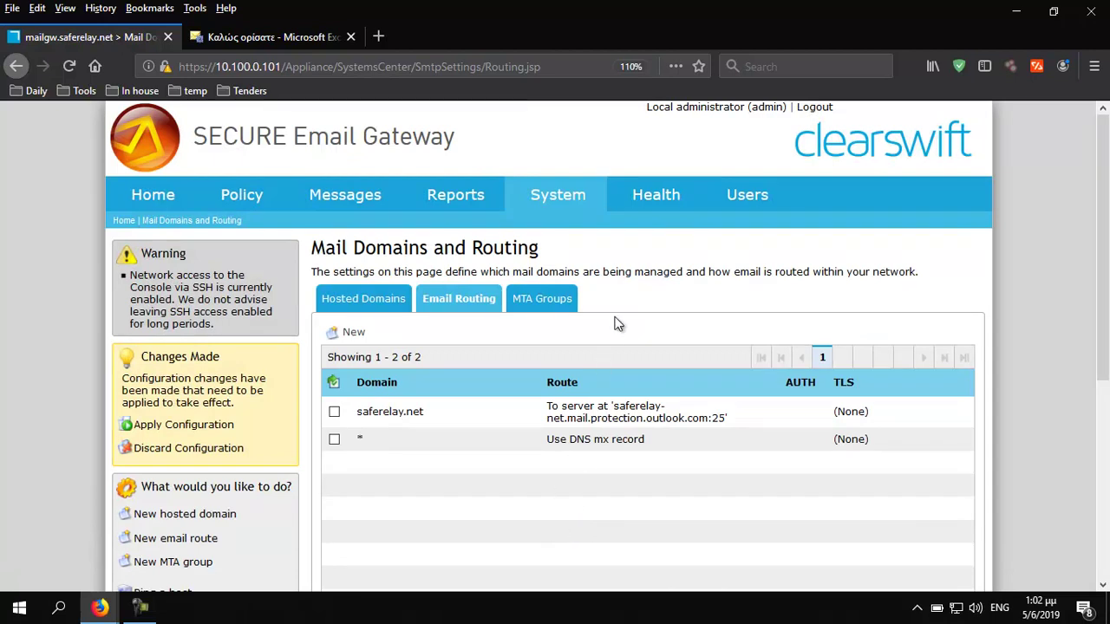
Open the Connections page under System's SMTP Settings
scroll(648, 318, "down", 2)
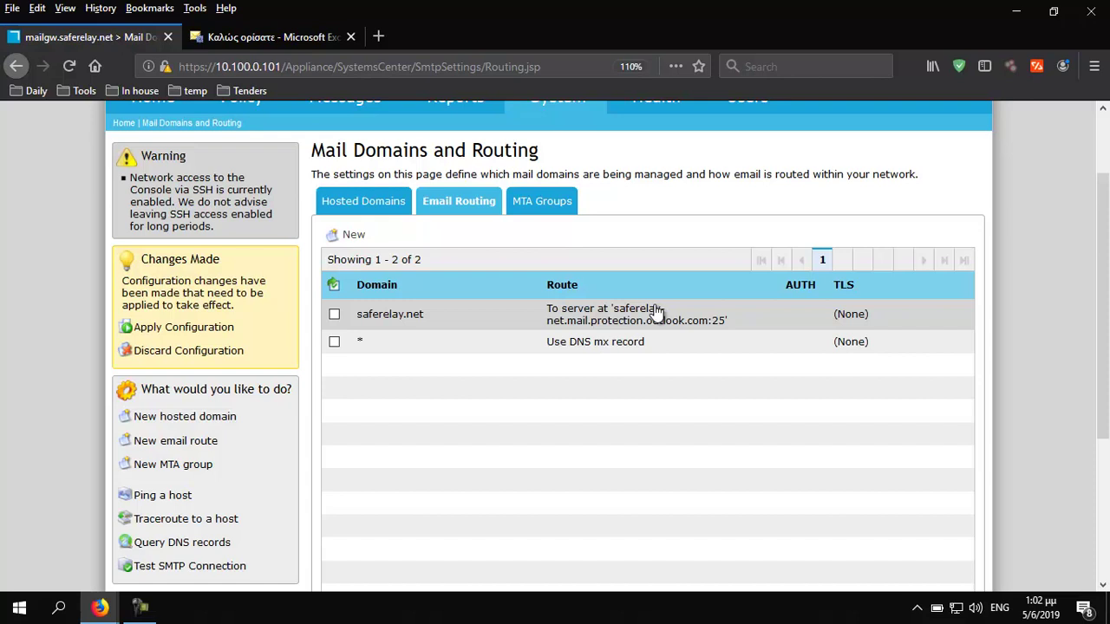
scroll(758, 261, "up", 2)
mouse_move(557, 194)
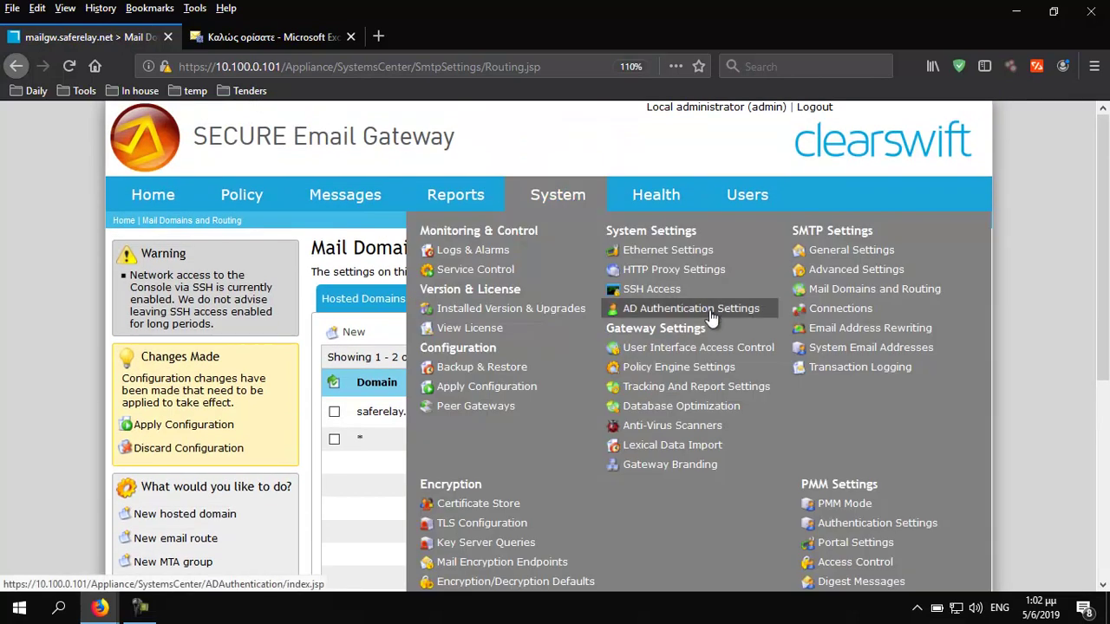
left_click(840, 309)
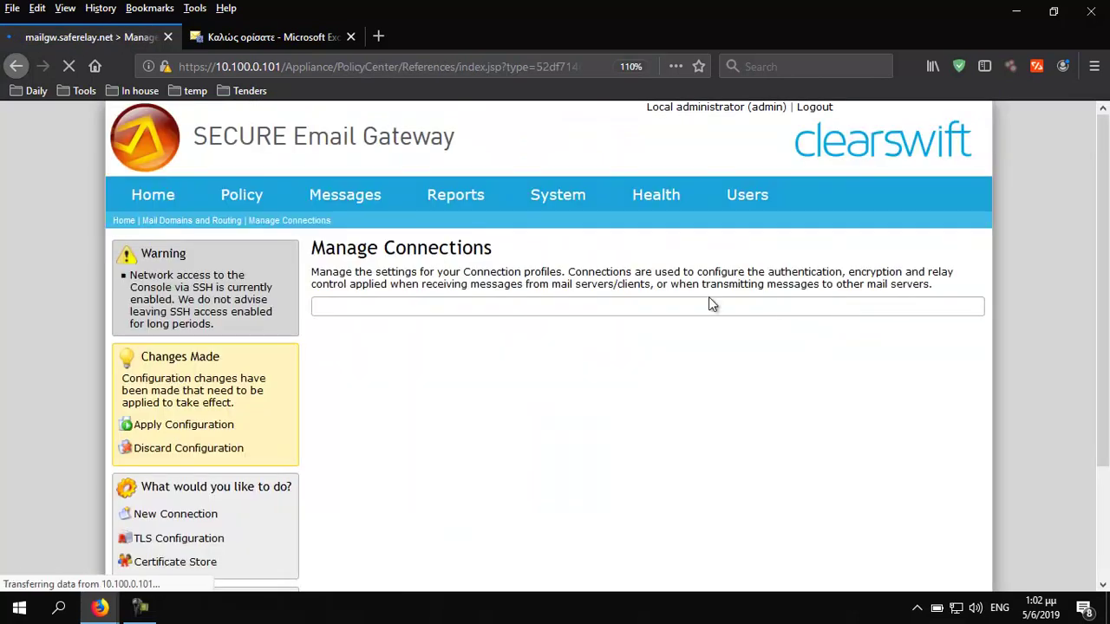
Open Internal Email Servers, review its Relay settings, then return to the empty Client Hosts list
double_click(432, 419)
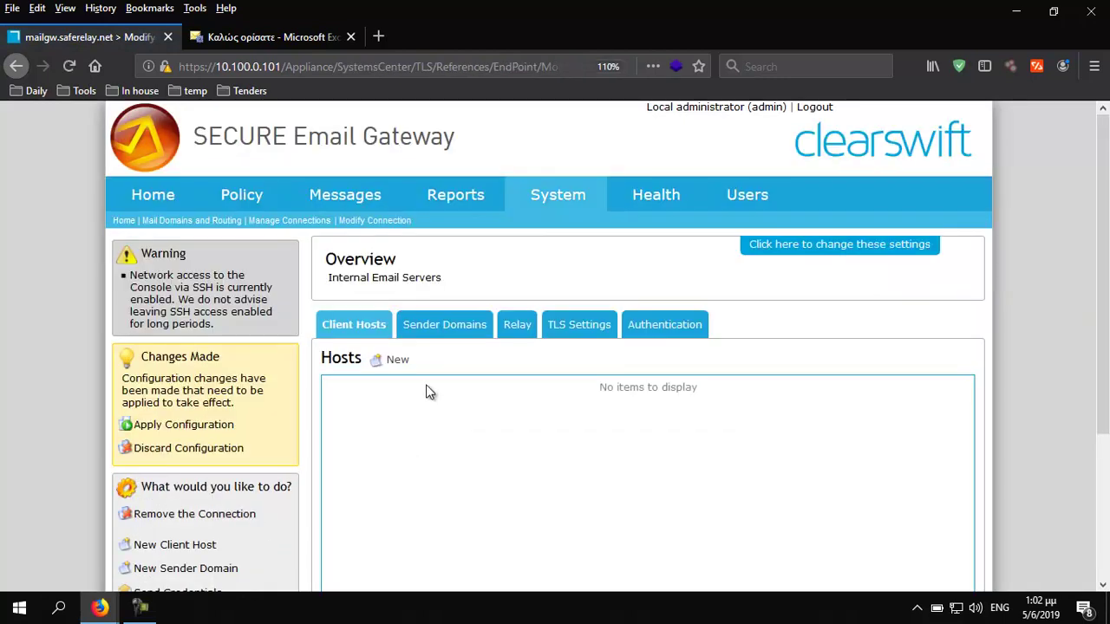
left_click(523, 332)
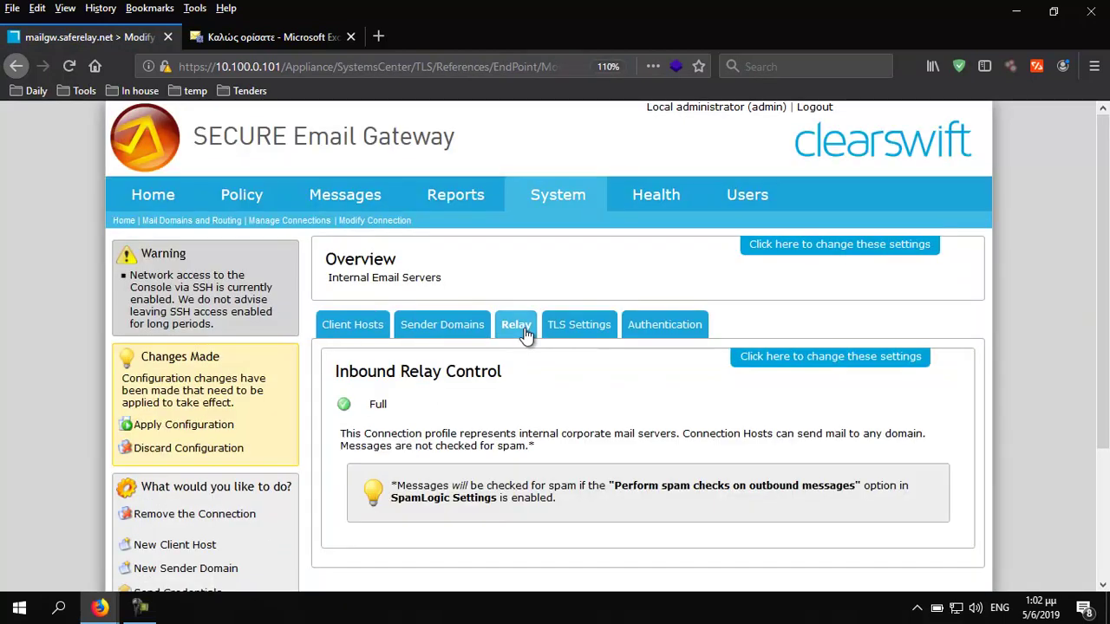
scroll(527, 338, "down", 2)
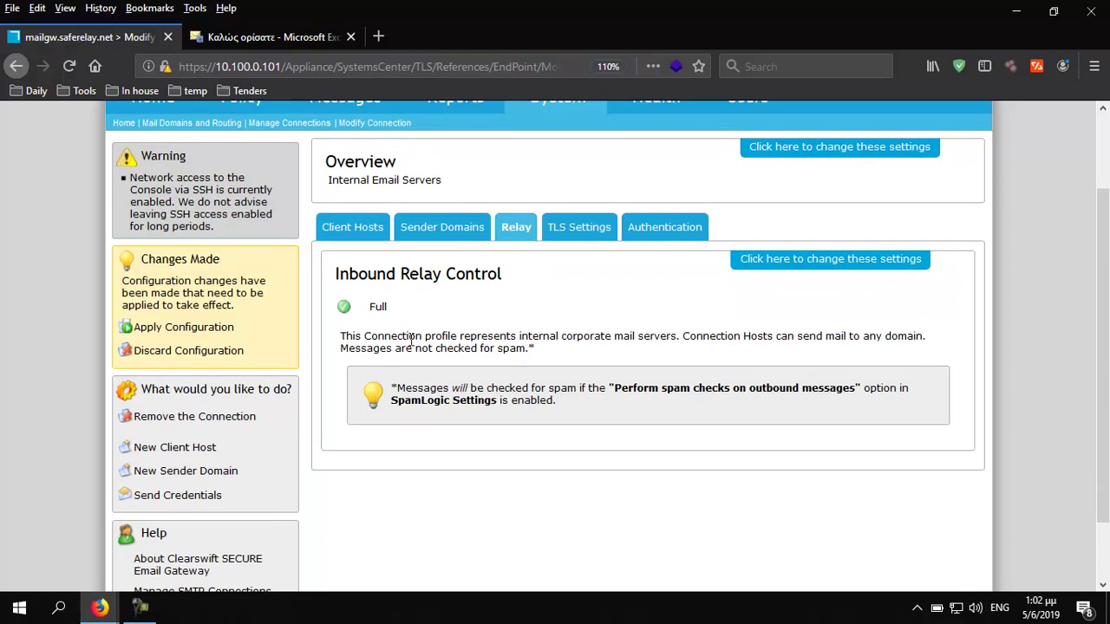
left_click(353, 229)
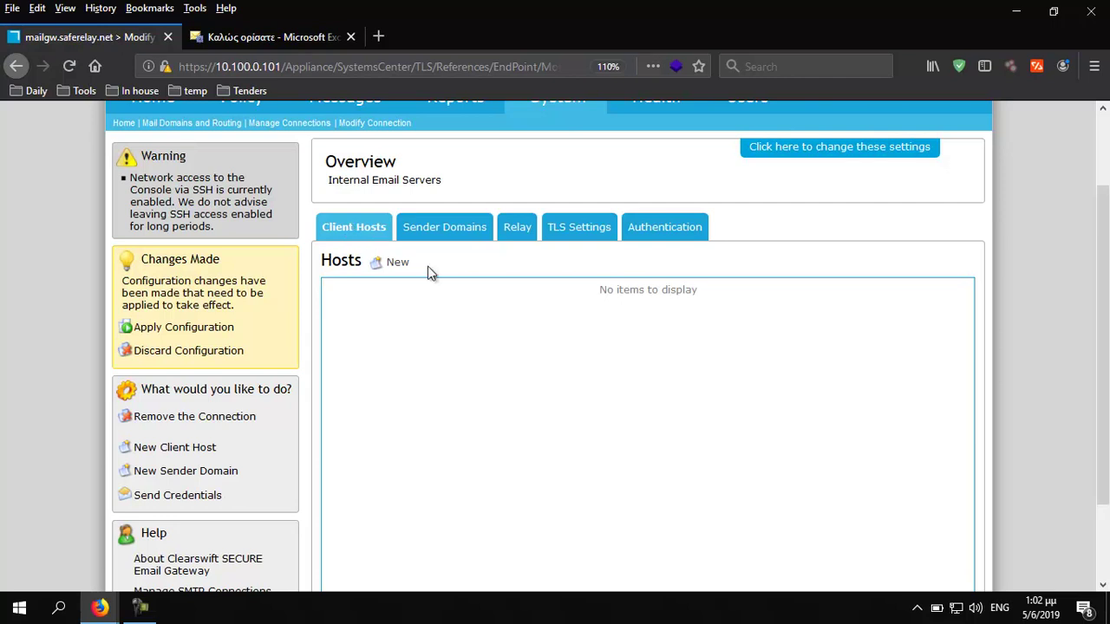
Add client host *.outbound.protection.outlook.com, then view the connection's TLS Settings
left_click(392, 264)
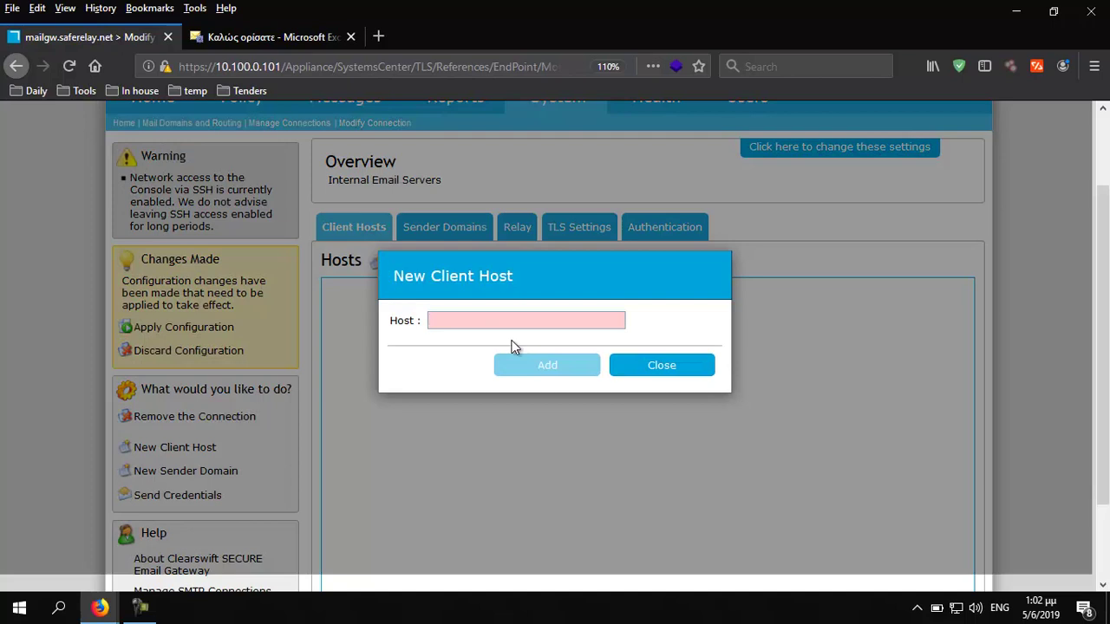
type("8")
key("BackSpace")
key("BackSpace")
type("*.outbound.prote")
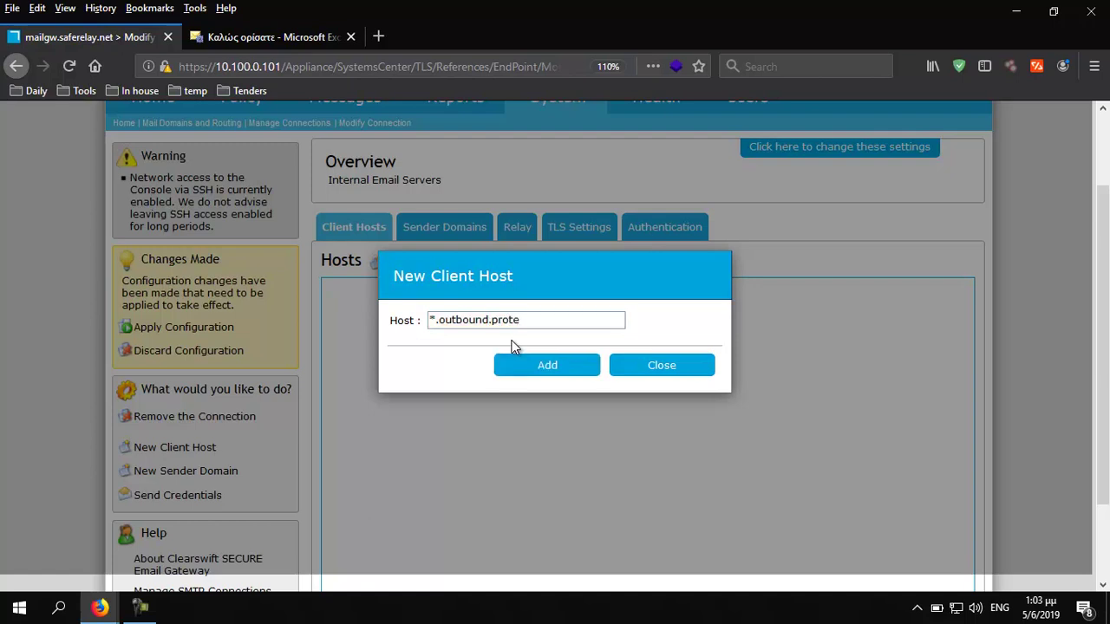
type("dtion.outlook.com")
left_click(523, 373)
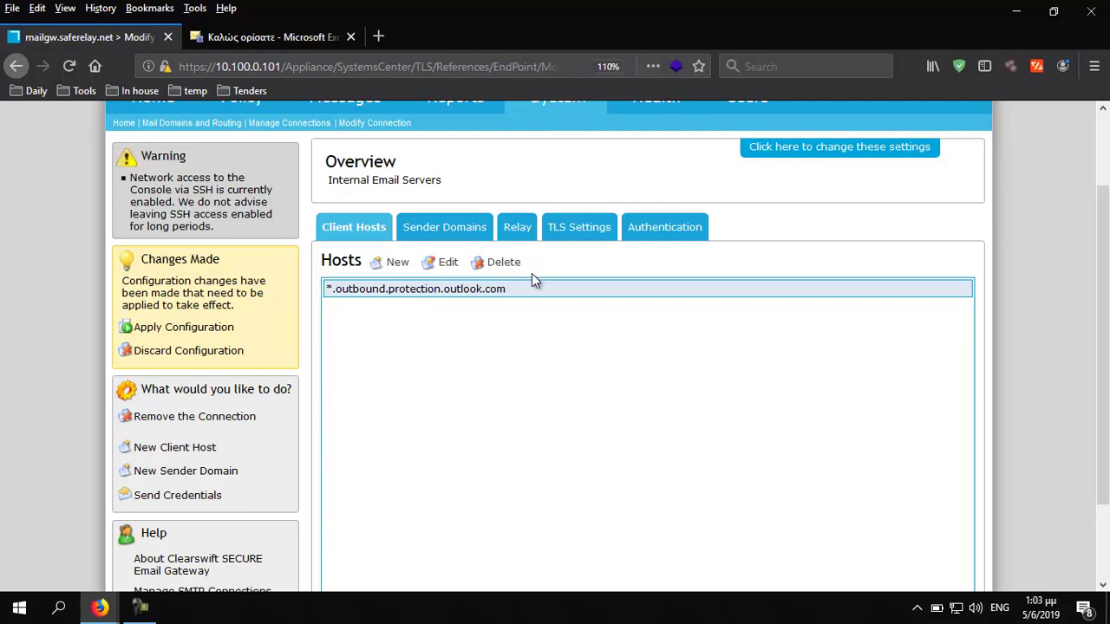
left_click(581, 230)
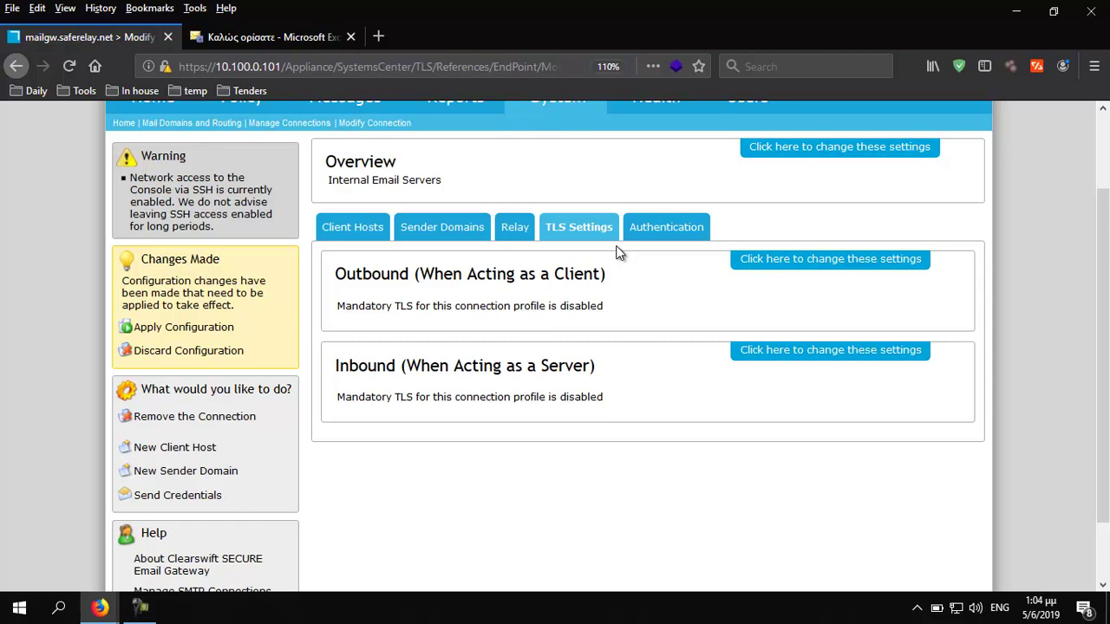
Require outbound mandatory TLS 1.2 only, validating SAN/CN mail.protection.outlook.com, and save
left_click(788, 260)
left_click(413, 309)
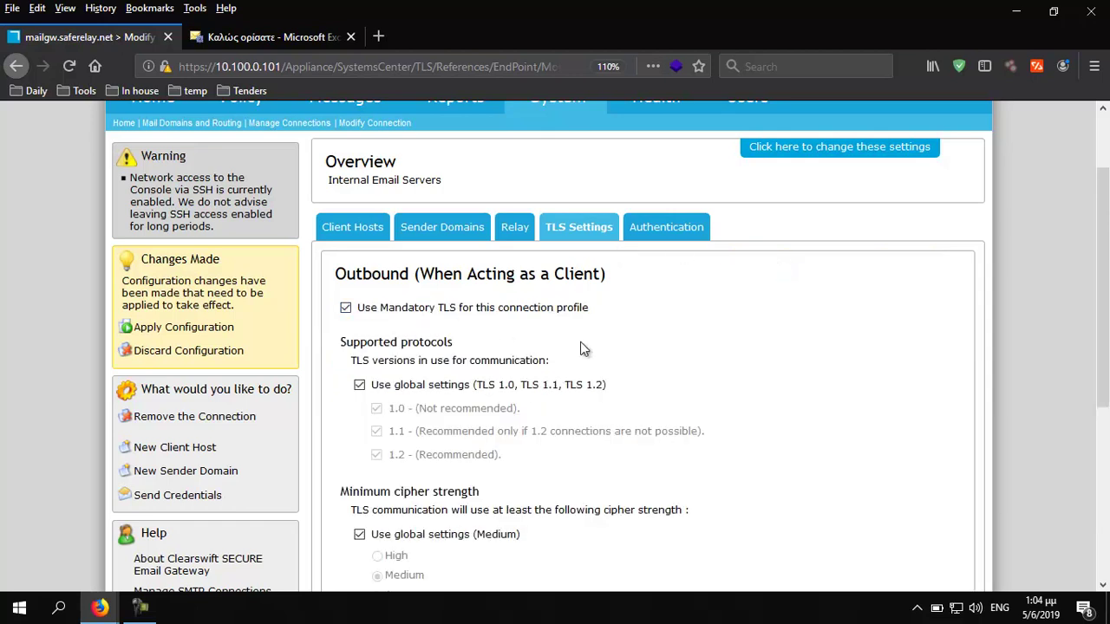
scroll(706, 319, "down", 1)
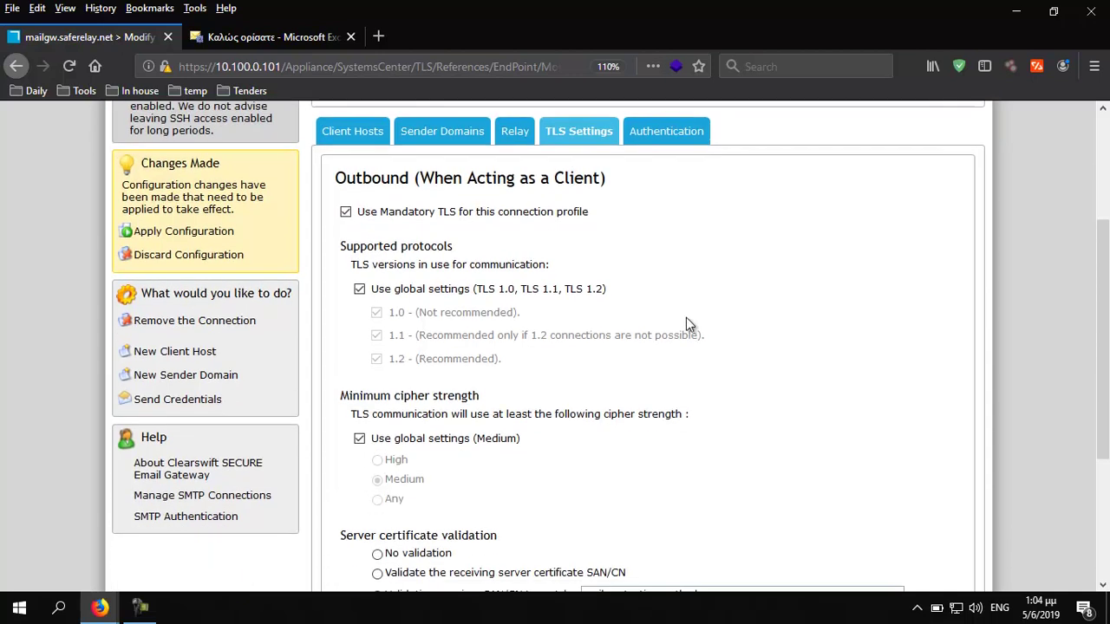
left_click(360, 289)
left_click(377, 332)
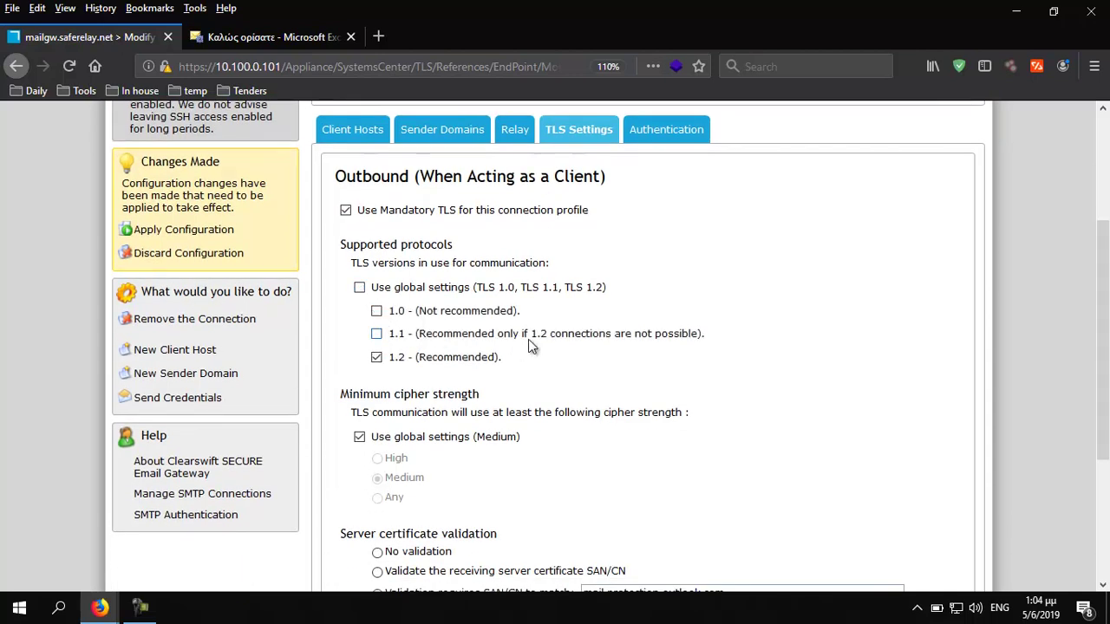
scroll(532, 347, "down", 3)
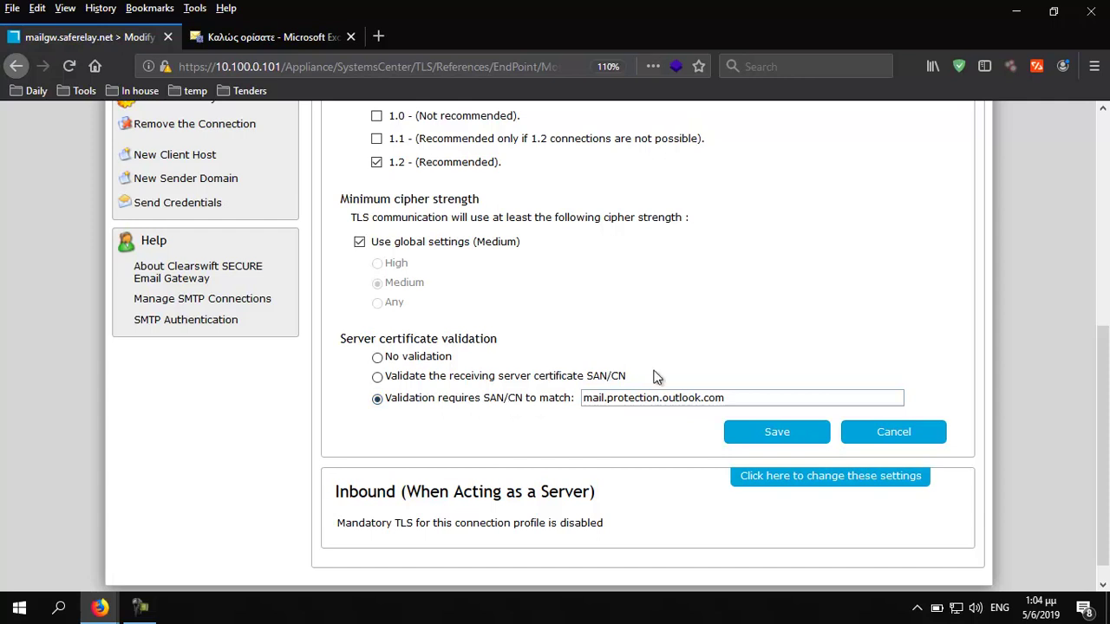
left_click_drag(733, 397, 583, 397)
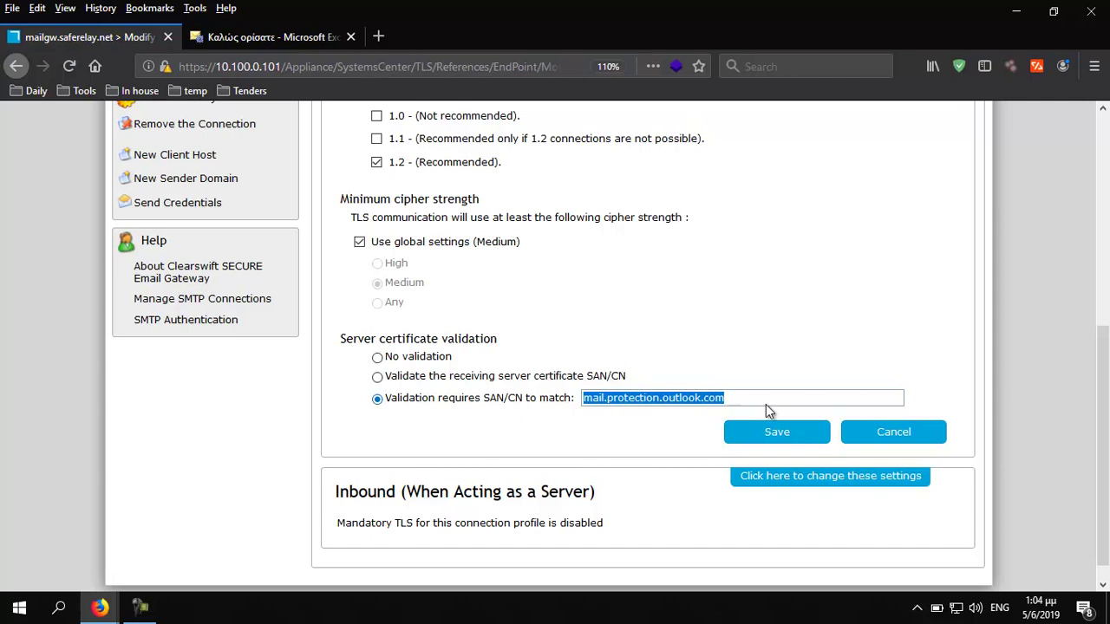
left_click(776, 435)
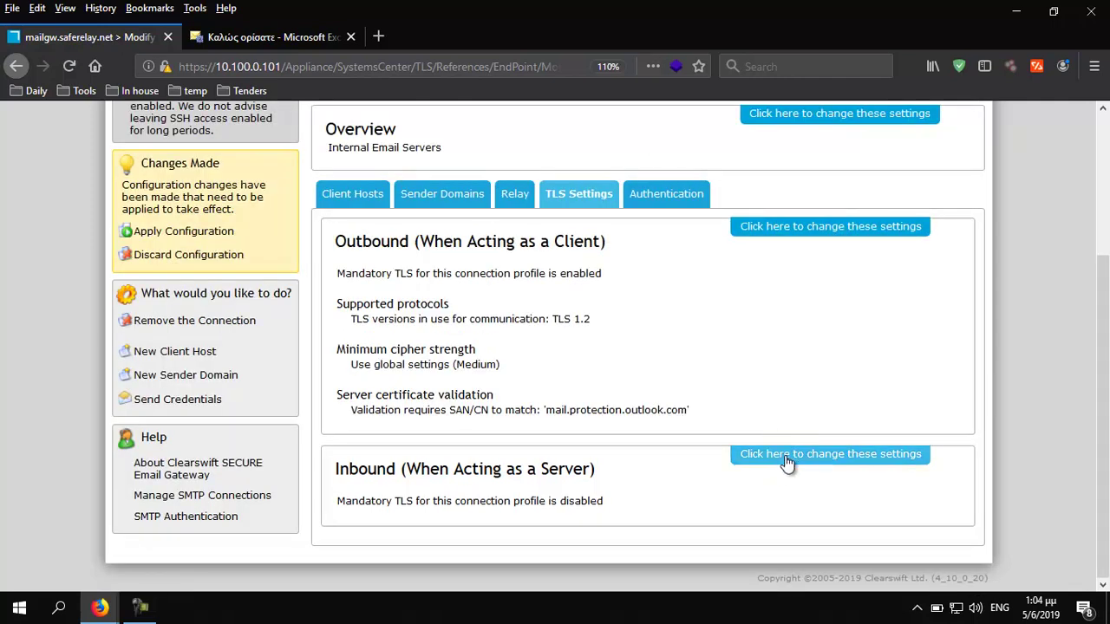
left_click(786, 461)
Make inbound TLS mandatory with a valid client certificate CN of mail.protection.outlook.com, and save
scroll(738, 416, "down", 4)
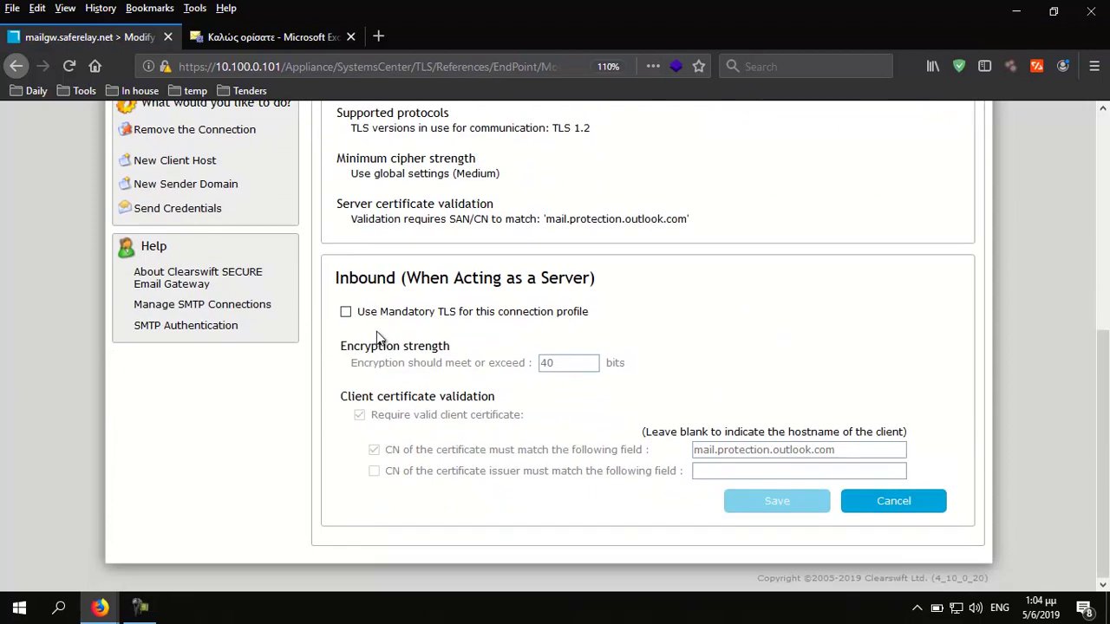
left_click(346, 313)
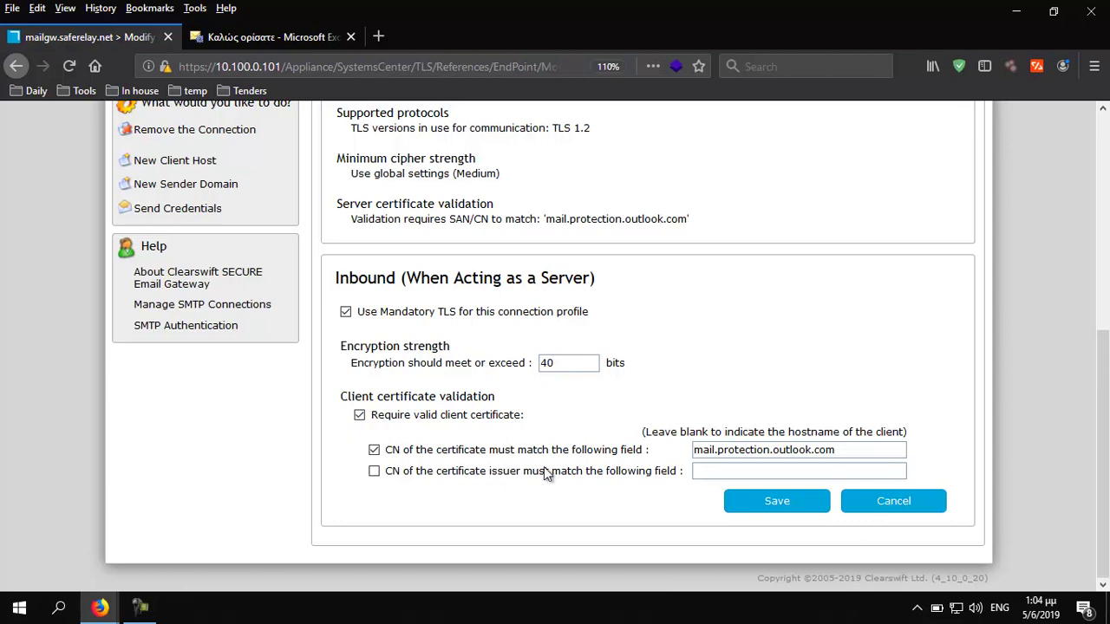
left_click_drag(859, 450, 678, 449)
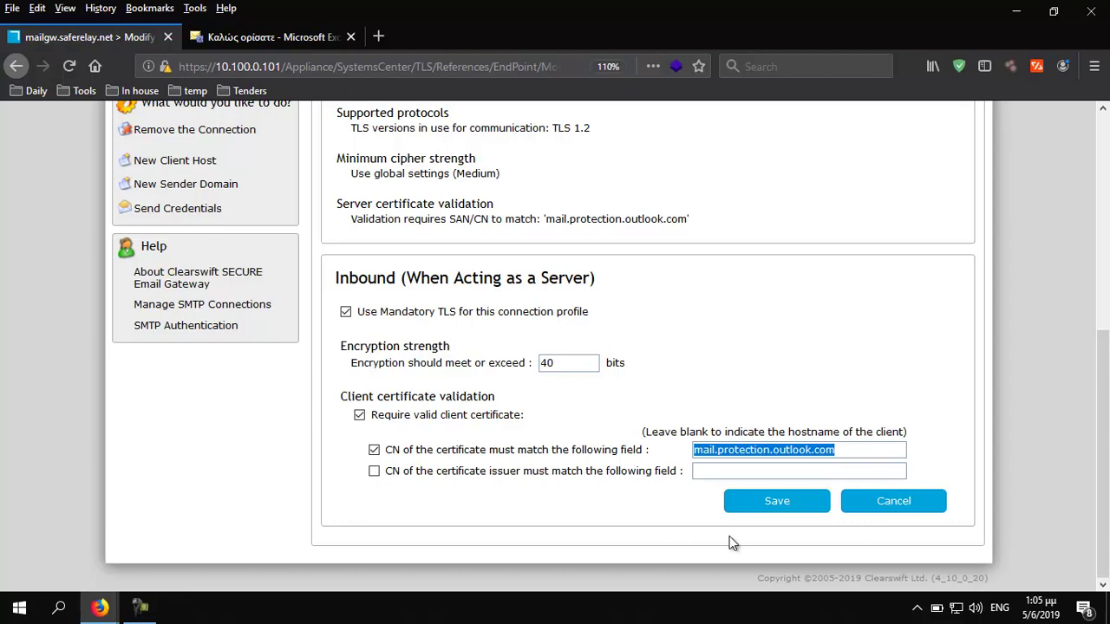
left_click(783, 508)
scroll(691, 480, "up", 3)
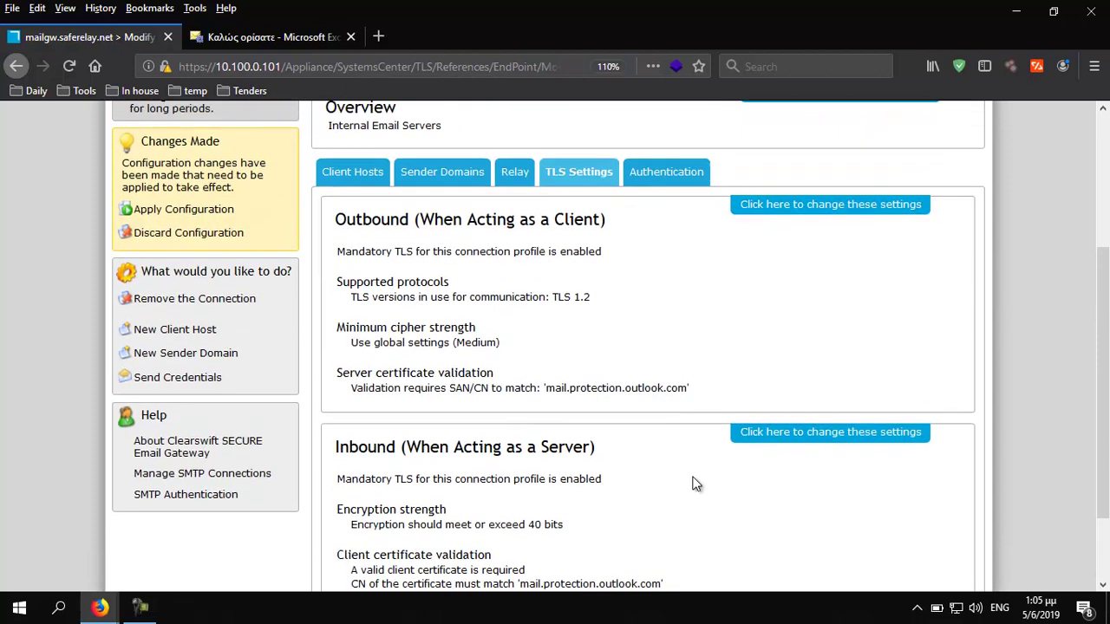
Edit the saferelay.net route to use the Internal Email Servers TLS profile and update it
mouse_move(579, 181)
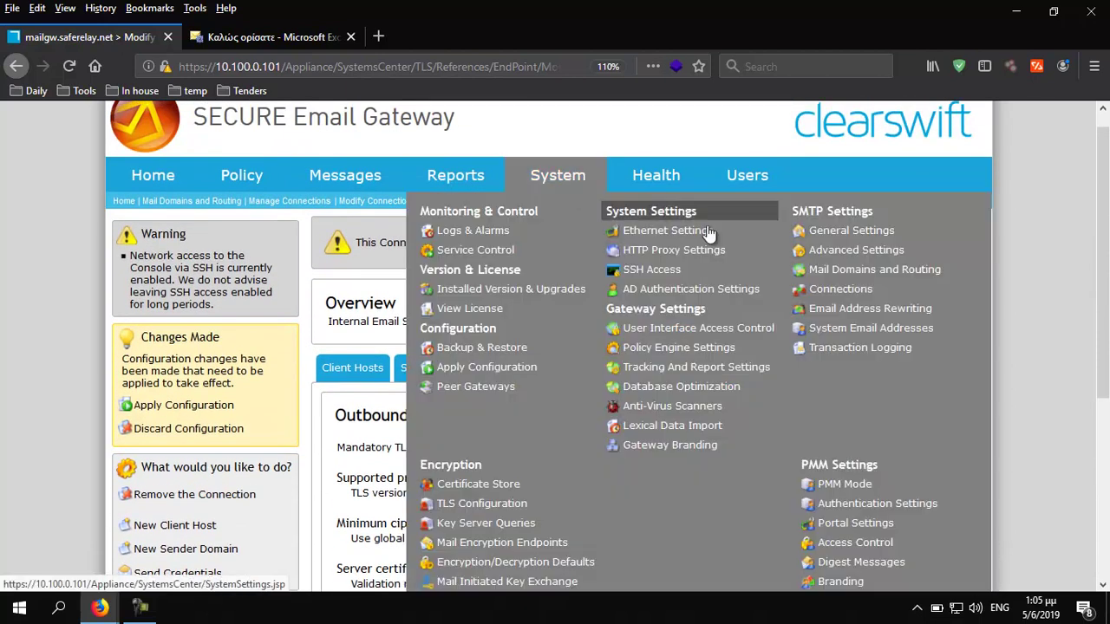
left_click(850, 271)
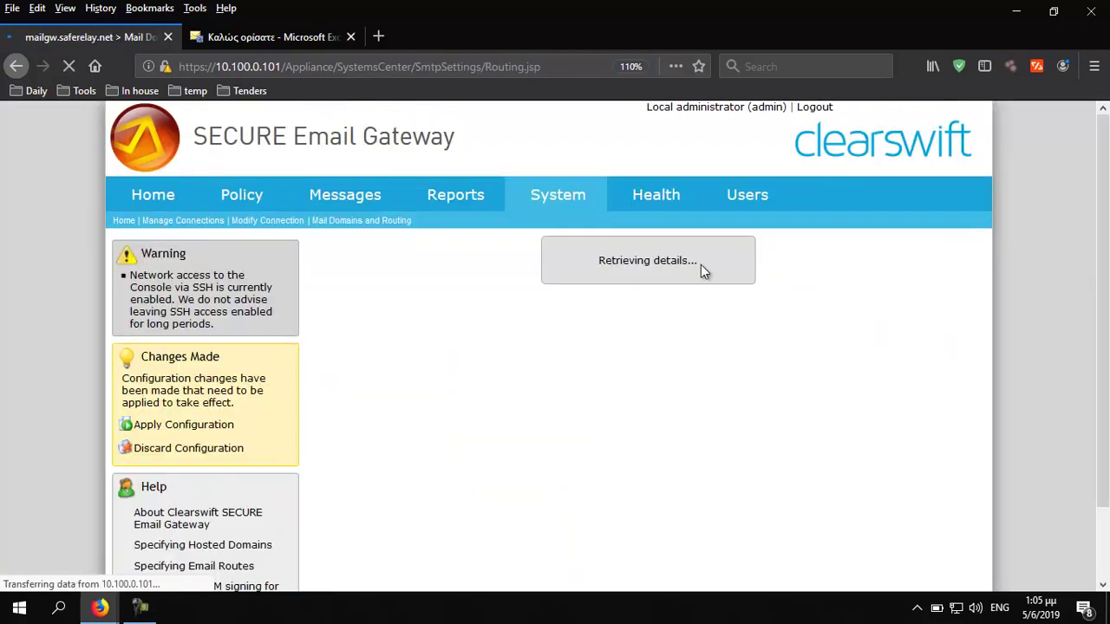
left_click(489, 505)
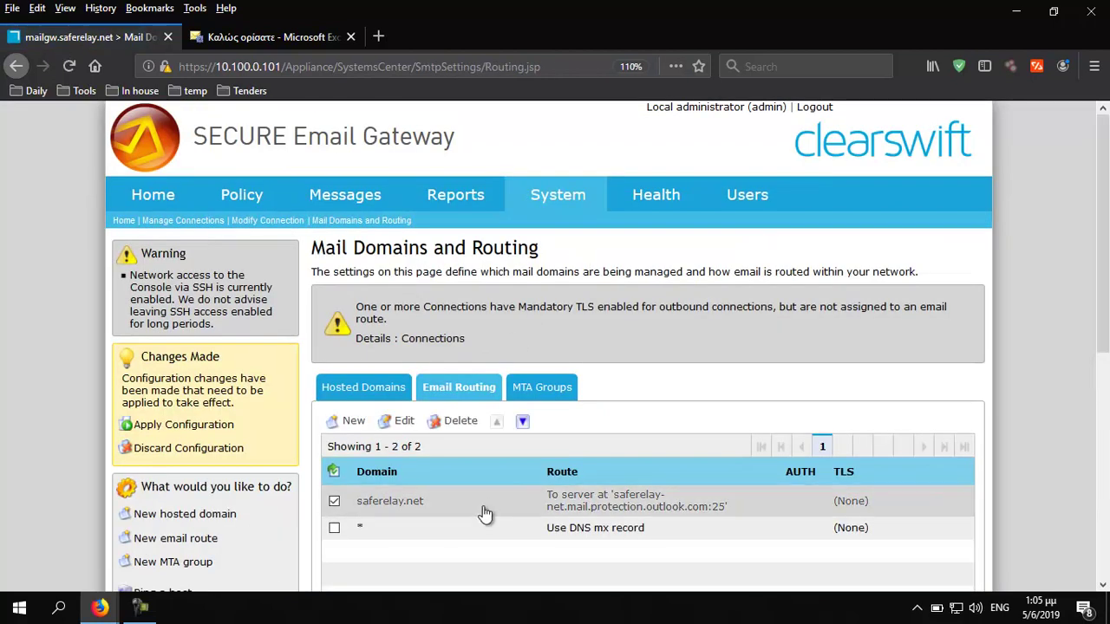
left_click(403, 422)
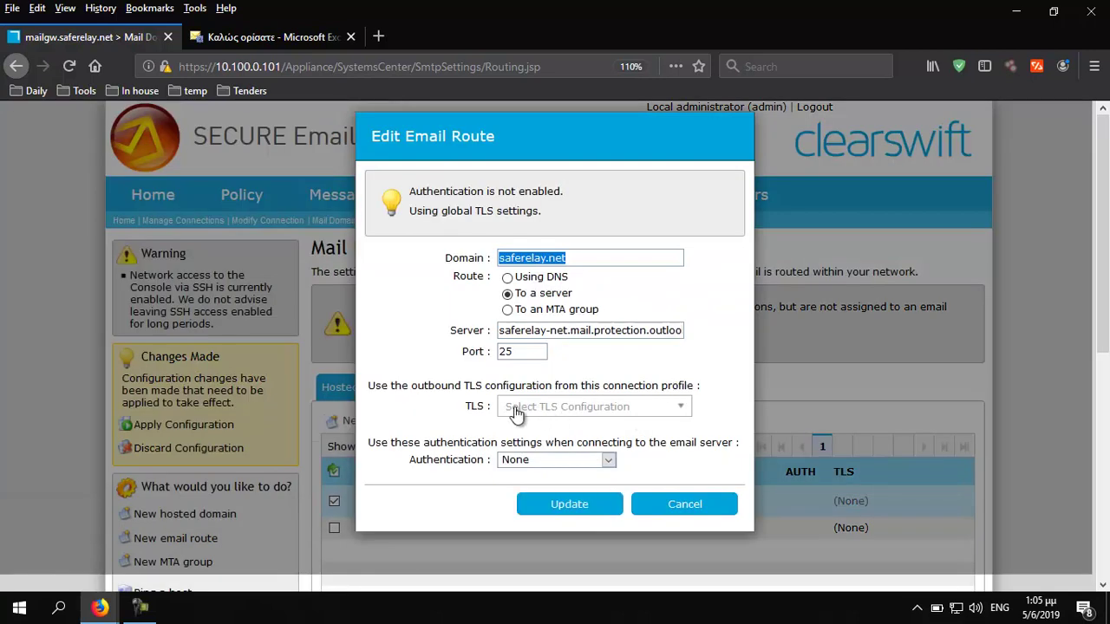
left_click(515, 413)
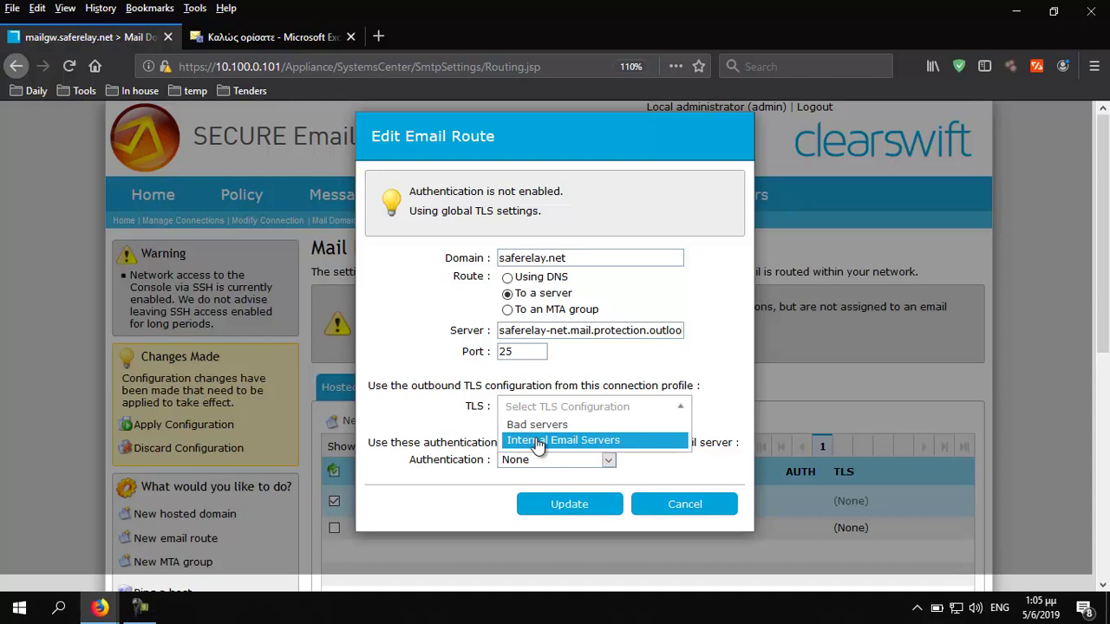
left_click(539, 444)
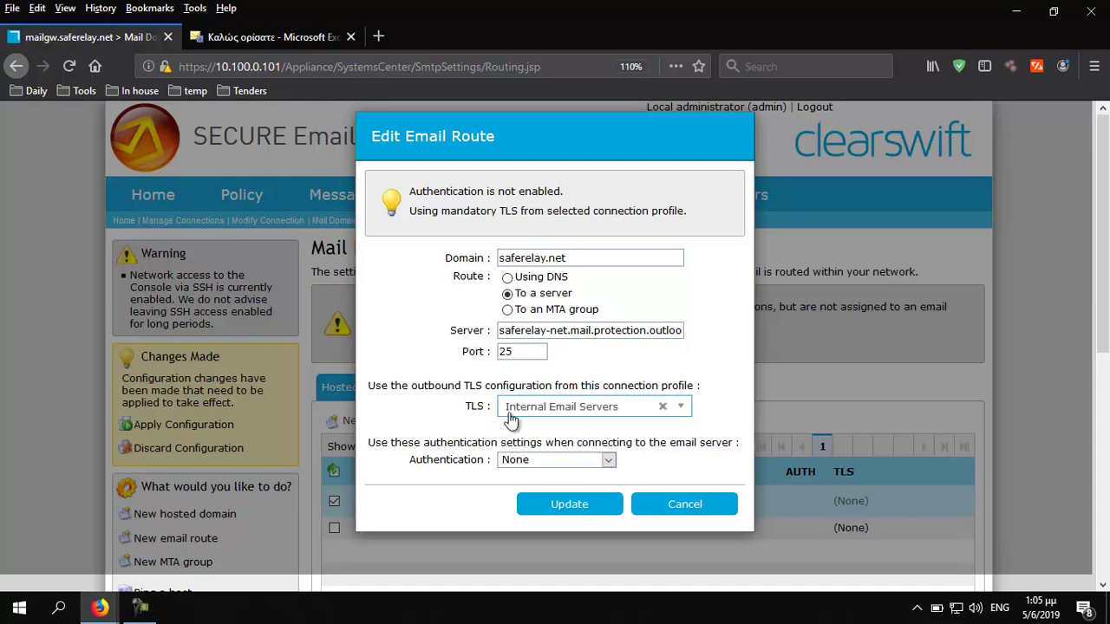
left_click(569, 507)
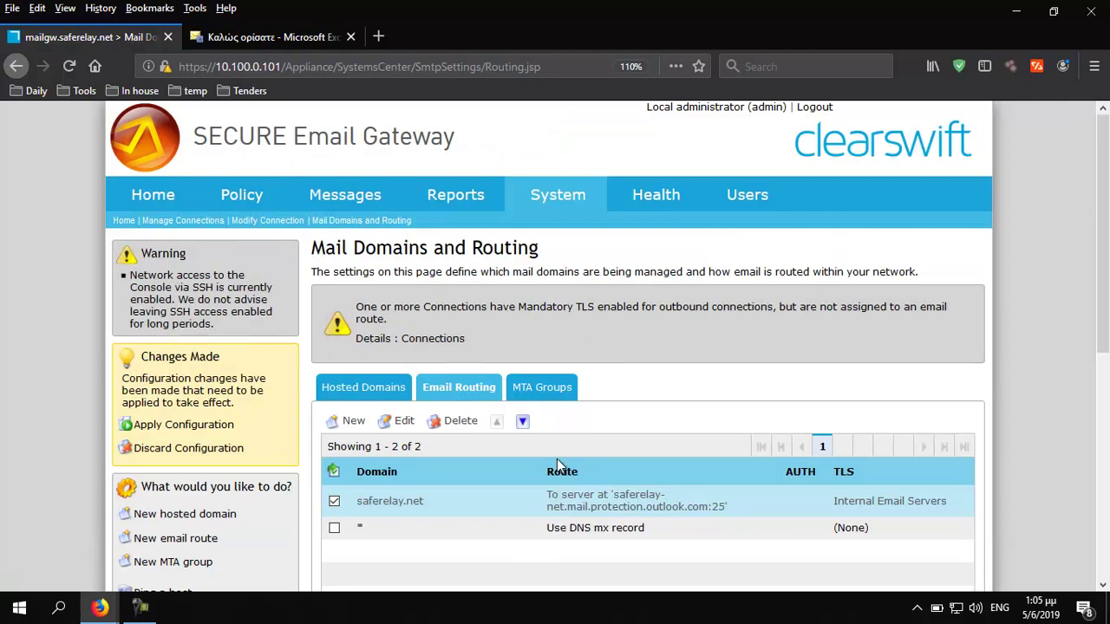
mouse_move(247, 198)
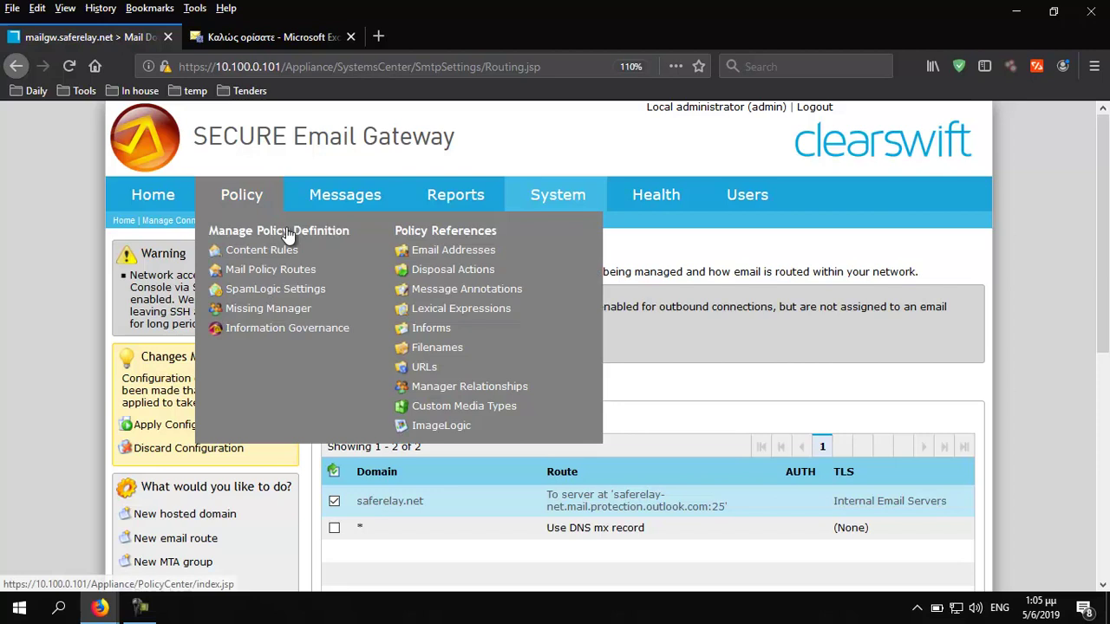
left_click(451, 258)
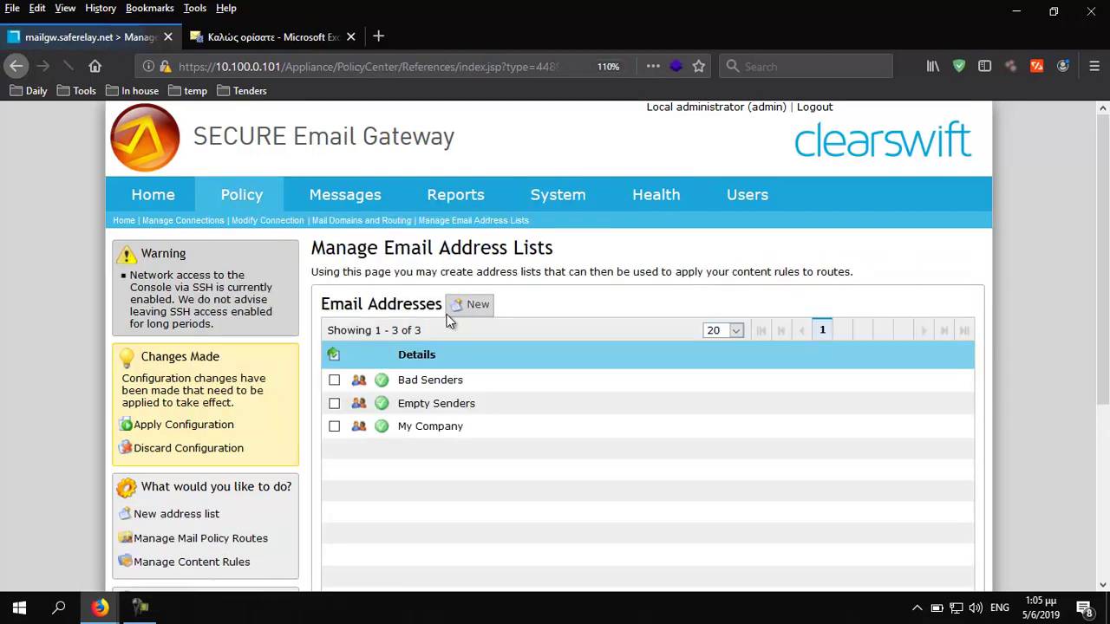
left_click(451, 439)
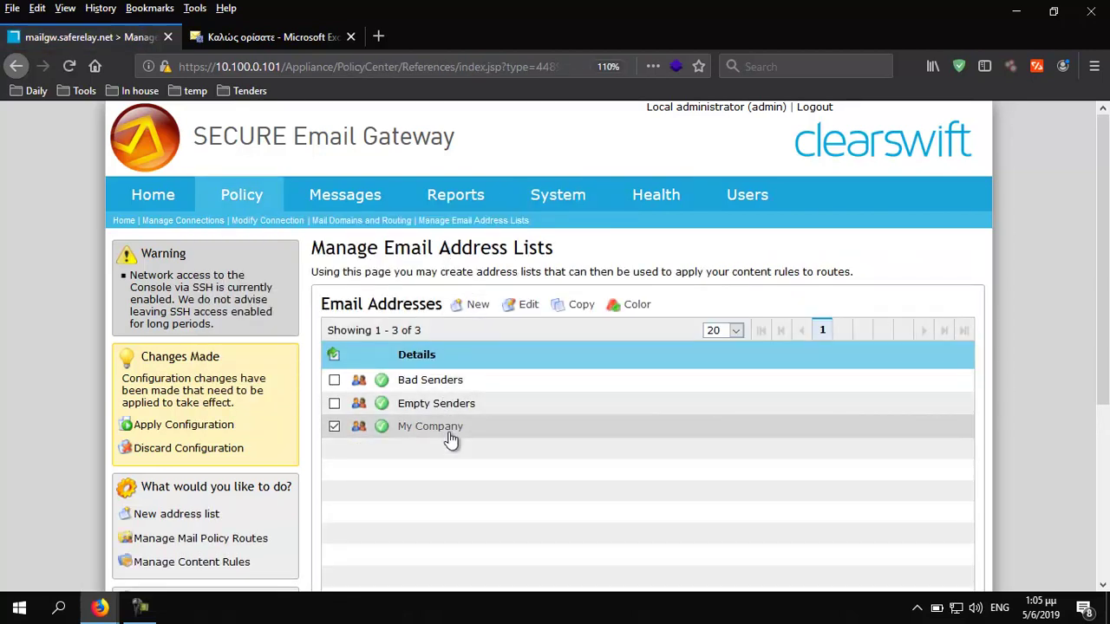
left_click(526, 310)
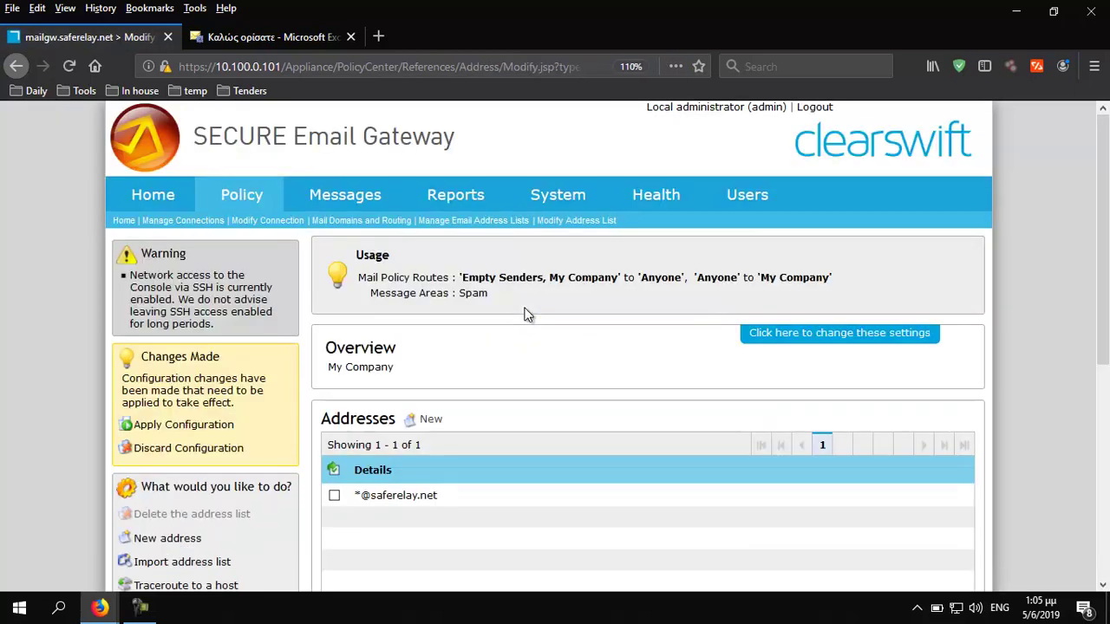
scroll(530, 304, "down", 2)
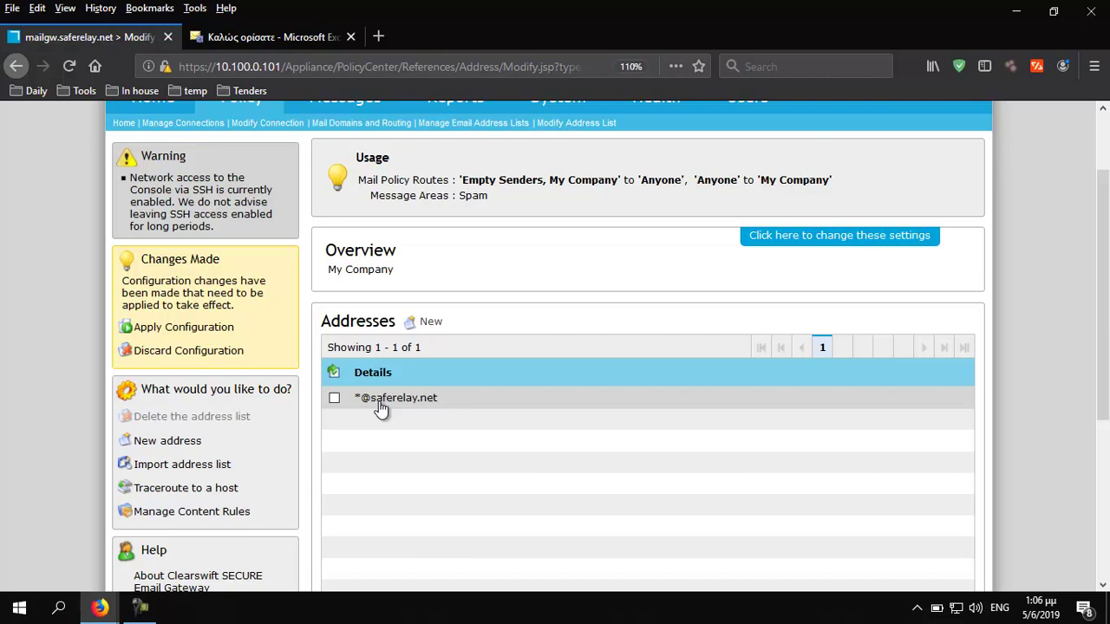
left_click(335, 399)
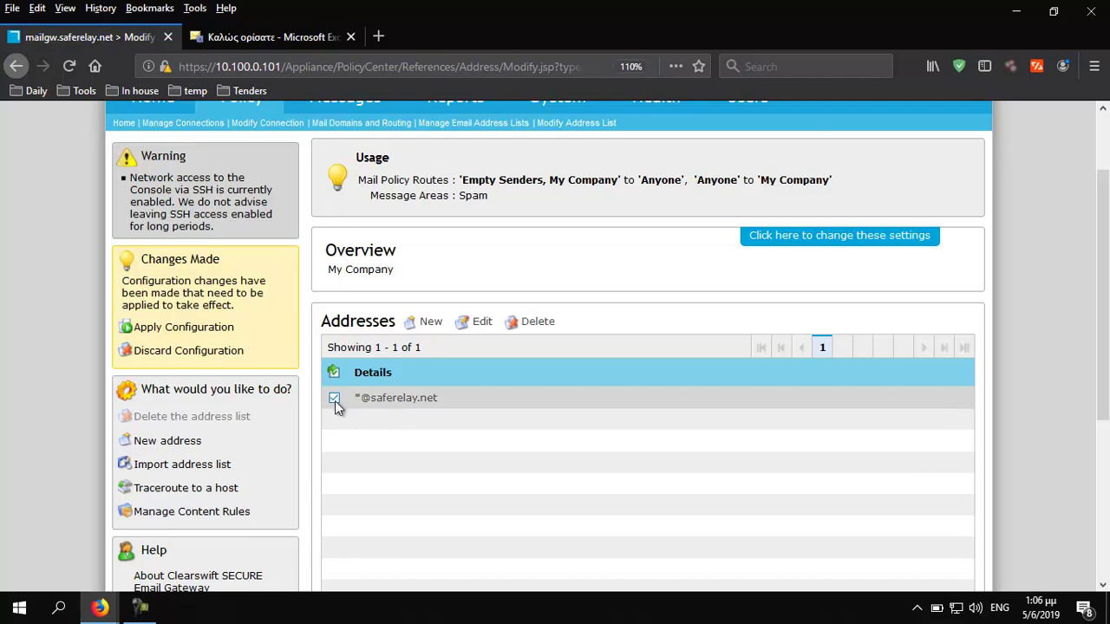
left_click(539, 324)
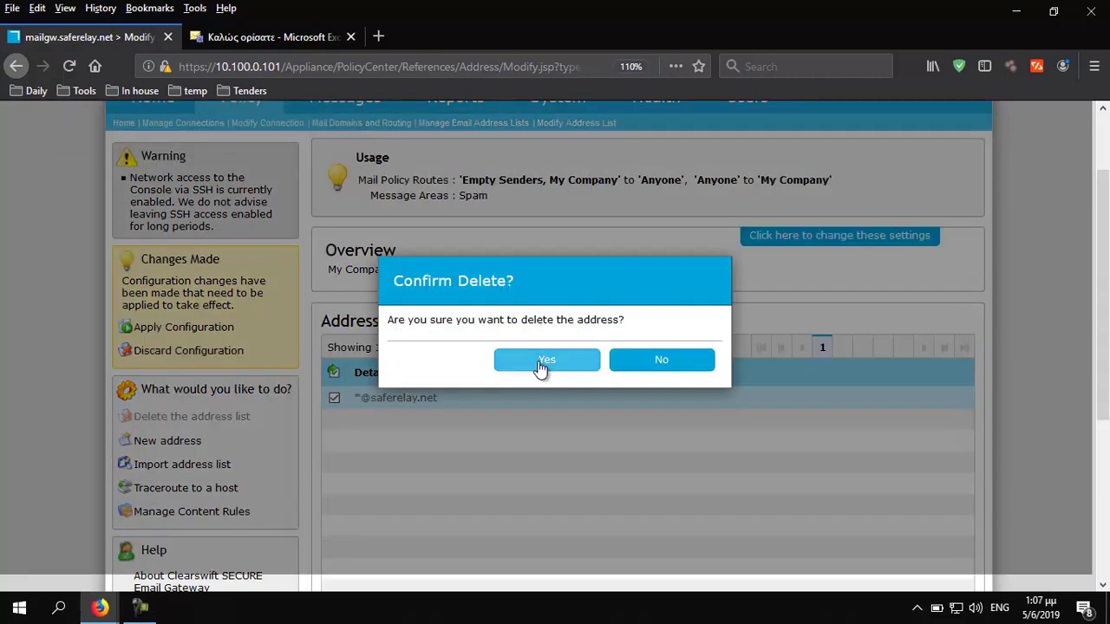
left_click(542, 367)
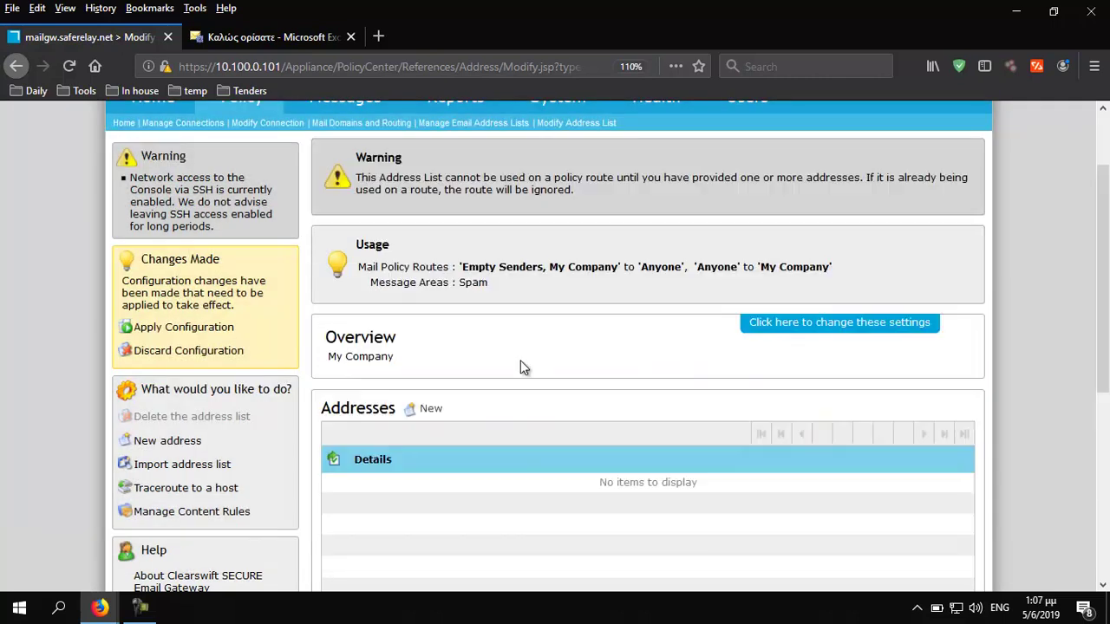
Add two individual demo saferelay.net mailbox addresses to the list
left_click(433, 414)
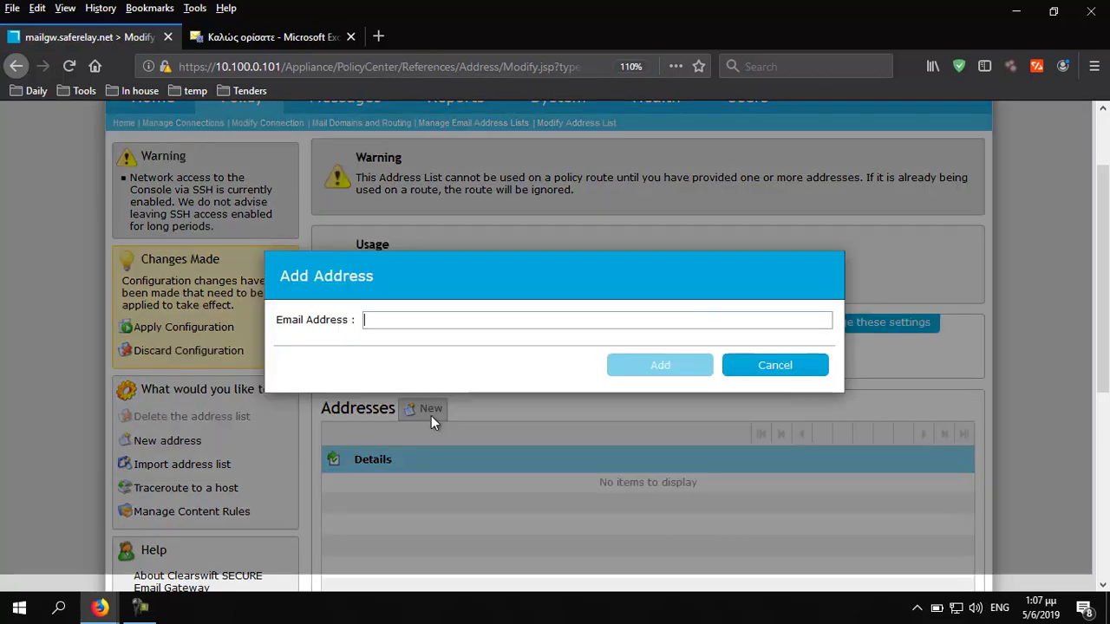
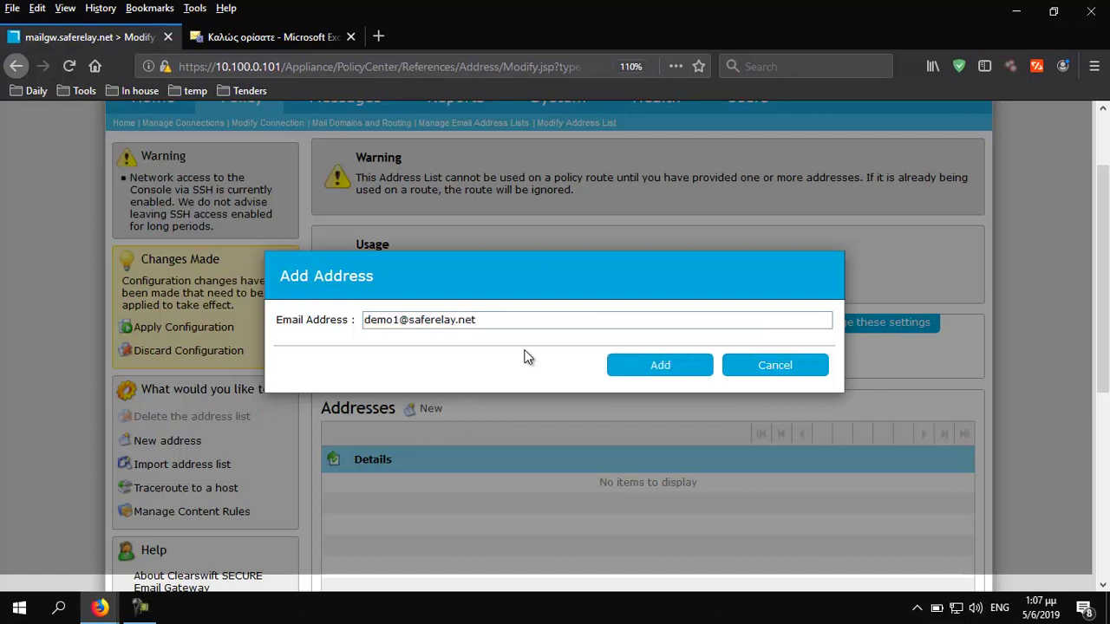
left_click(659, 365)
left_click(427, 322)
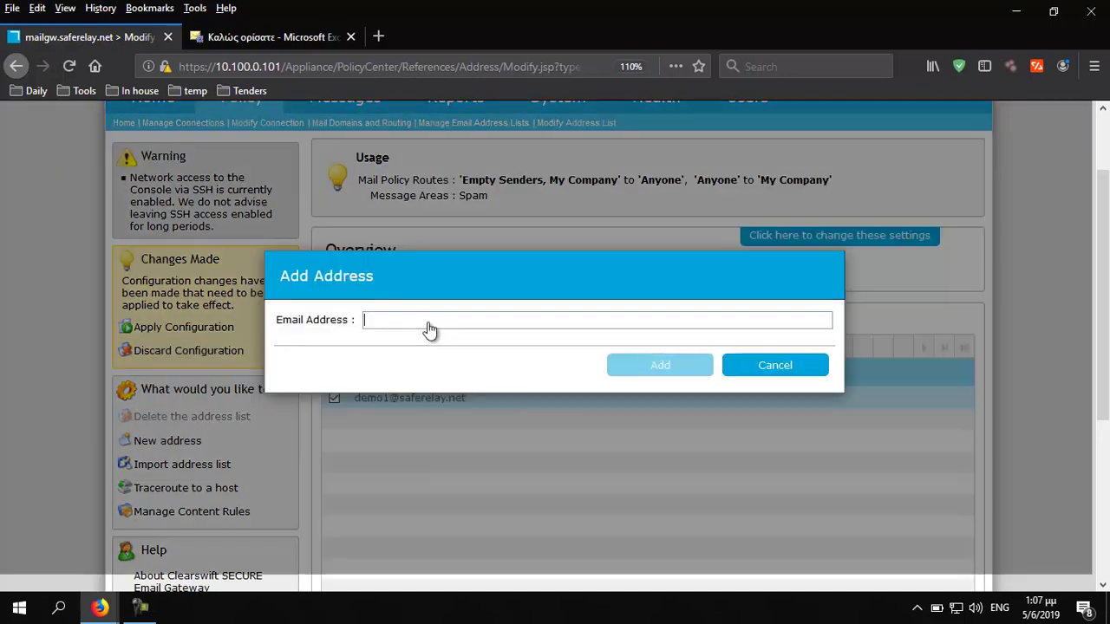
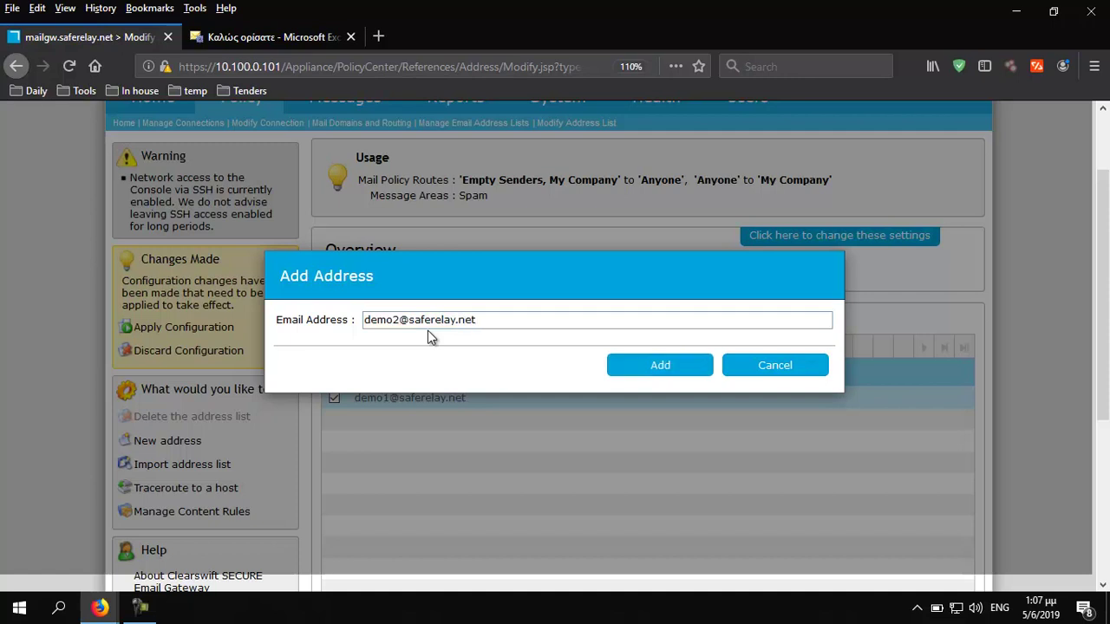
left_click(661, 365)
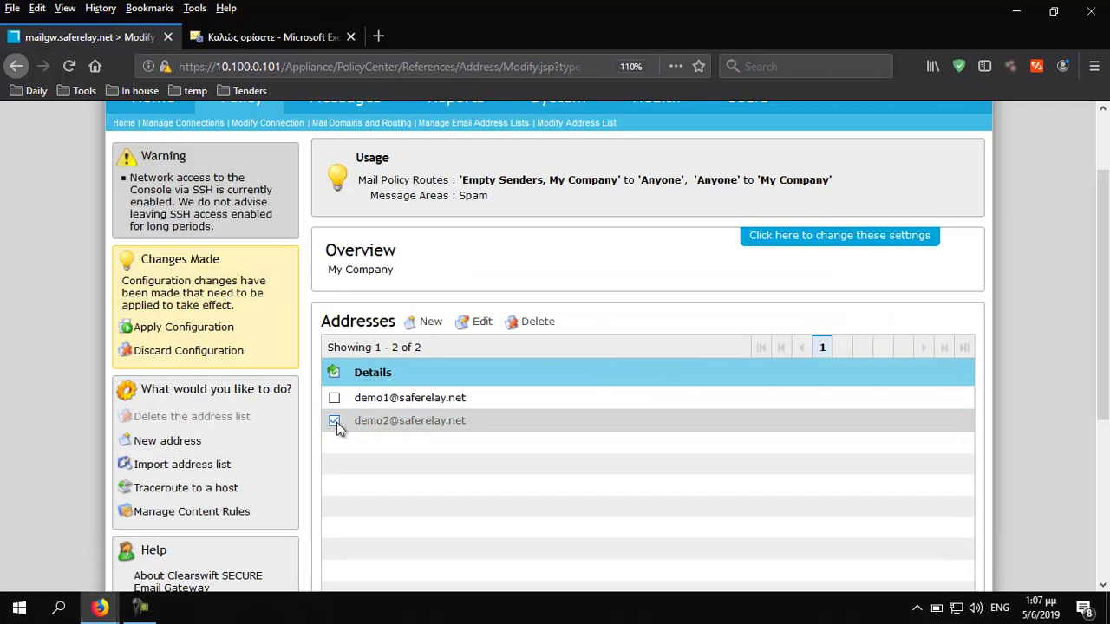
Append ' (valid users only)' to the My Company address list name and save
left_click(775, 242)
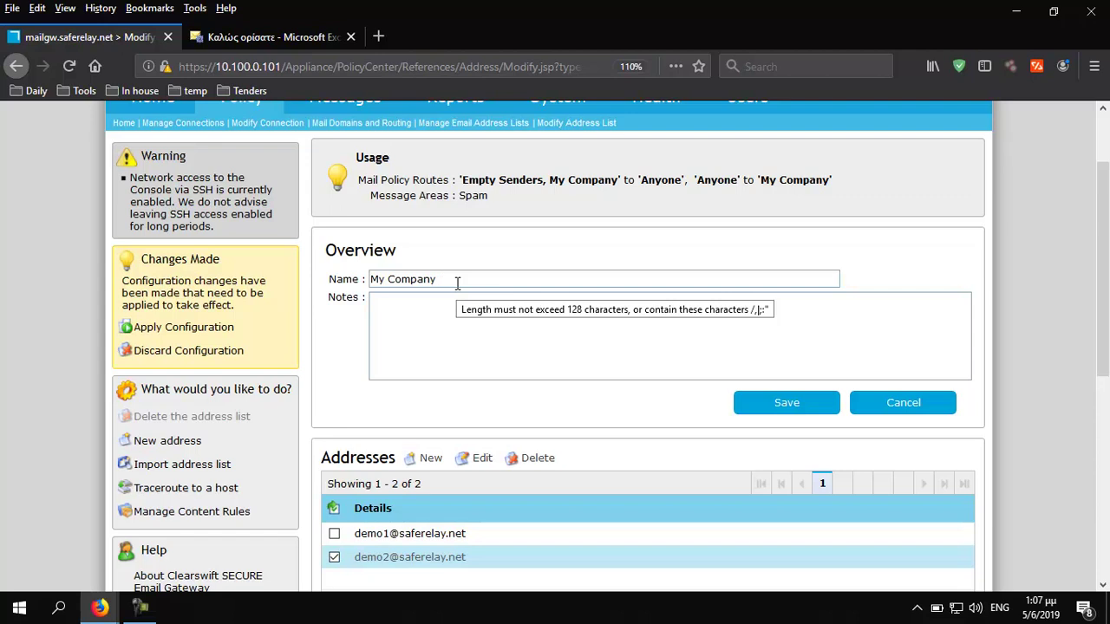
type("(valid")
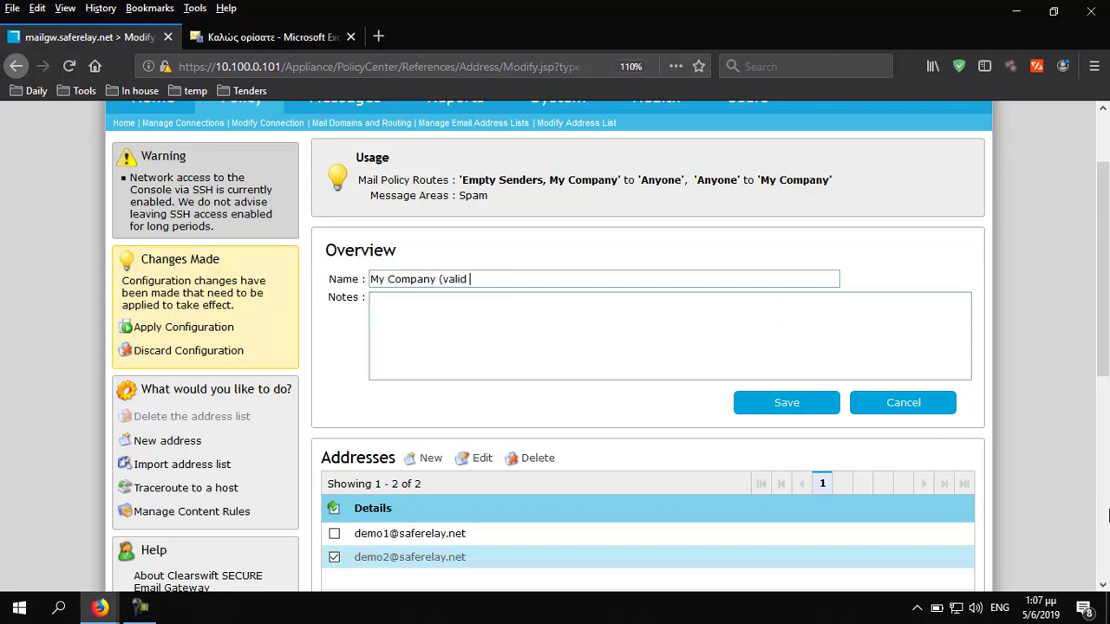
type(" users only)")
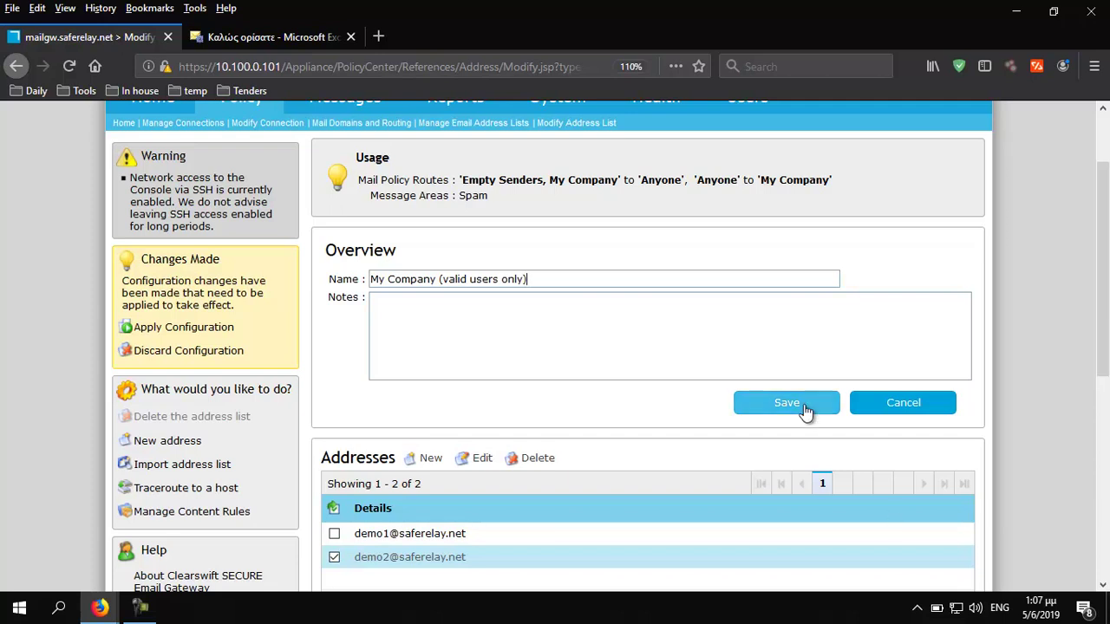
left_click(804, 411)
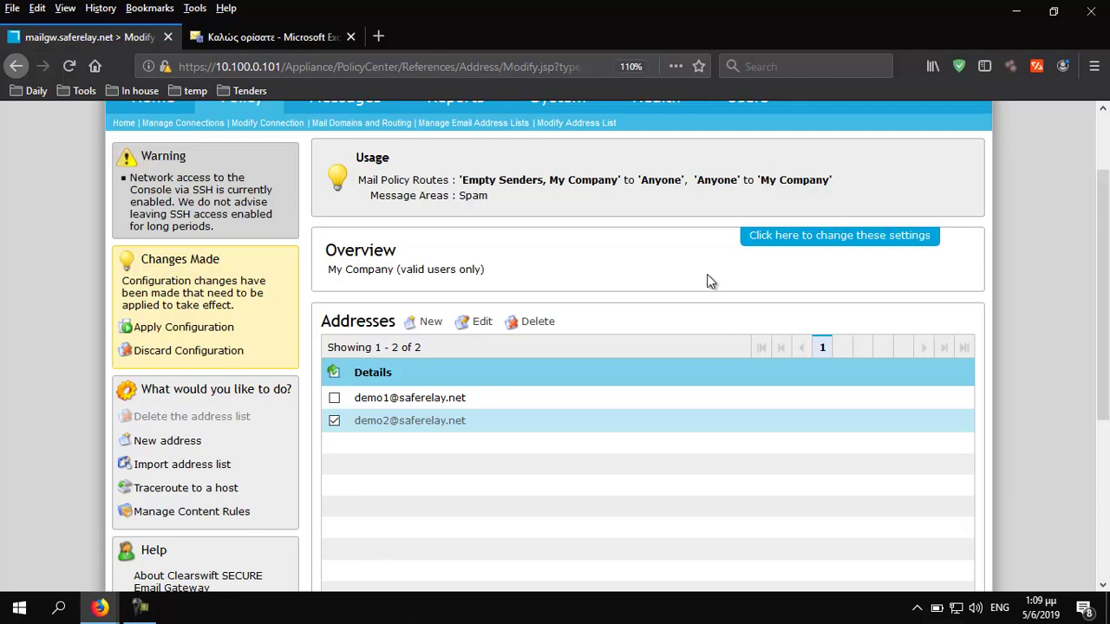
scroll(531, 286, "up", 3)
Create a new lexical expression list from the Lexical Expression Lists page
mouse_move(240, 201)
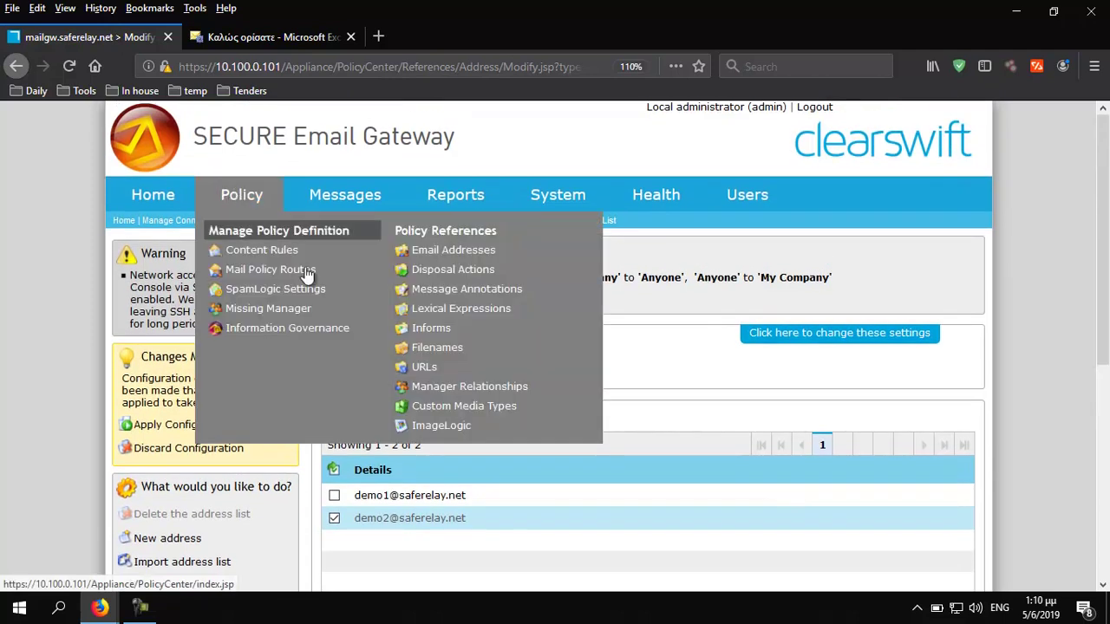
left_click(438, 310)
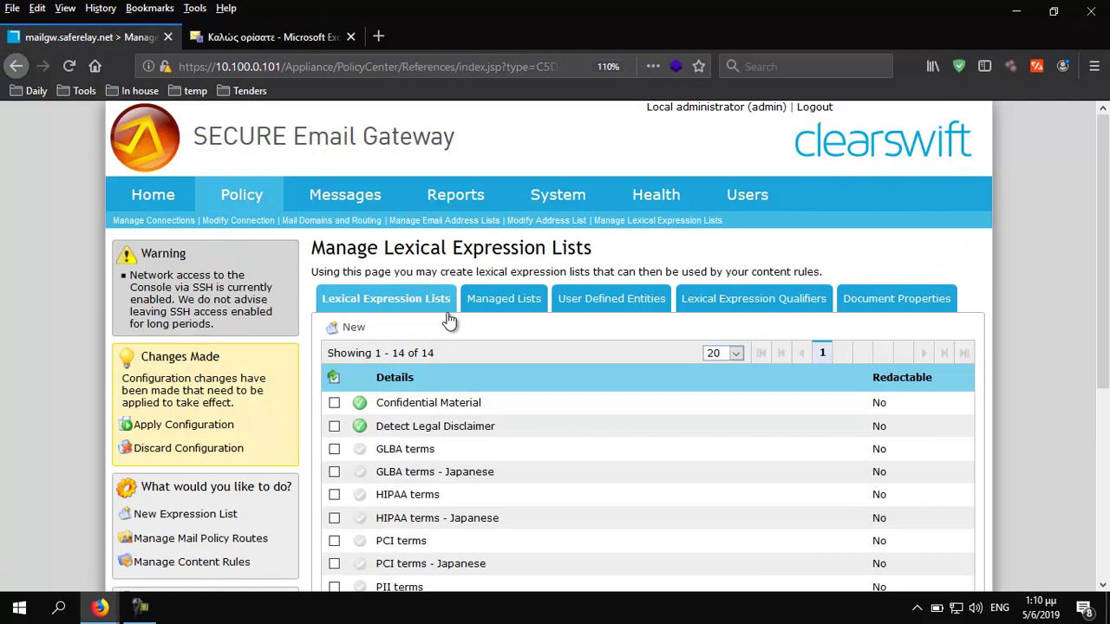
left_click(352, 333)
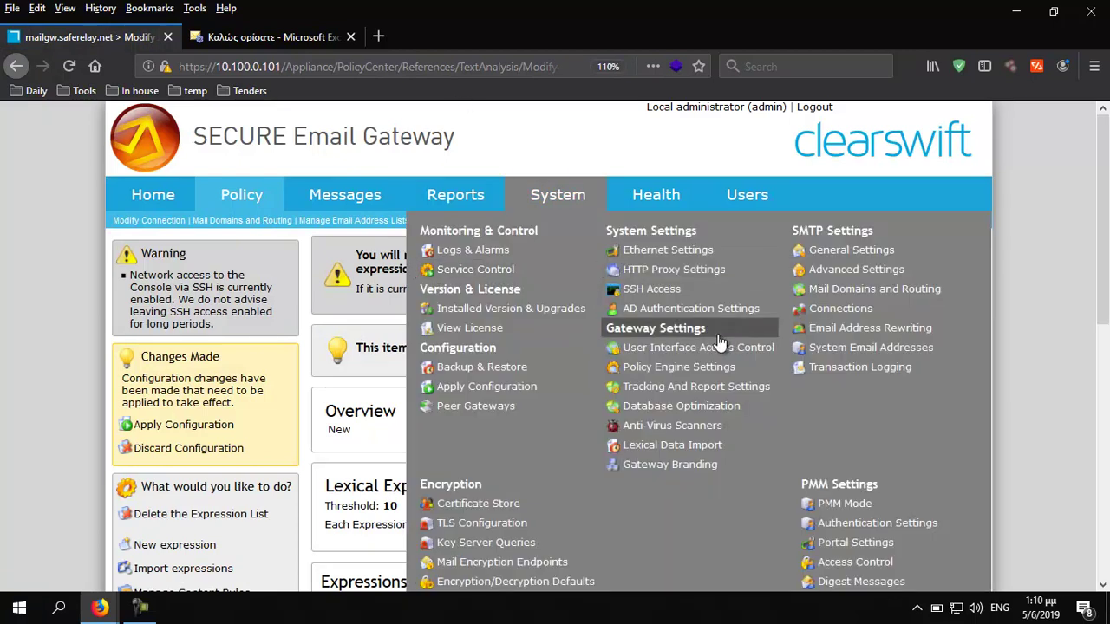
scroll(459, 393, "down", 2)
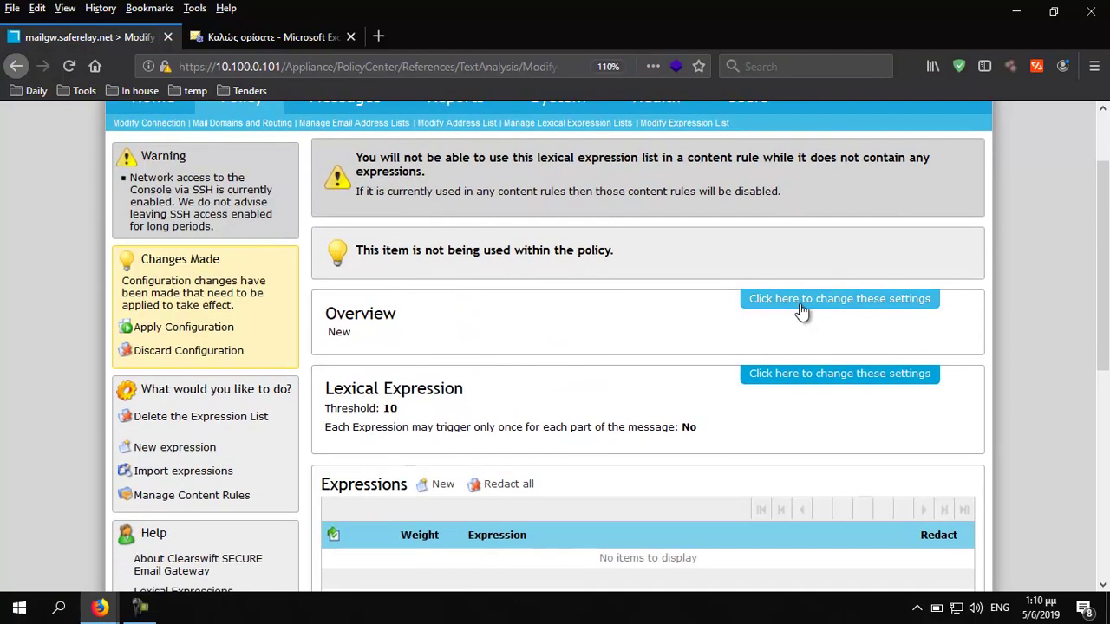
Replace the placeholder name 'New' with 'O365 Valid Sender Header' and save
left_click(798, 303)
double_click(420, 343)
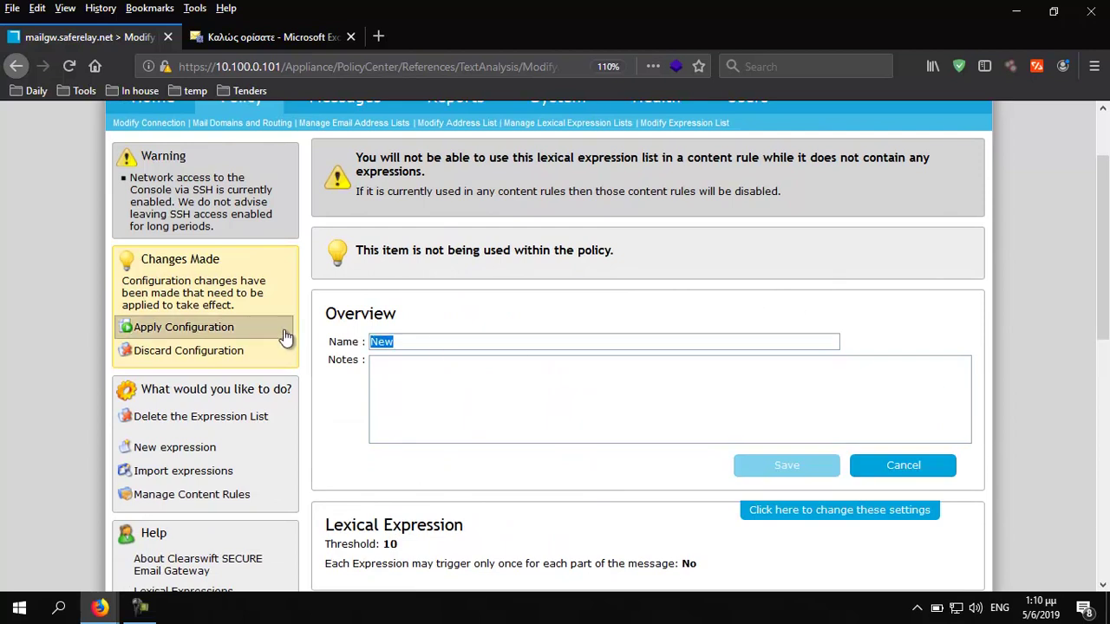
type("O")
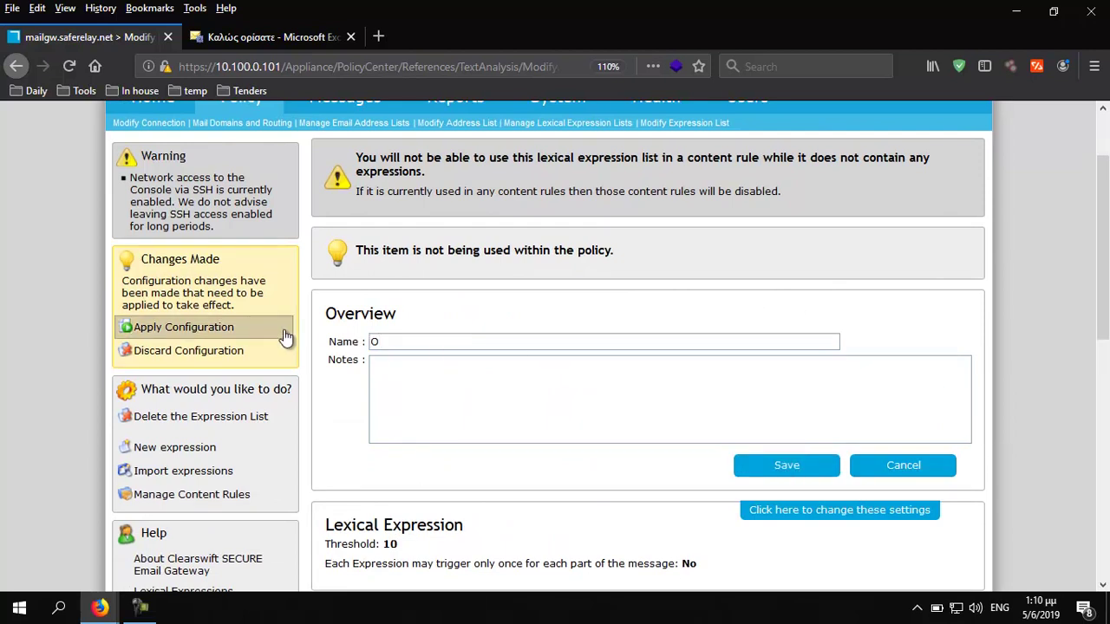
type("365 Valid Sender Header")
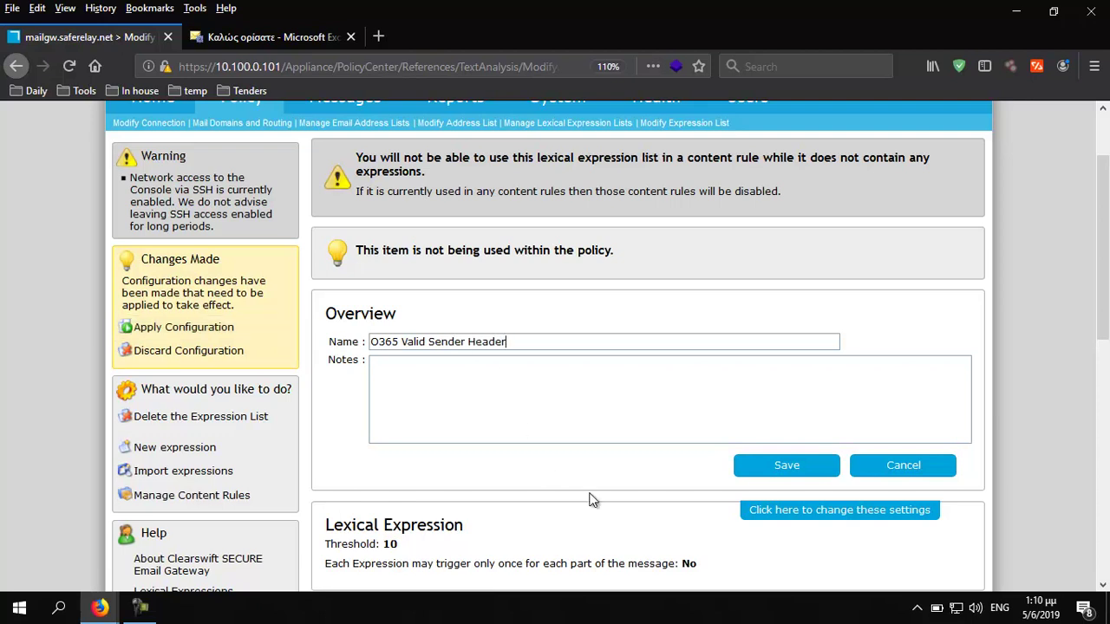
left_click(800, 465)
scroll(733, 434, "down", 3)
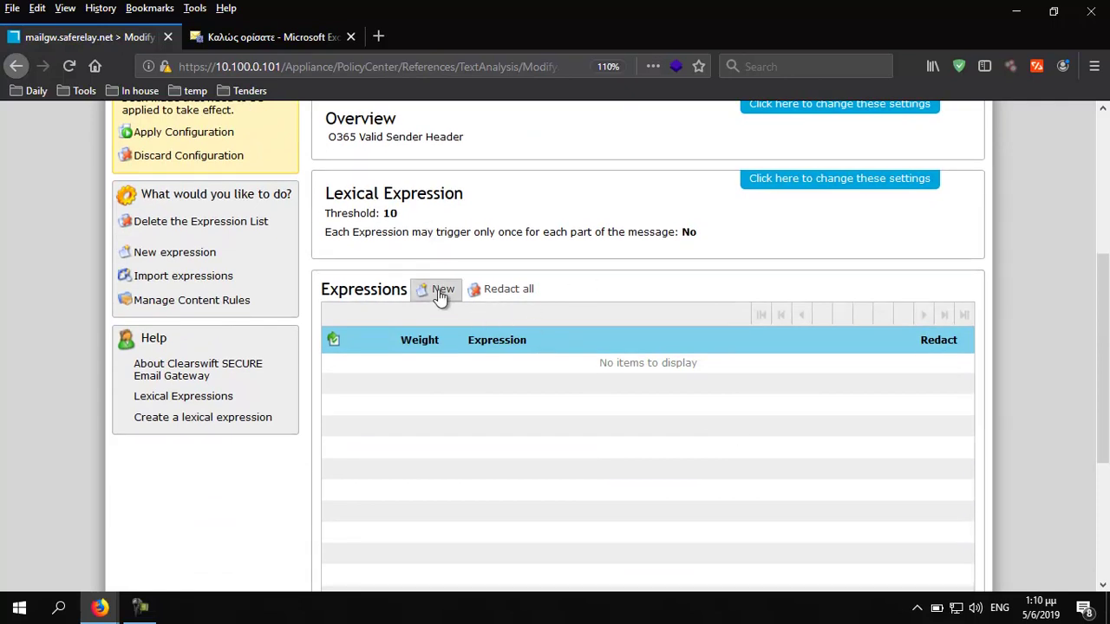
left_click(441, 291)
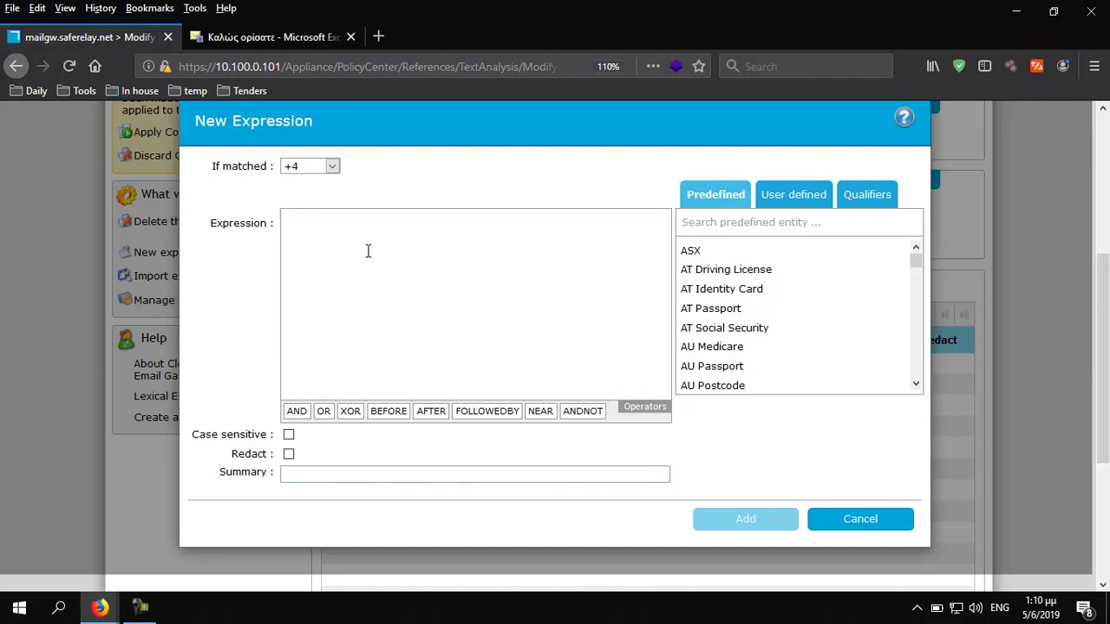
type("a")
key("BackSpace")
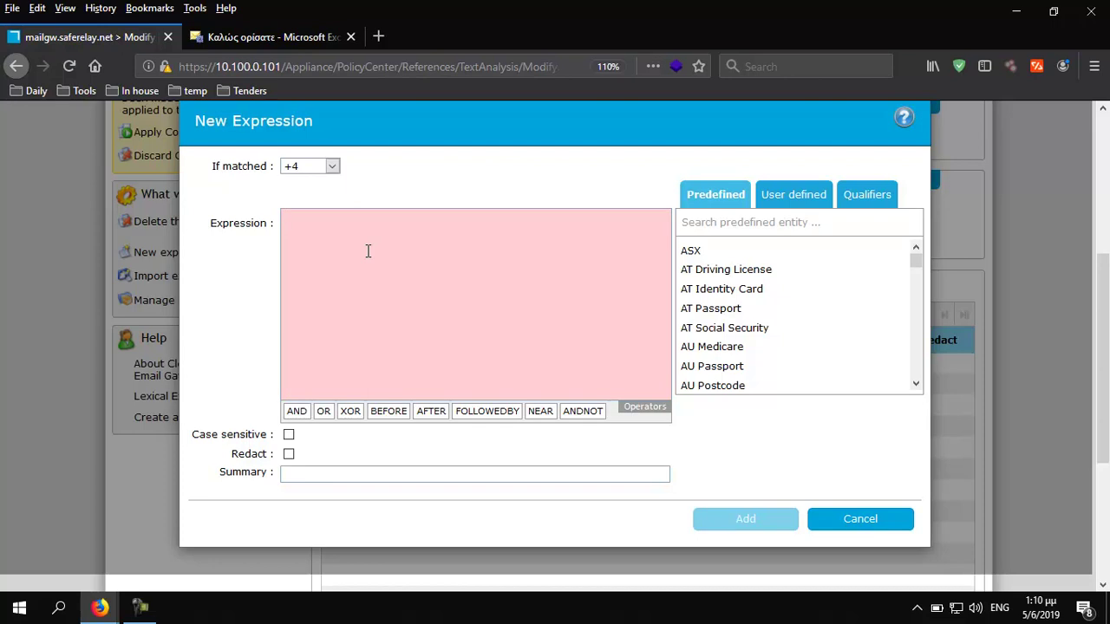
type("0")
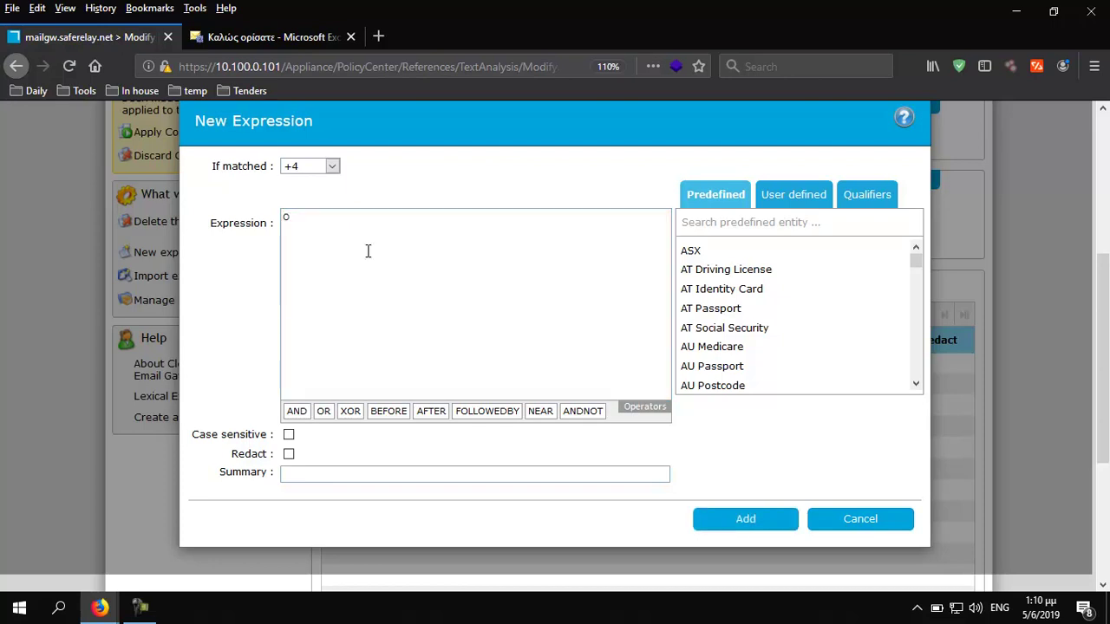
type("36520190605")
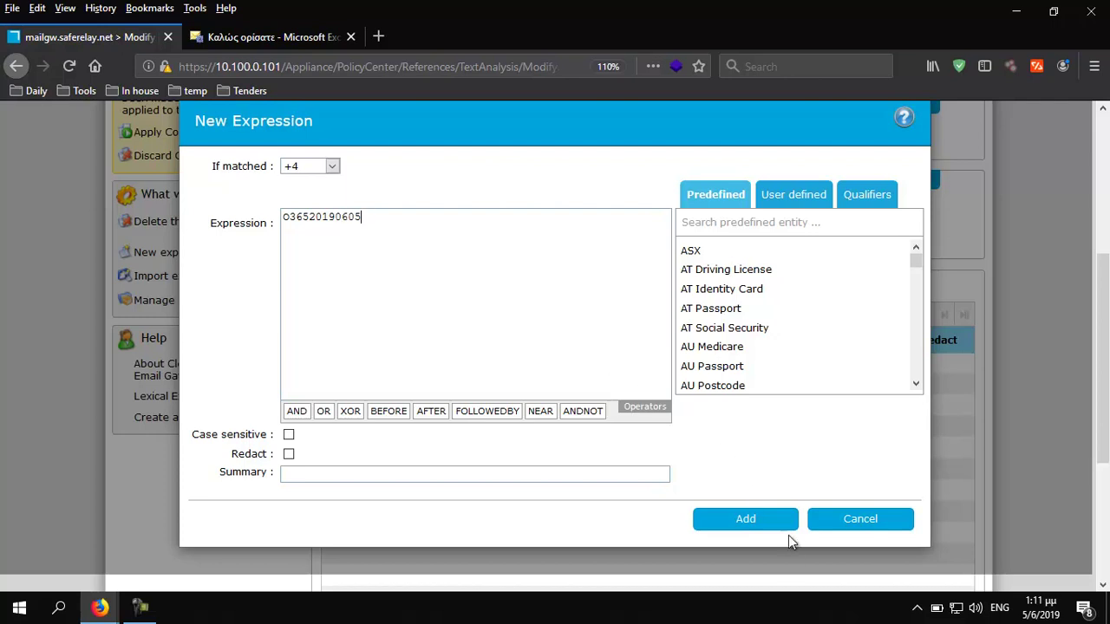
left_click(287, 169)
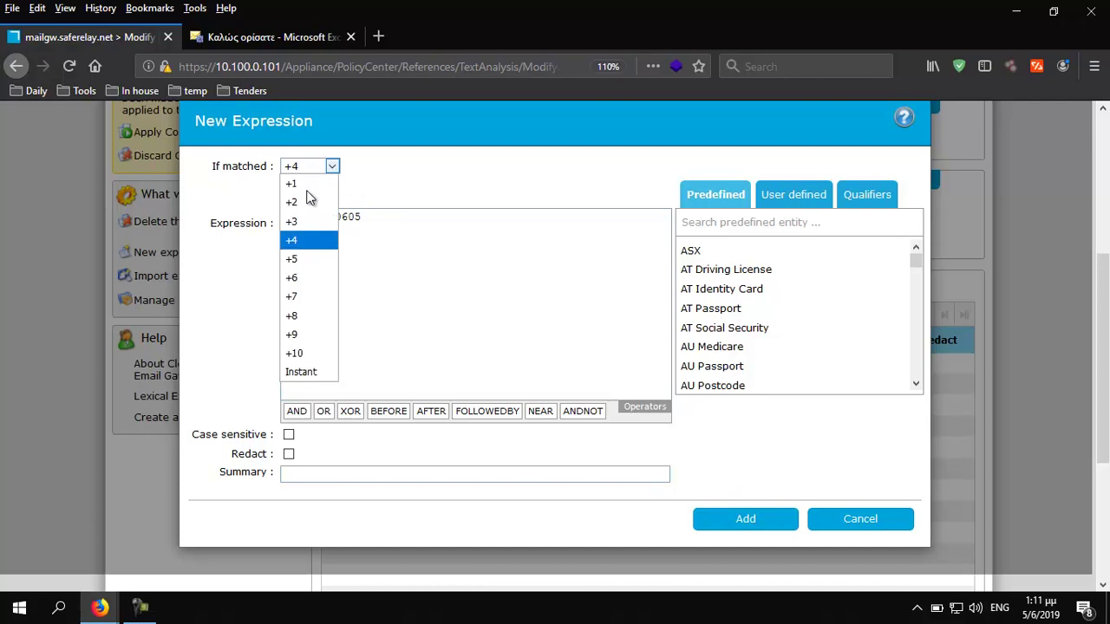
left_click(301, 373)
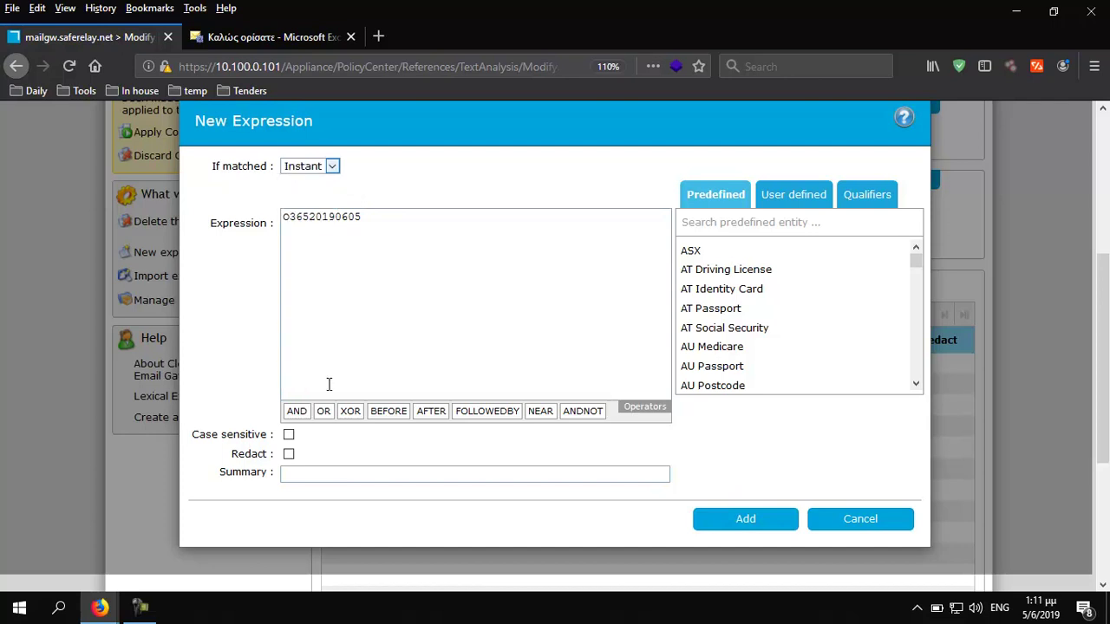
left_click(756, 531)
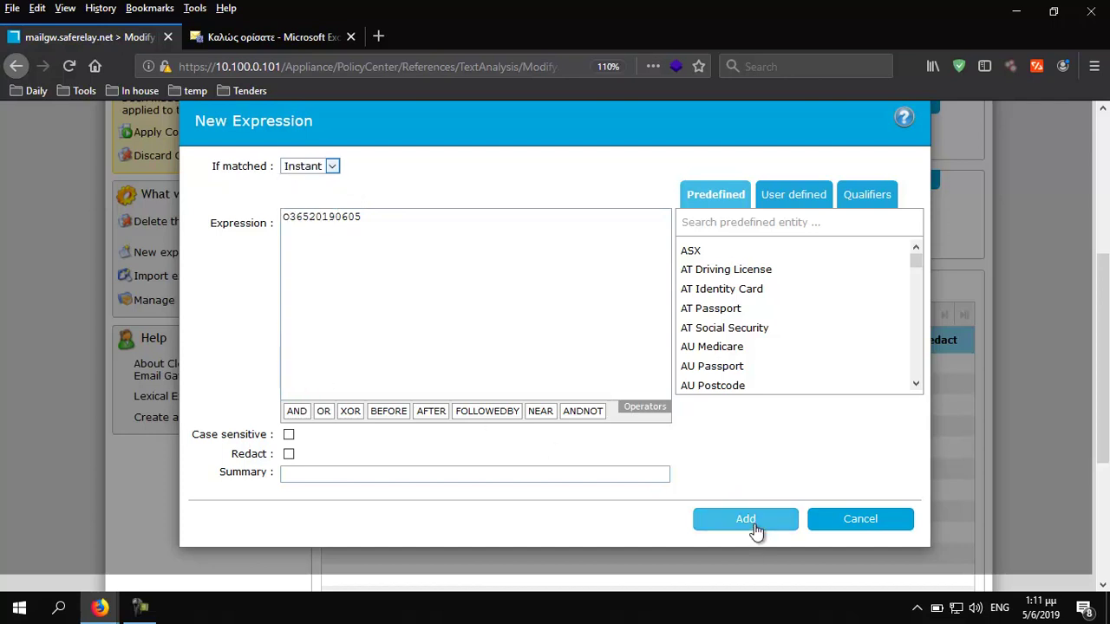
scroll(554, 403, "up", 2)
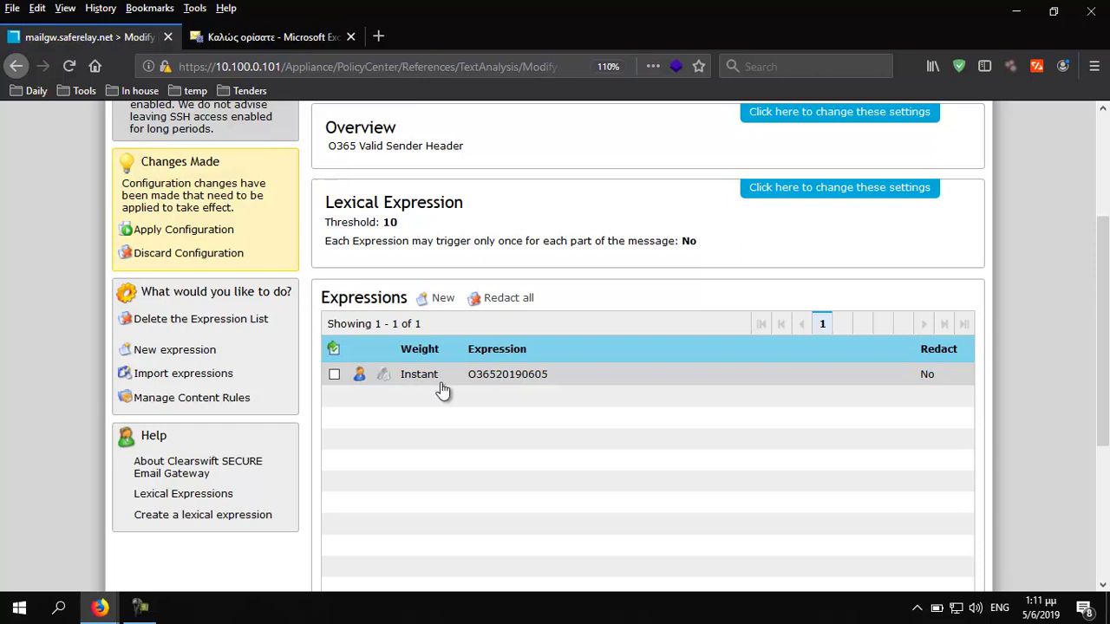
scroll(435, 382, "up", 3)
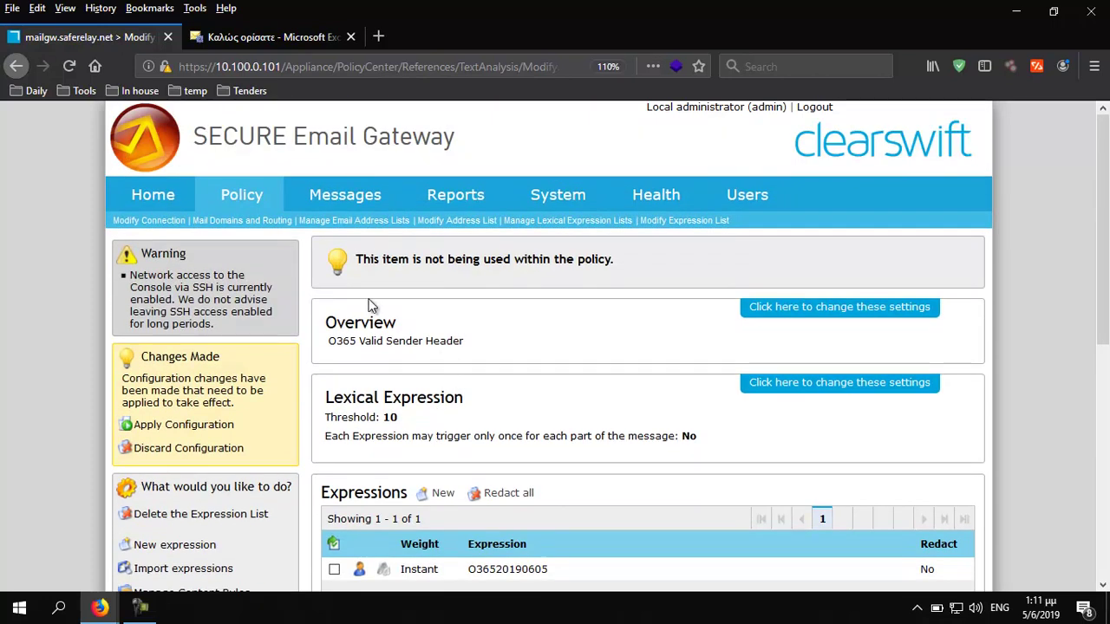
Under Disposal Actions, add a new message area named 'Invalid Sender Header'
mouse_move(247, 205)
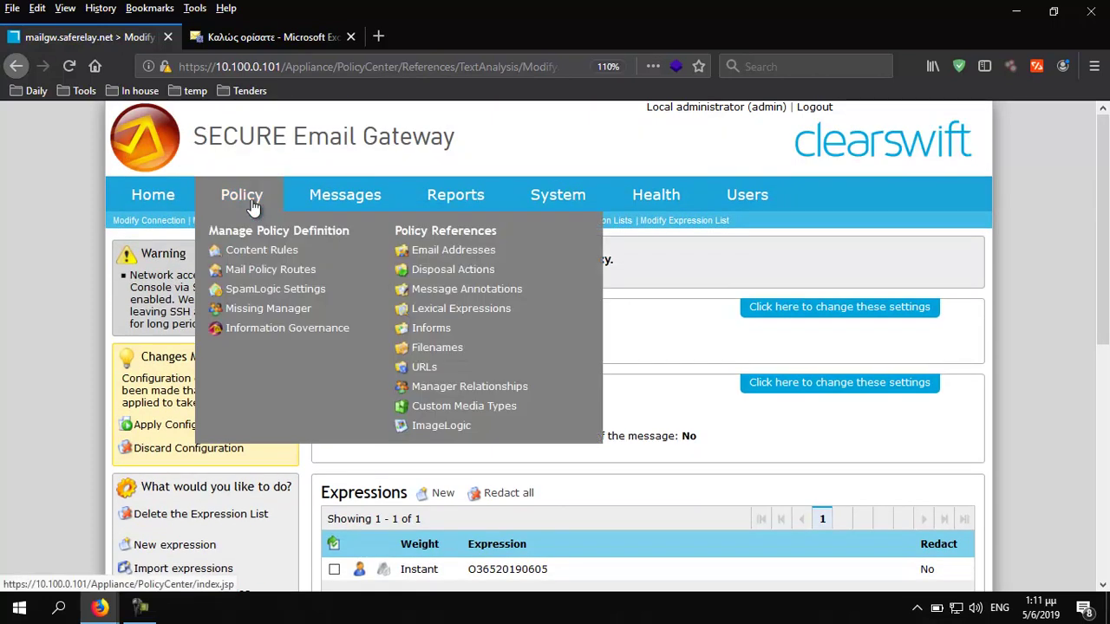
left_click(452, 271)
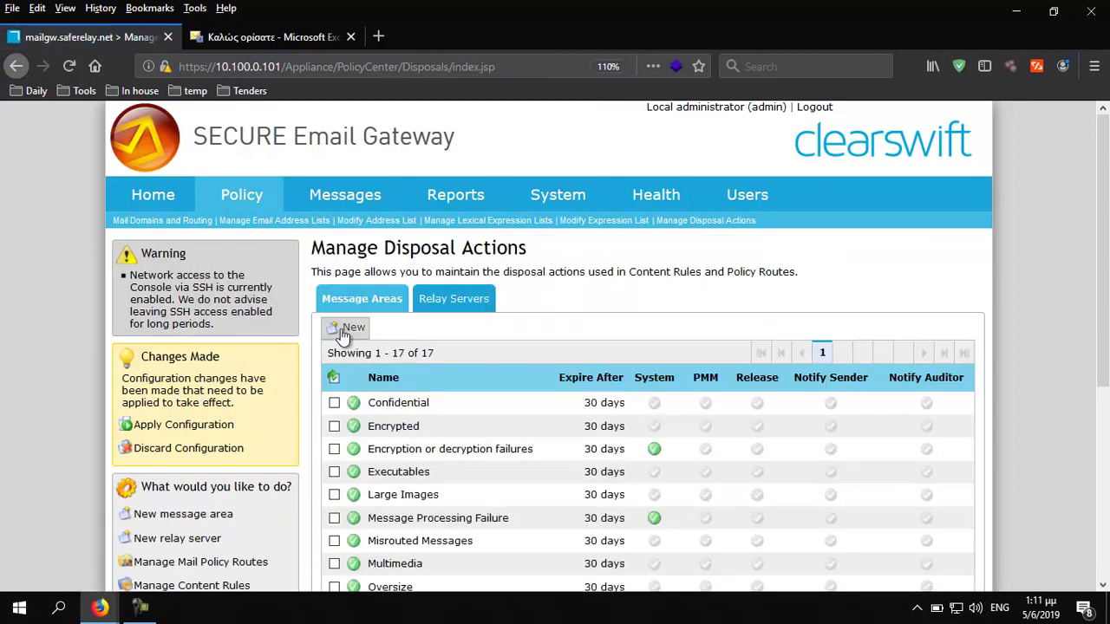
left_click(348, 328)
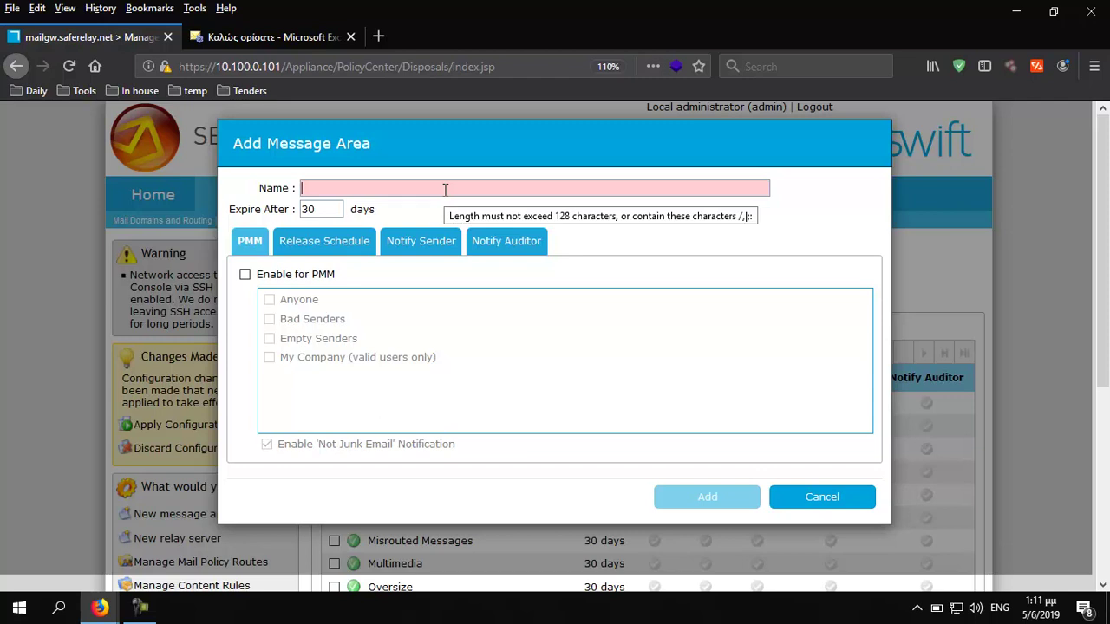
type("iNVALID")
key("BackSpace")
key("BackSpace")
key("BackSpace")
key("BackSpace")
key("BackSpace")
key("BackSpace")
key("BackSpace")
type("Invalid S")
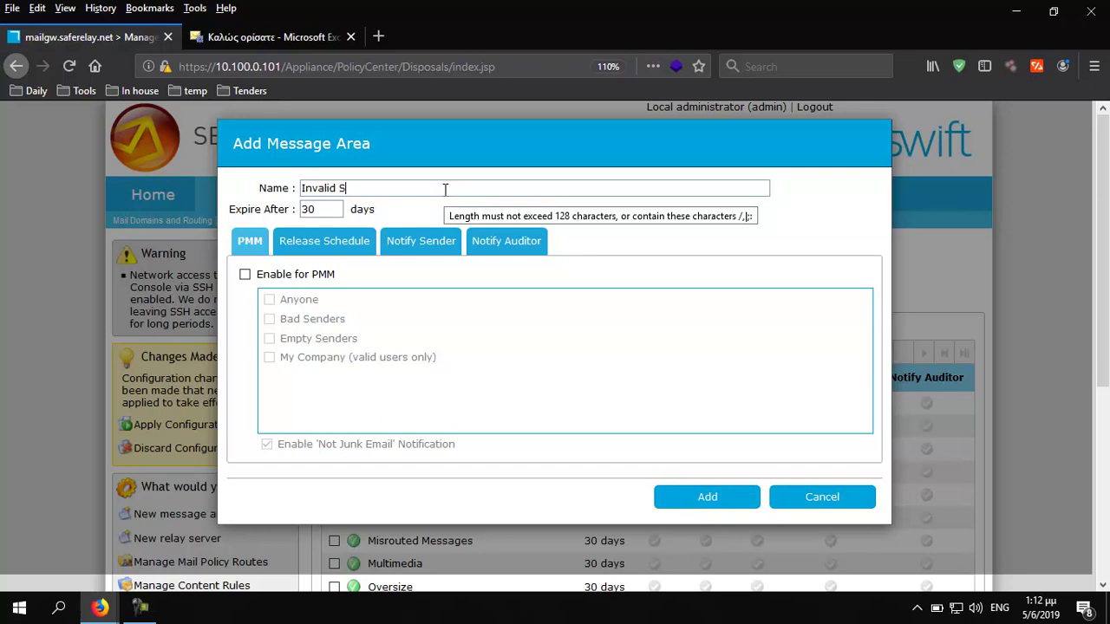
type("ender Header")
left_click(697, 497)
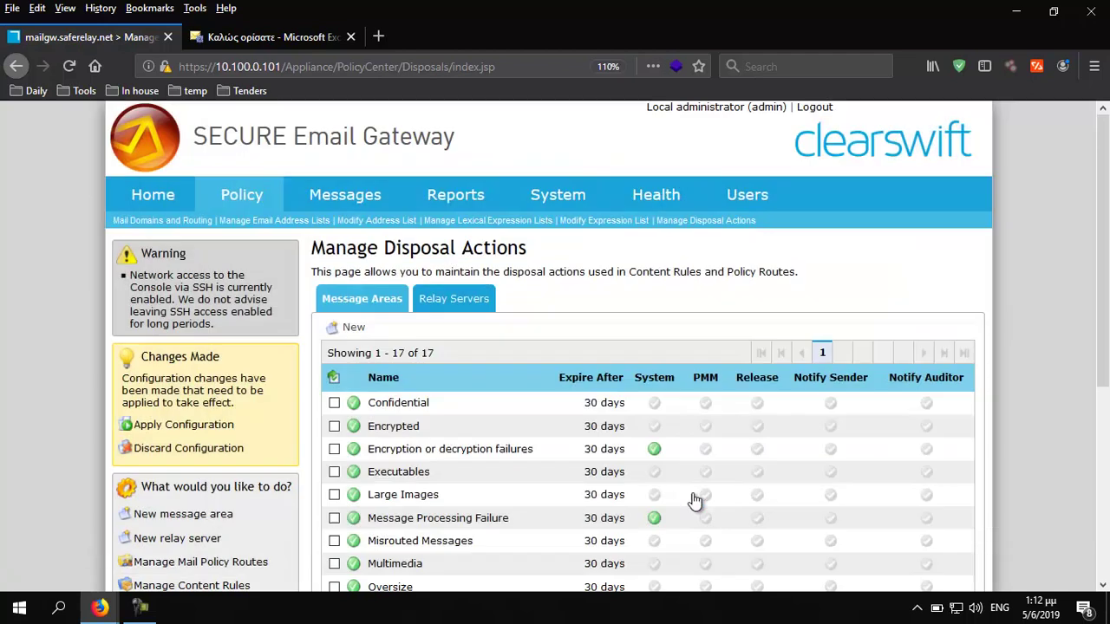
Create a new content rule of type 'Detect lexical expression'
mouse_move(241, 201)
left_click(267, 251)
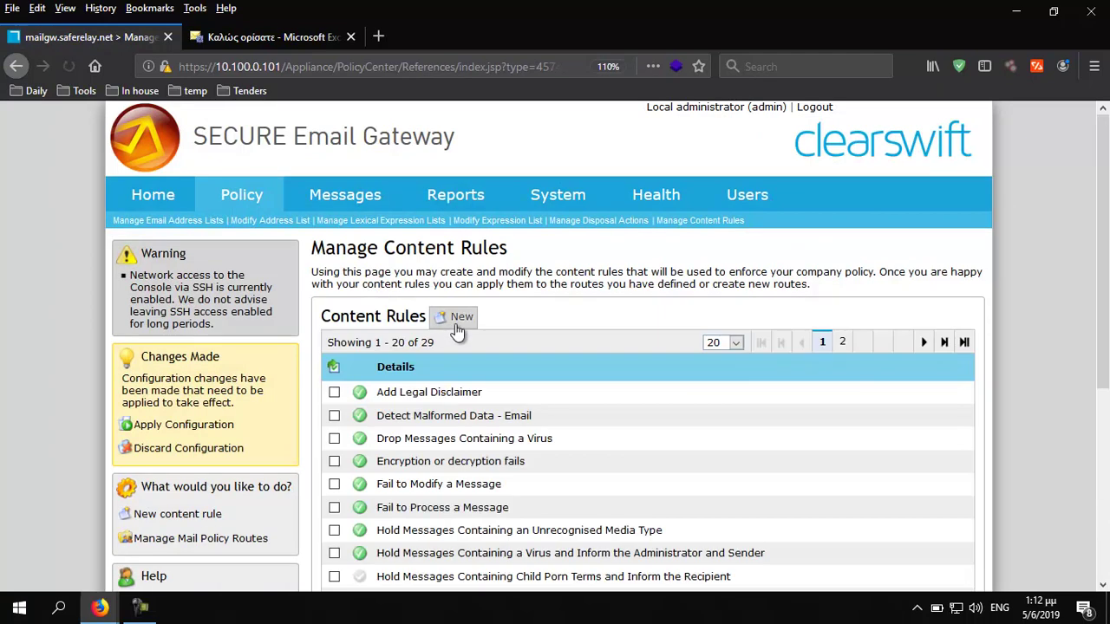
left_click(453, 317)
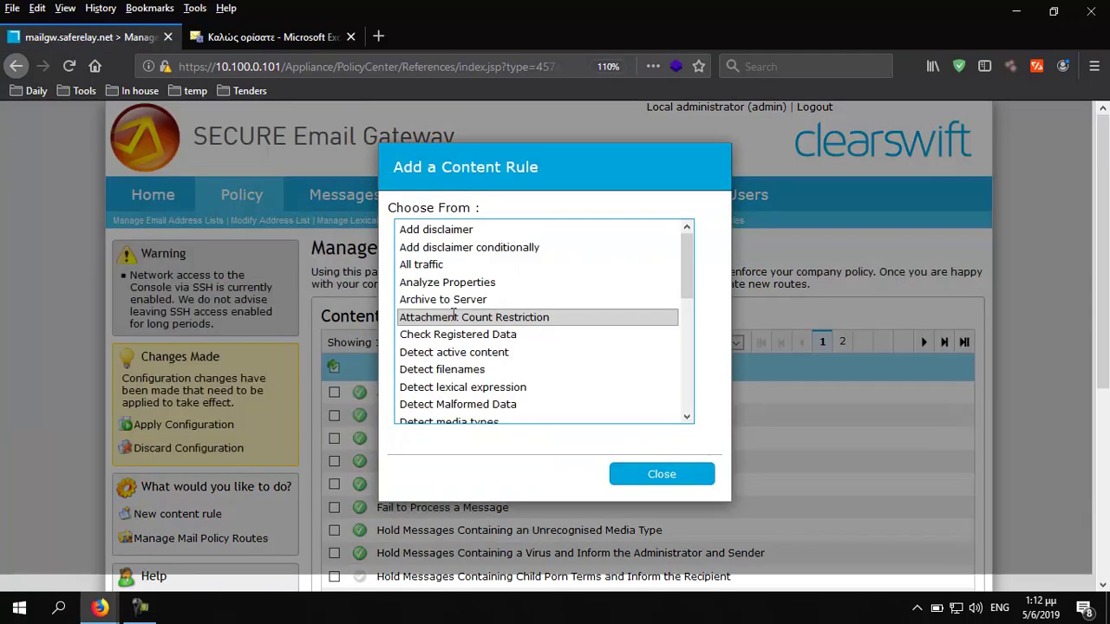
left_click(512, 392)
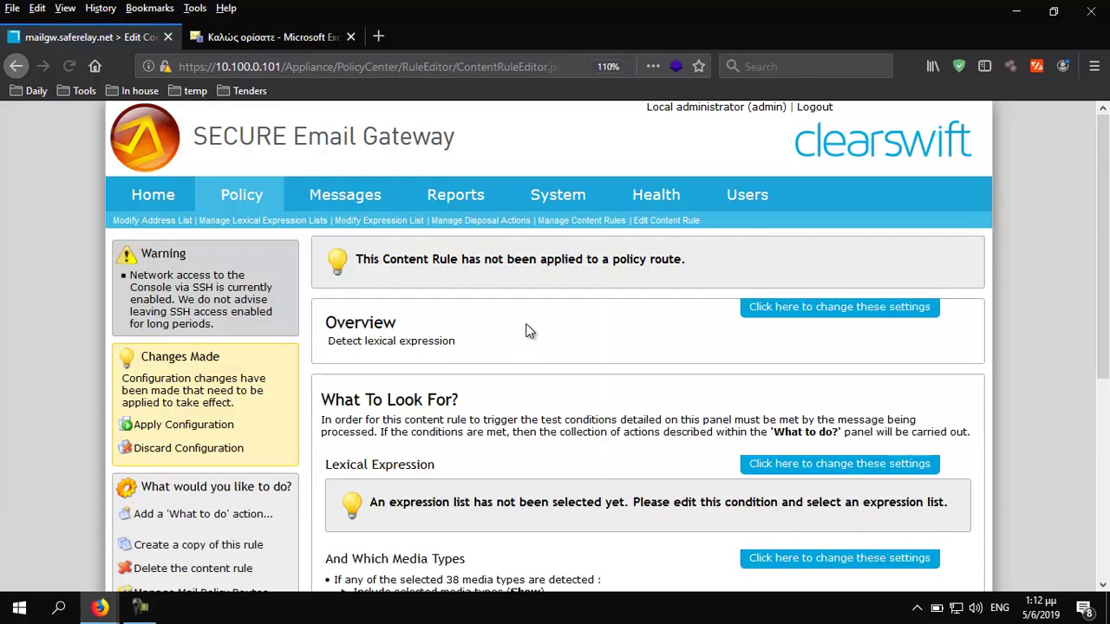
Rename the rule to 'Detect Valid Sender' and save
left_click(799, 315)
left_click_drag(510, 351, 291, 346)
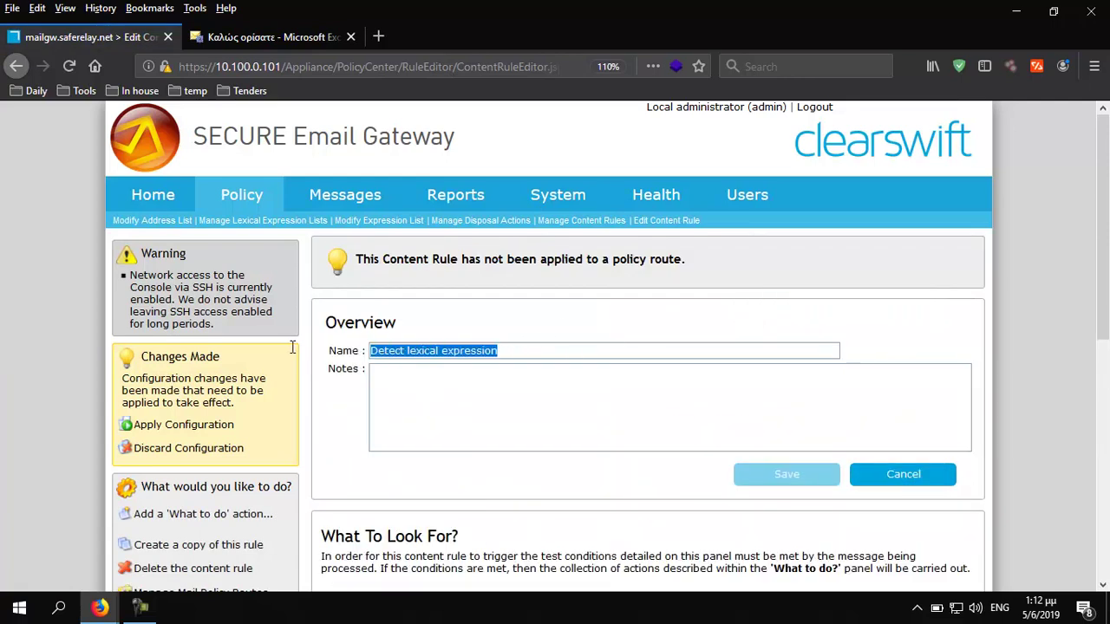
left_click(404, 351)
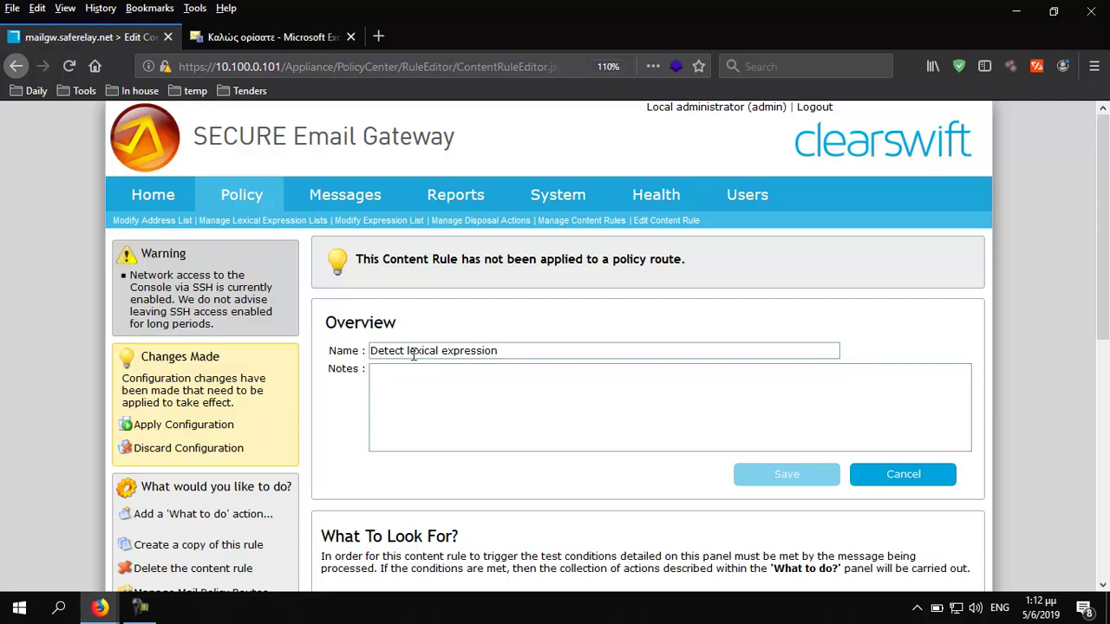
left_click_drag(407, 351, 544, 351)
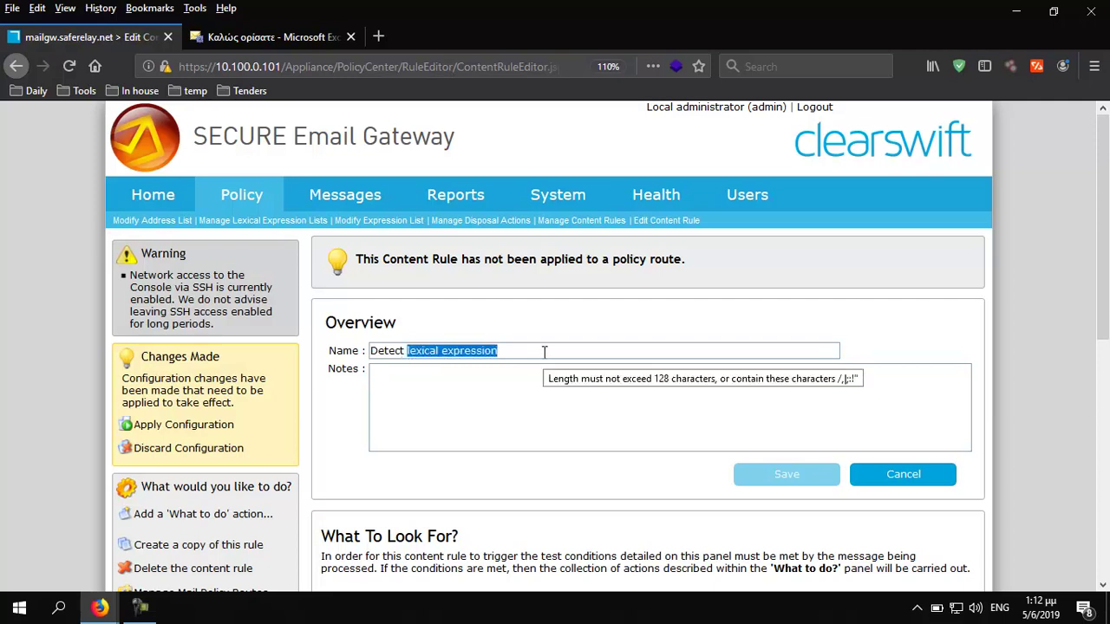
type("Vlaid")
key("BackSpace")
key("BackSpace")
key("BackSpace")
key("BackSpace")
key("BackSpace")
type("alid Sender")
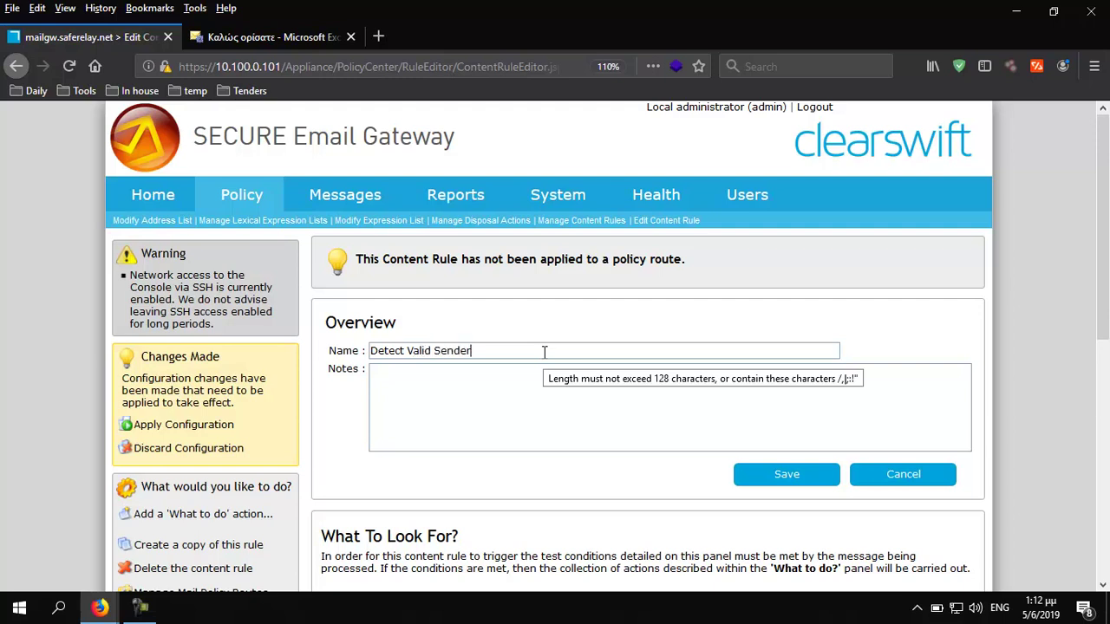
left_click(773, 475)
scroll(595, 379, "down", 1)
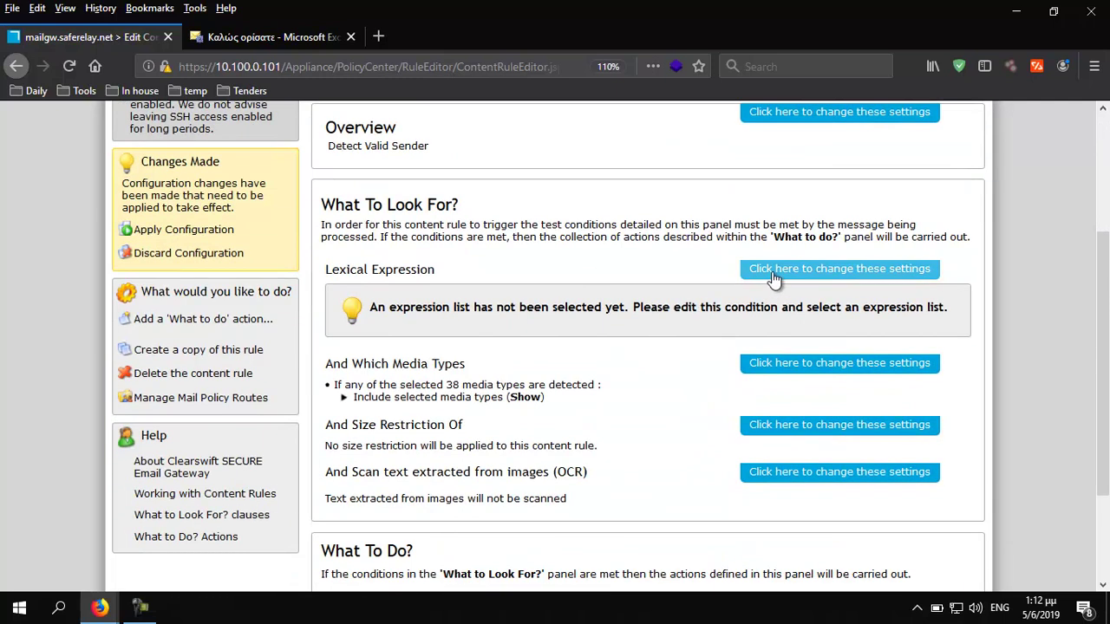
Use the O365 Valid Sender Header list with trigger 'Less than and no forced triggers'
left_click(771, 271)
left_click(504, 324)
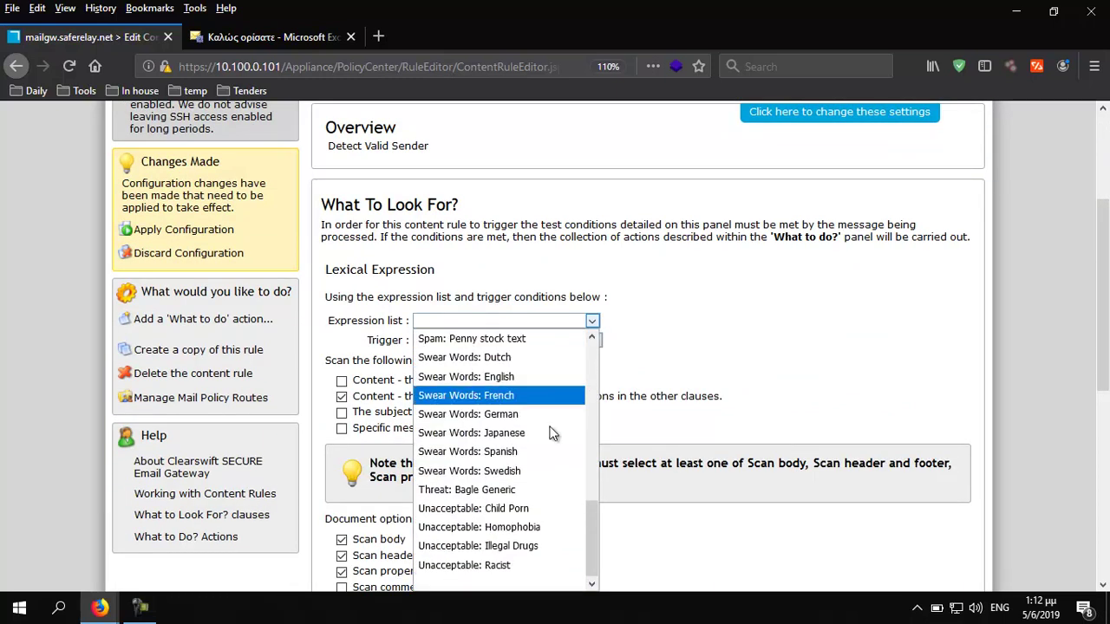
left_click_drag(592, 537, 599, 427)
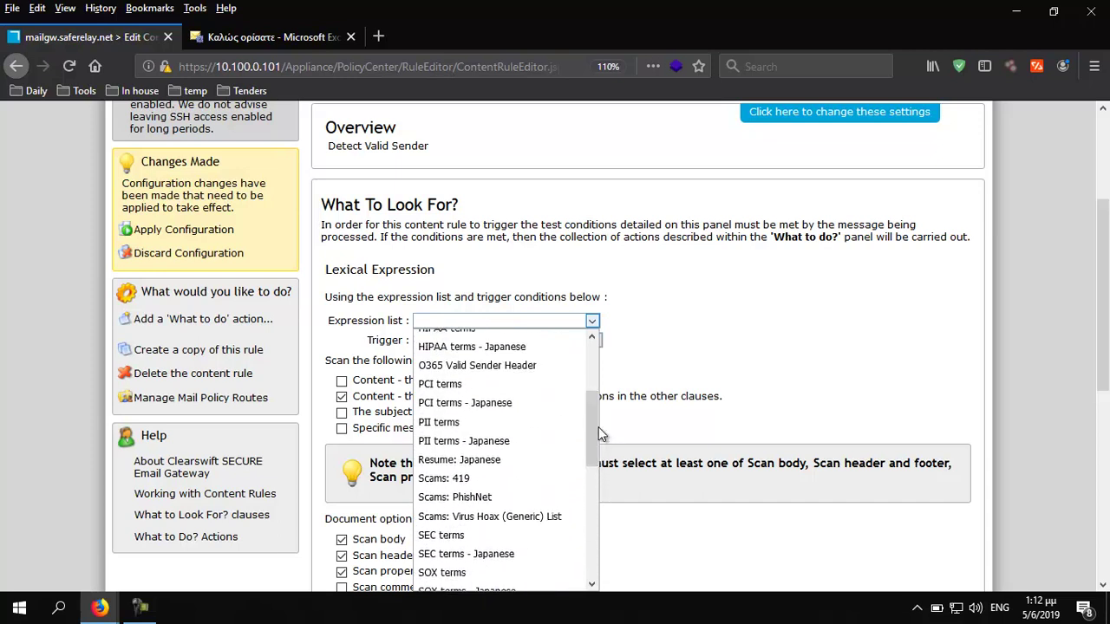
left_click(534, 366)
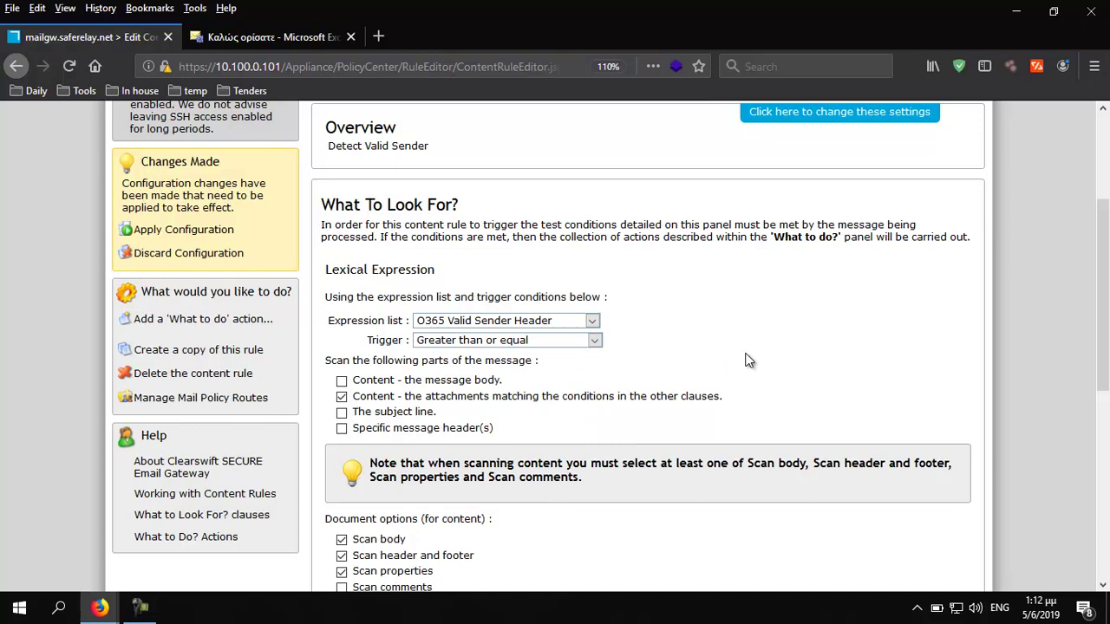
scroll(742, 361, "down", 2)
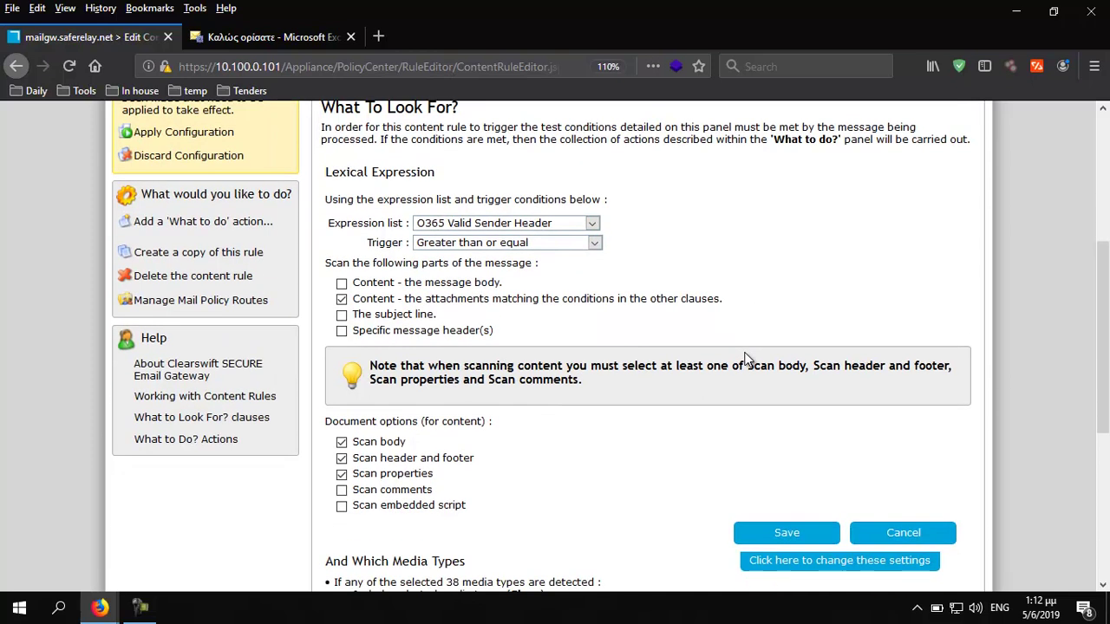
left_click(464, 246)
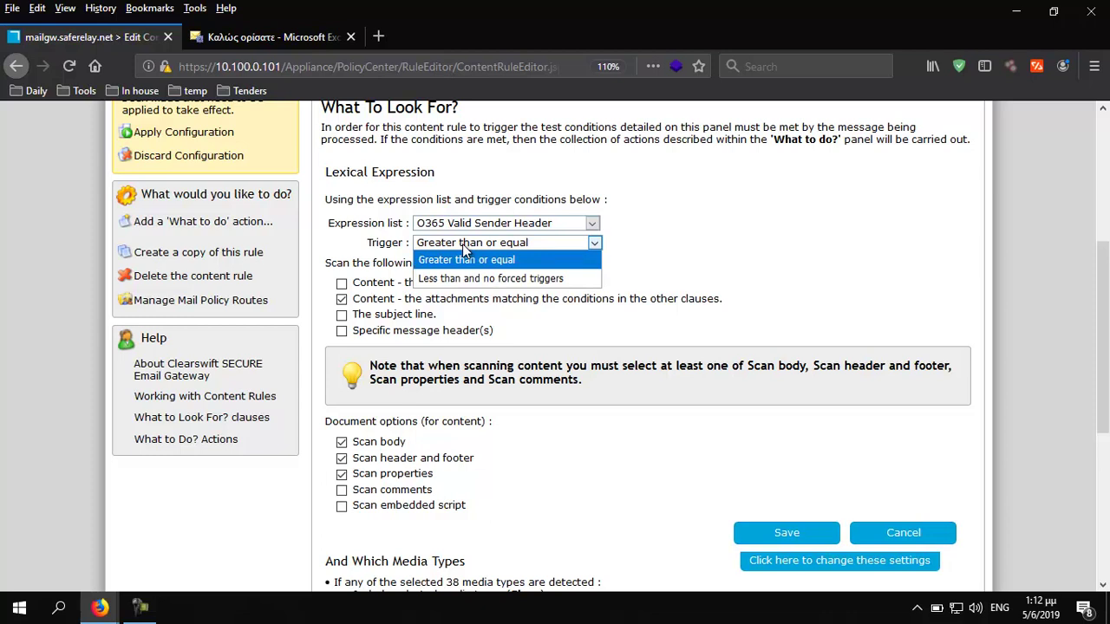
left_click(468, 278)
Turn off the other scan areas and scan only the x-msw-SEG message header
left_click(341, 299)
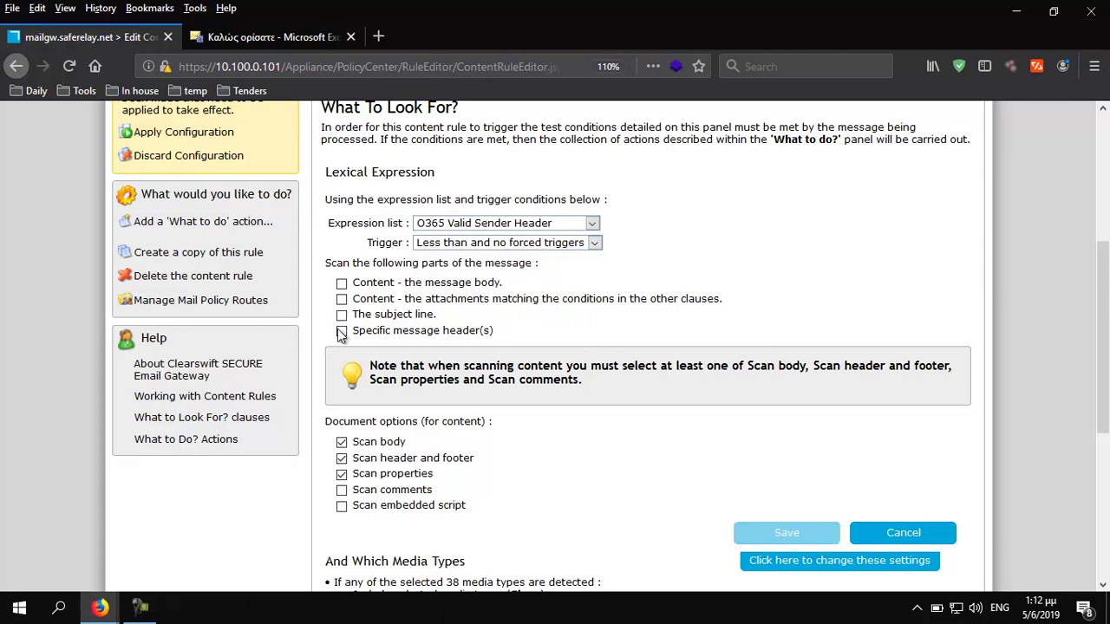
left_click(342, 442)
left_click(342, 458)
left_click(342, 474)
left_click(342, 331)
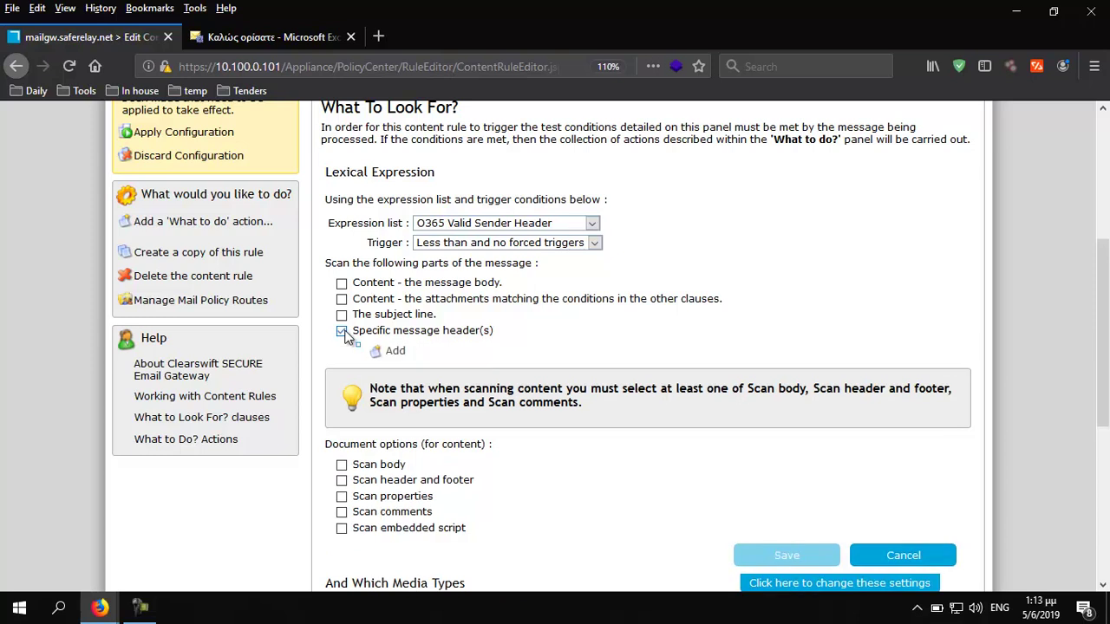
left_click(374, 351)
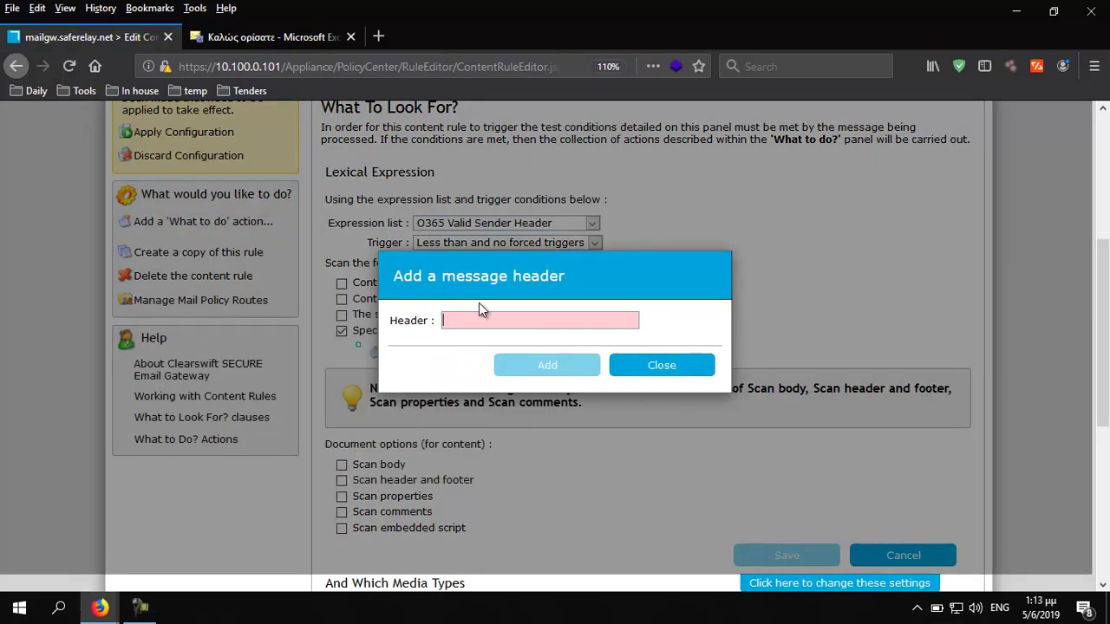
type("x-")
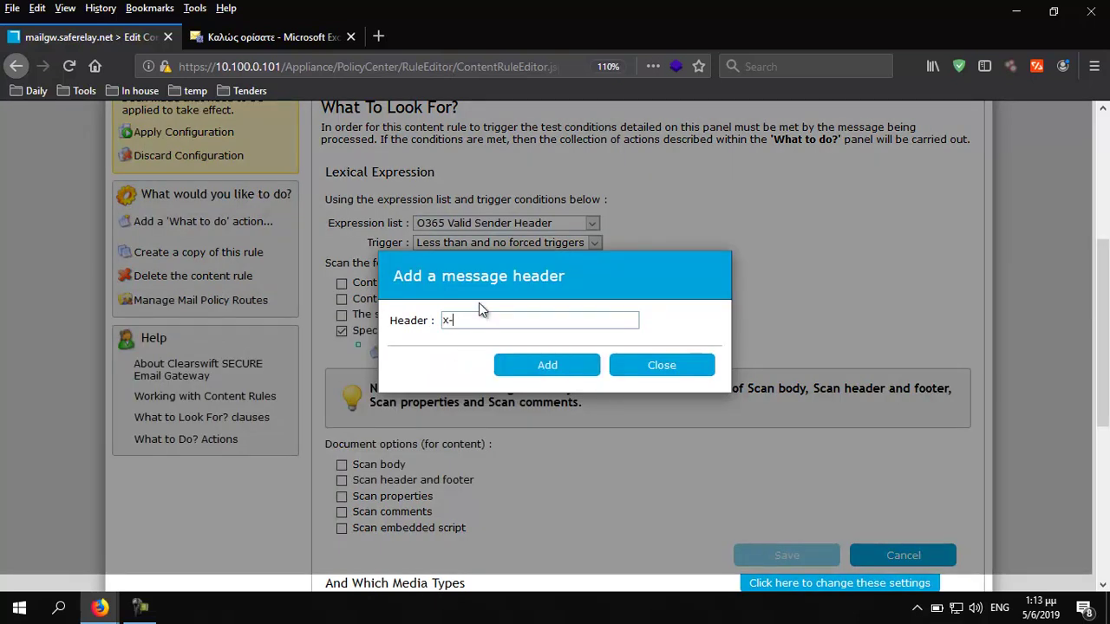
type("msw-SEG")
left_click(546, 371)
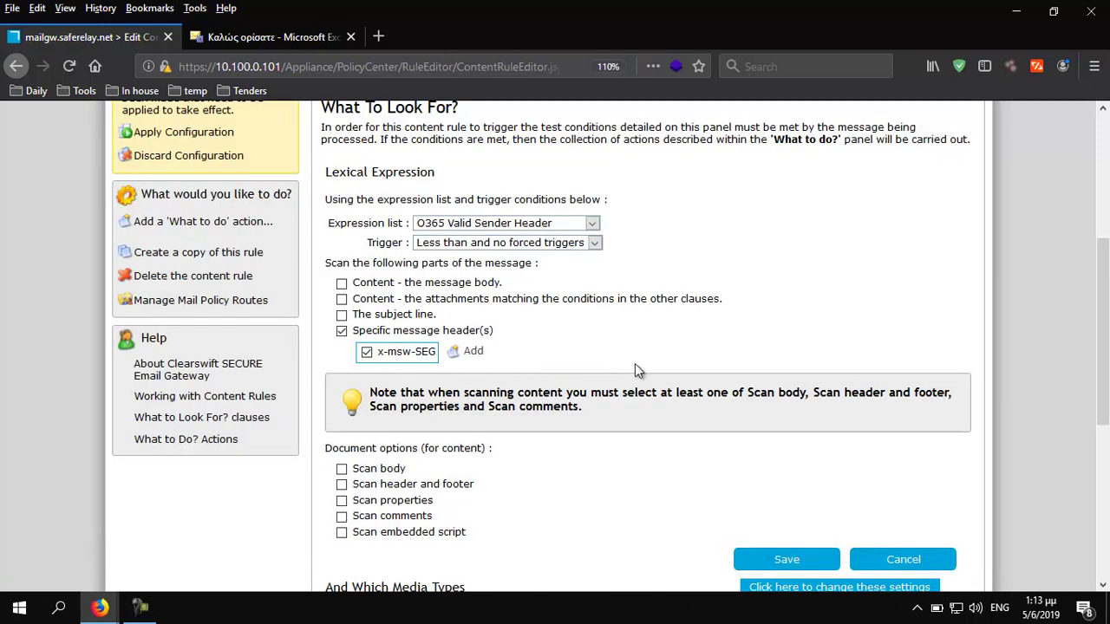
Set the rule's disposal action to 'Hold in Invalid Sender Header area' and save
scroll(634, 370, "down", 3)
scroll(711, 442, "down", 1)
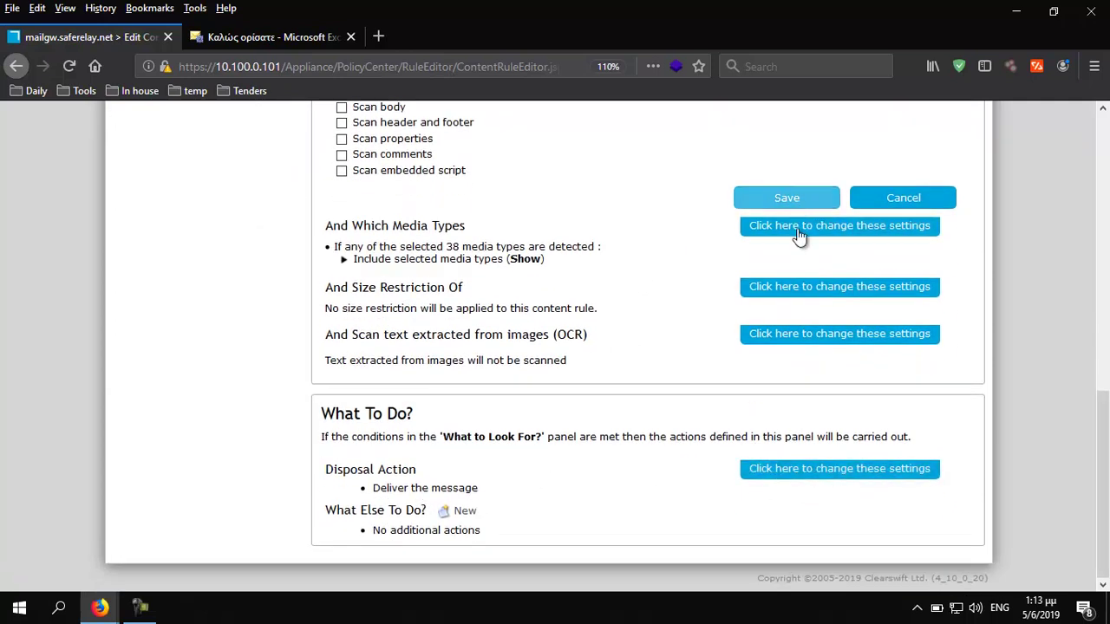
left_click(818, 473)
left_click(490, 495)
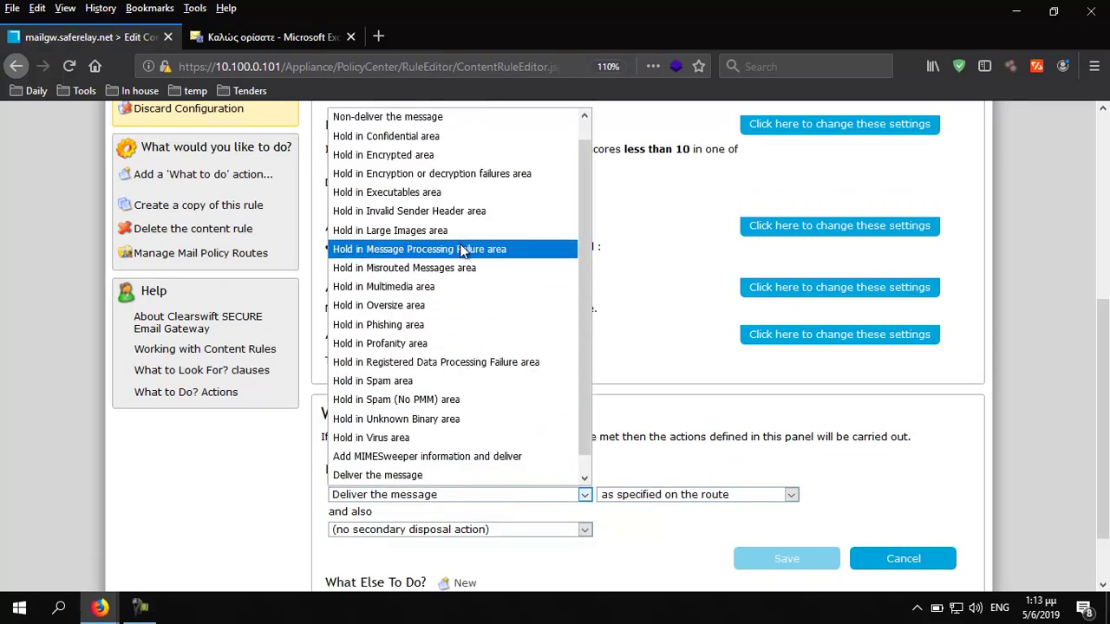
left_click(460, 215)
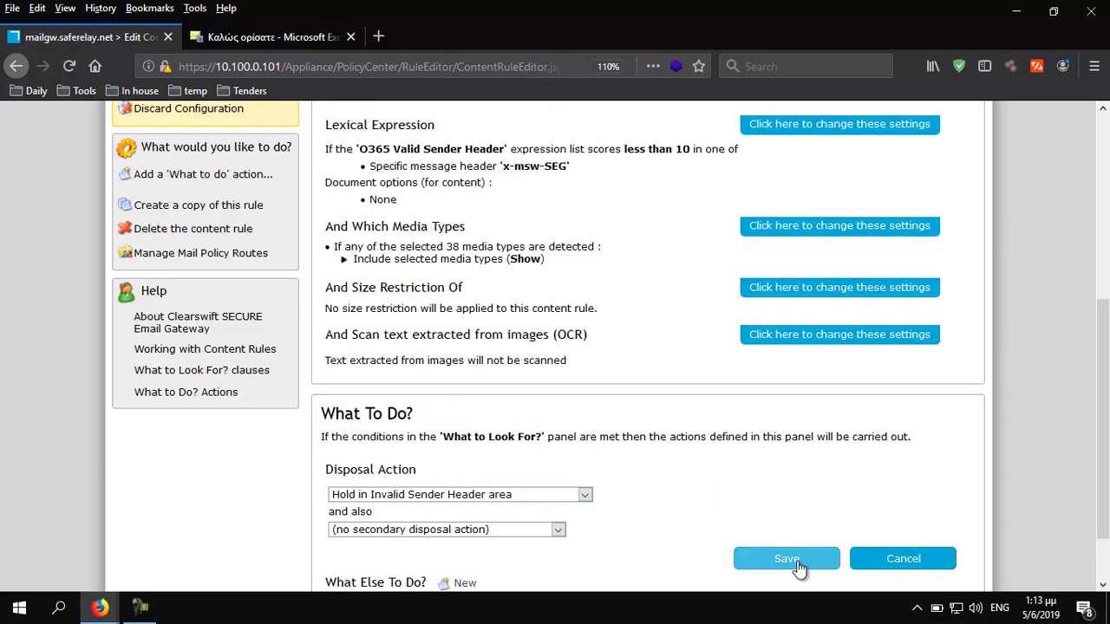
left_click(789, 559)
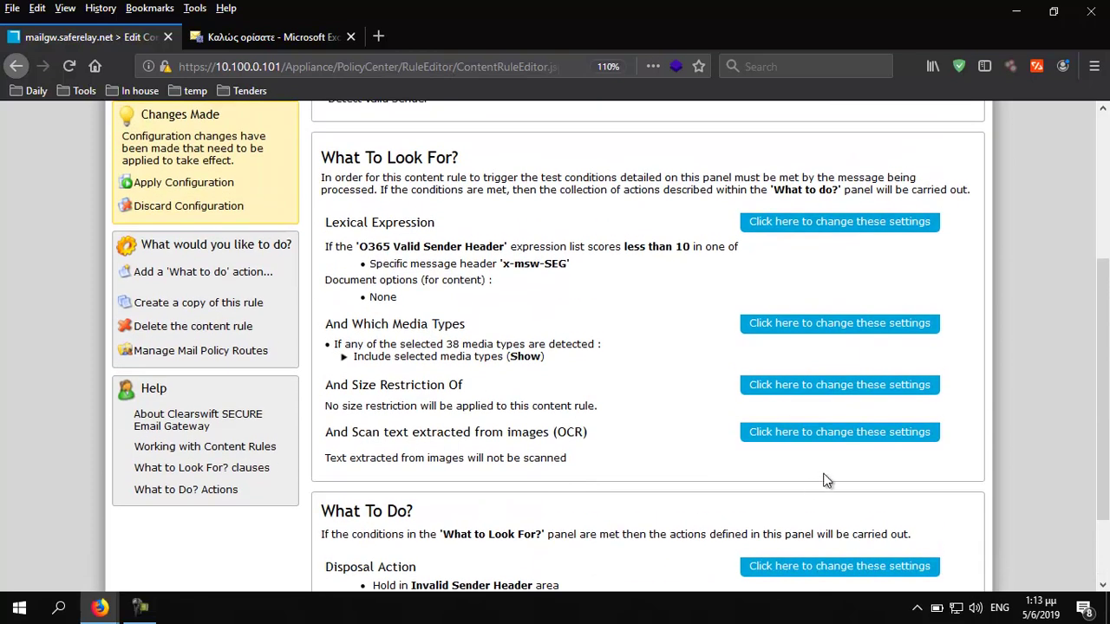
scroll(649, 310, "up", 5)
Add the Detect Valid Sender content rule to the outbound My Company policy route
mouse_move(241, 194)
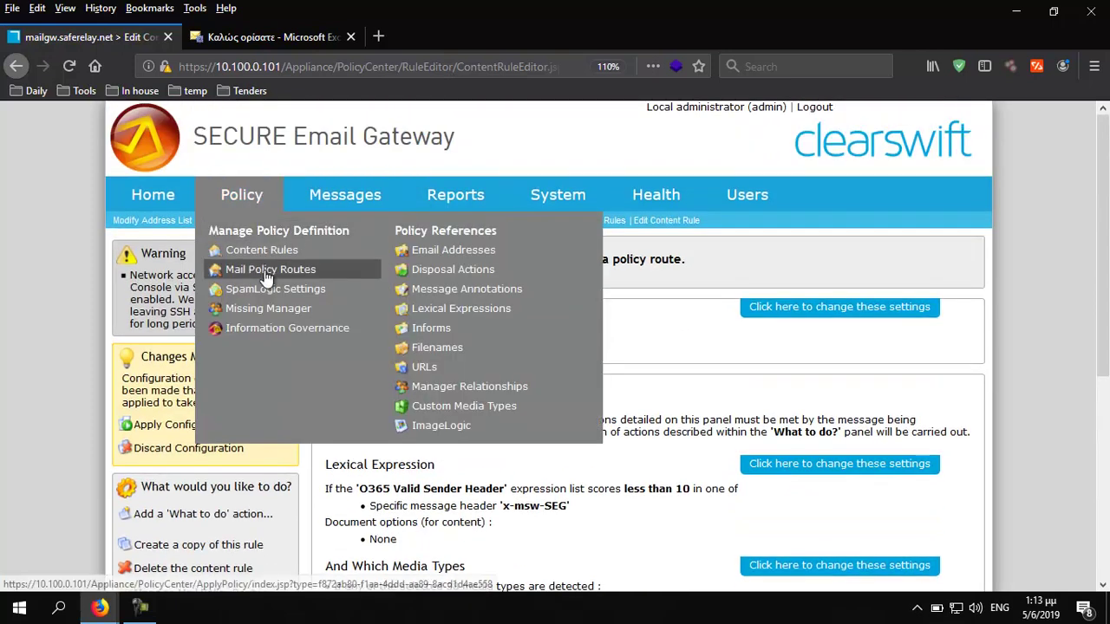
left_click(267, 271)
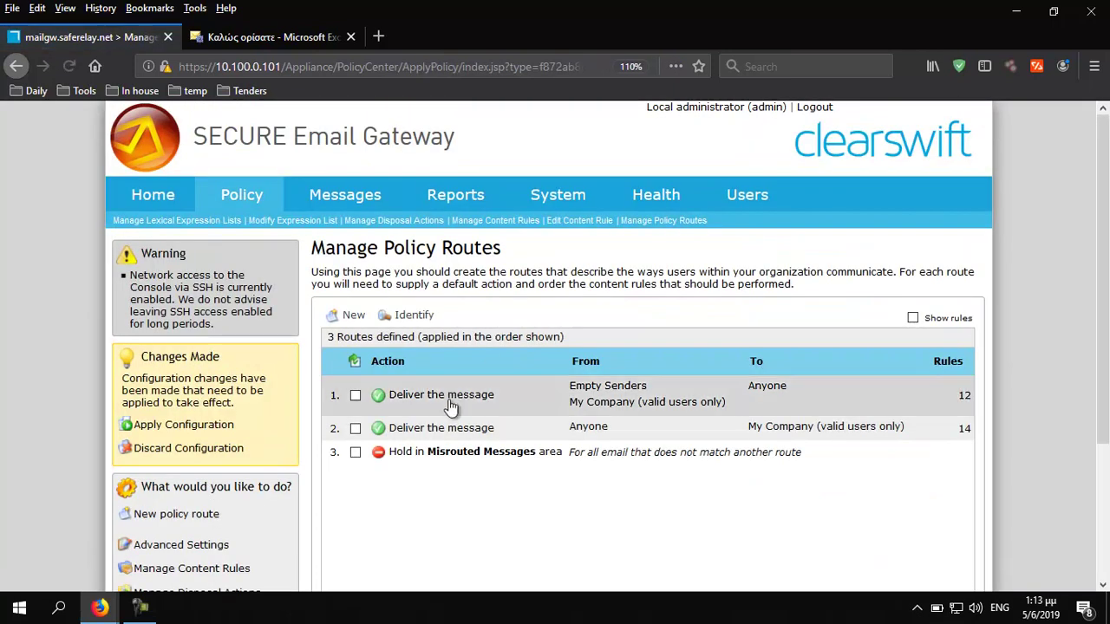
double_click(599, 401)
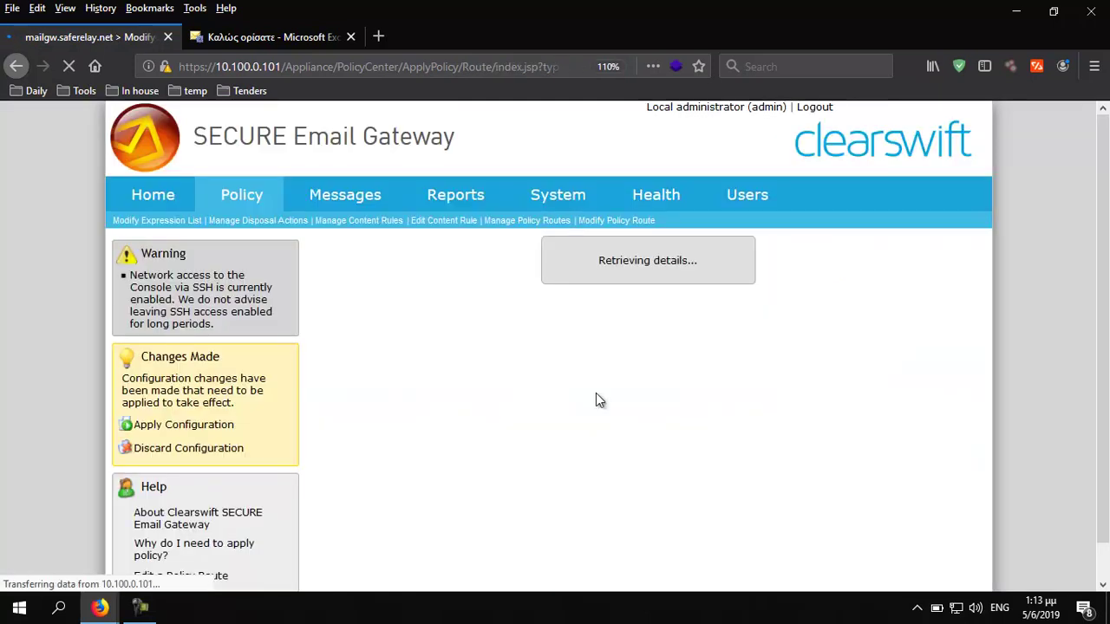
scroll(604, 373, "down", 3)
scroll(604, 372, "down", 8)
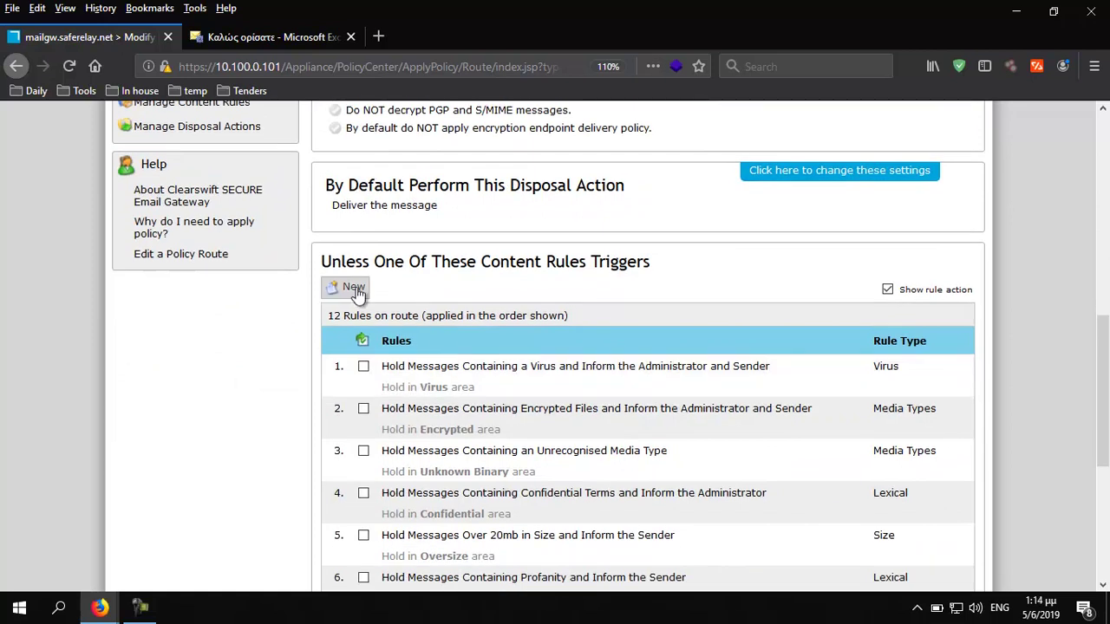
left_click(353, 289)
left_click(472, 200)
left_click(701, 493)
scroll(676, 485, "down", 6)
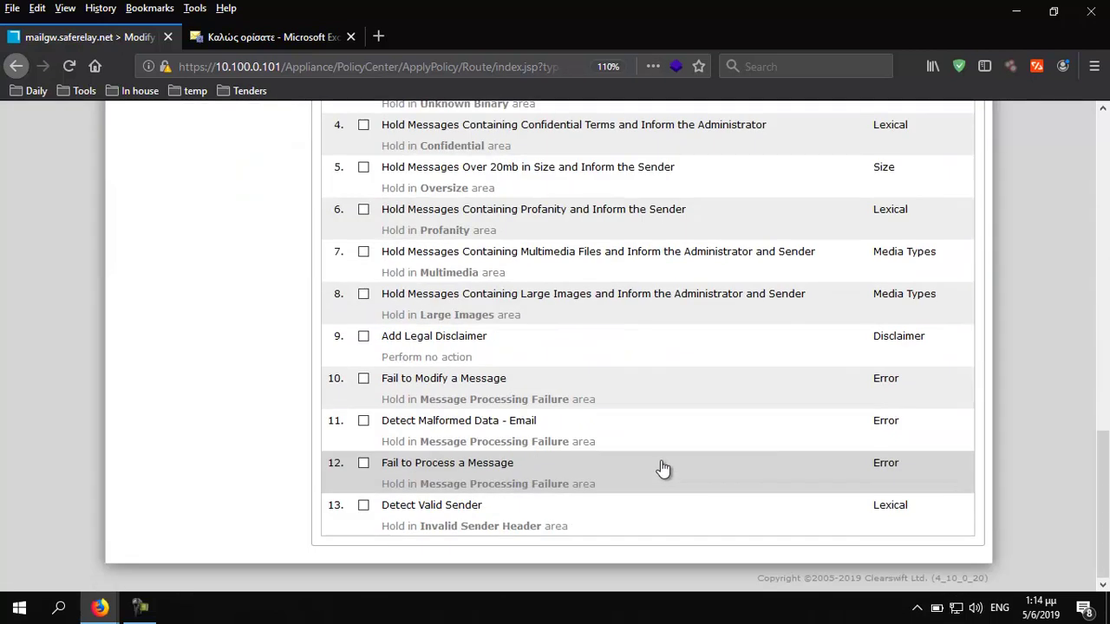
Move Detect Valid Sender up the rule order until it is rule 4
left_click(362, 507)
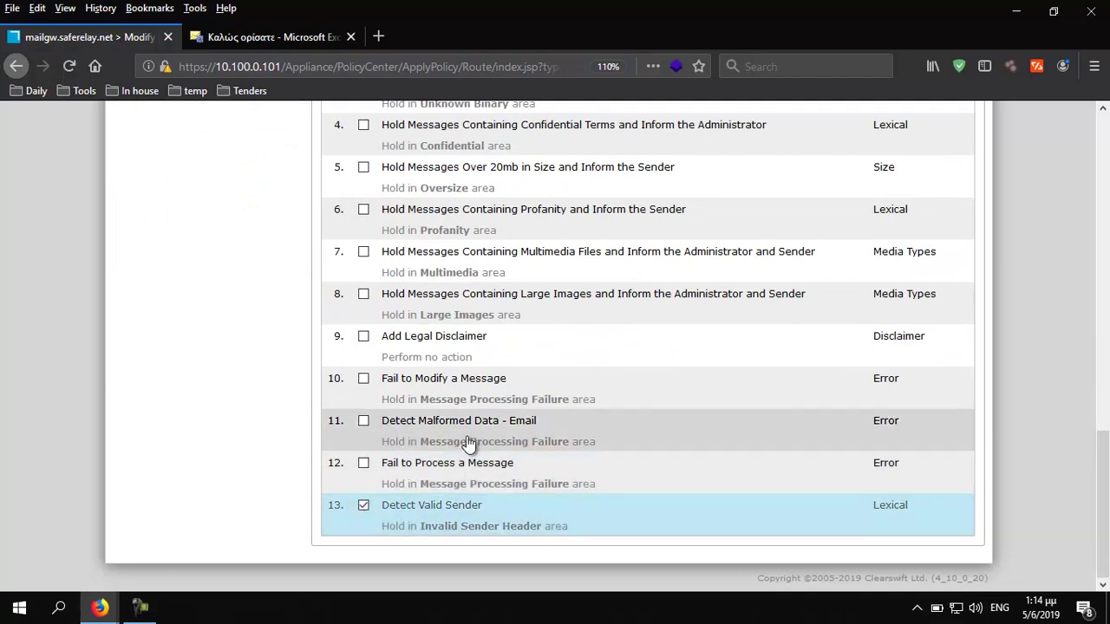
scroll(468, 444, "up", 5)
left_click(497, 212)
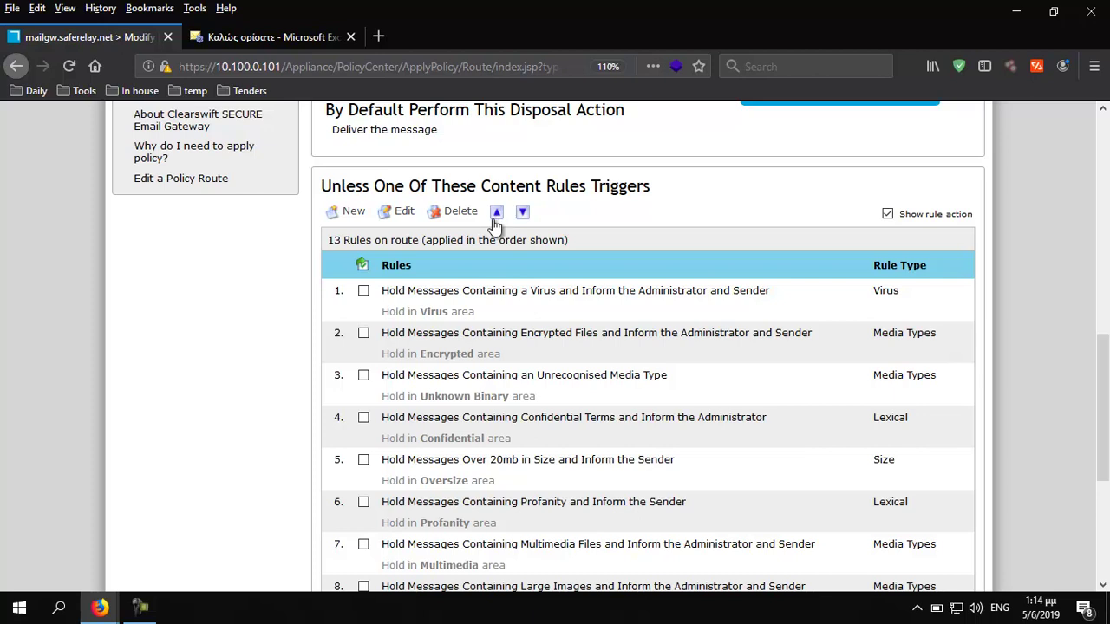
scroll(512, 243, "down", 3)
scroll(513, 248, "up", 1)
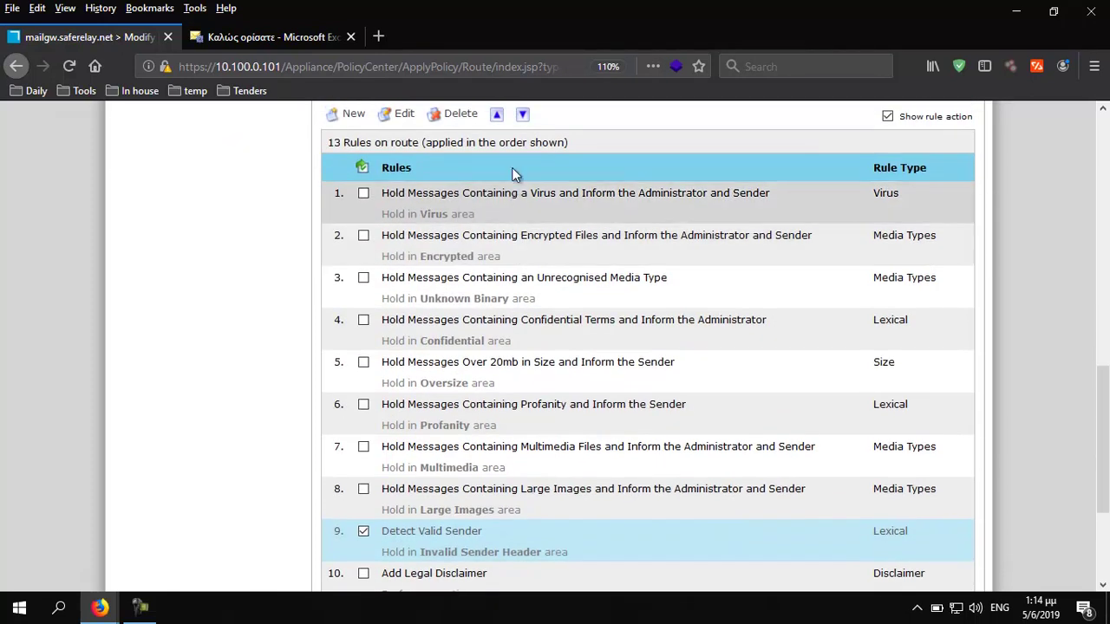
left_click(497, 116)
left_click(497, 116)
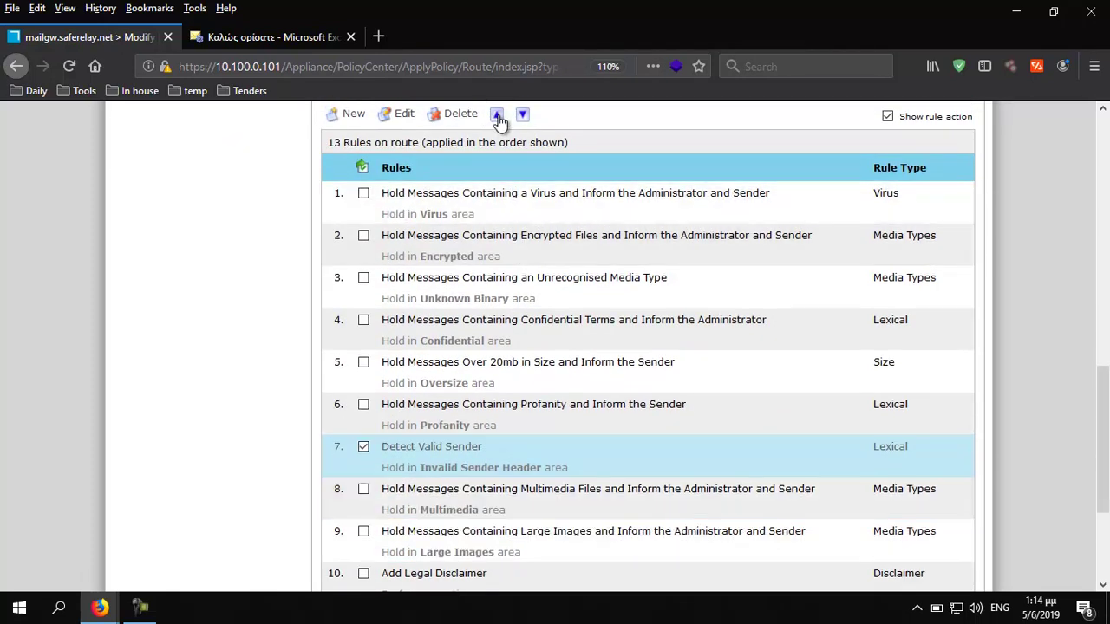
left_click(497, 116)
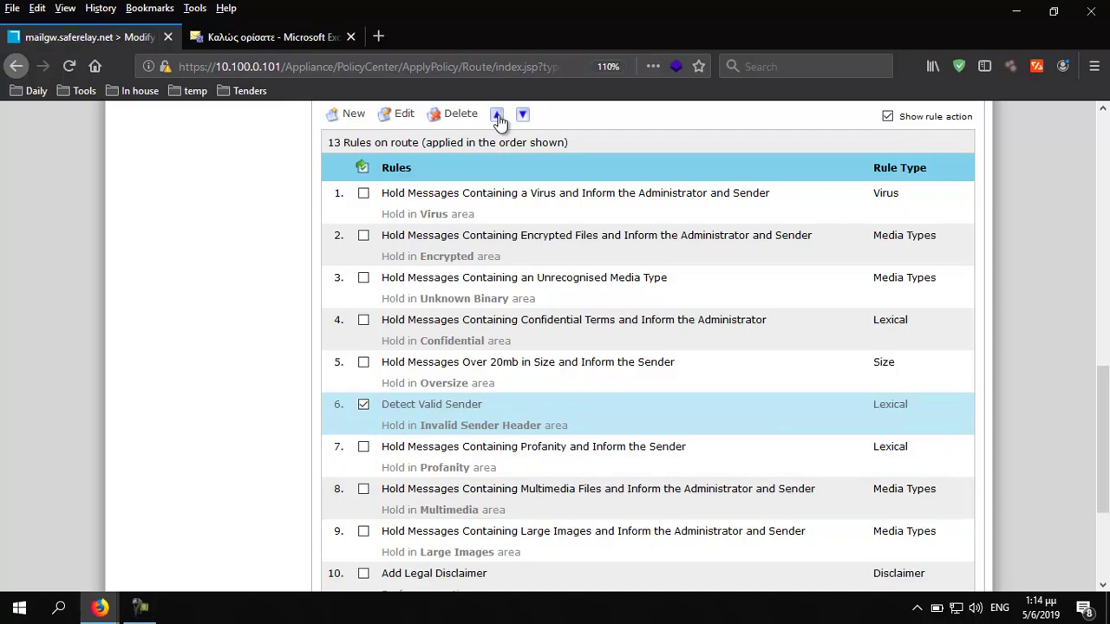
left_click(497, 116)
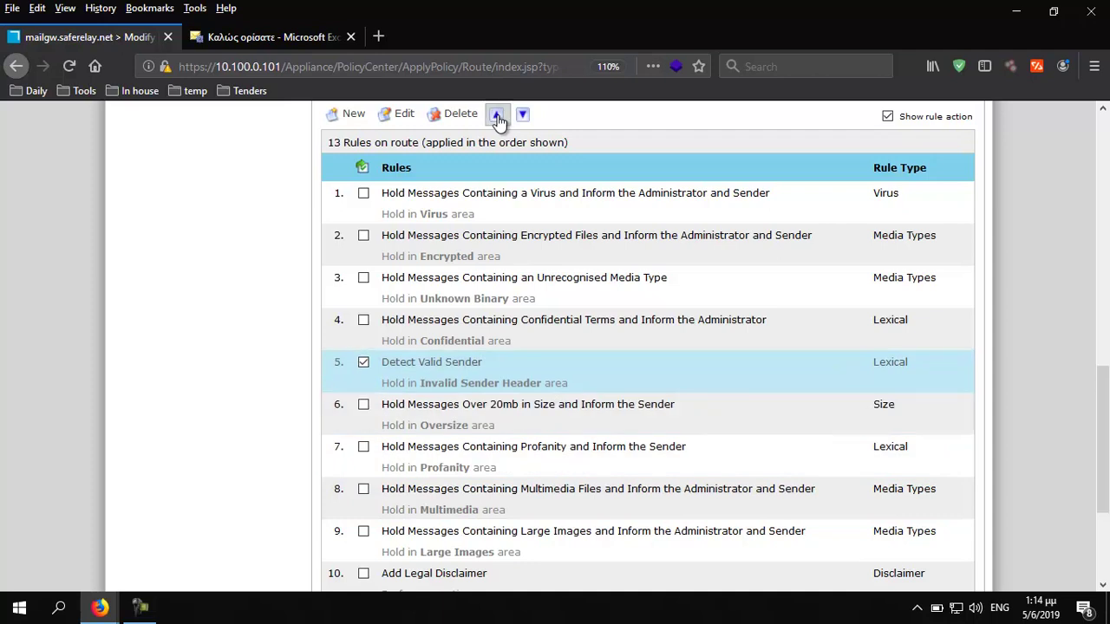
left_click(496, 116)
left_click(363, 321)
left_click(364, 319)
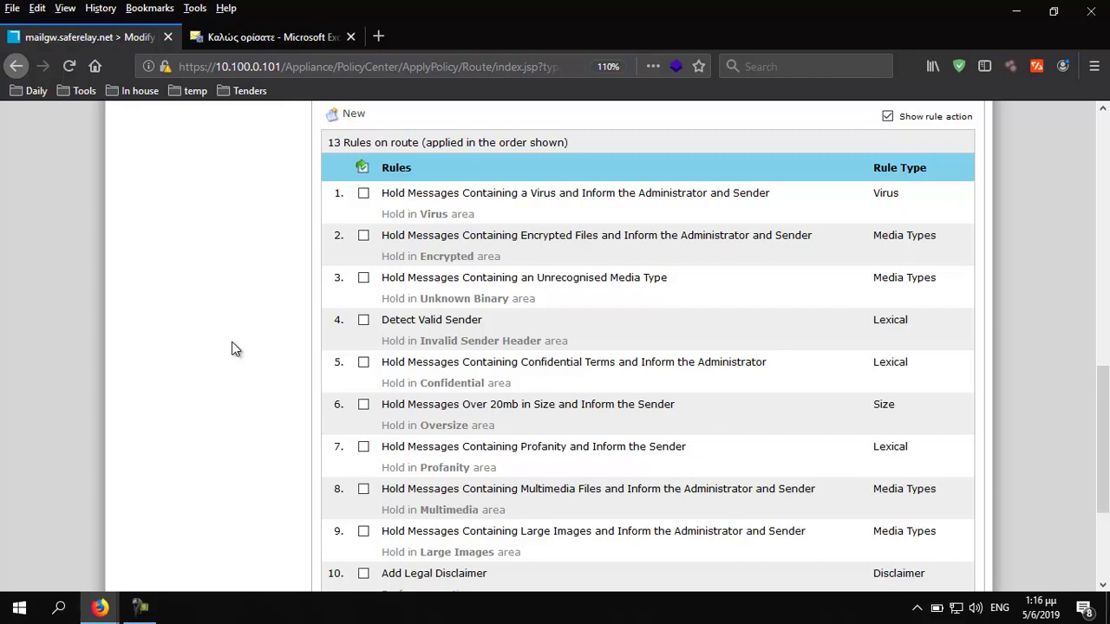
scroll(232, 349, "up", 10)
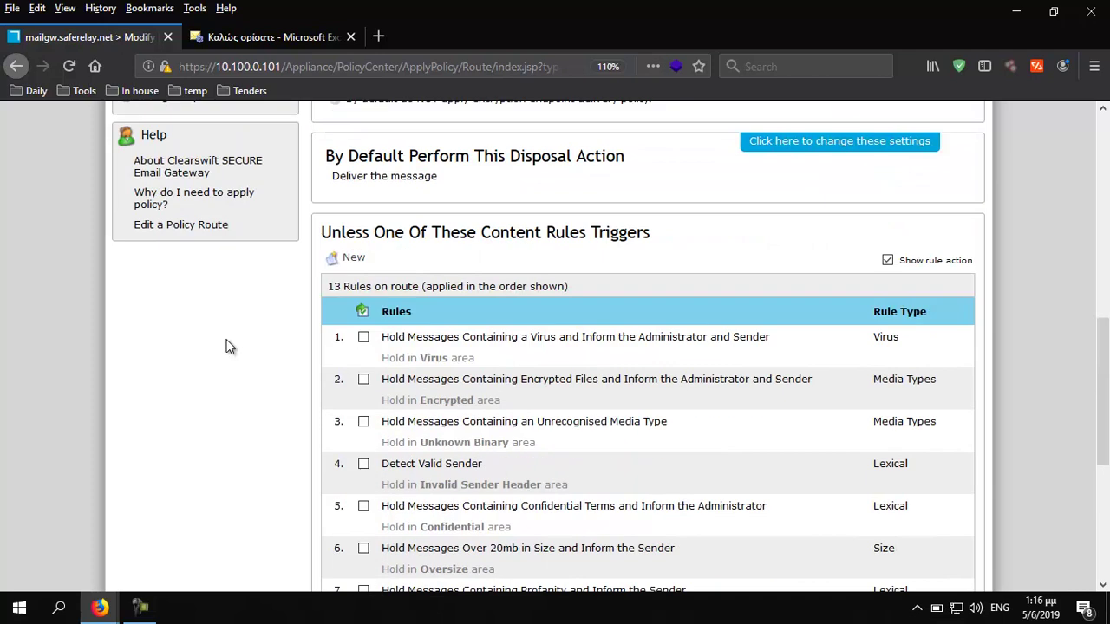
scroll(210, 360, "up", 4)
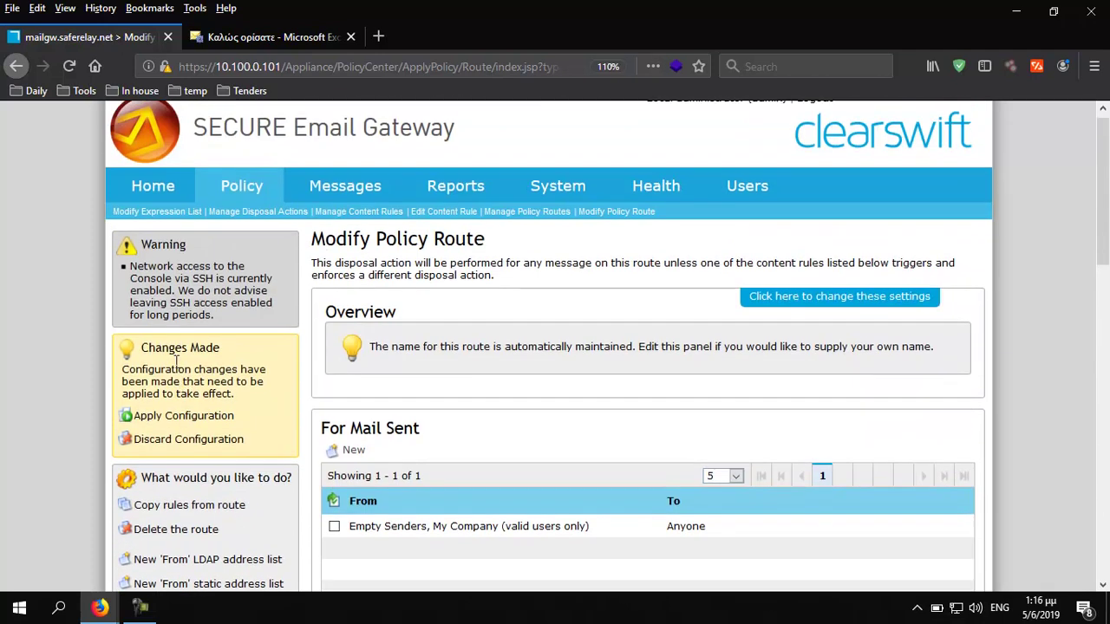
Apply the configuration with reason 'Policy Modification', marked as a planned change
left_click(174, 427)
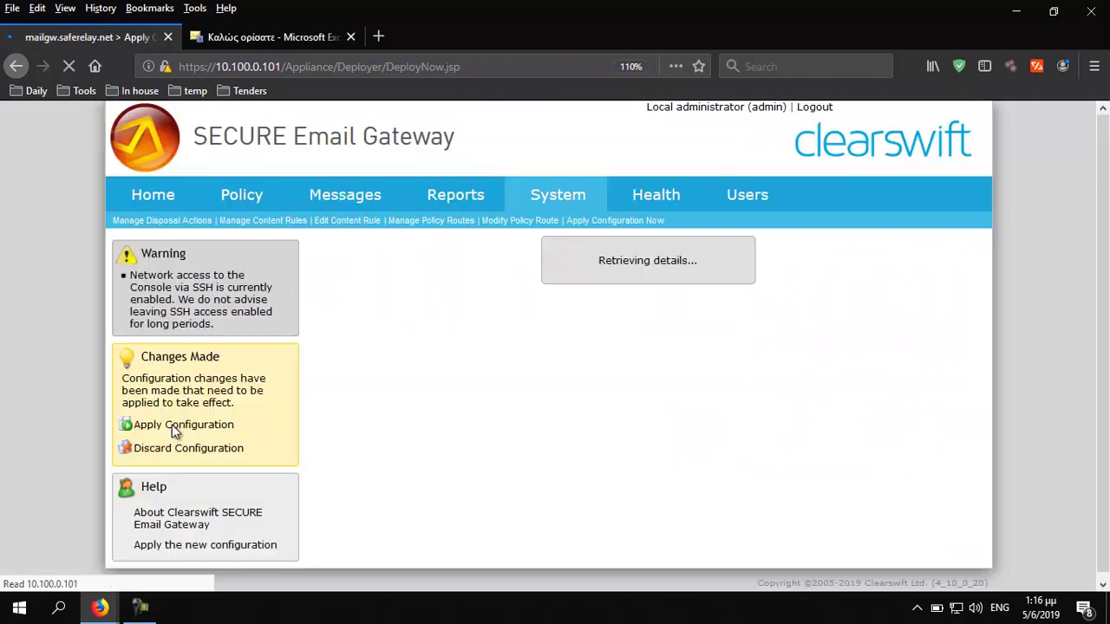
left_click(376, 335)
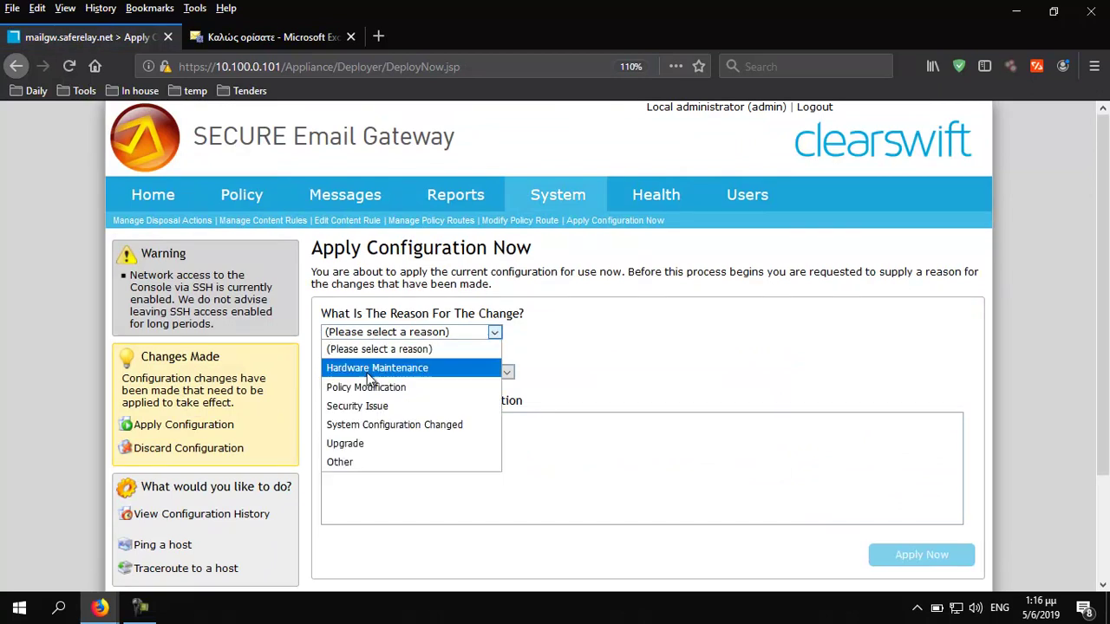
left_click(367, 388)
left_click(378, 373)
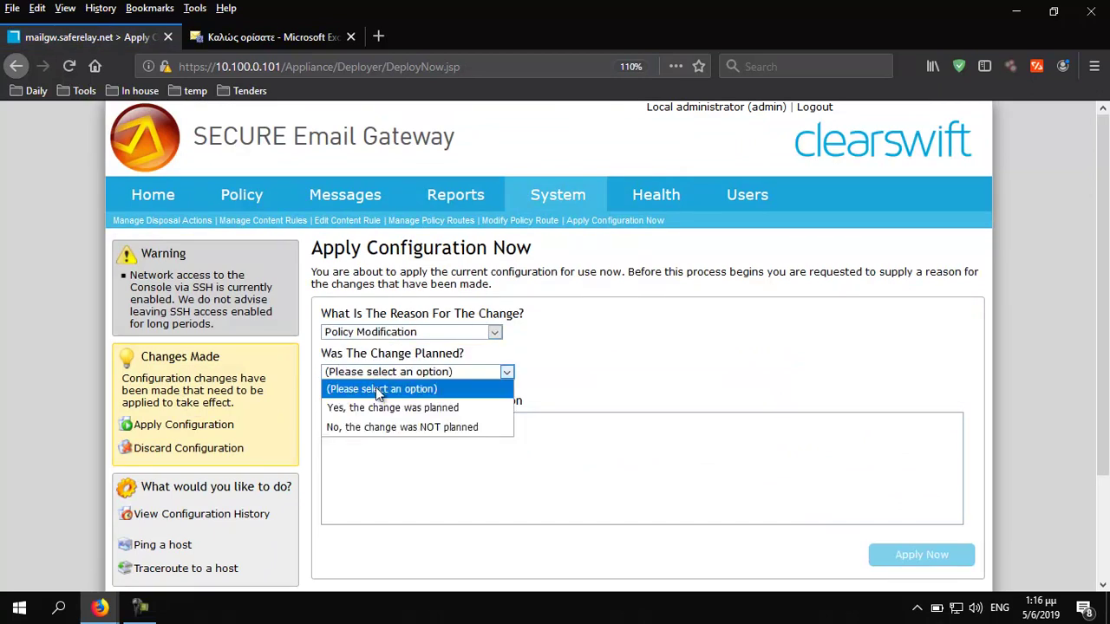
left_click(371, 407)
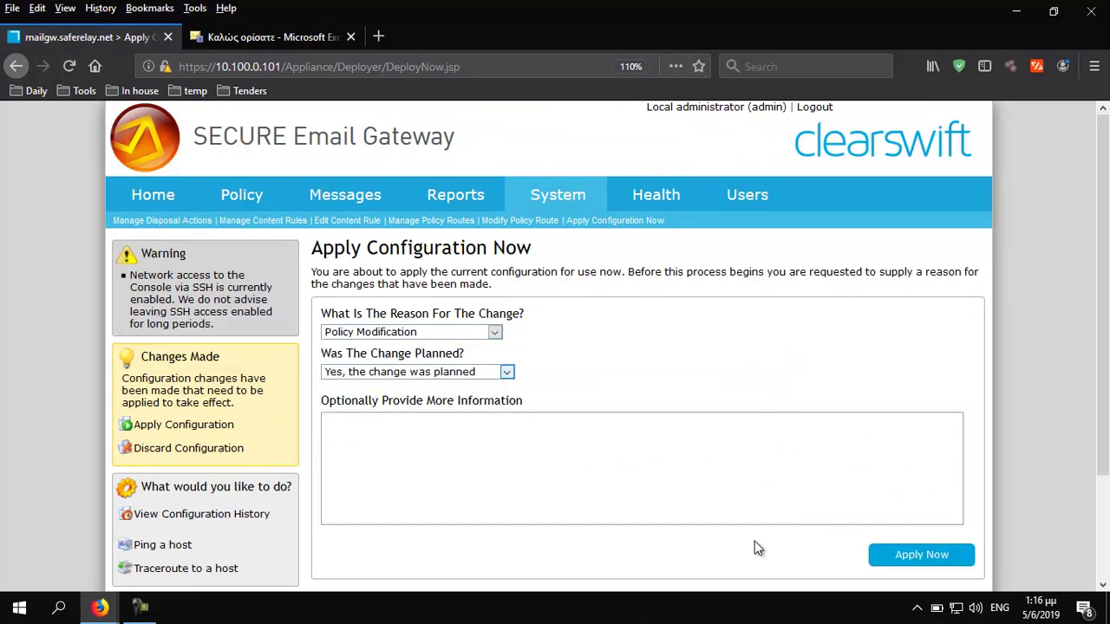
left_click(915, 566)
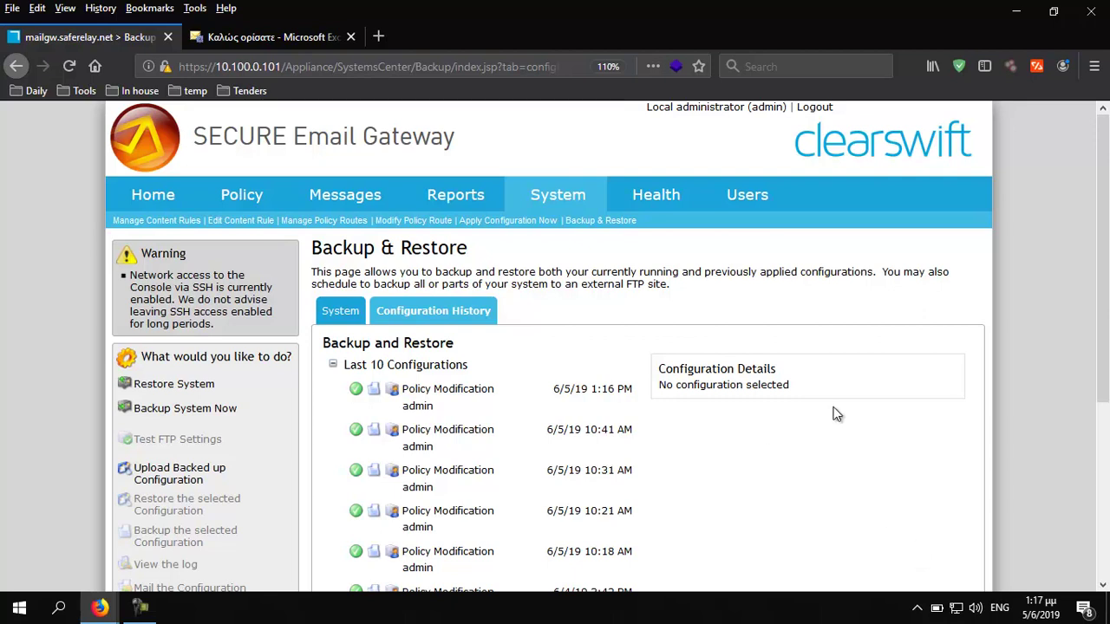
Change the admin center URL's language code from el-GR to en-US and zoom the page to 110%
left_click(283, 36)
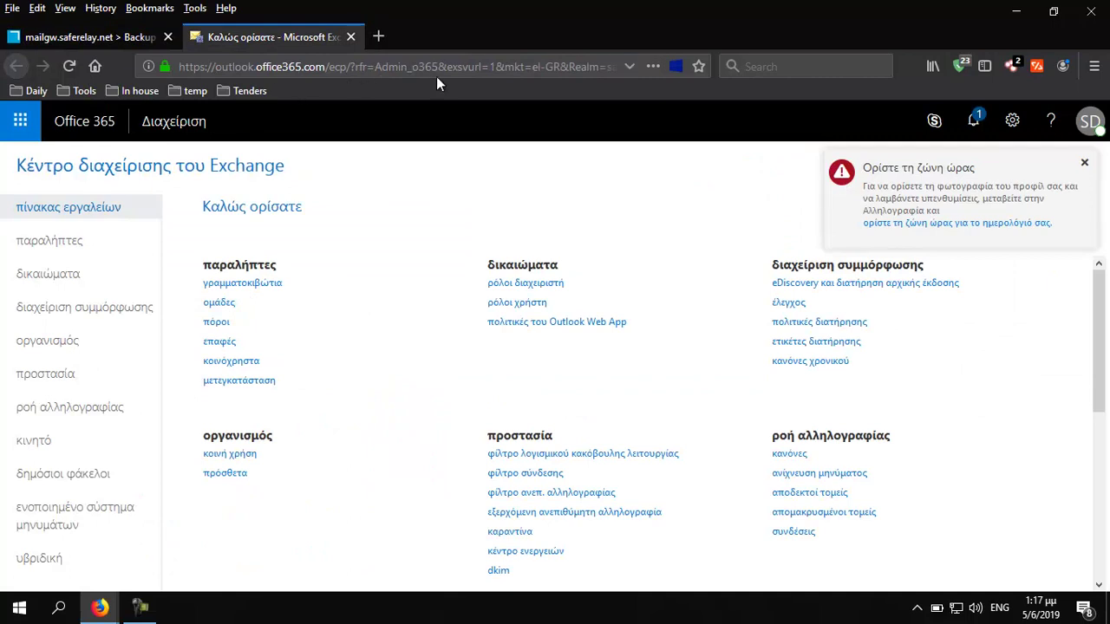
left_click(534, 68)
left_click_drag(533, 68, 560, 68)
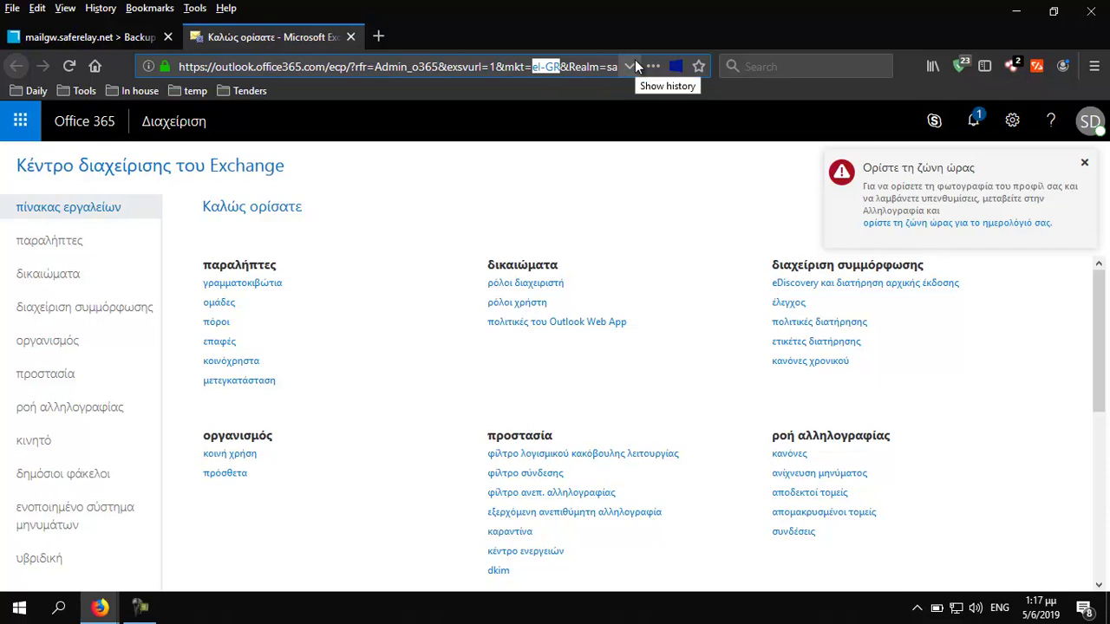
type("en-")
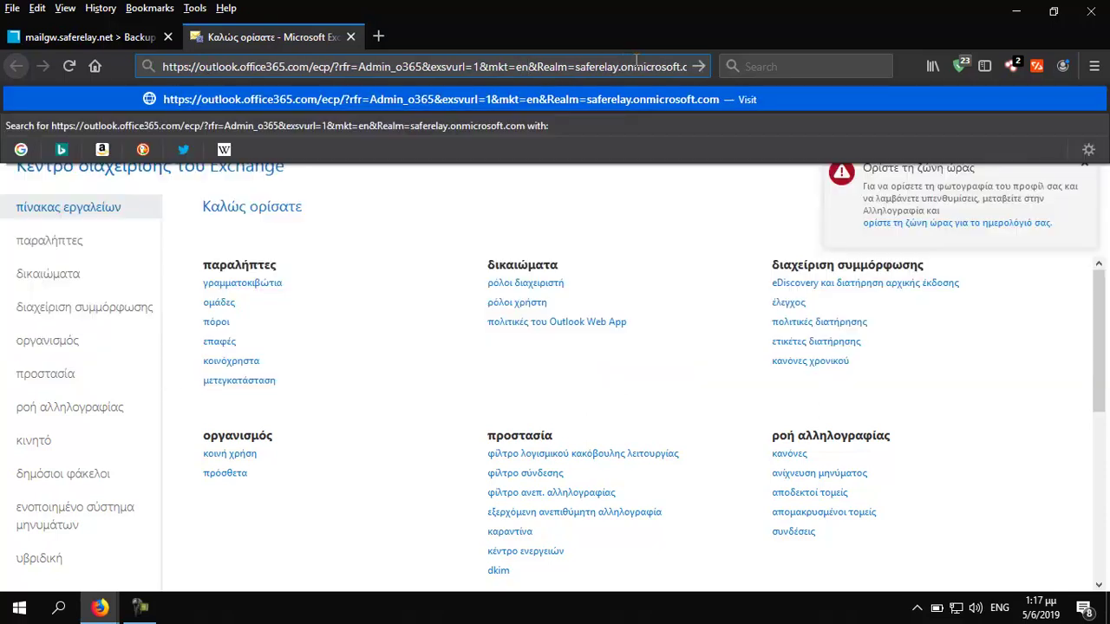
type("US")
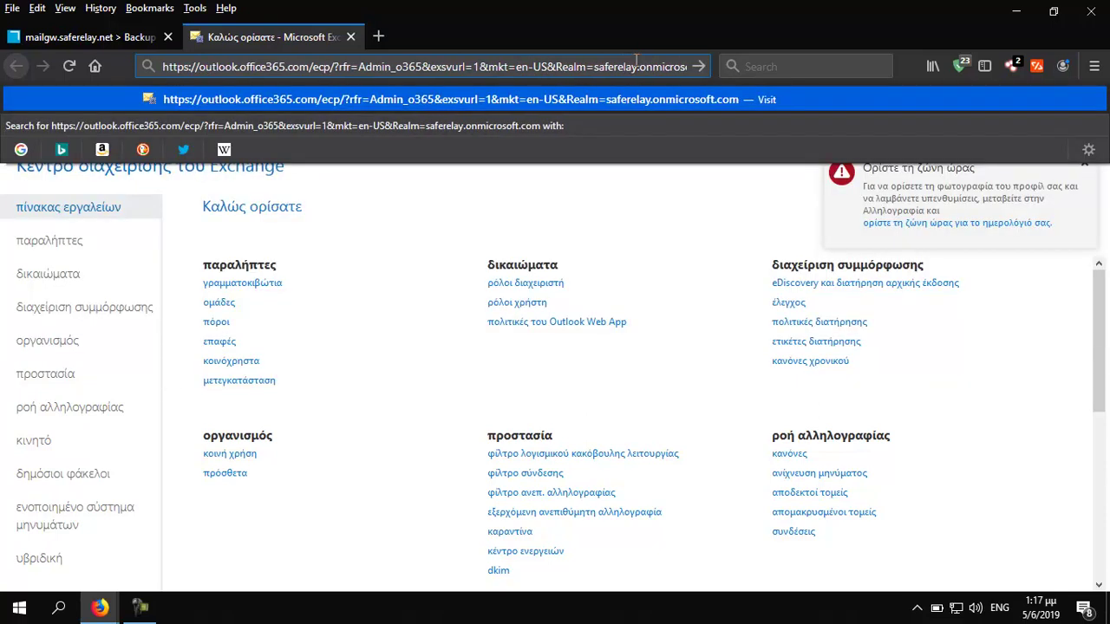
key("Return")
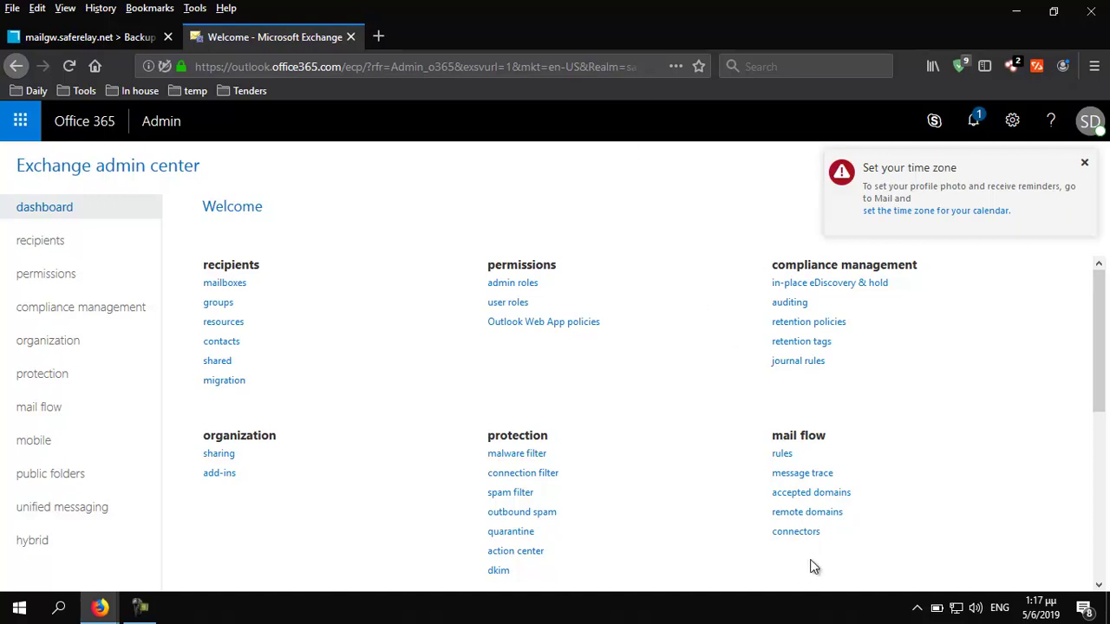
key("ctrl+plus")
scroll(704, 525, "down", 1)
Start a new mail flow connector from Office 365 to Partner organization
left_click(42, 436)
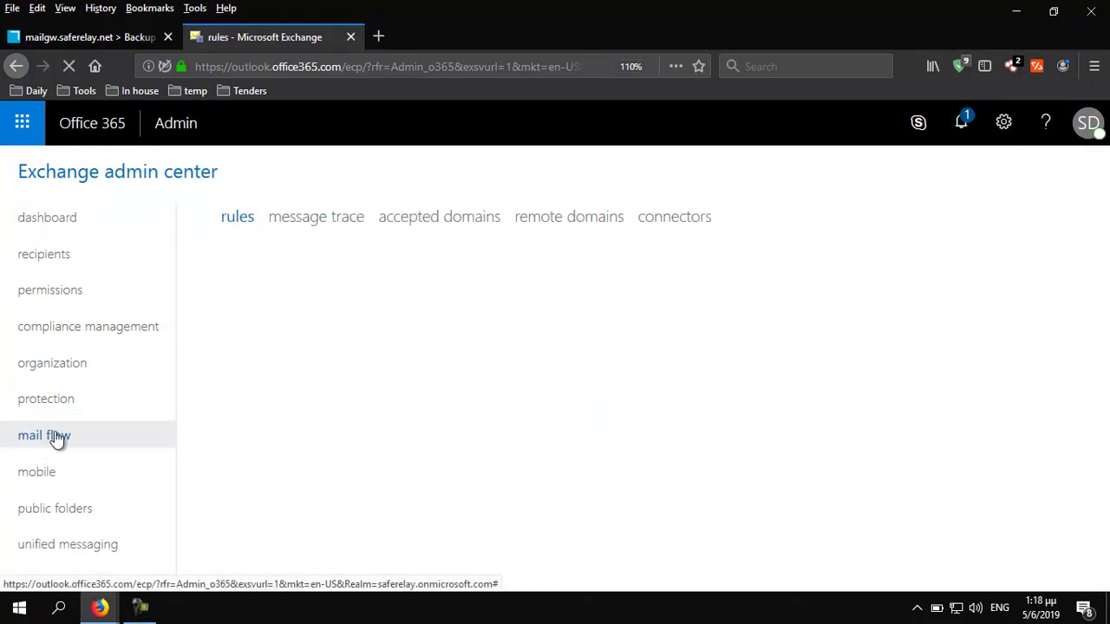
left_click(675, 218)
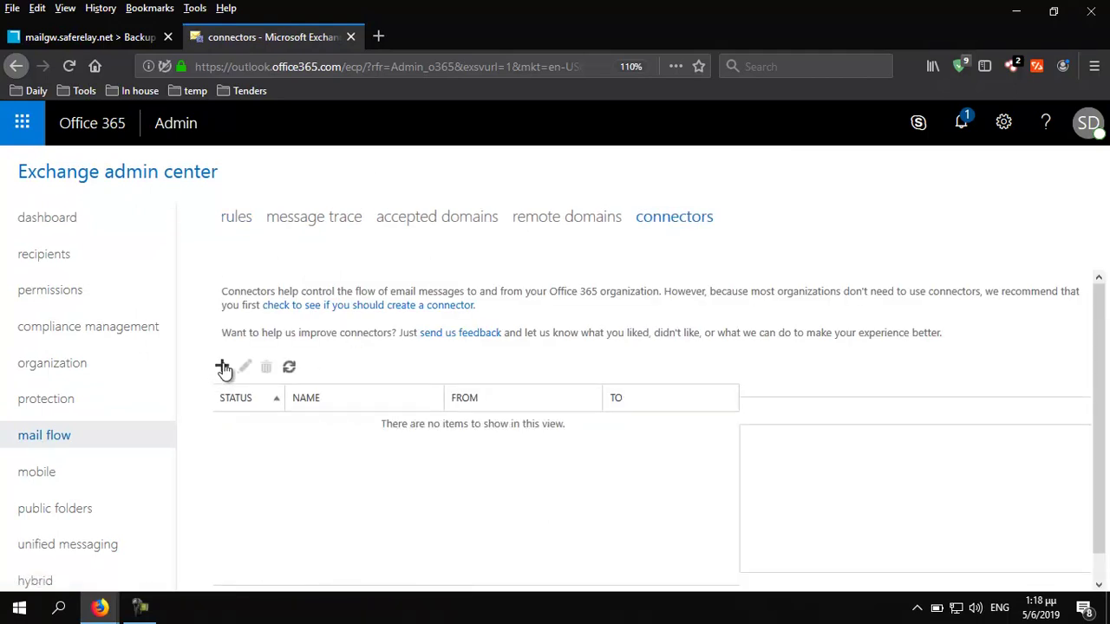
left_click(223, 368)
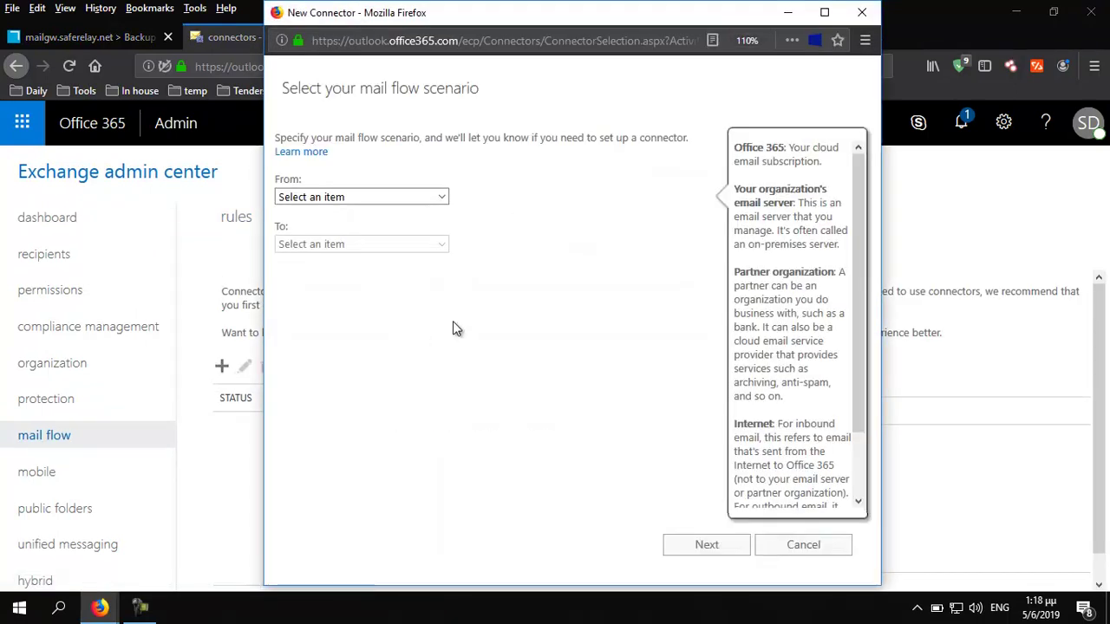
left_click(368, 197)
left_click(319, 234)
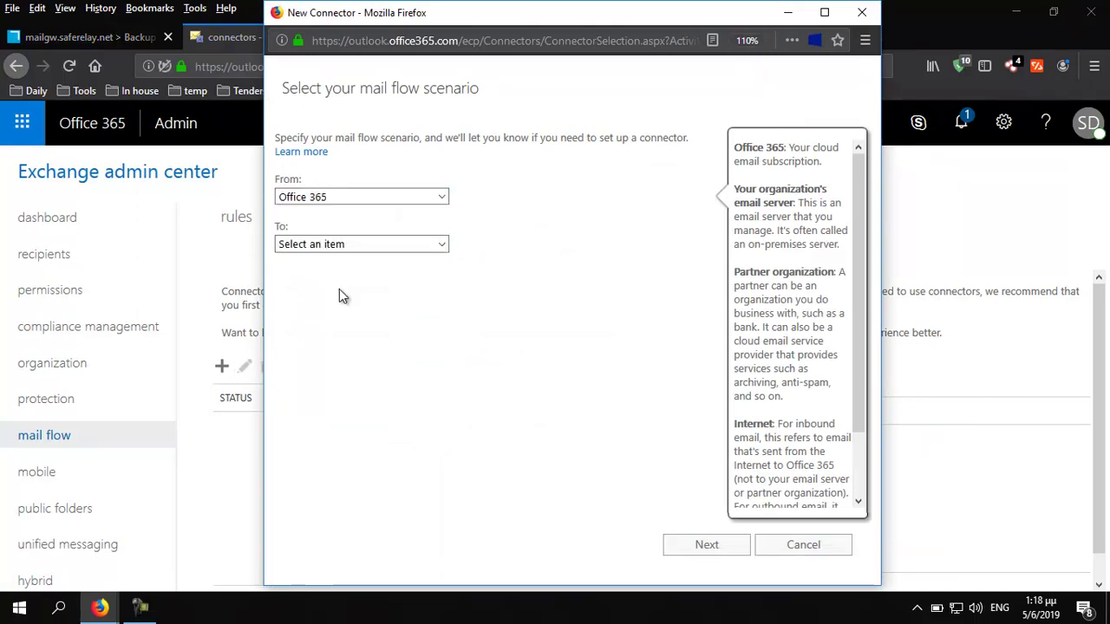
left_click(321, 245)
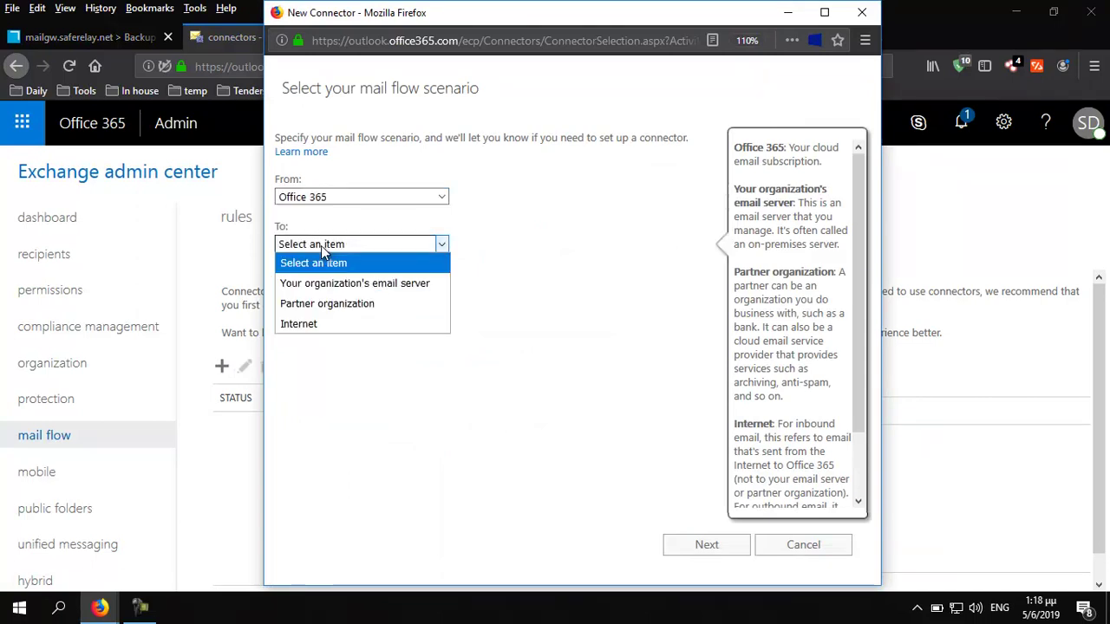
left_click(337, 305)
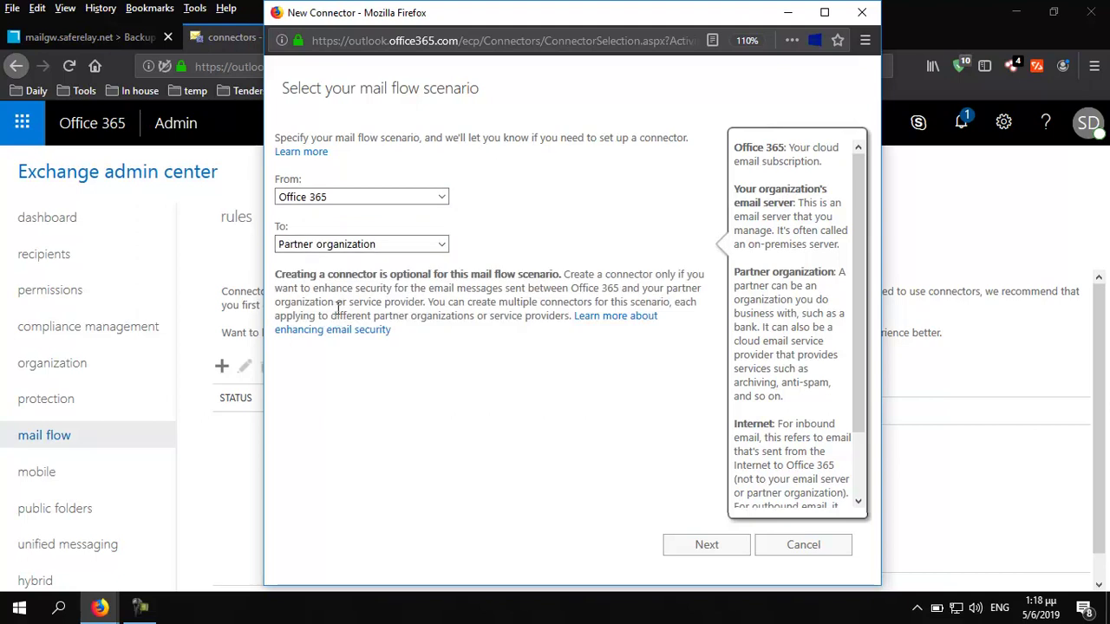
left_click(713, 553)
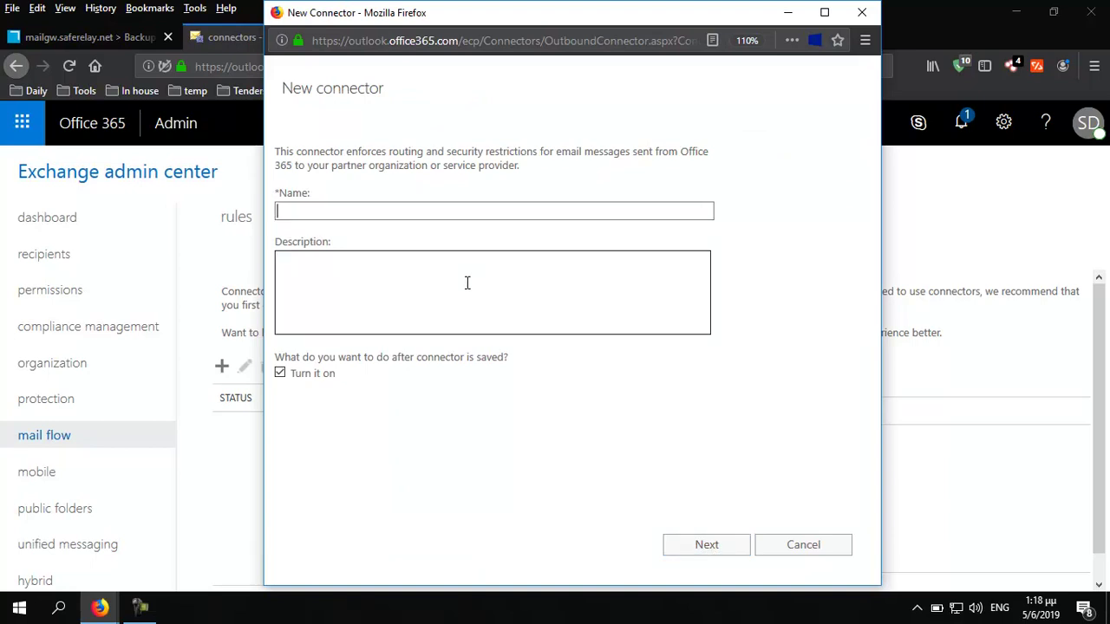
Name it Office 365 To SEG, limit it to transport-rule redirects, and route via smart hosts
type("Office")
key("Down")
key("Tab")
left_click(707, 544)
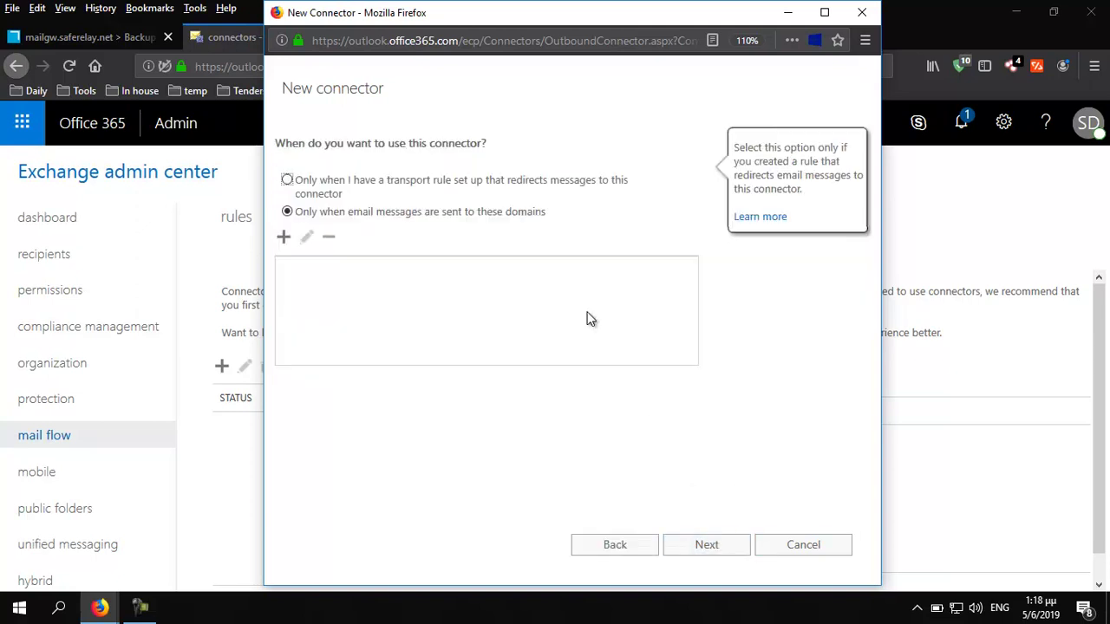
left_click(287, 181)
left_click(719, 555)
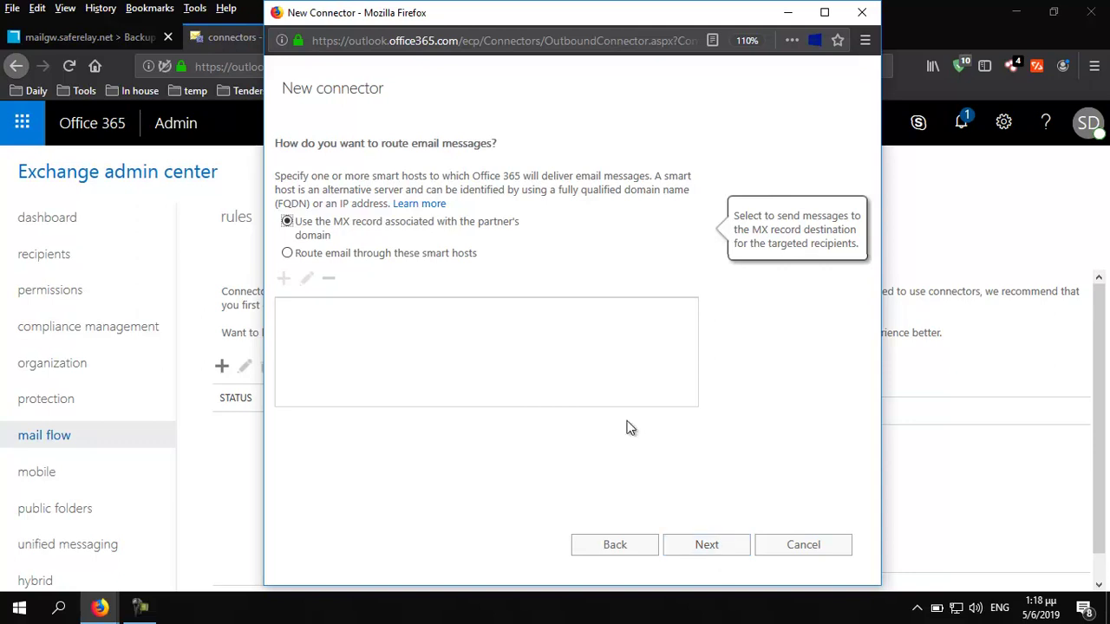
left_click(288, 254)
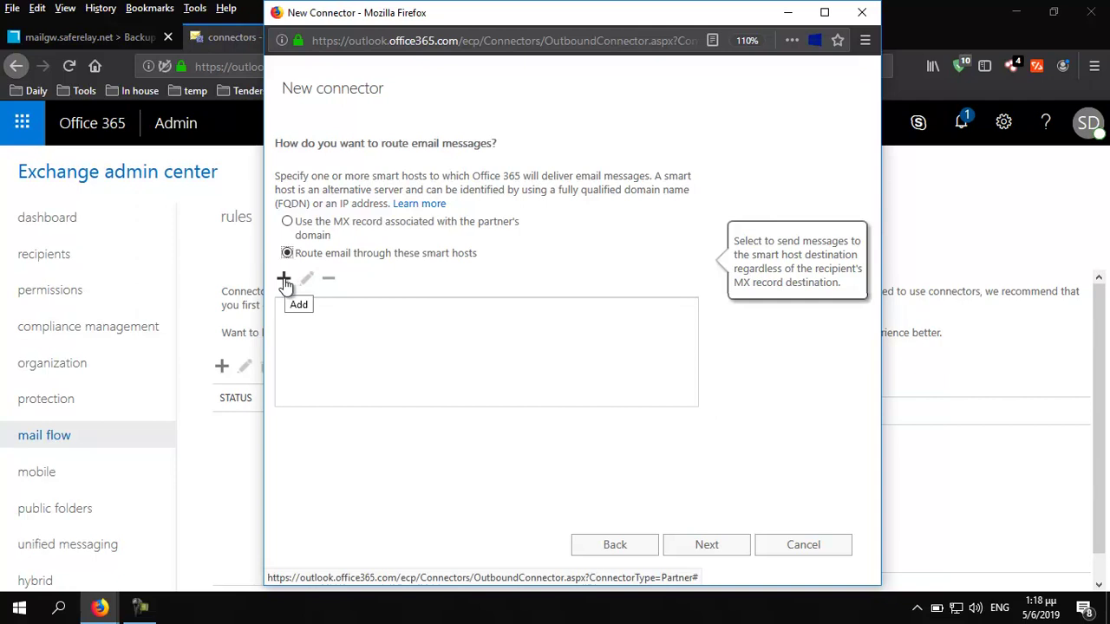
Add mail.saferelay.net as the connector's smart host
left_click(284, 279)
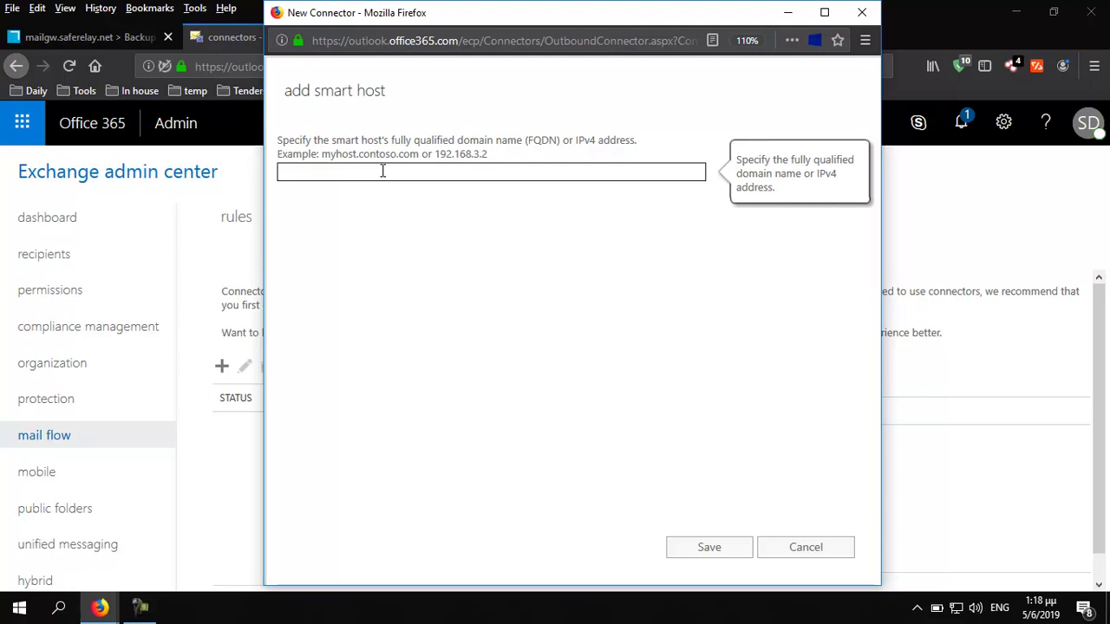
type("ma")
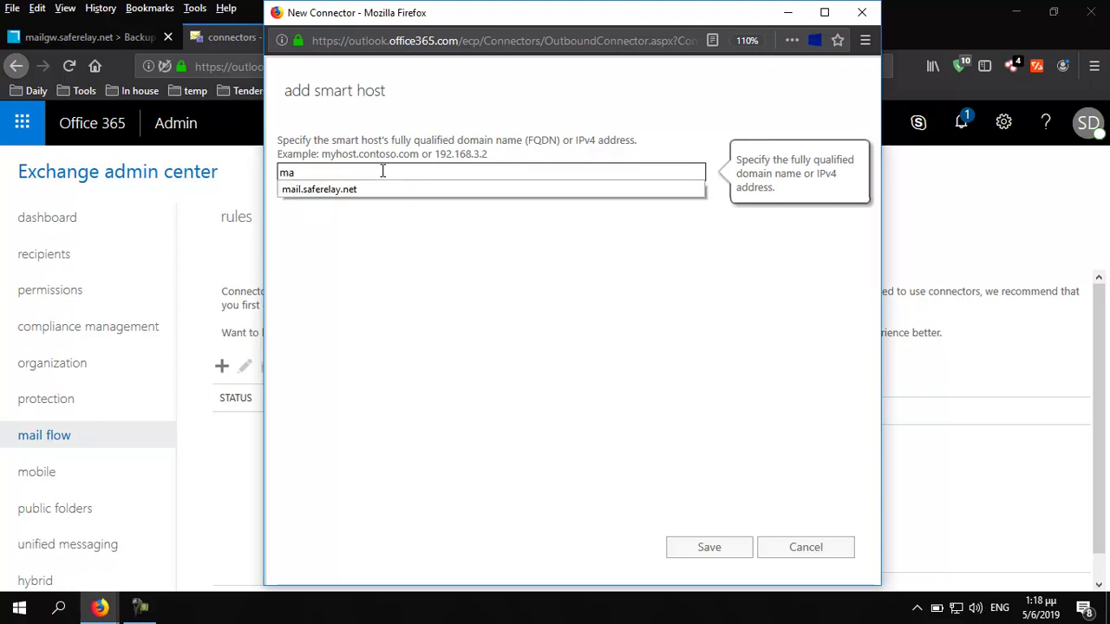
key("Down")
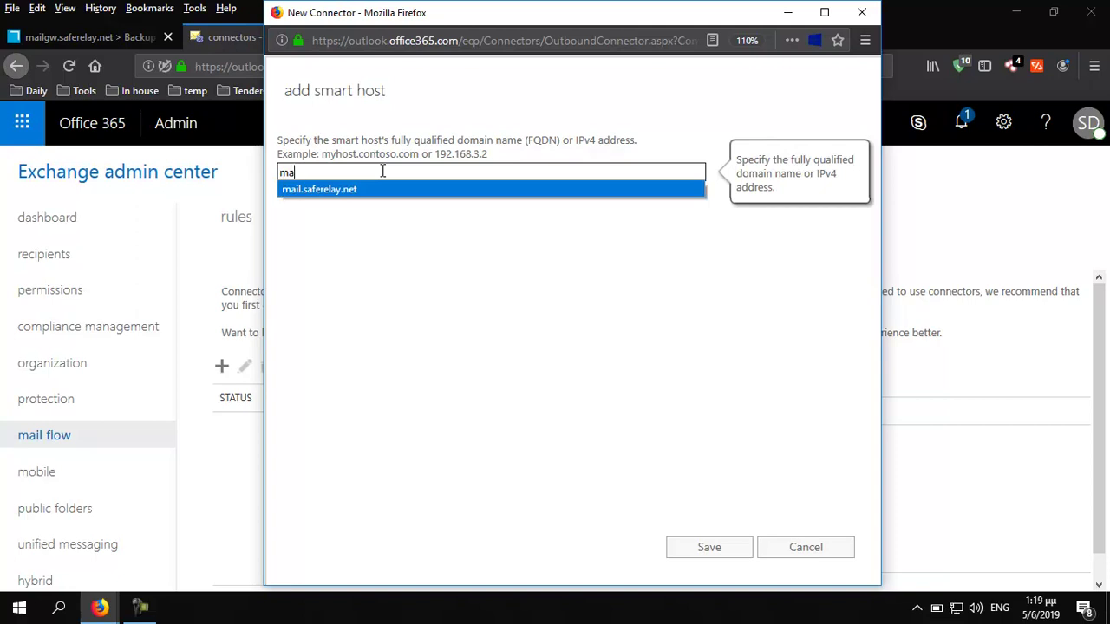
key("Return")
left_click(710, 549)
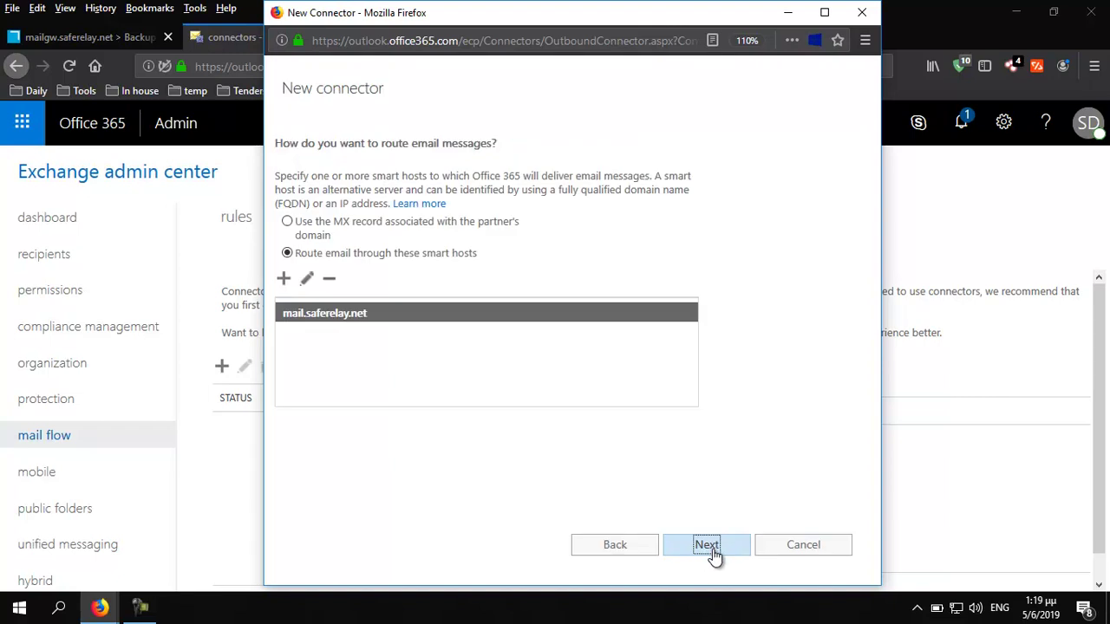
left_click(713, 555)
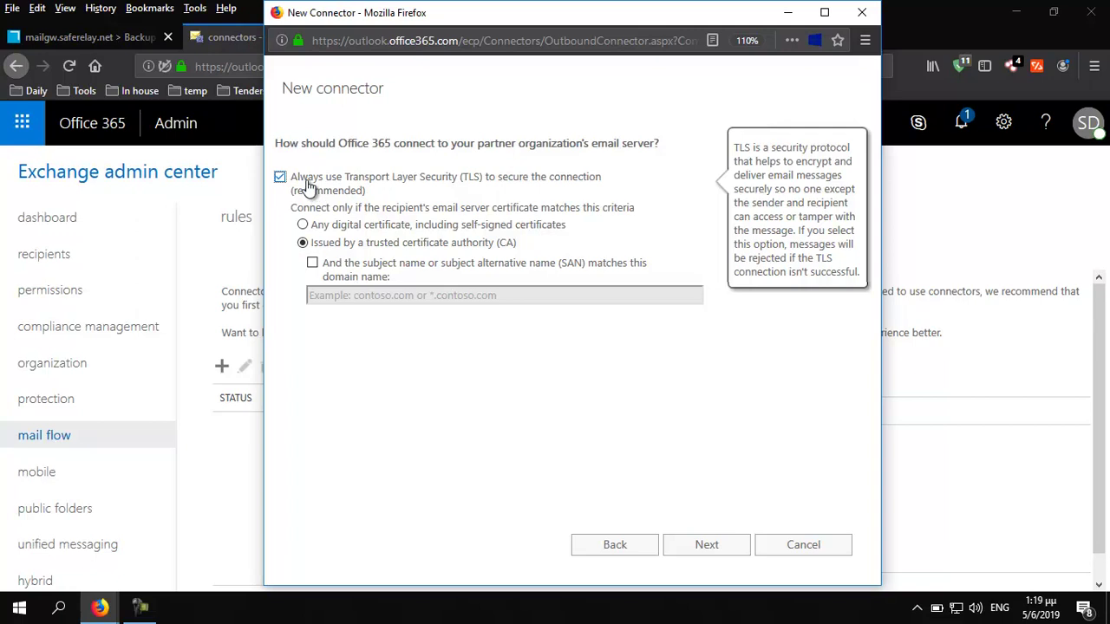
Allow any digital certificate, including self-signed, and proceed past the settings summary
left_click(304, 226)
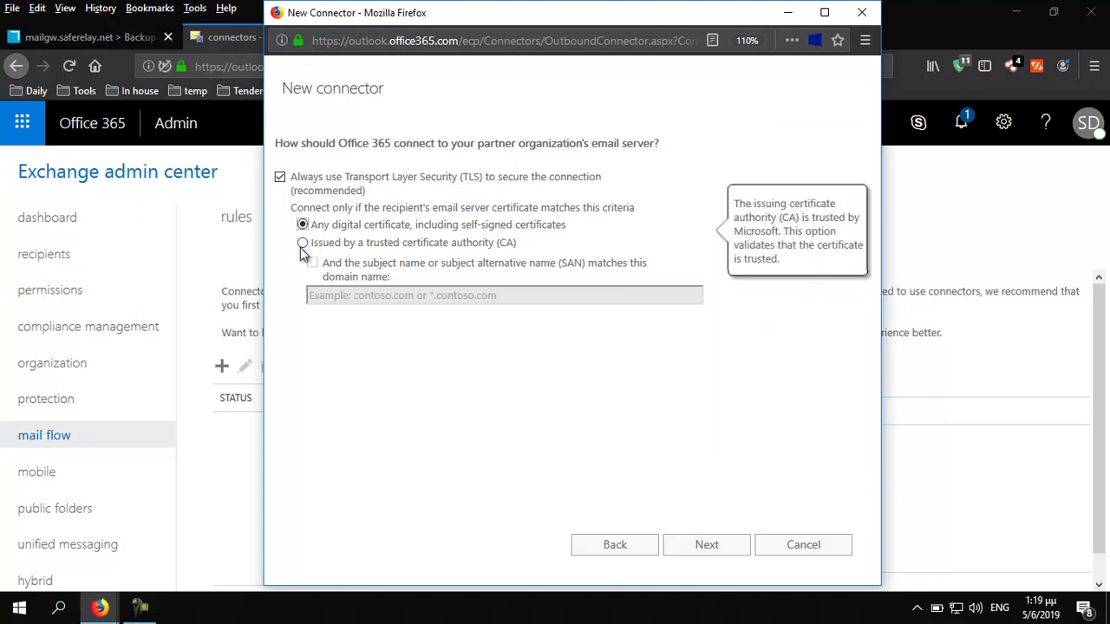
left_click(712, 553)
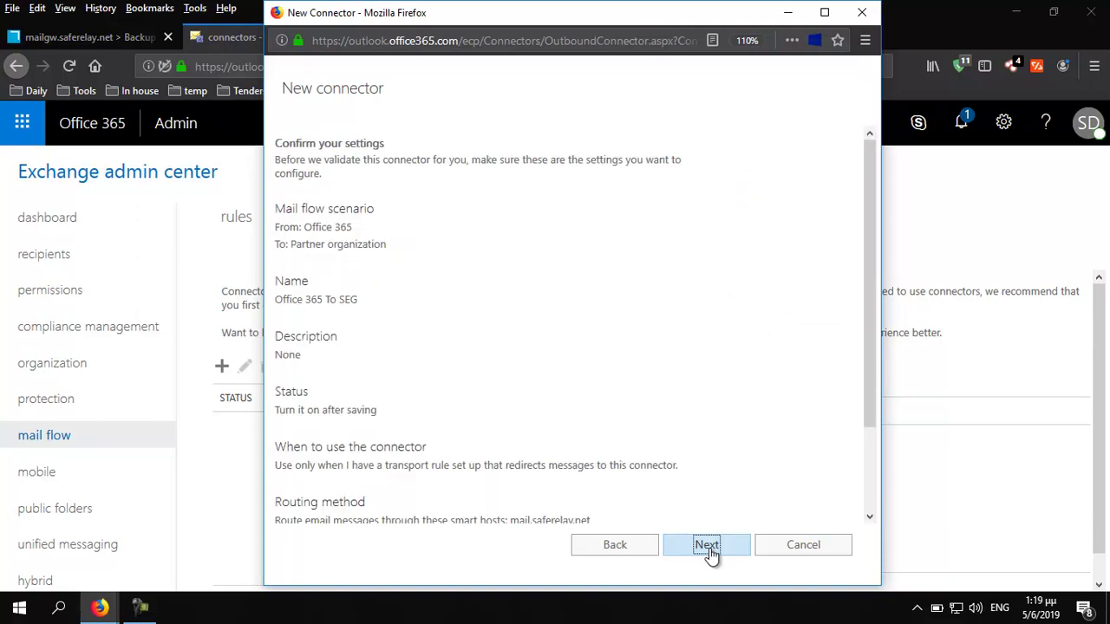
left_click(708, 546)
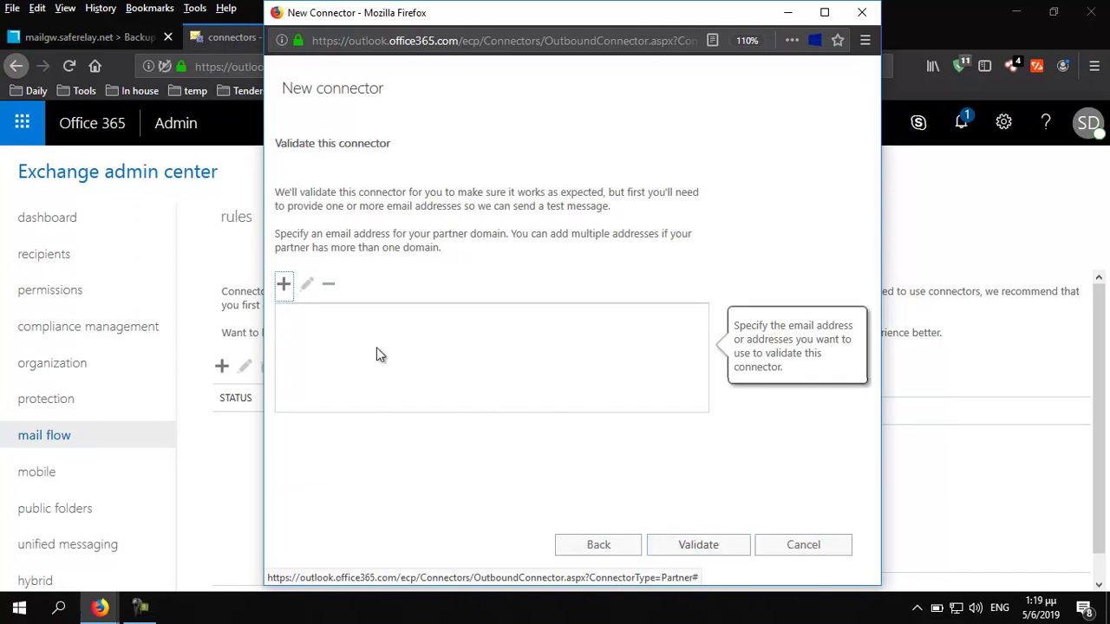
Add the suggested test recipient address to the connector validation list
left_click(284, 285)
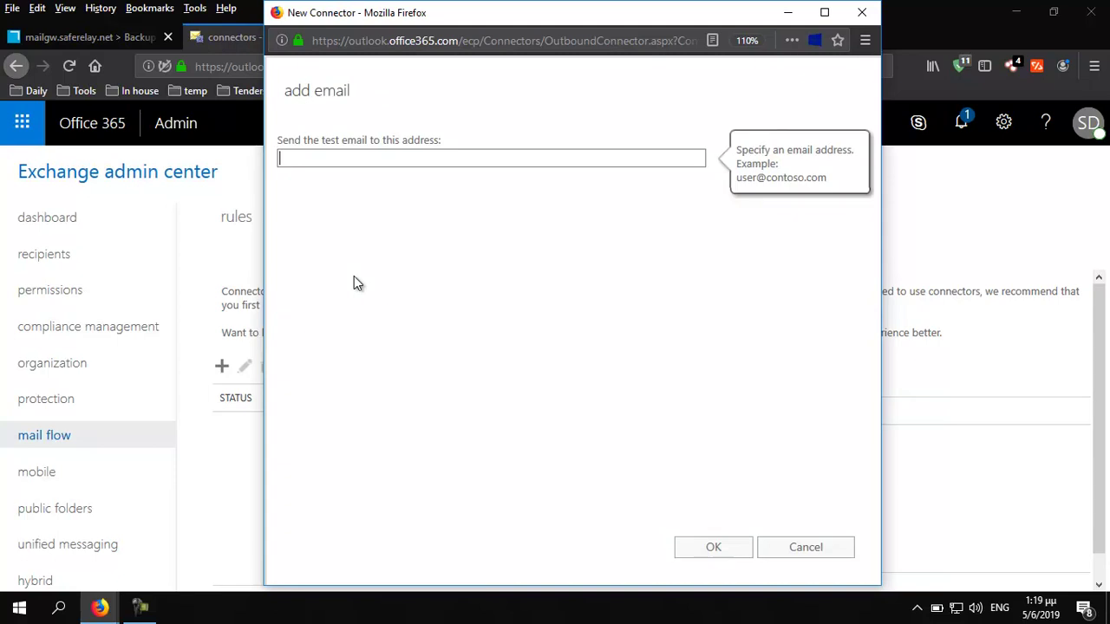
left_click(356, 157)
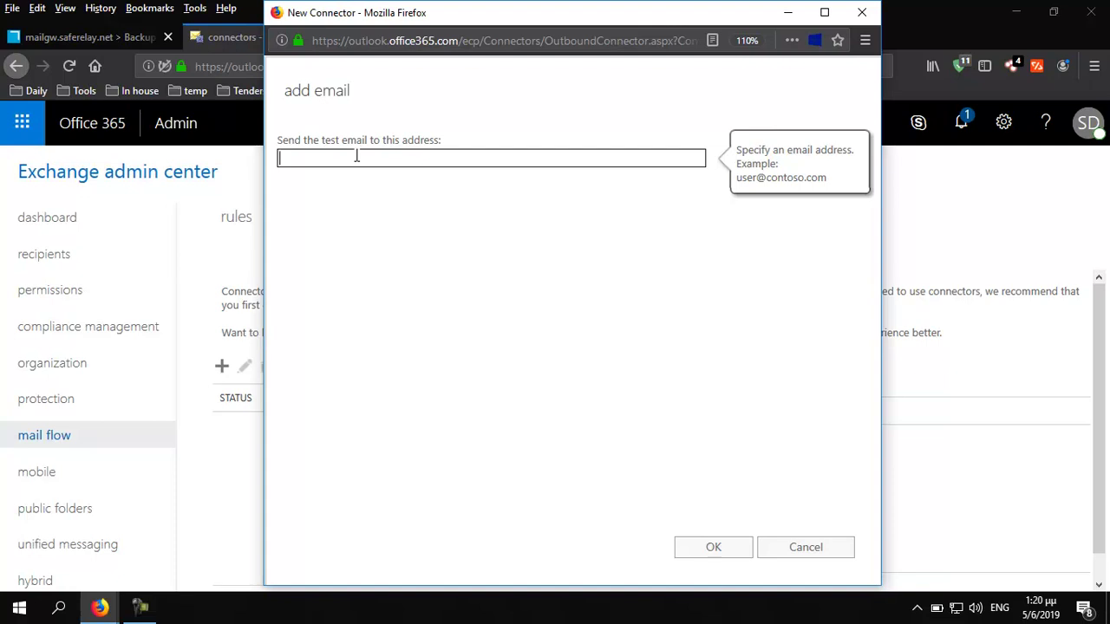
type("su")
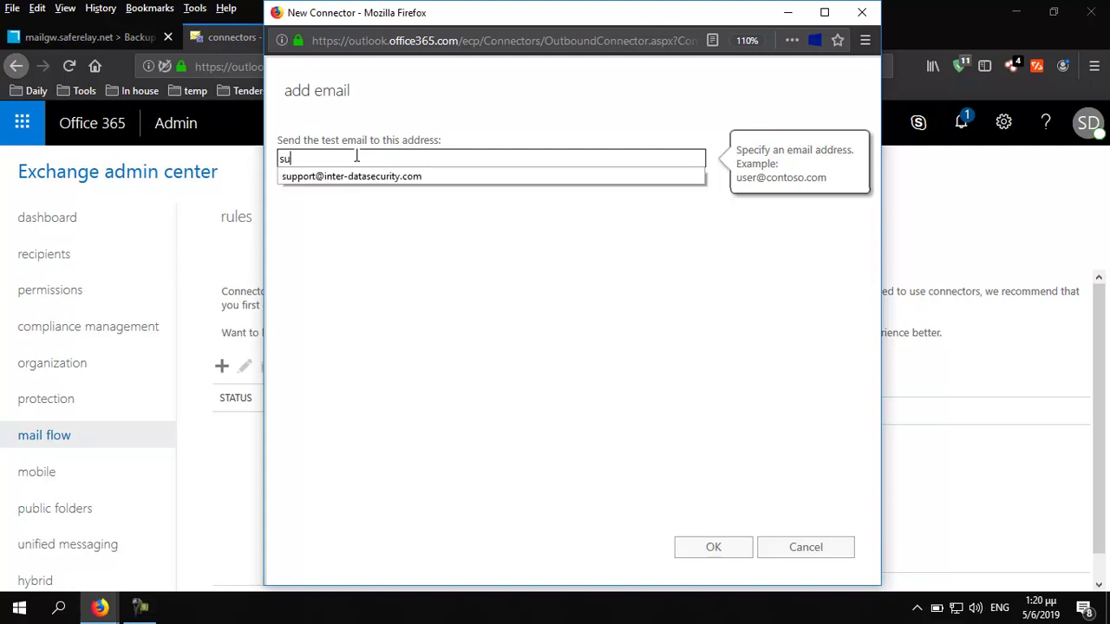
key("Down")
key("Return")
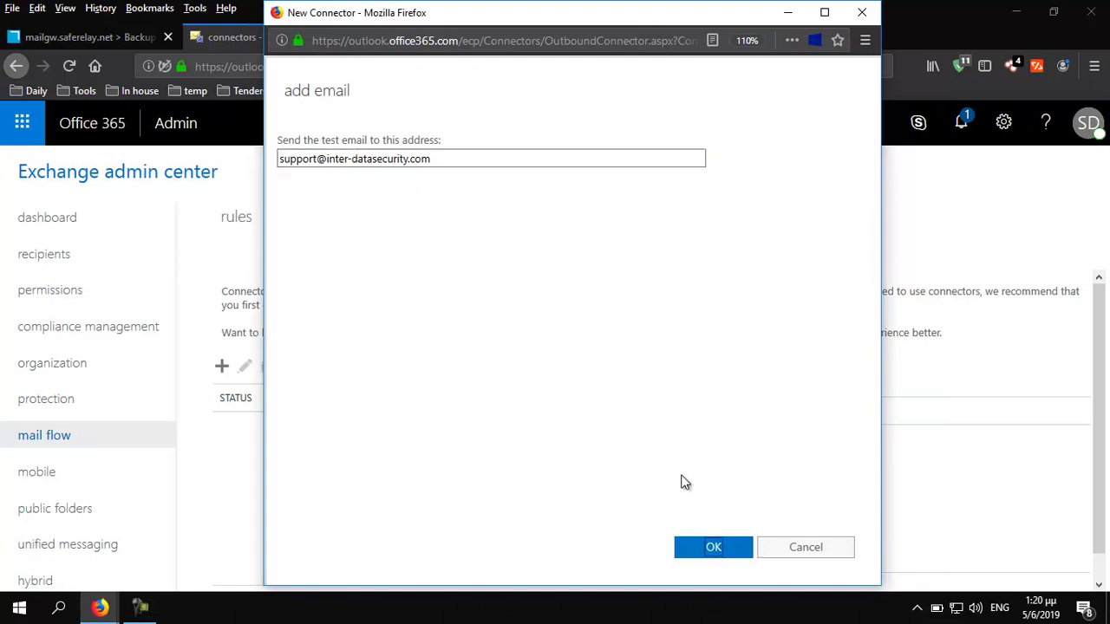
left_click(714, 550)
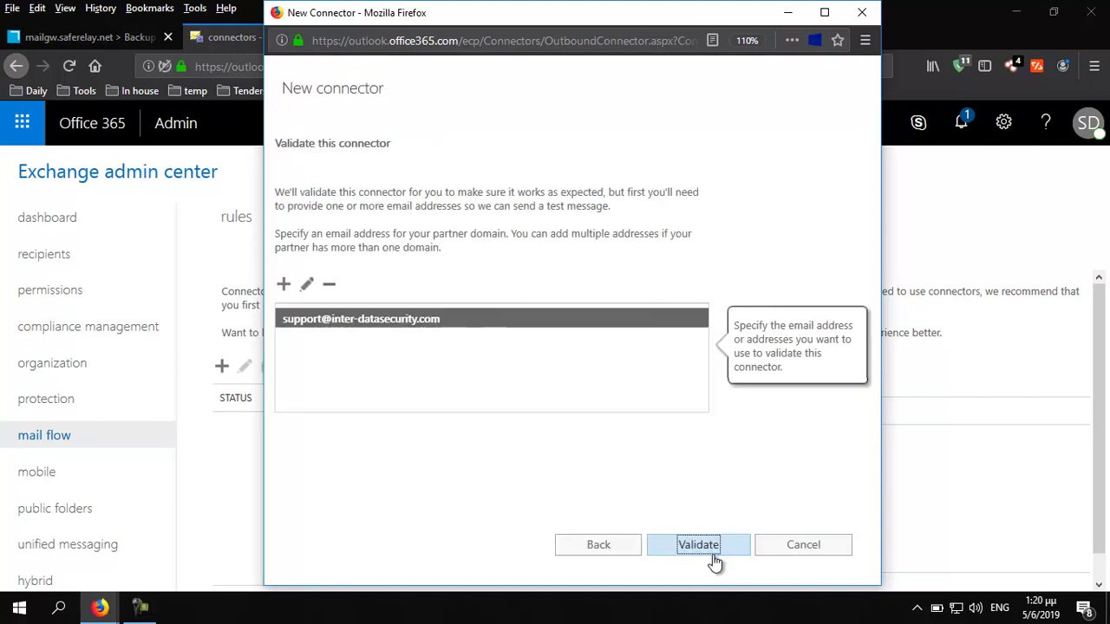
Validate the Office 365 To SEG connector and save it
left_click(699, 545)
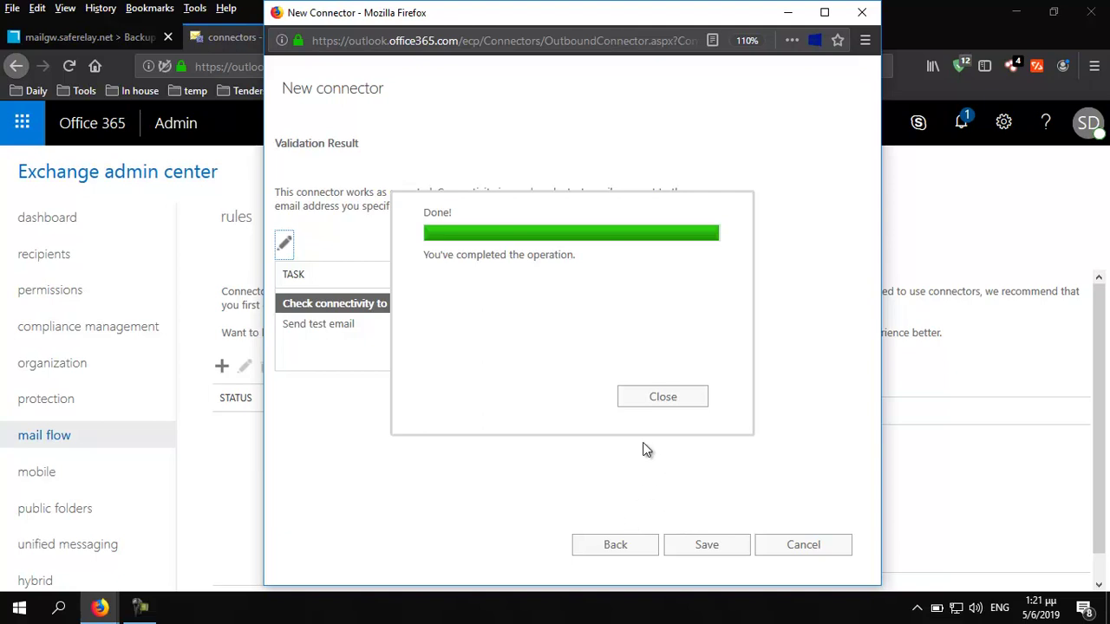
left_click(661, 403)
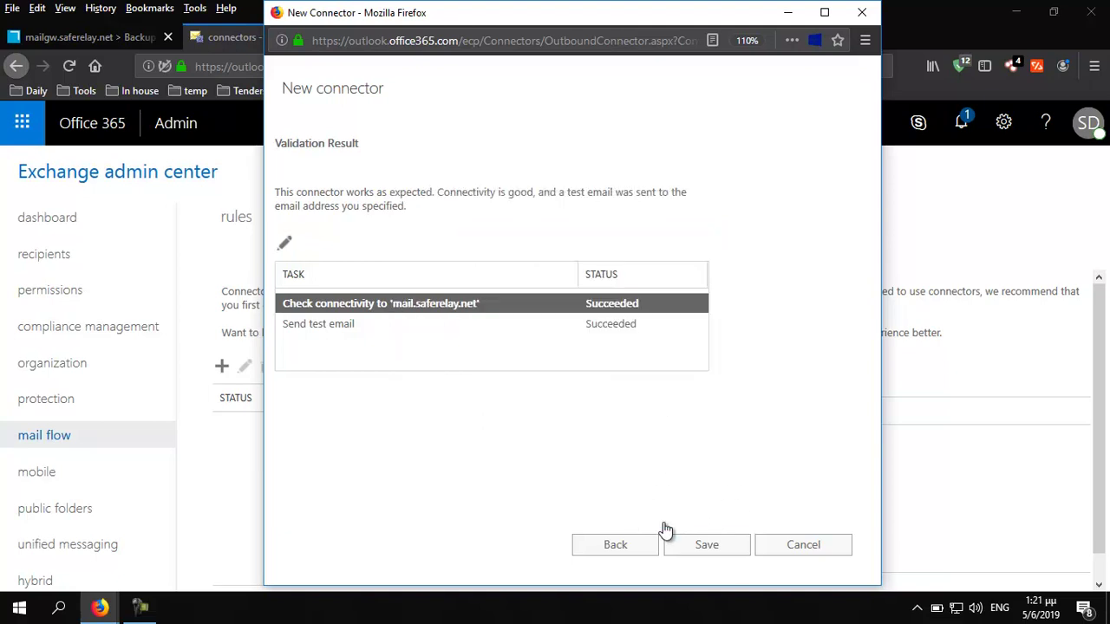
left_click(718, 553)
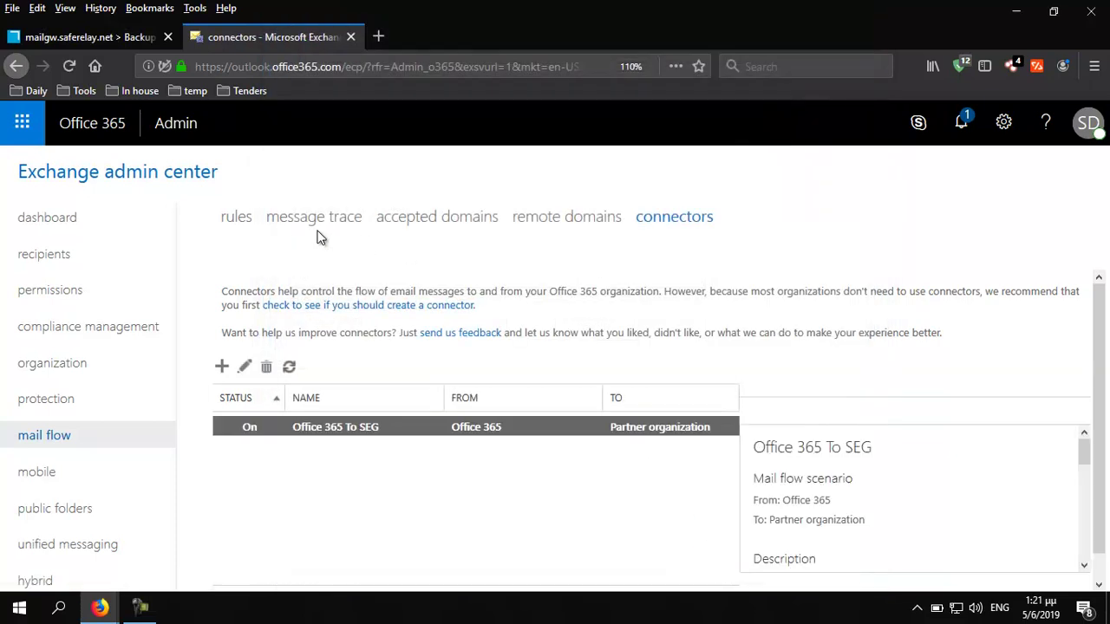
left_click(236, 219)
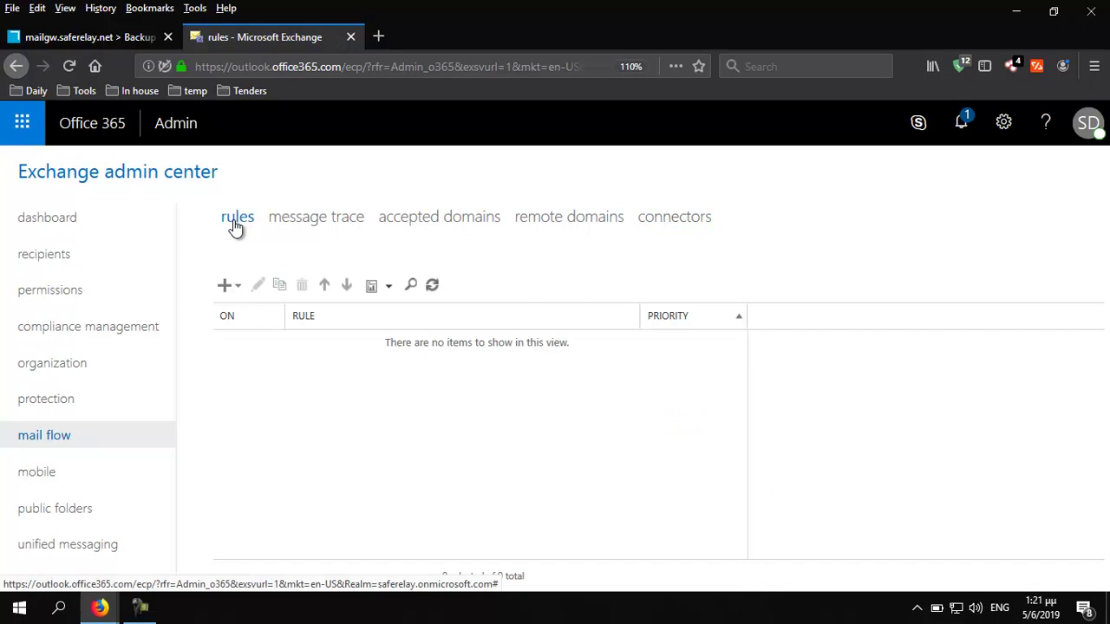
Create a new mail flow rule named Send Outgoing through SEG with full options
left_click(224, 288)
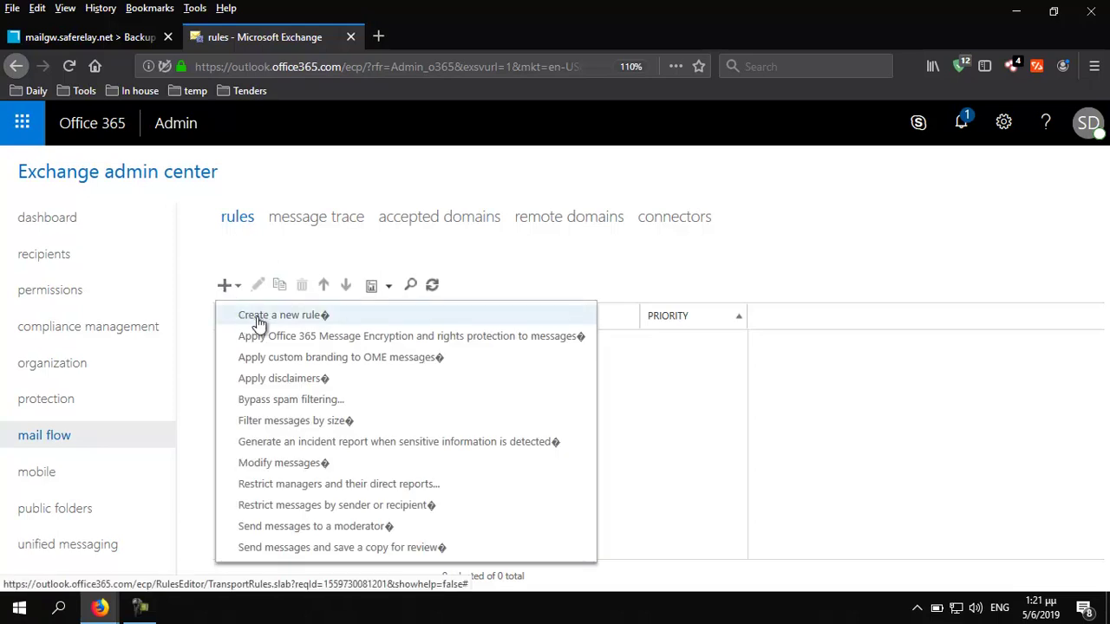
left_click(253, 318)
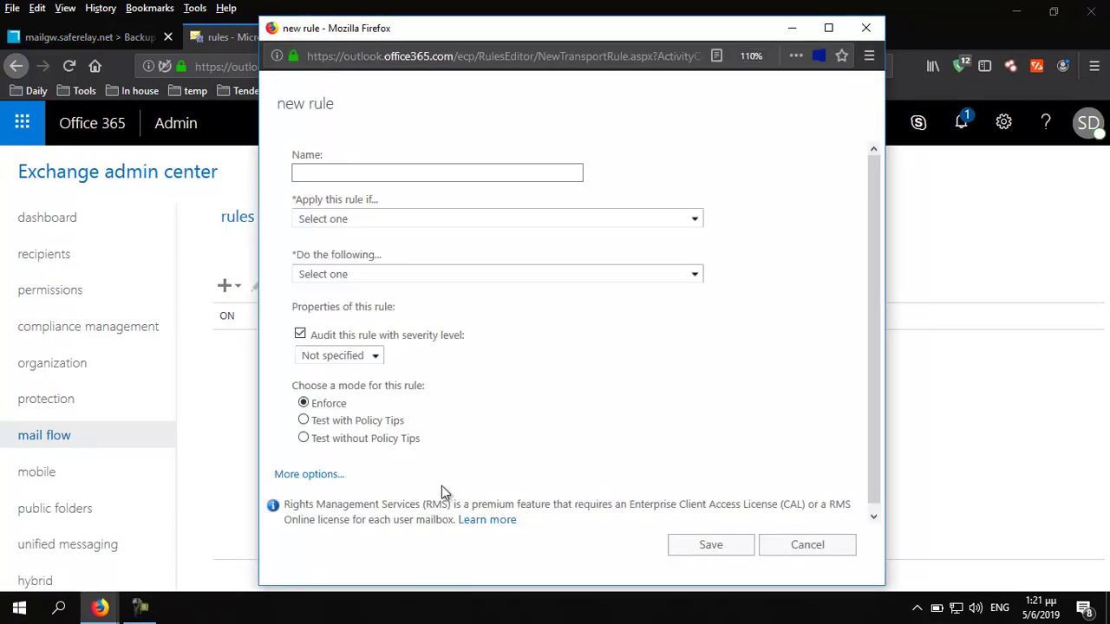
left_click(305, 475)
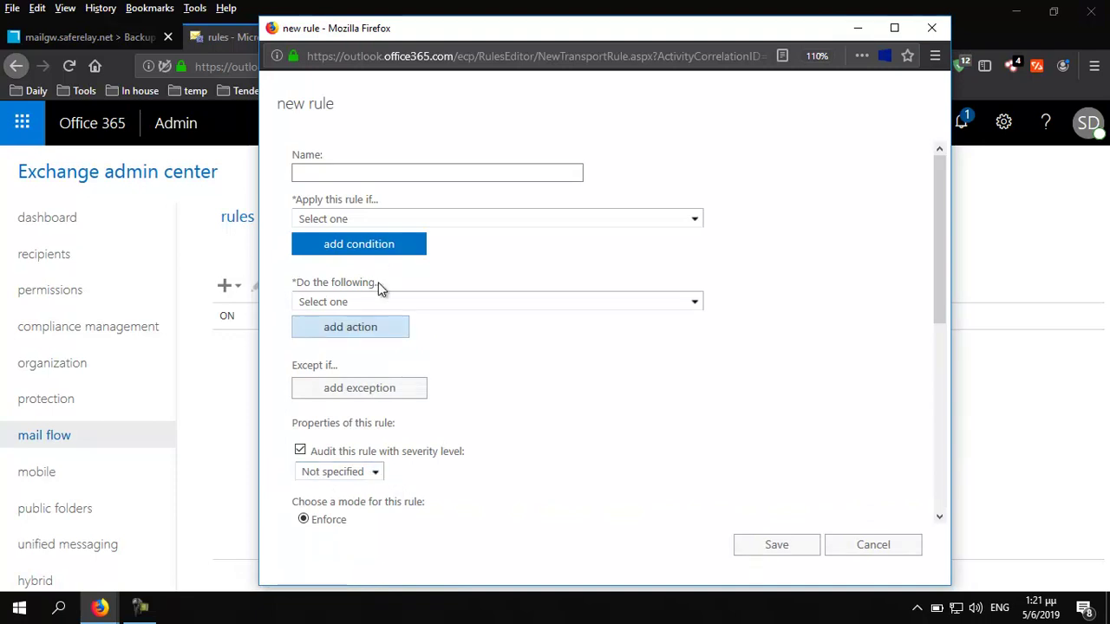
left_click(364, 174)
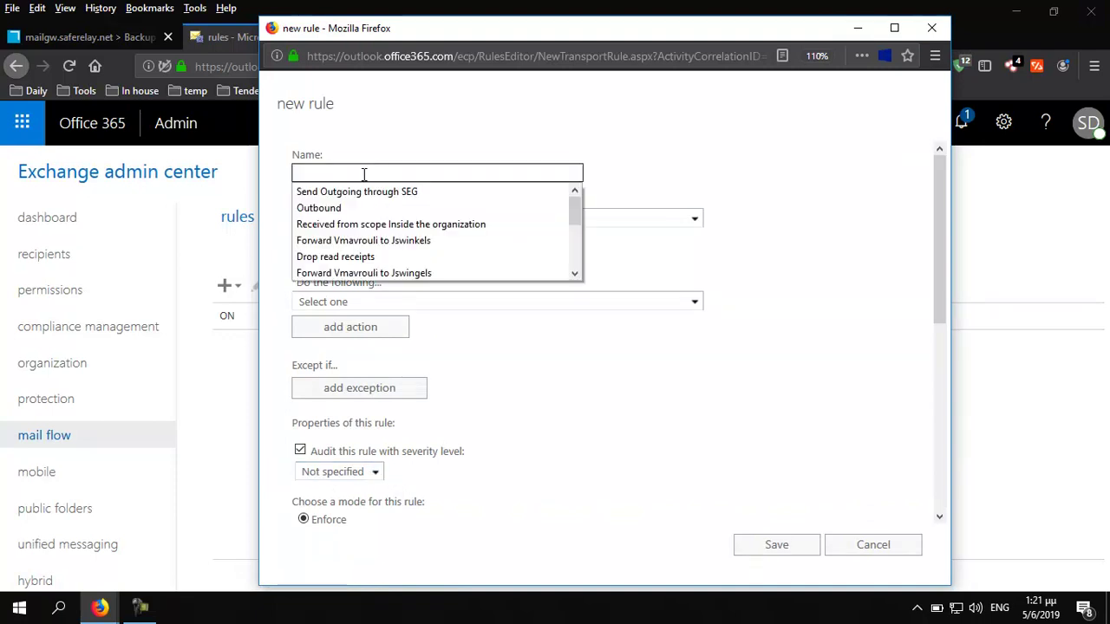
left_click(353, 193)
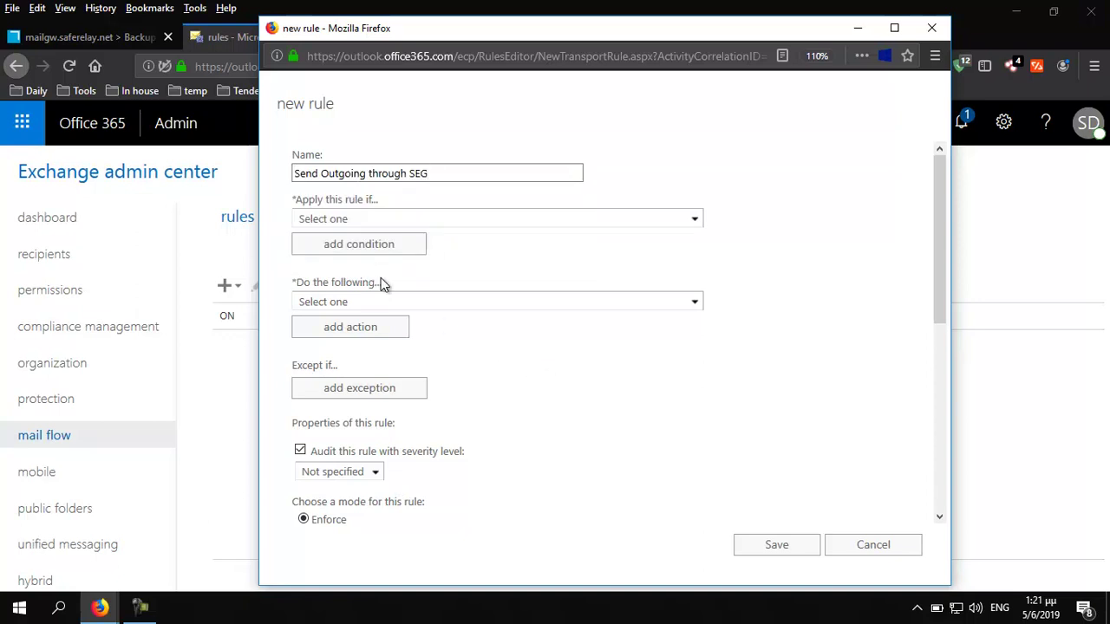
Add conditions: sender located Inside the organization, recipient located Outside the organization
left_click(696, 225)
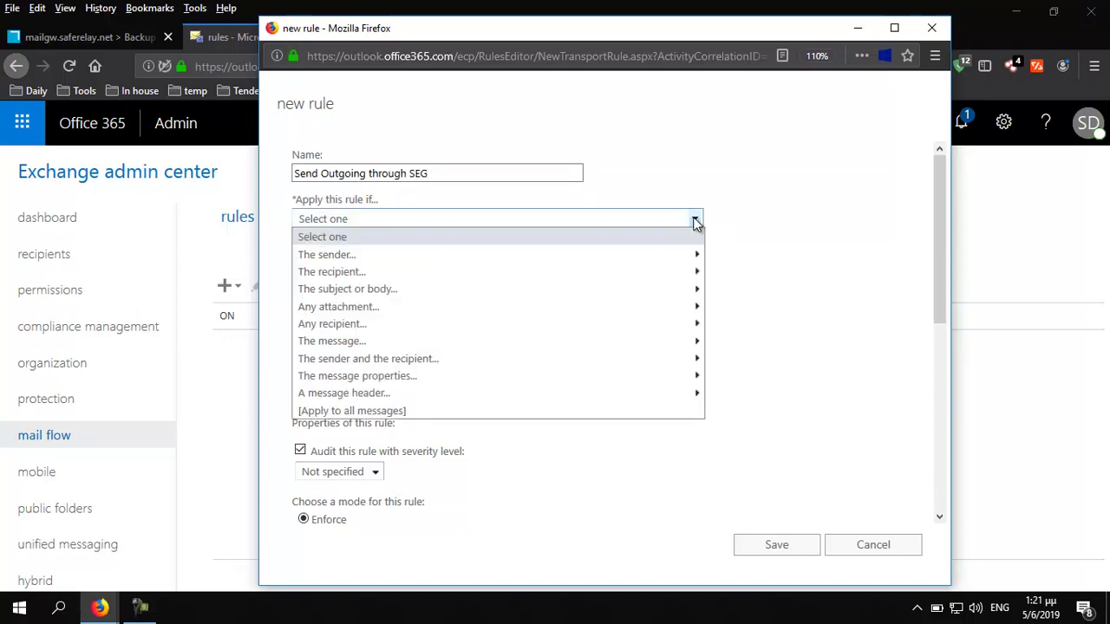
mouse_move(680, 260)
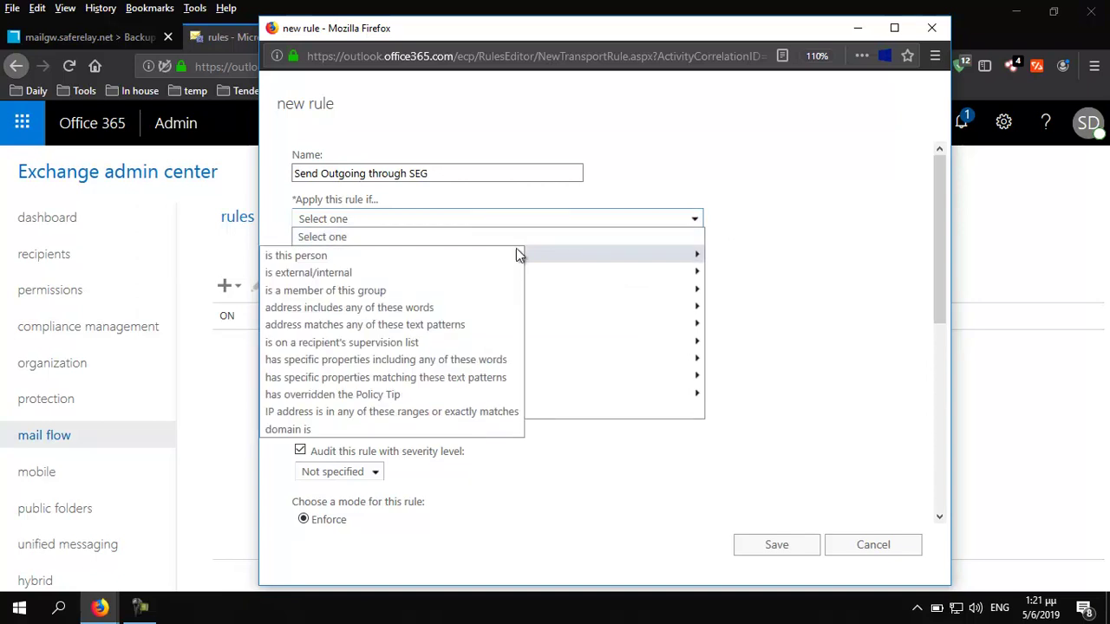
left_click(350, 274)
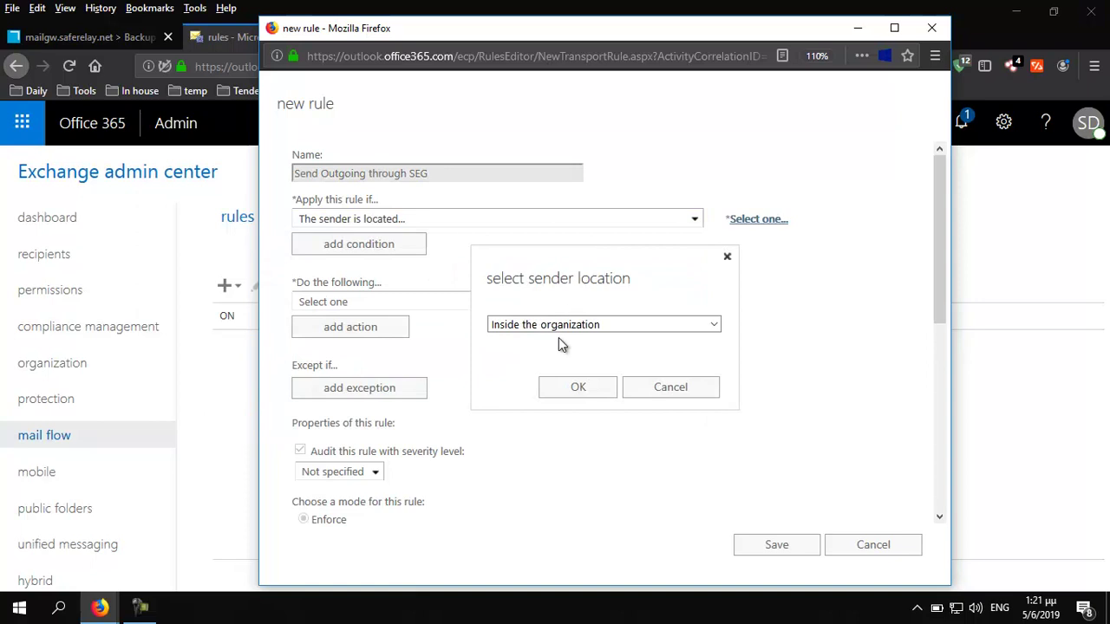
left_click(574, 387)
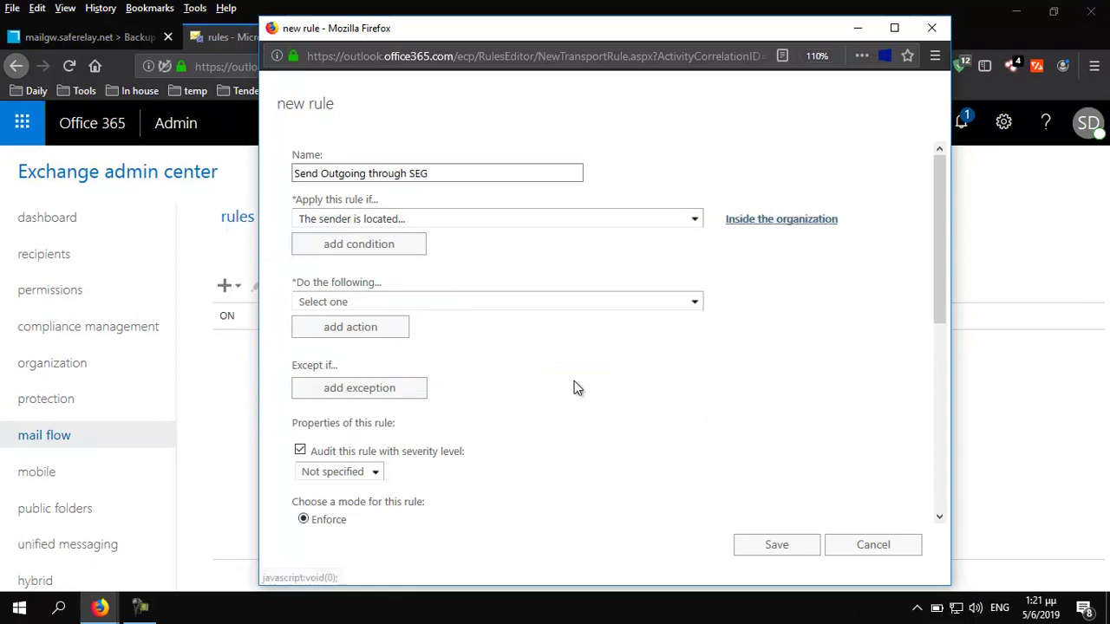
left_click(363, 246)
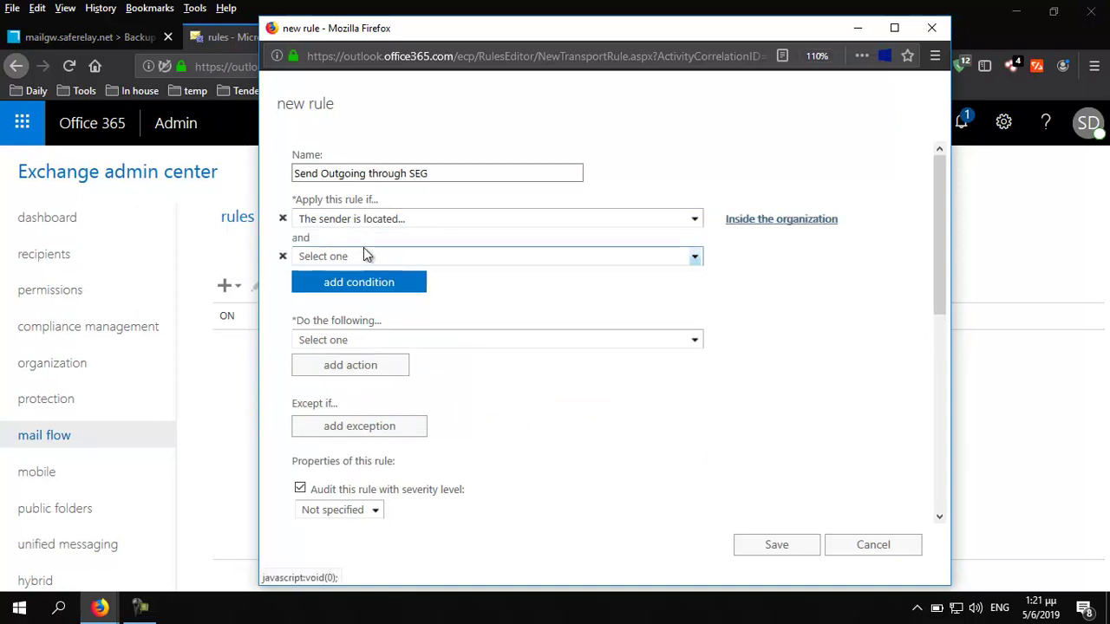
left_click(696, 257)
left_click(394, 316)
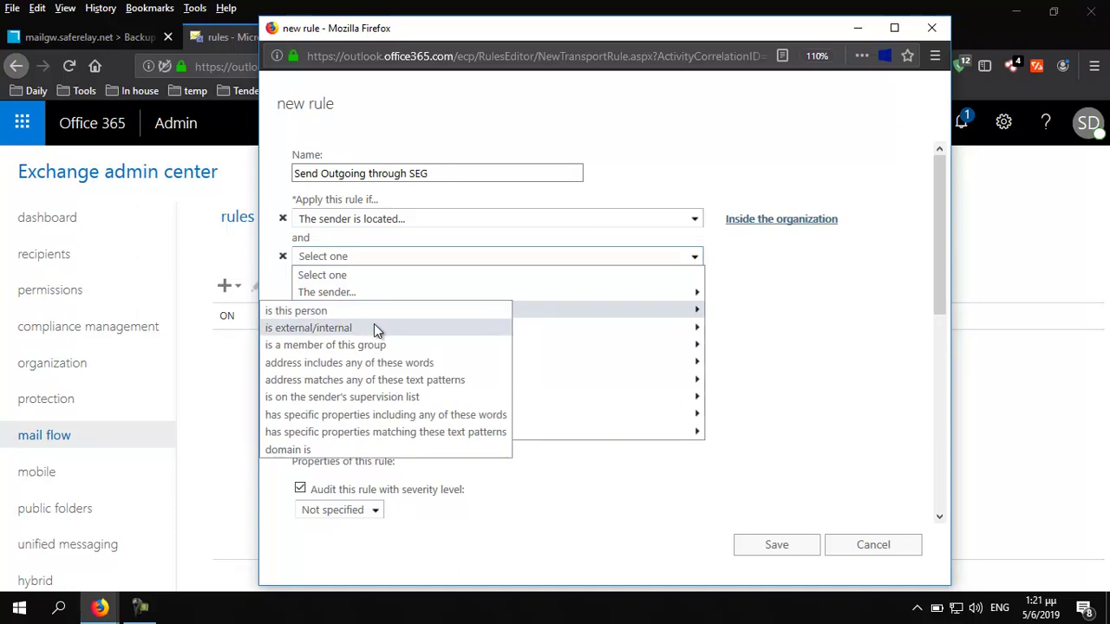
left_click(374, 324)
left_click(662, 324)
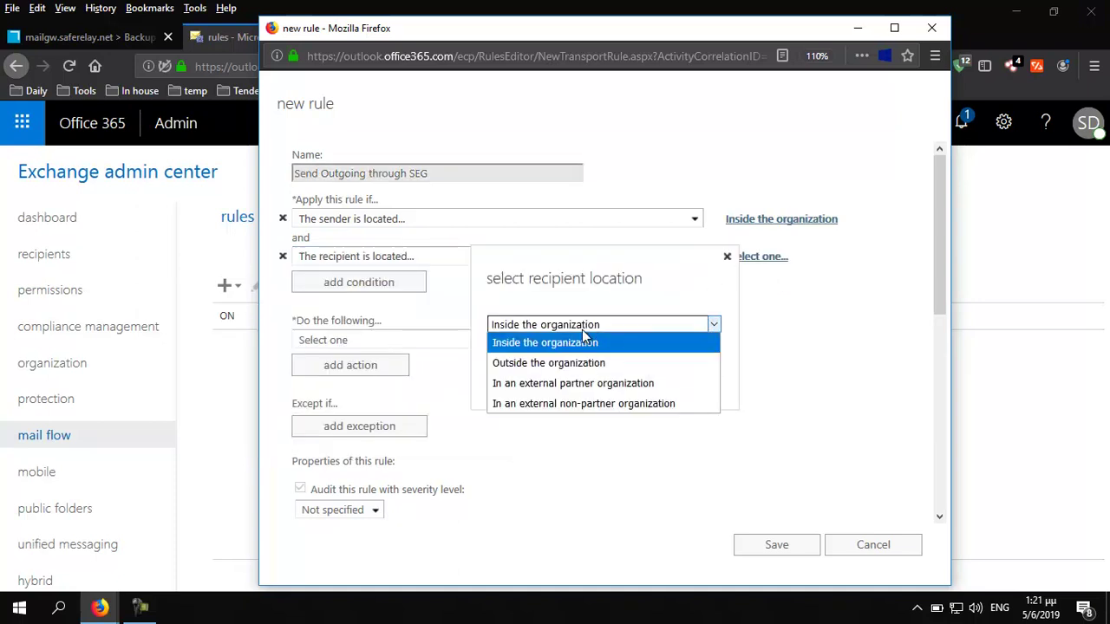
left_click(581, 364)
left_click(597, 390)
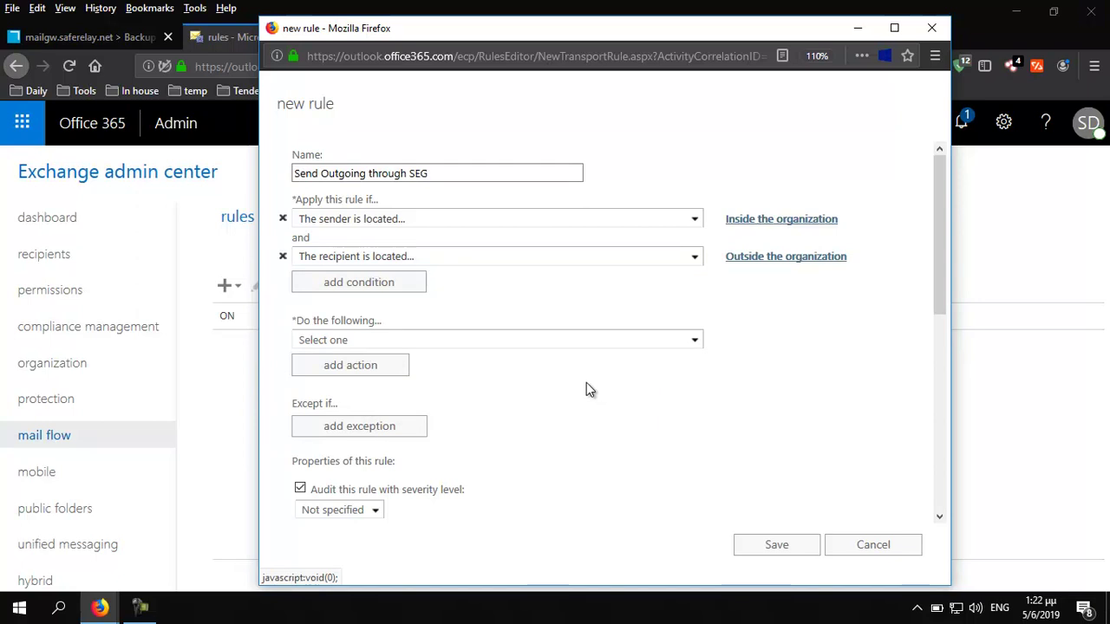
Choose the action to set a message header
left_click(696, 342)
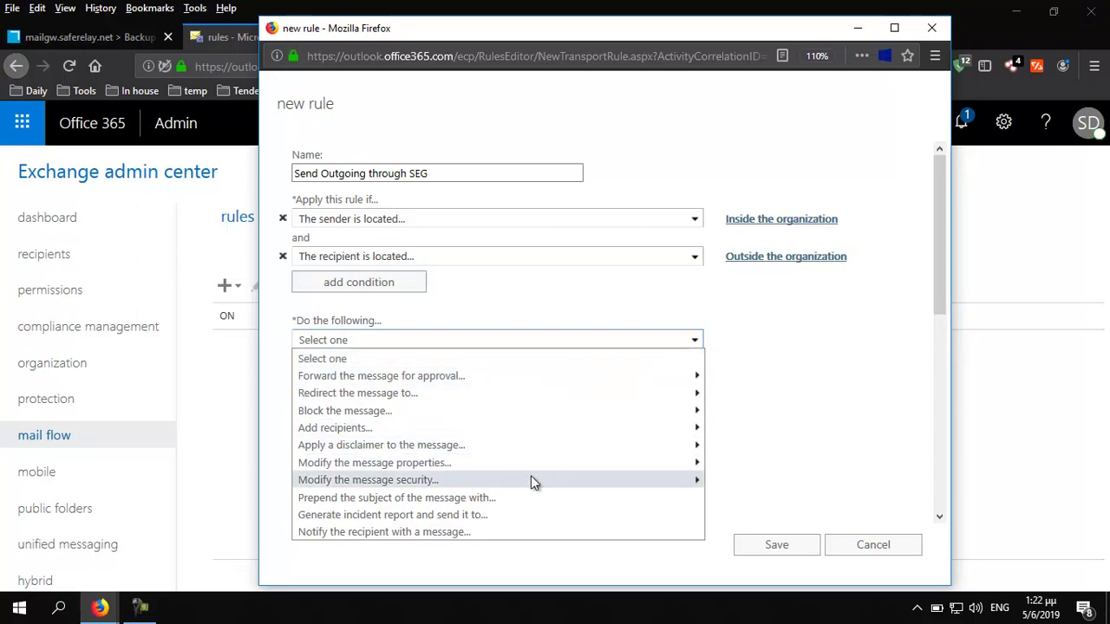
mouse_move(538, 473)
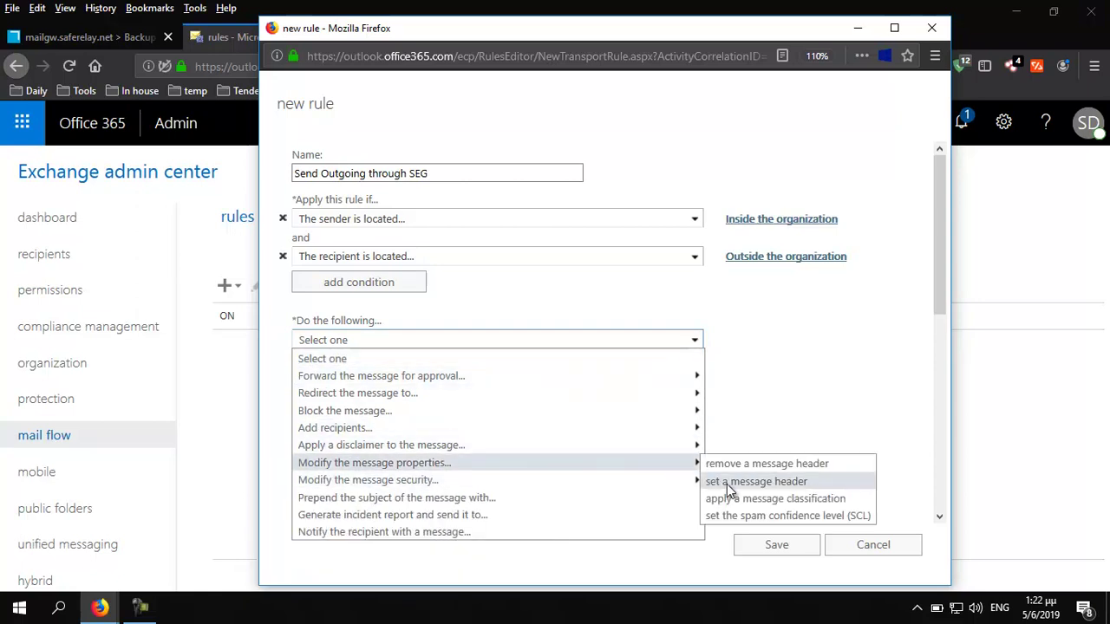
left_click(733, 482)
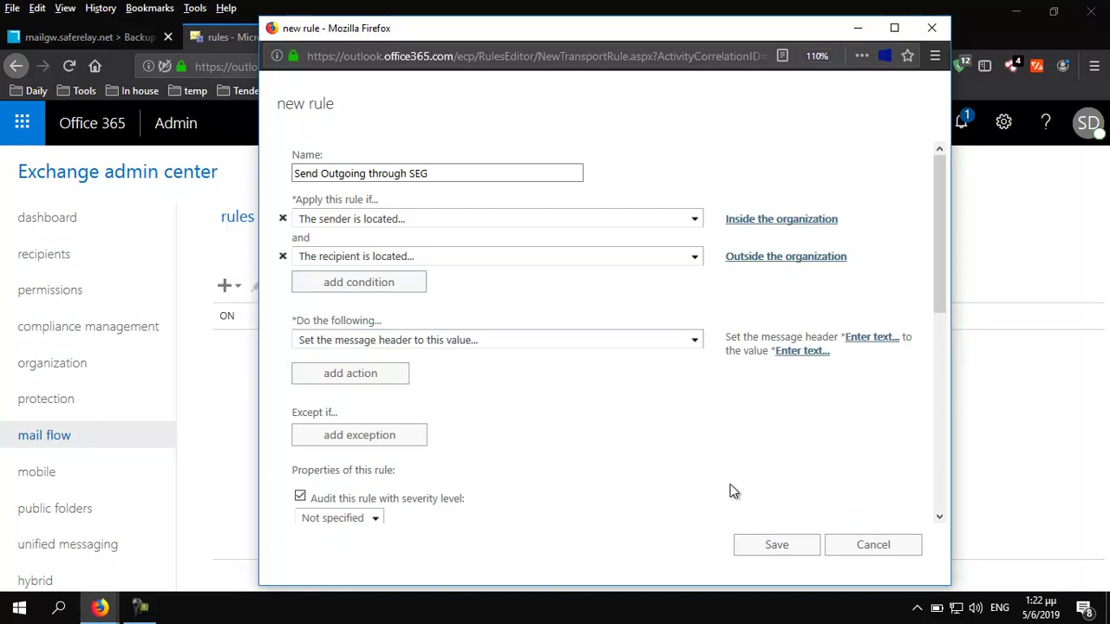
left_click(867, 337)
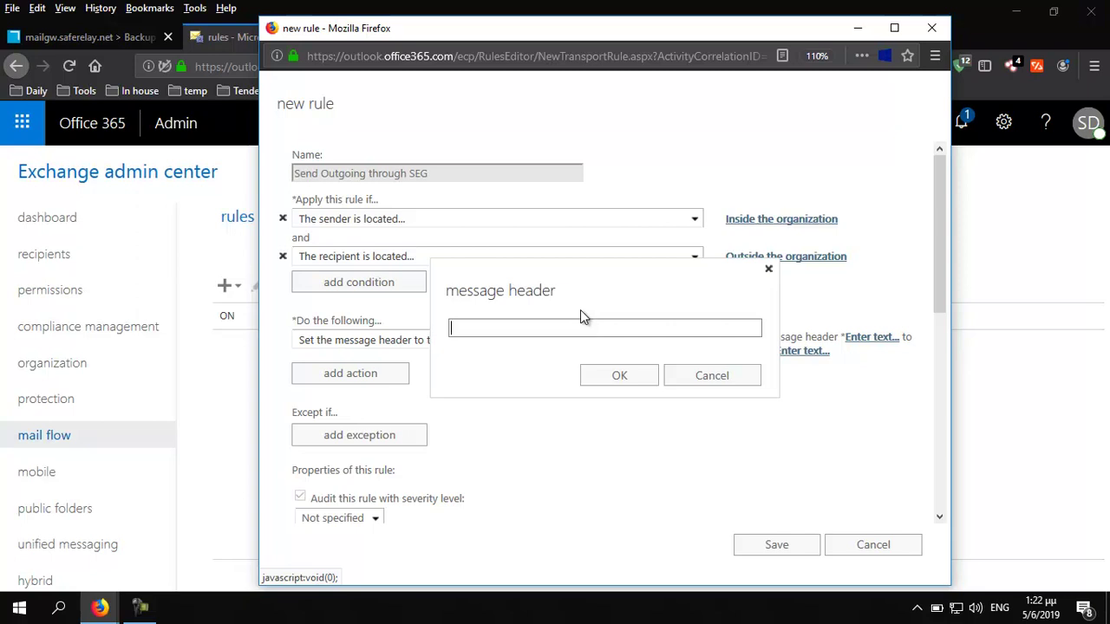
type("x-msw-SEG")
left_click(607, 381)
left_click(800, 350)
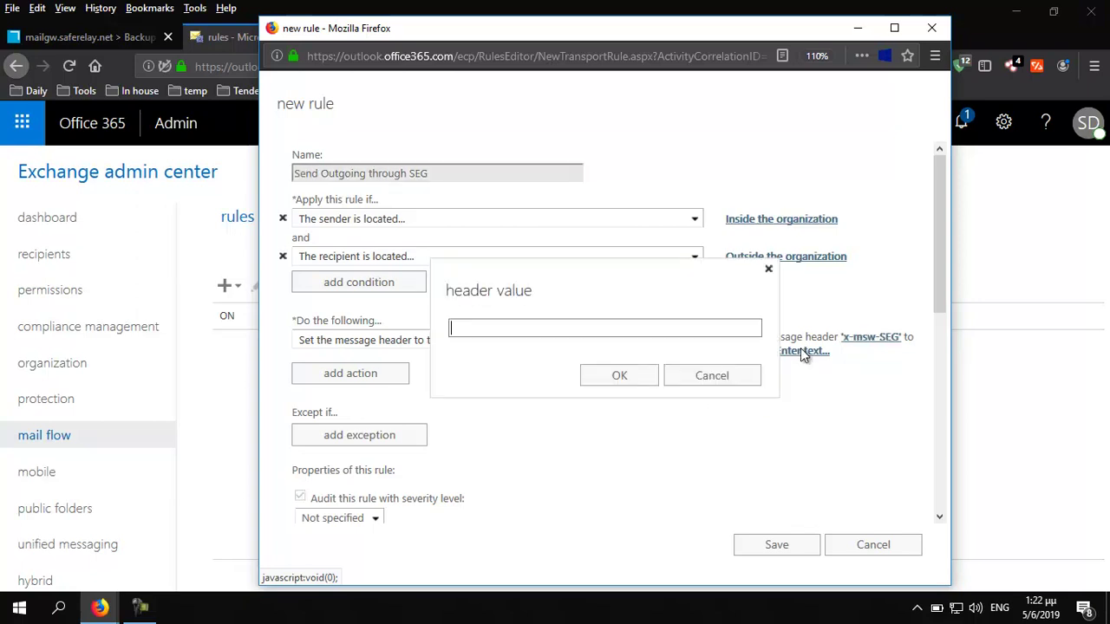
type("O")
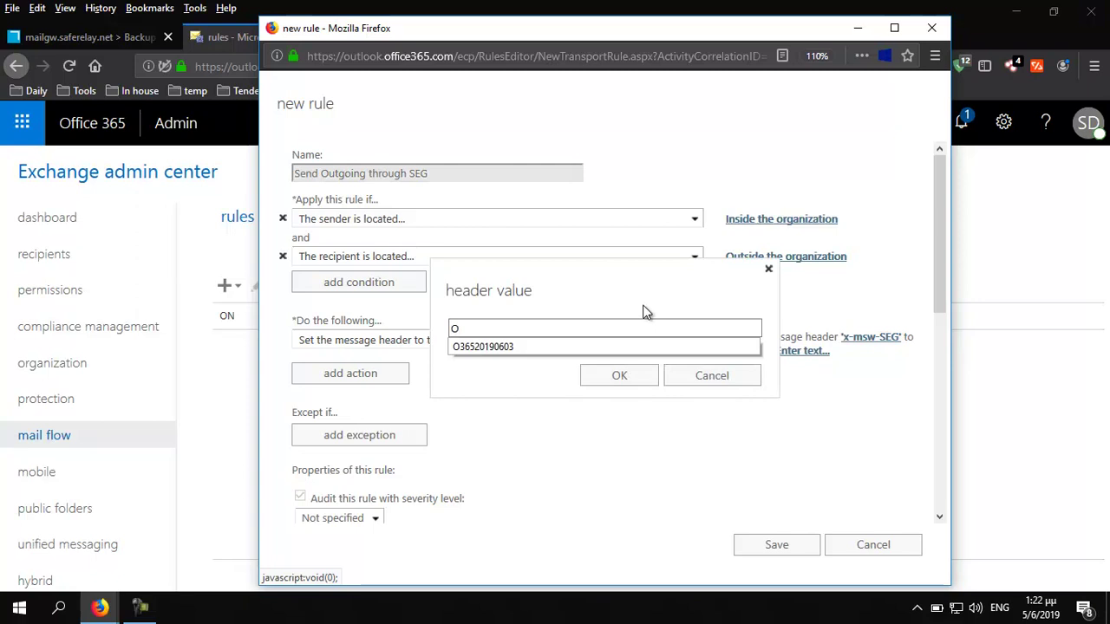
type("36520190")
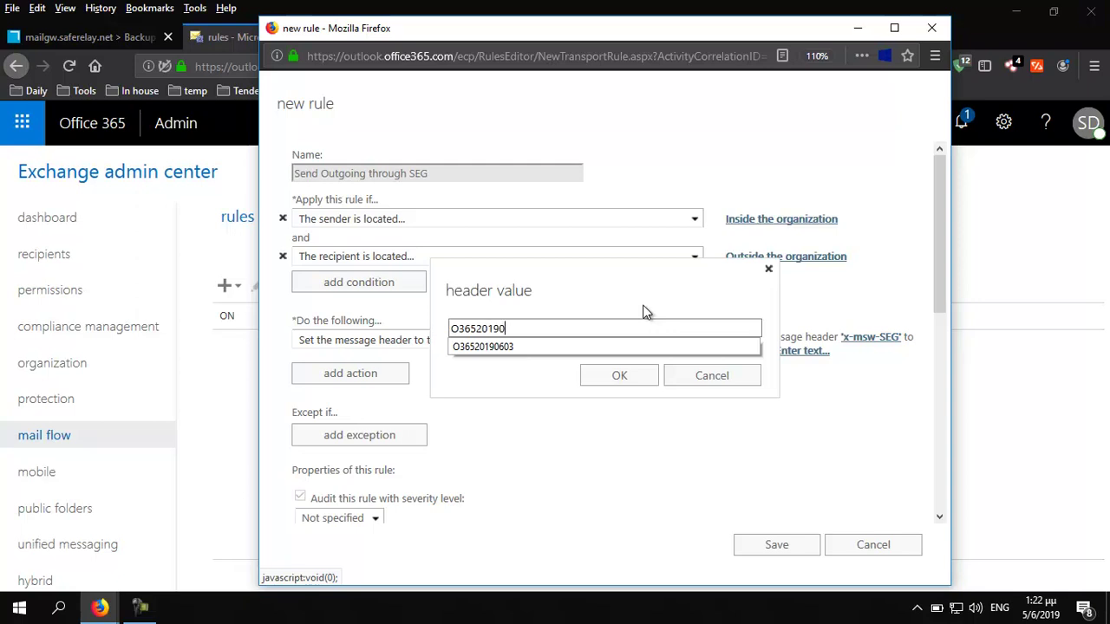
type("605")
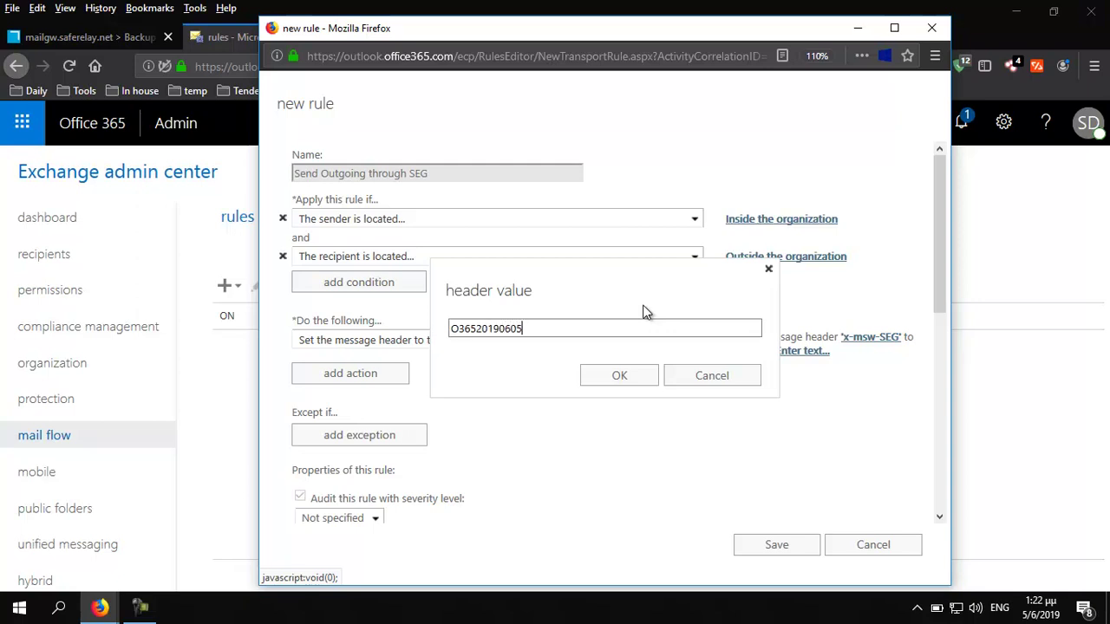
left_click(626, 377)
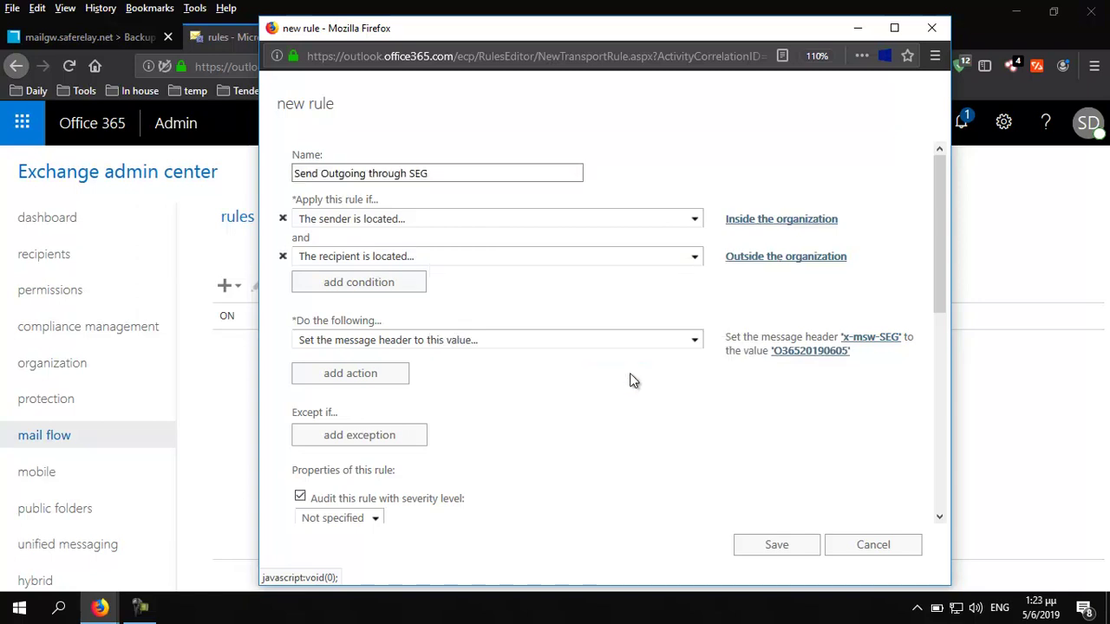
Add a redirect action to the Office 365 To SEG connector and save the rule
left_click(338, 380)
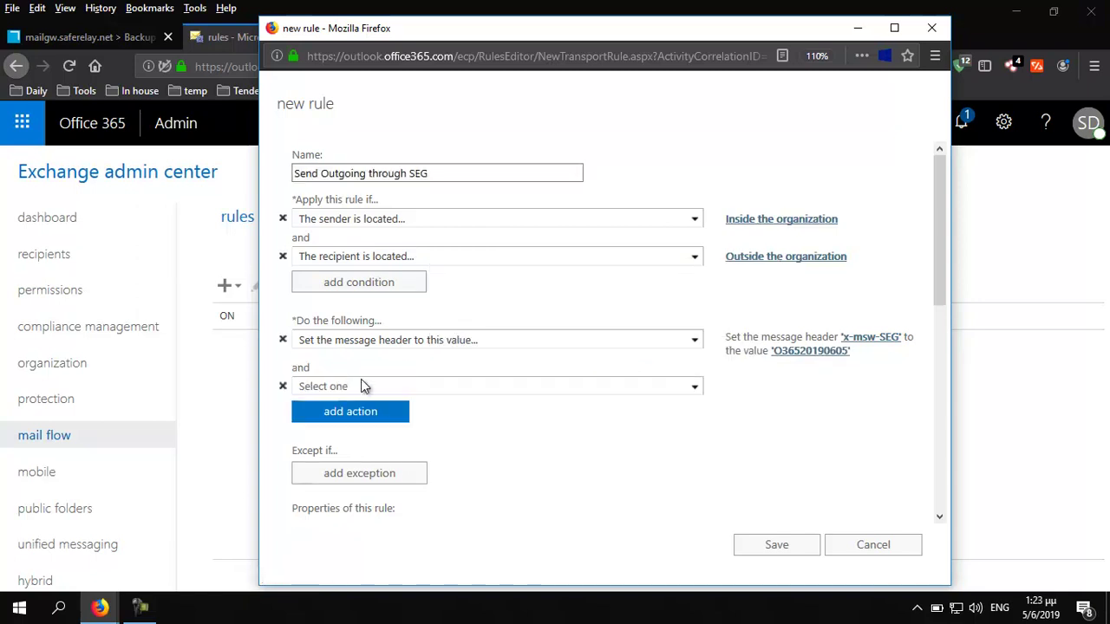
left_click(696, 388)
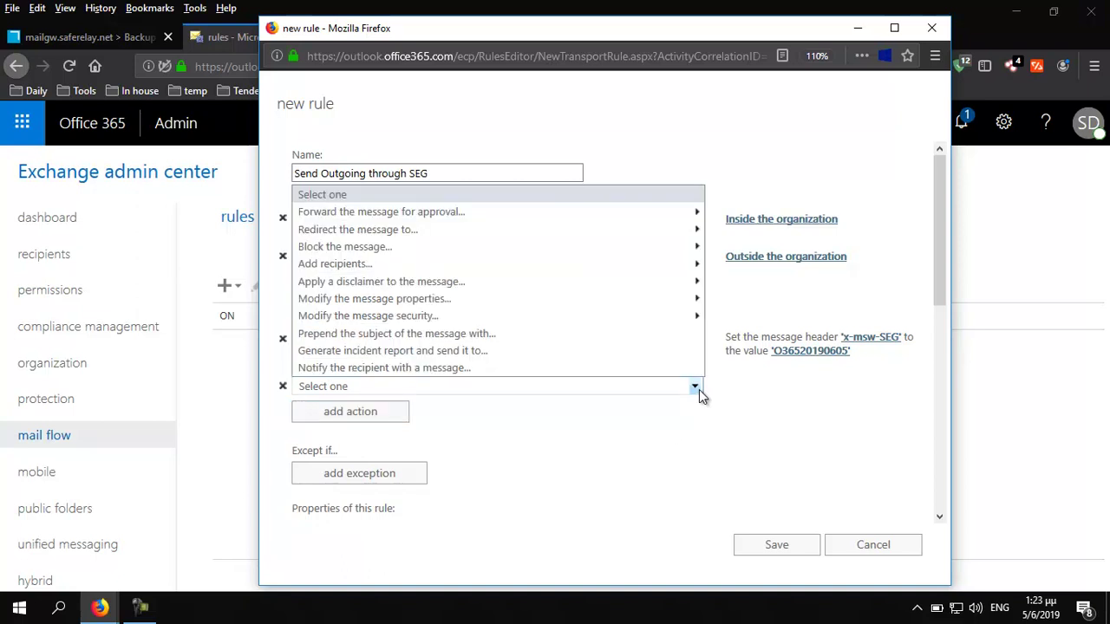
mouse_move(694, 236)
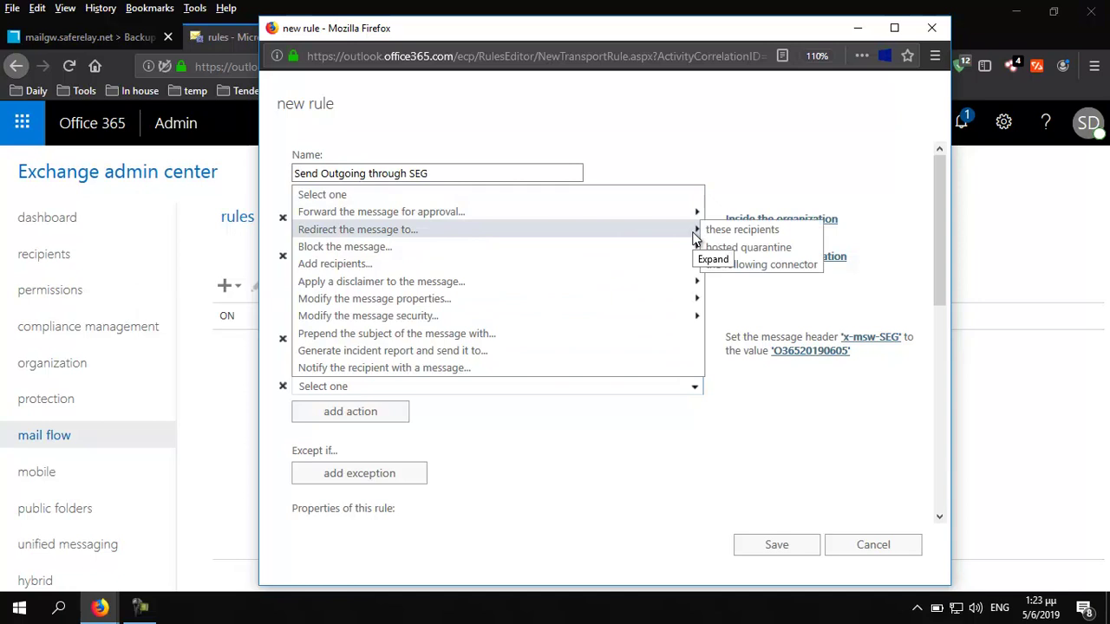
left_click(748, 264)
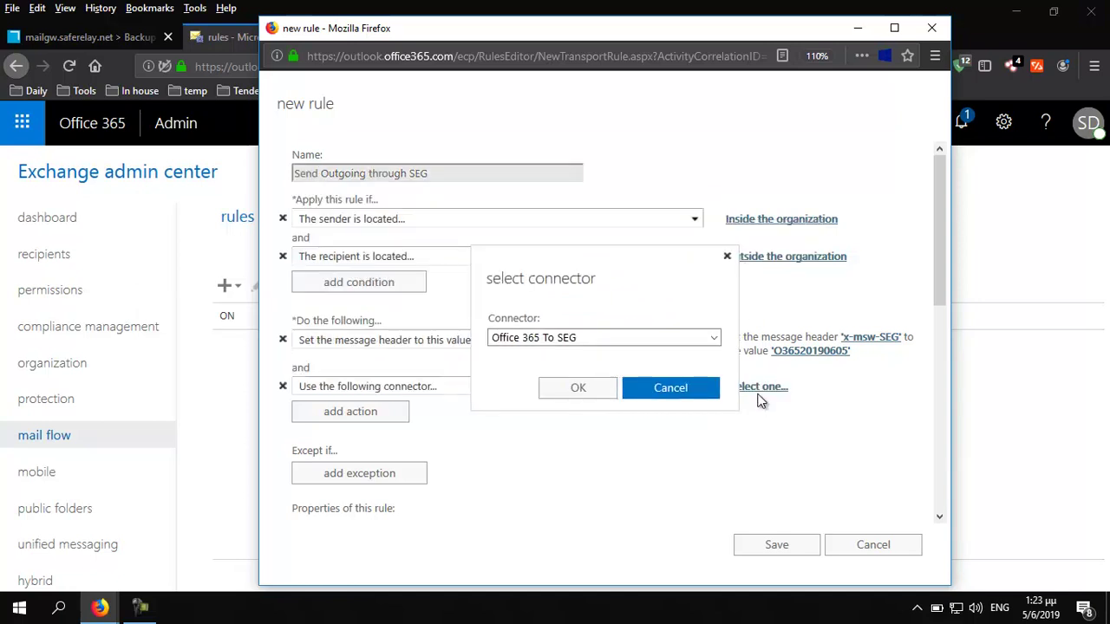
left_click(575, 388)
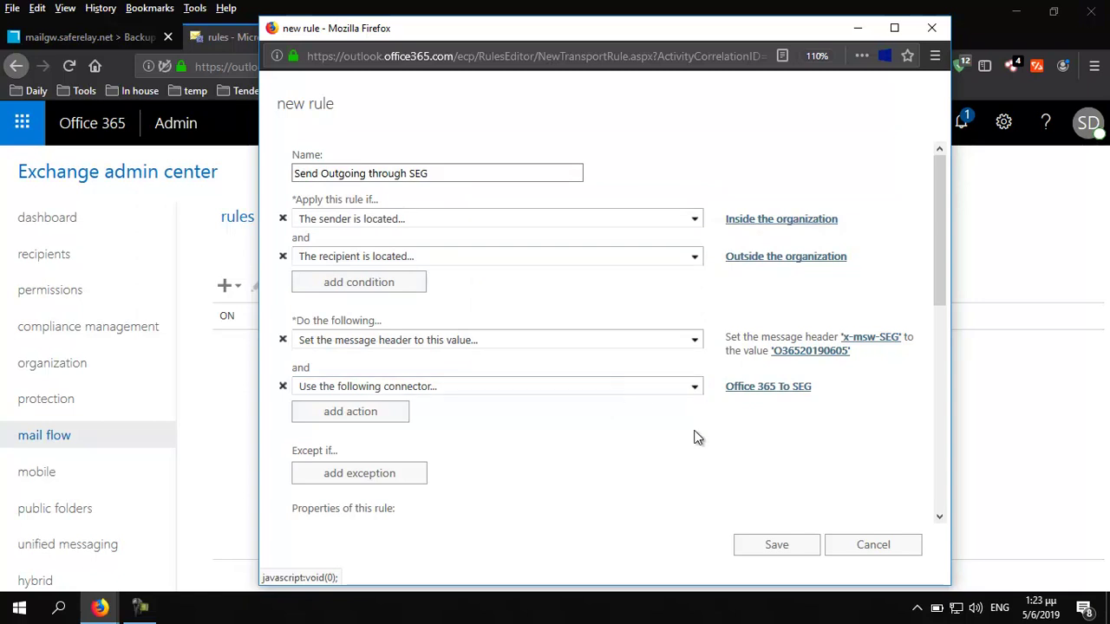
left_click(771, 548)
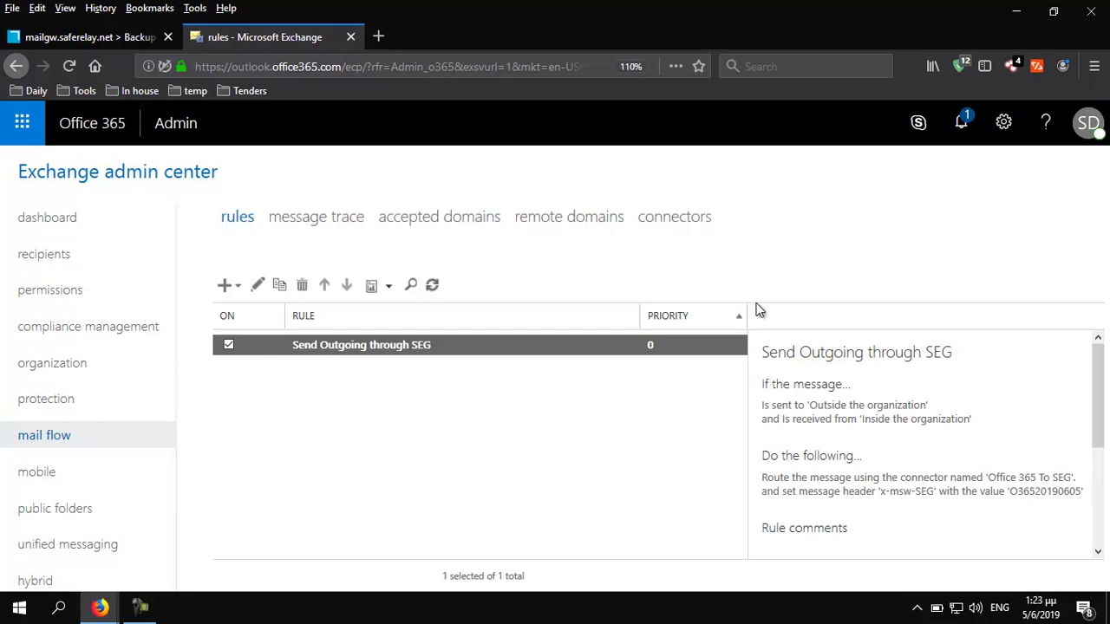
Start a new connector from Partner organization to Office 365
left_click(681, 218)
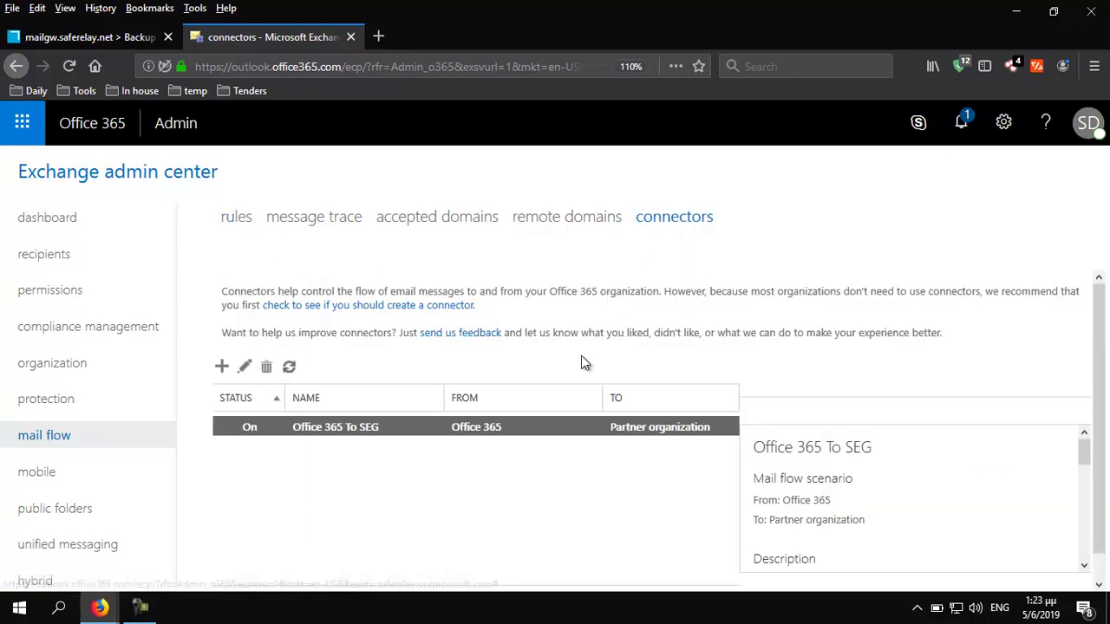
left_click(222, 368)
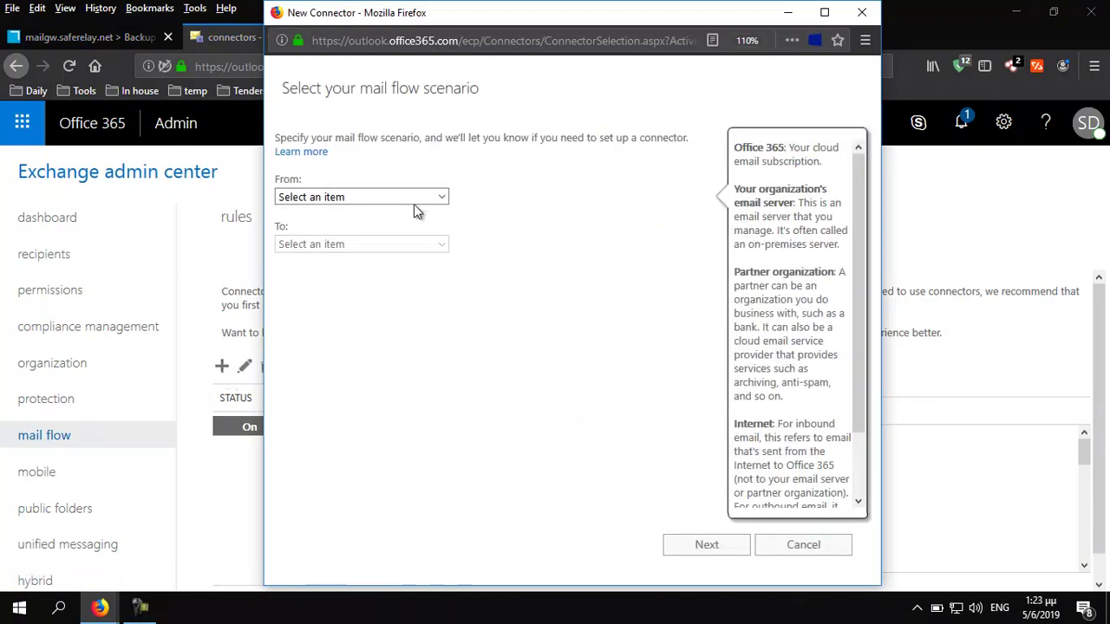
left_click(410, 198)
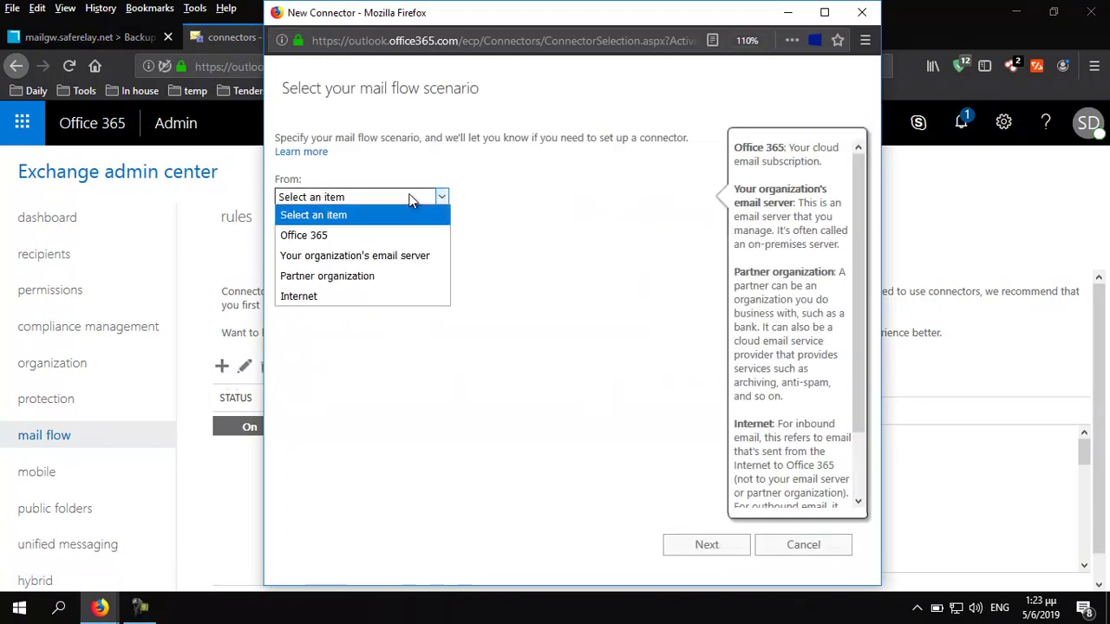
left_click(378, 278)
left_click(354, 244)
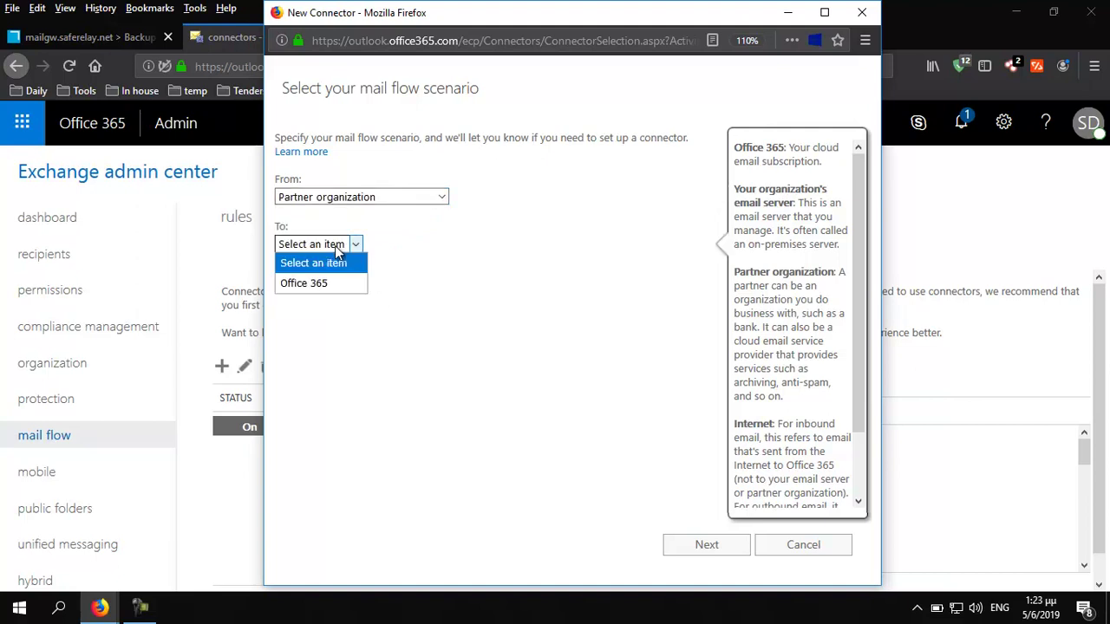
left_click(334, 284)
left_click(709, 550)
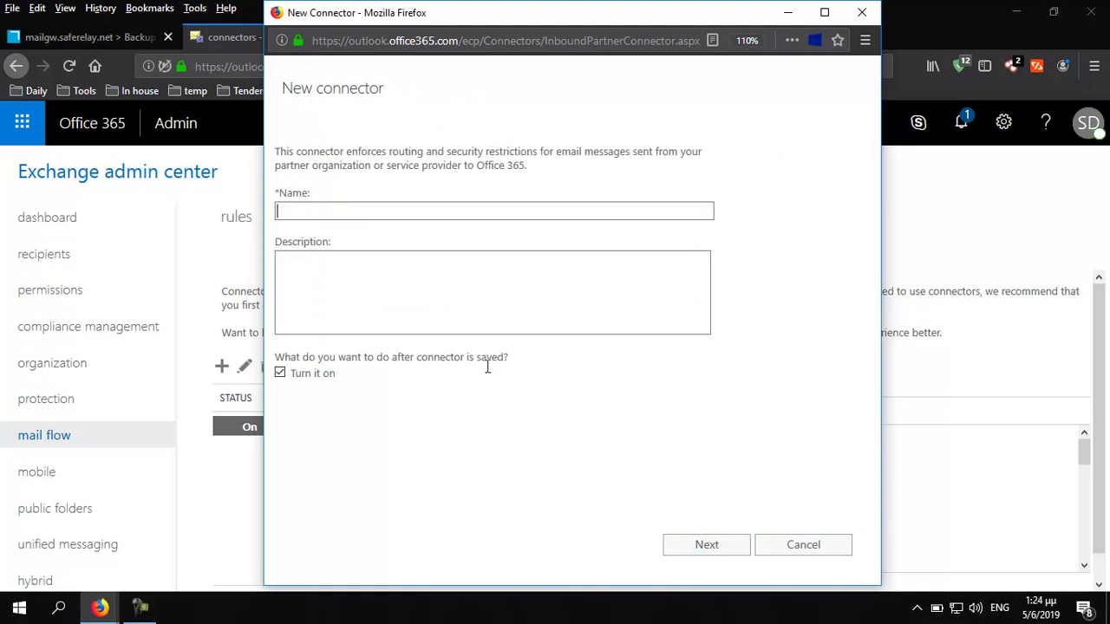
Name the connector SEG to O365 and continue to partner identification
left_click(385, 216)
type("SE")
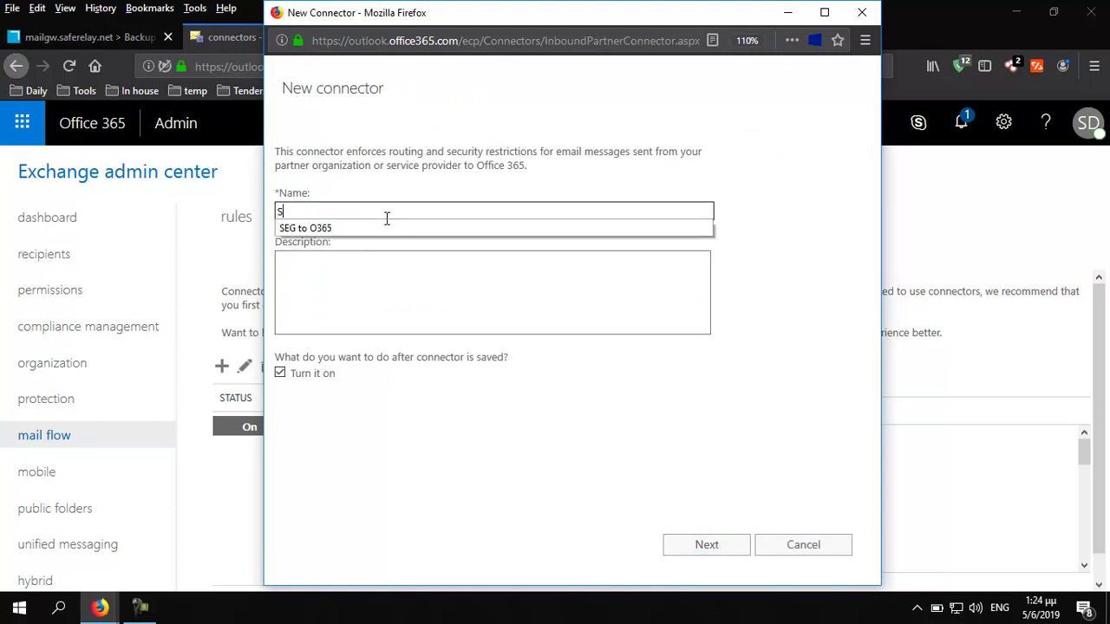
left_click(359, 229)
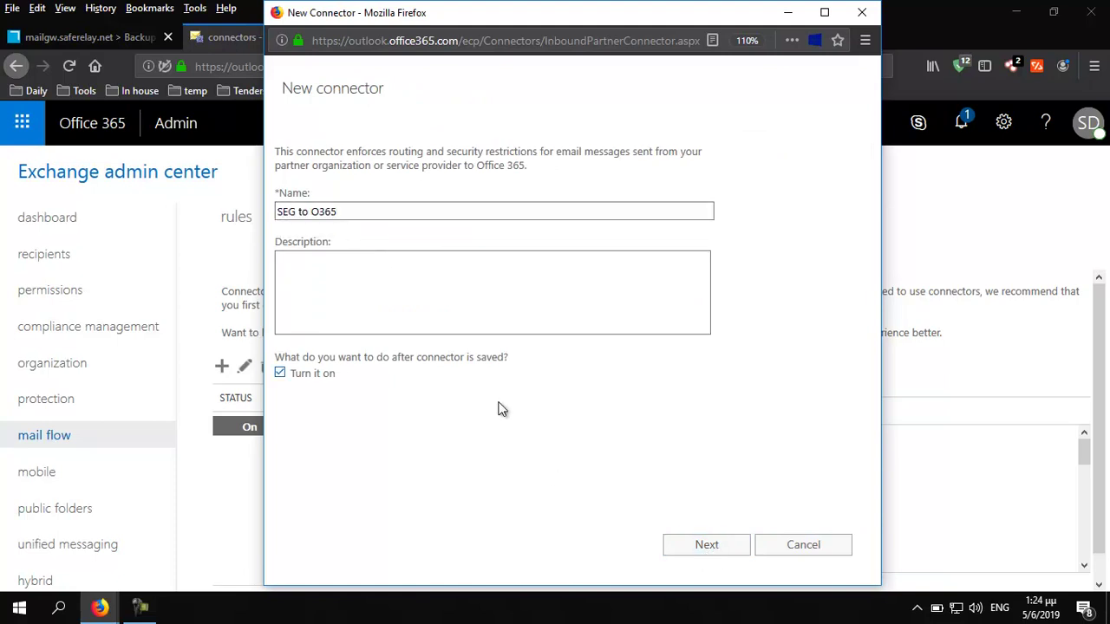
left_click(713, 544)
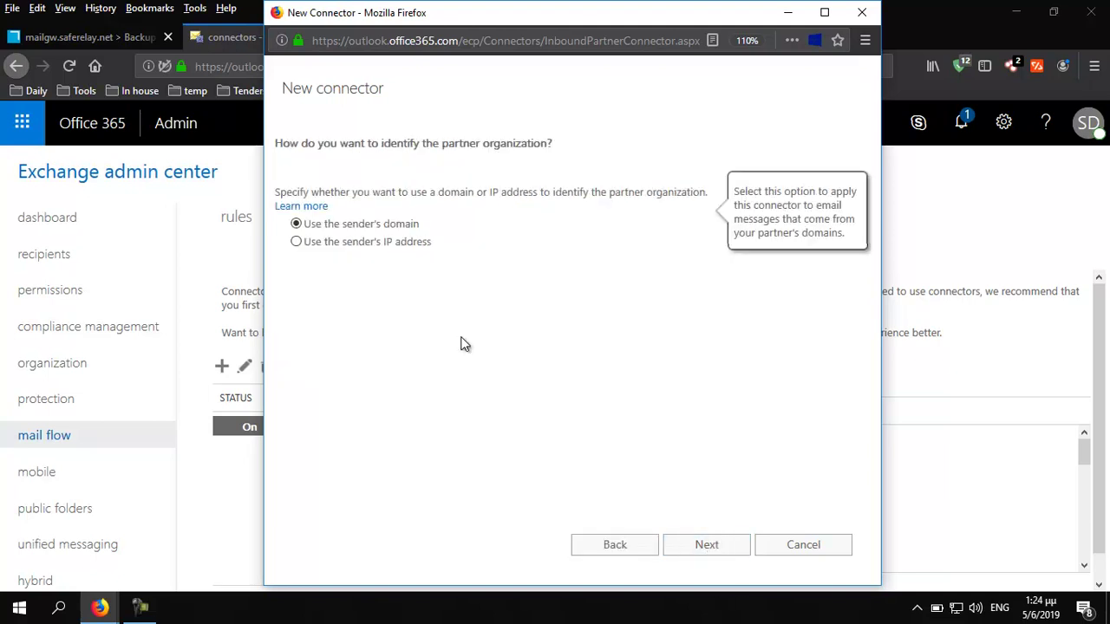
Identify the partner by sender IP address 62.1.75.179
left_click(296, 243)
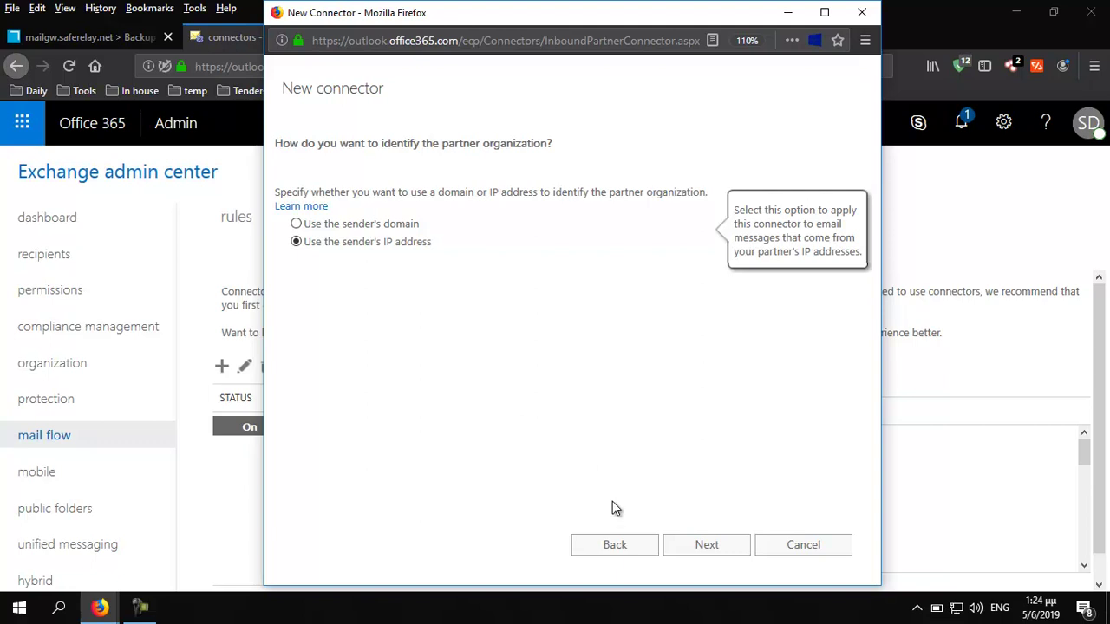
left_click(706, 548)
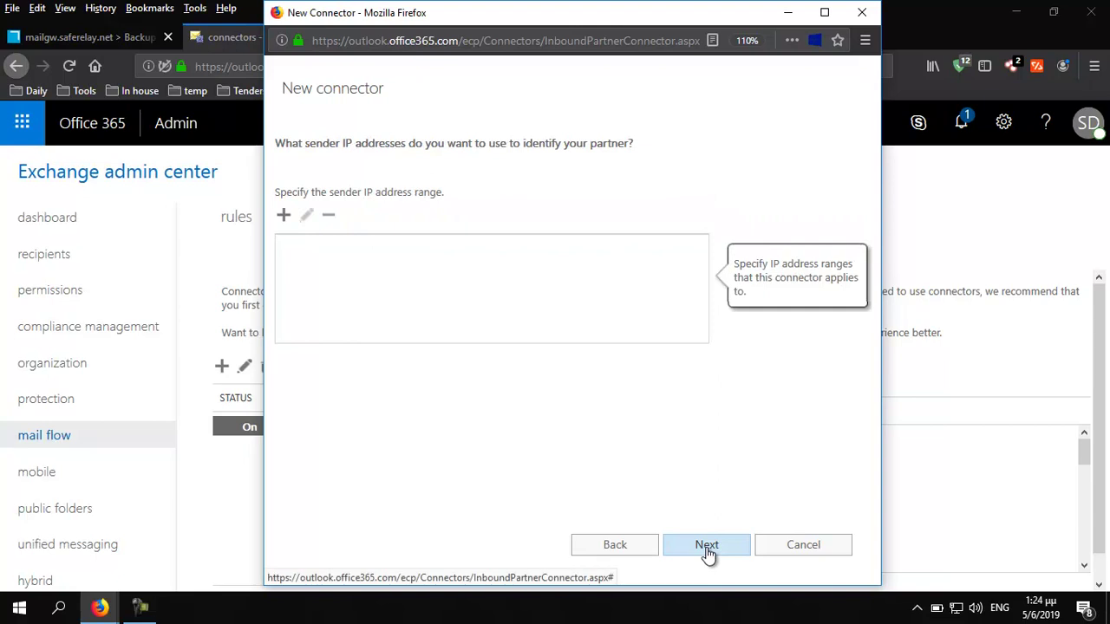
left_click(284, 215)
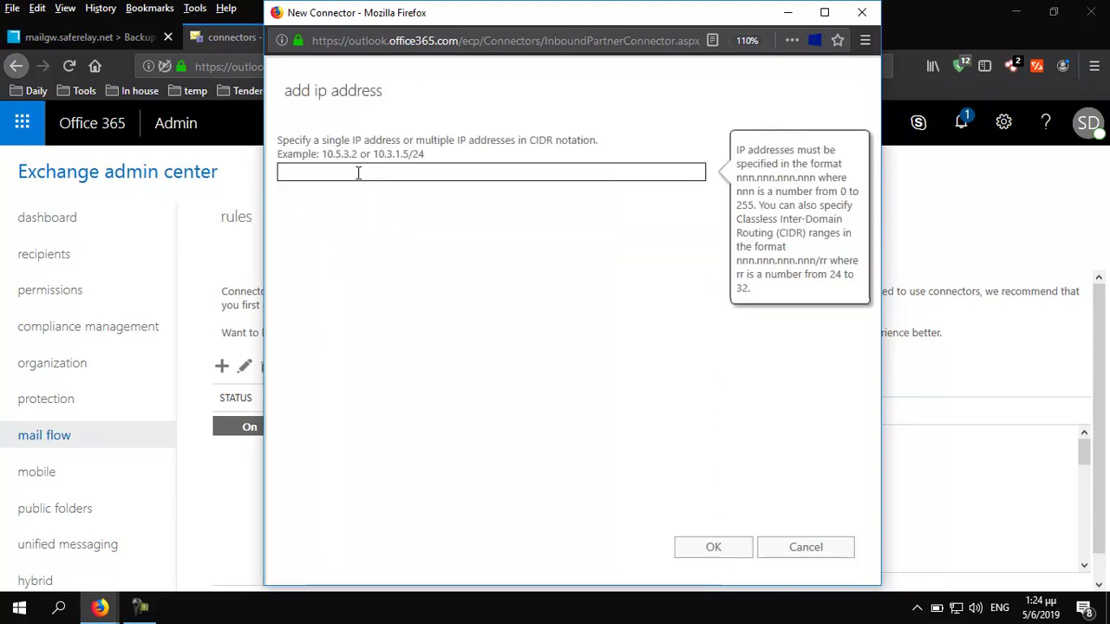
type("62")
key("Down")
key("Return")
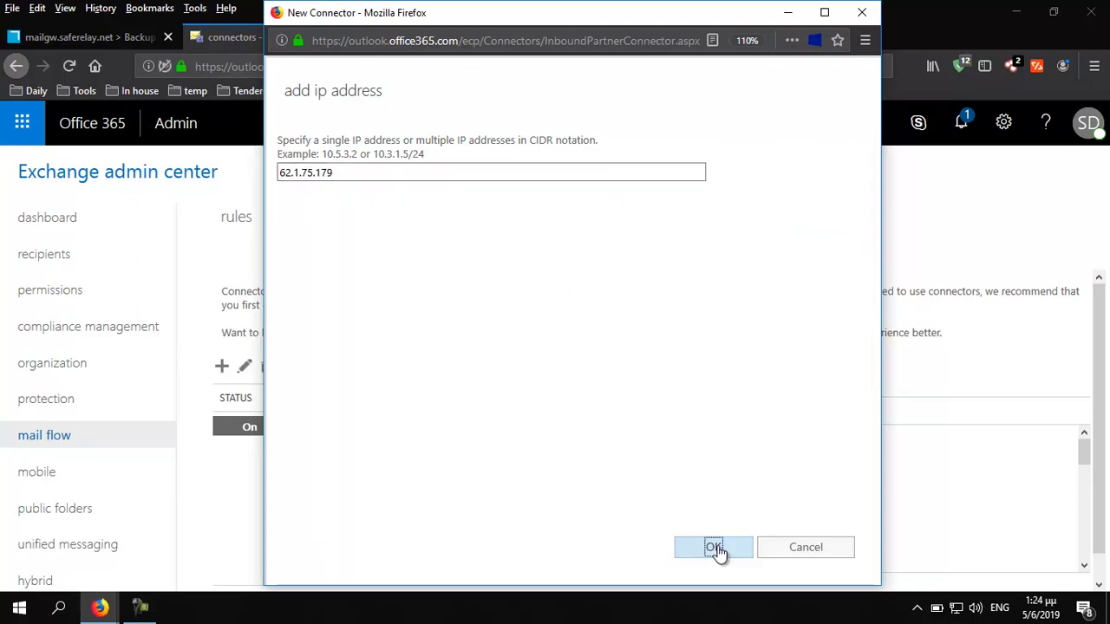
left_click(714, 550)
Keep the TLS requirement and save the SEG to O365 connector
left_click(716, 548)
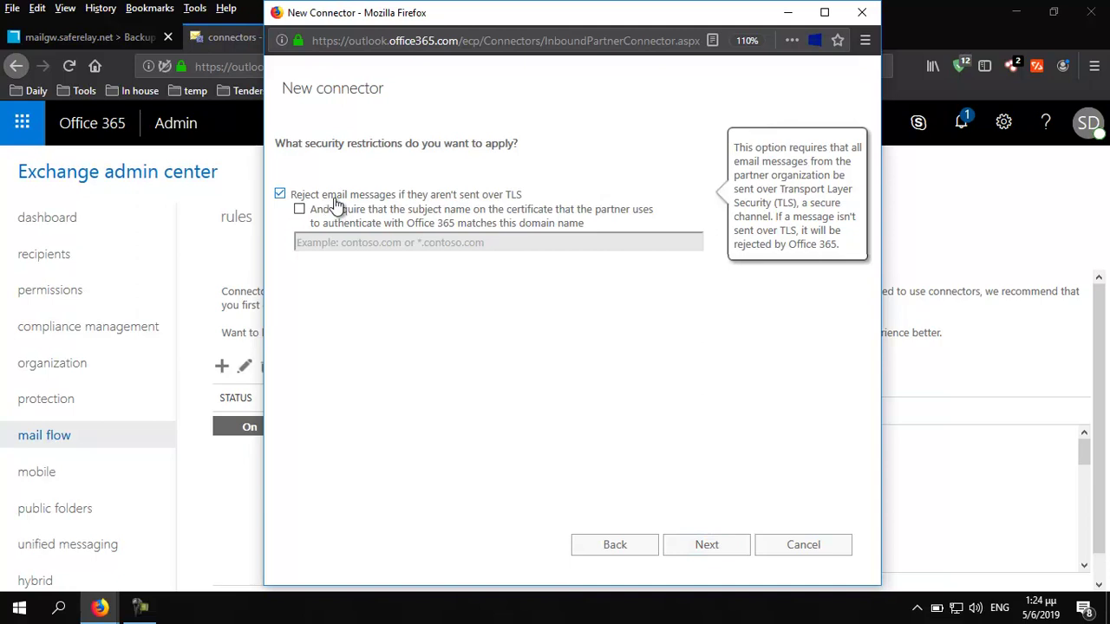
mouse_move(358, 211)
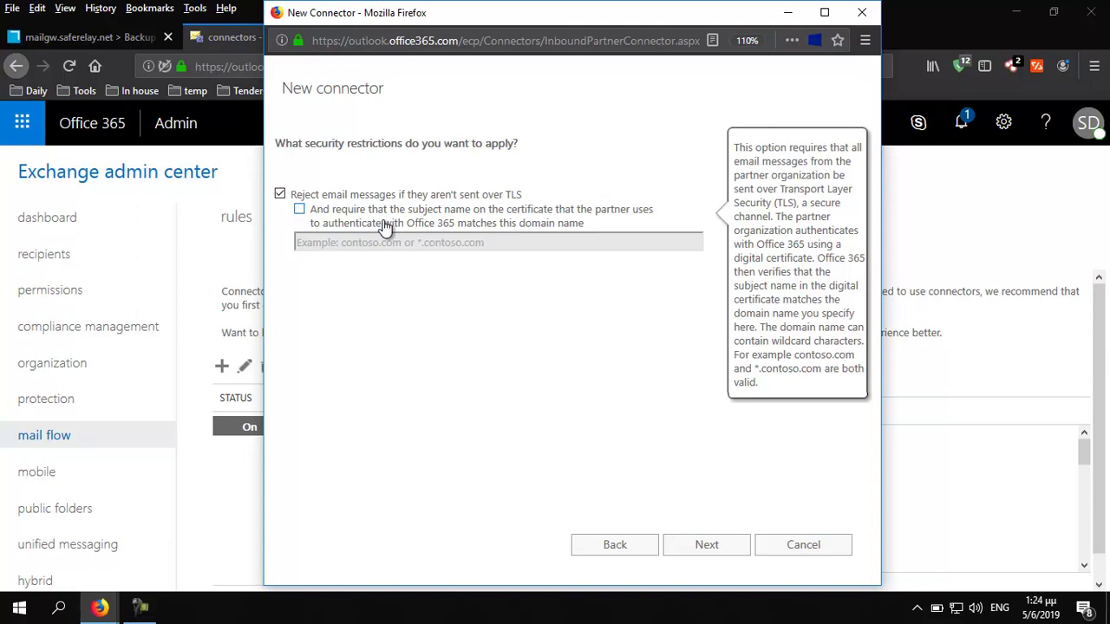
left_click(707, 547)
left_click(709, 546)
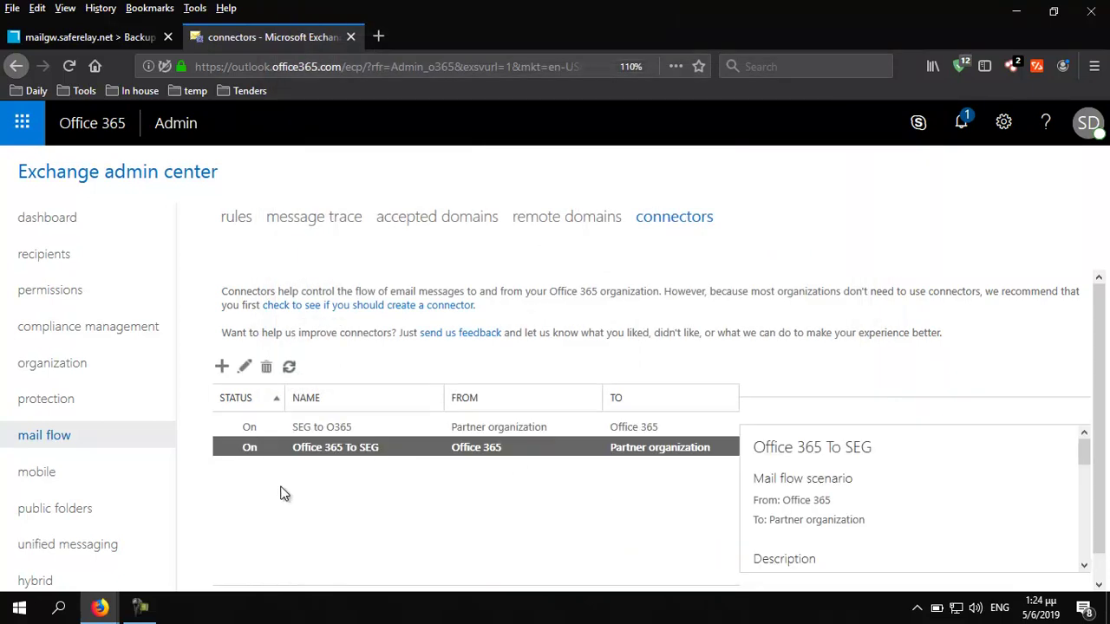
Email the Gmail contact a message with subject Test outgoing from Outlook on the web
left_click(92, 613)
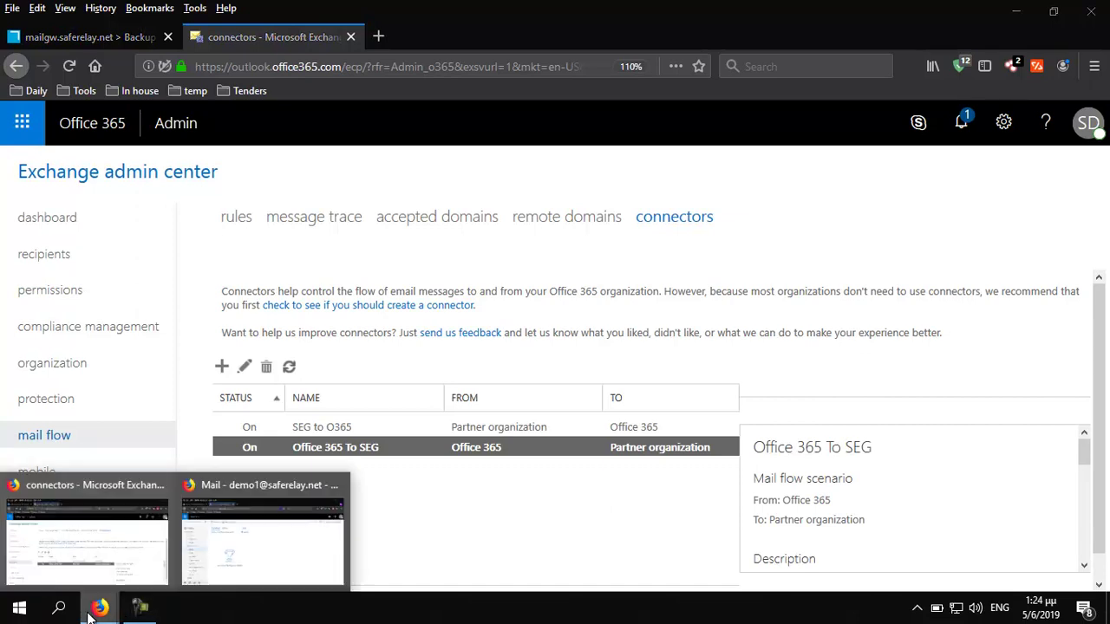
left_click(235, 552)
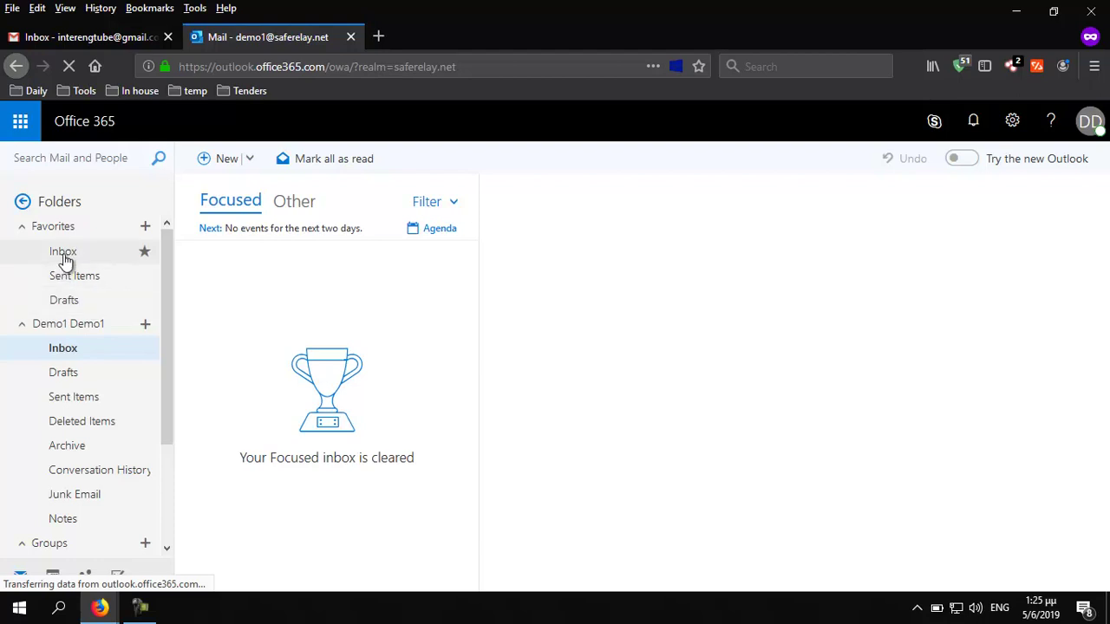
left_click(217, 162)
type("int")
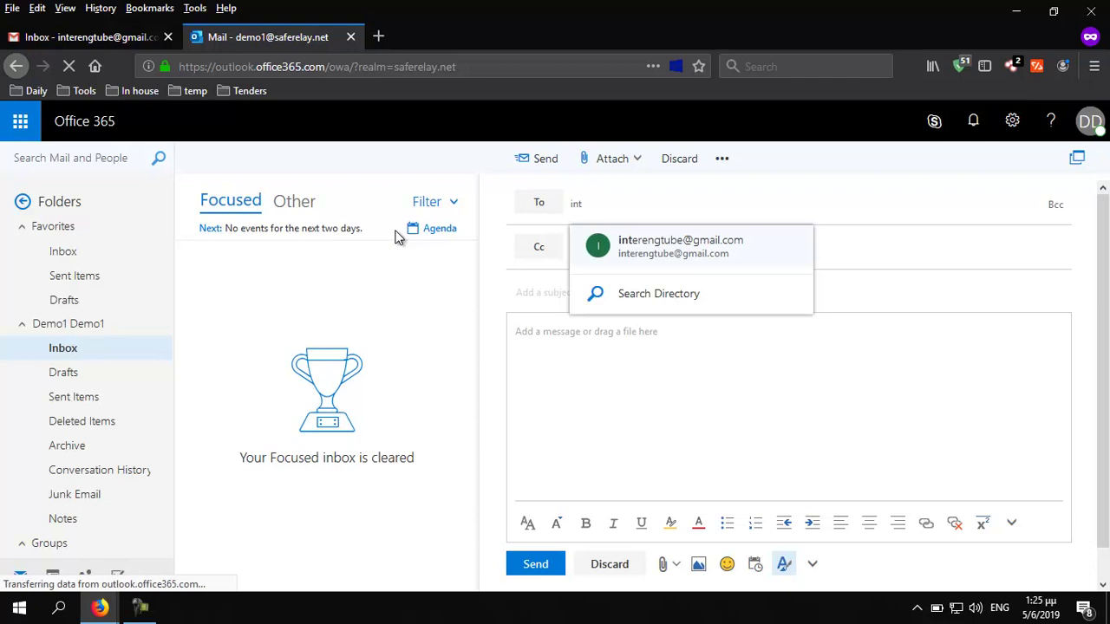
left_click(629, 253)
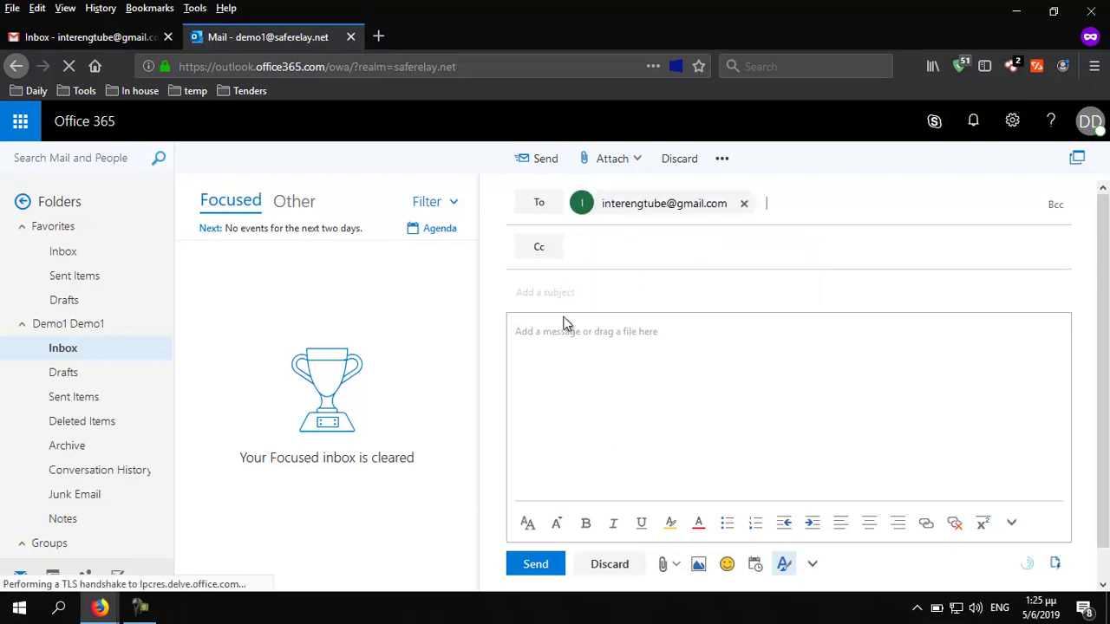
left_click(547, 297)
type("T")
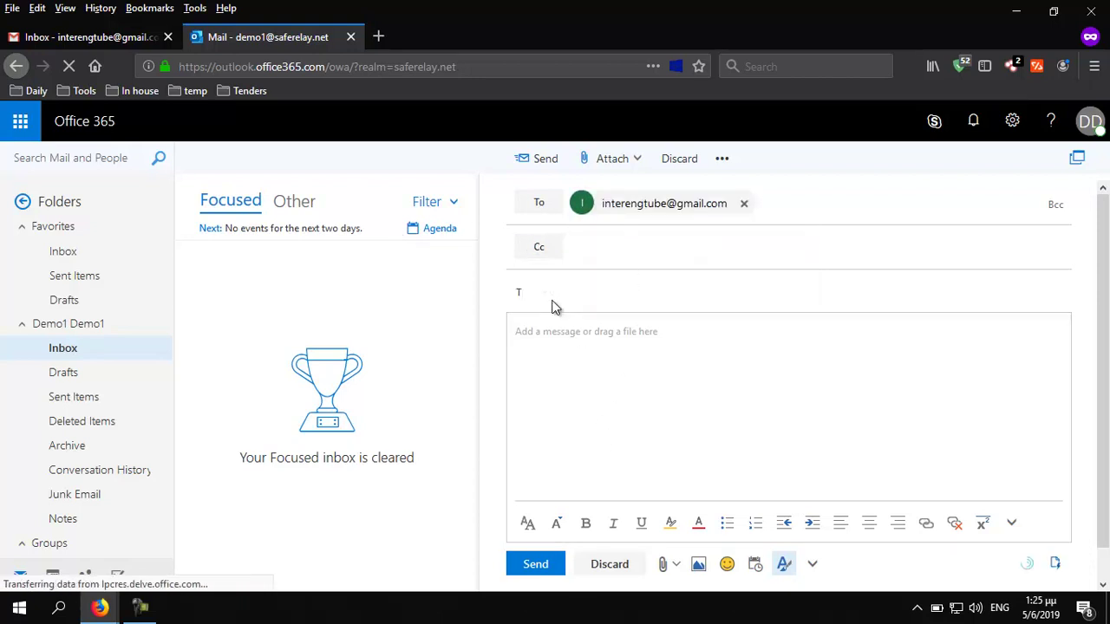
type("est outgoing")
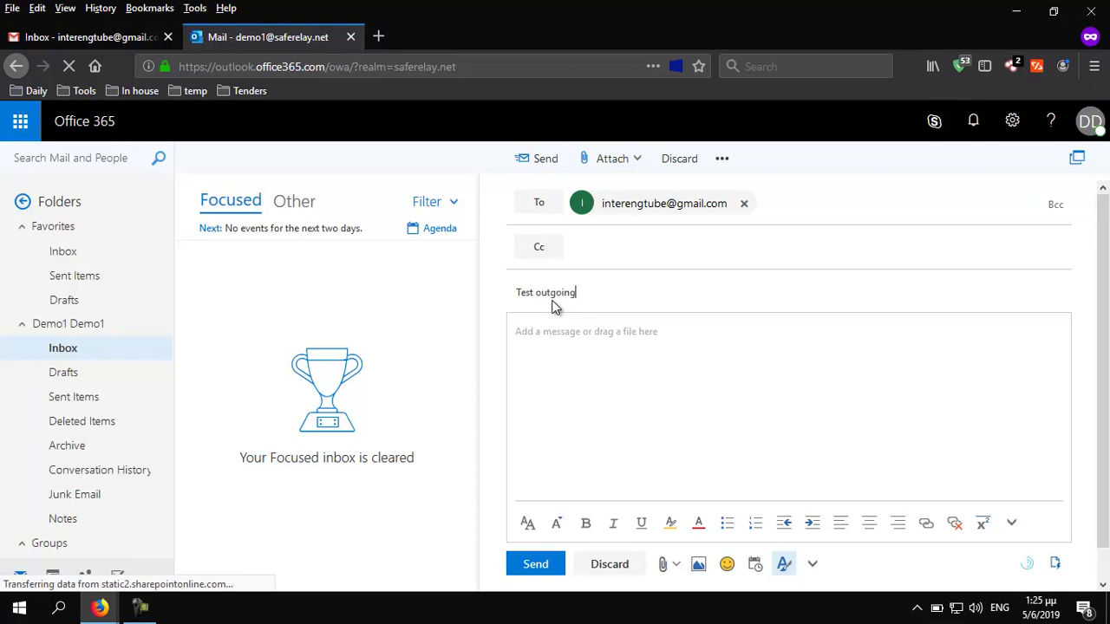
left_click(537, 564)
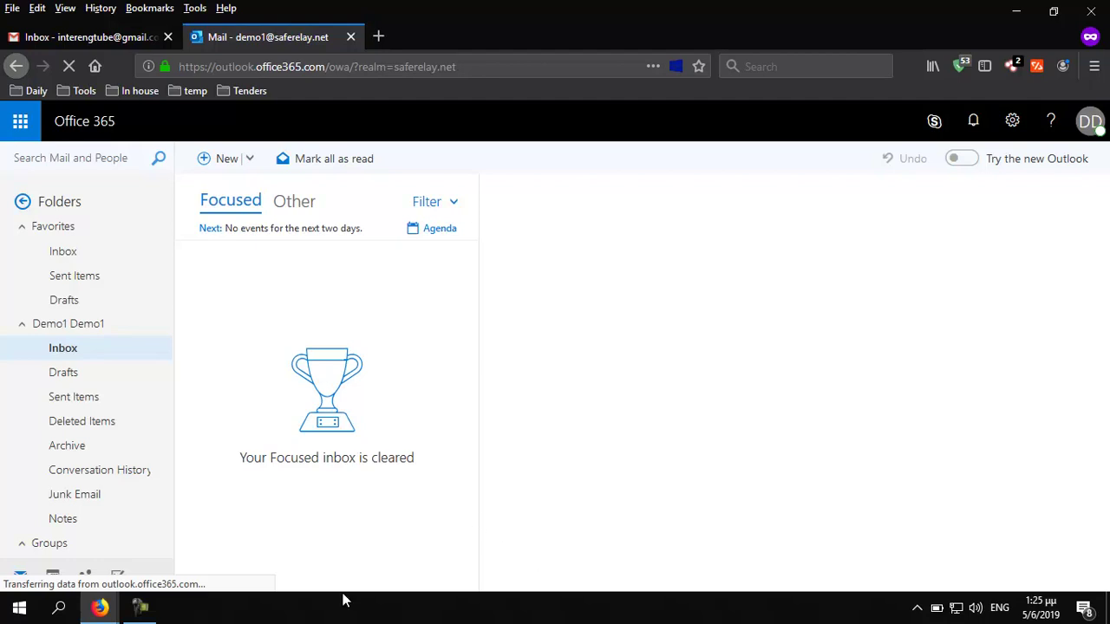
left_click(108, 613)
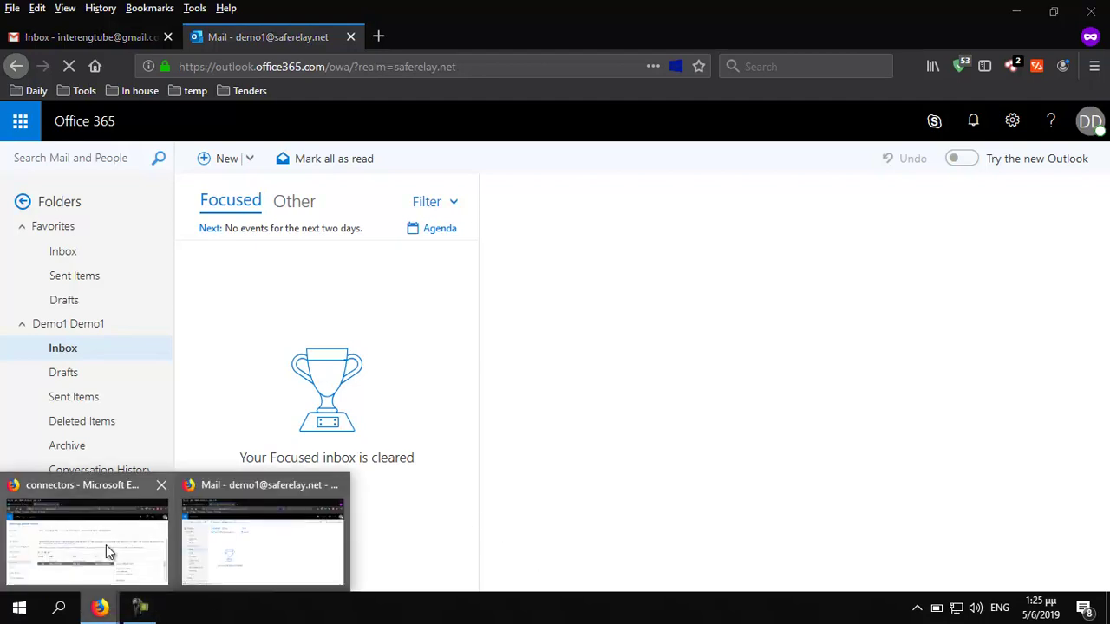
Search tracked messages from the last 30 minutes on the Clearswift gateway and open the Test outgoing message
left_click(106, 544)
left_click(89, 38)
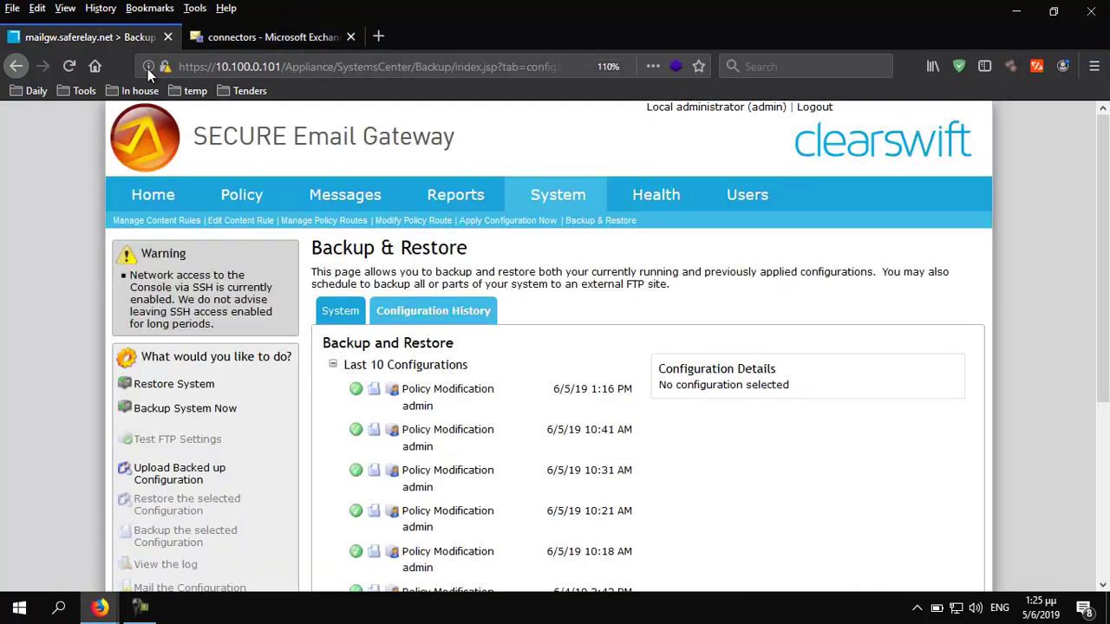
mouse_move(368, 225)
left_click(364, 270)
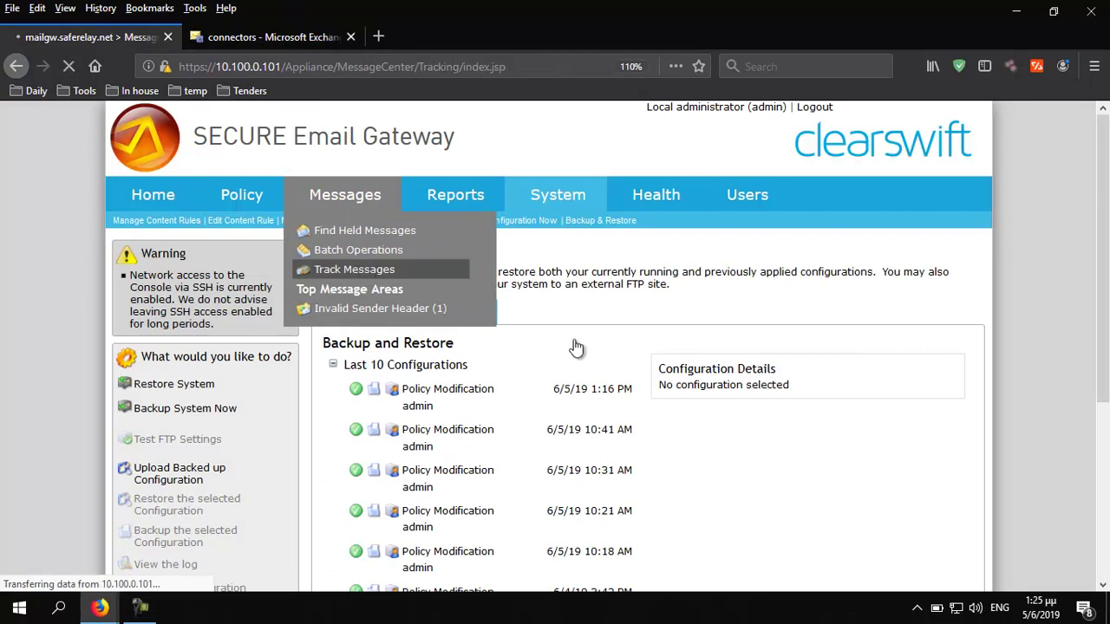
scroll(686, 424, "down", 3)
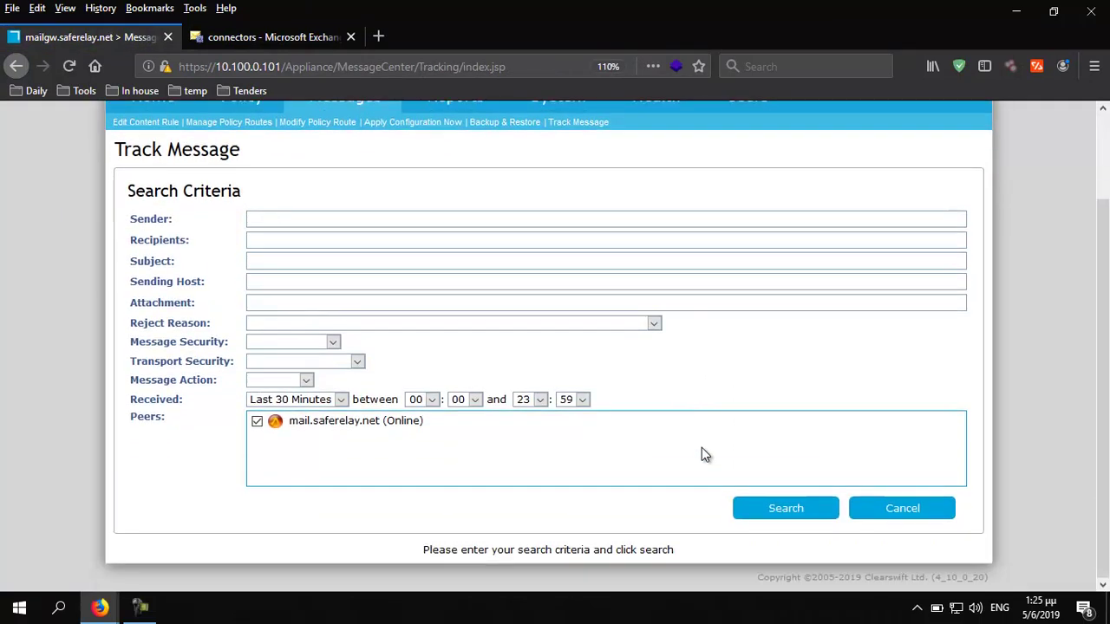
left_click(783, 518)
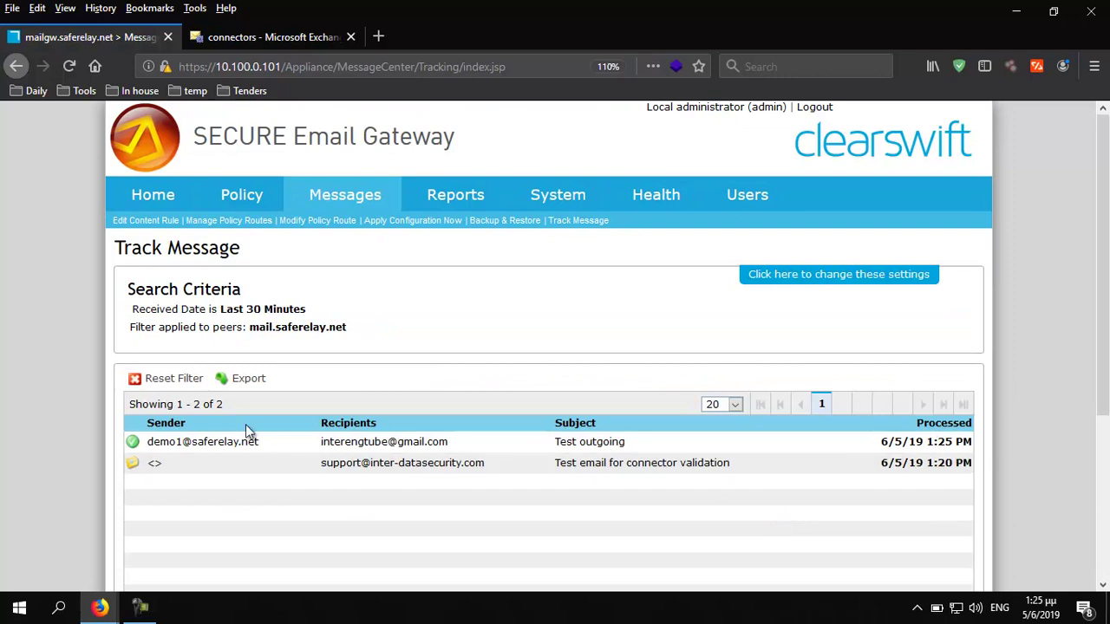
double_click(193, 451)
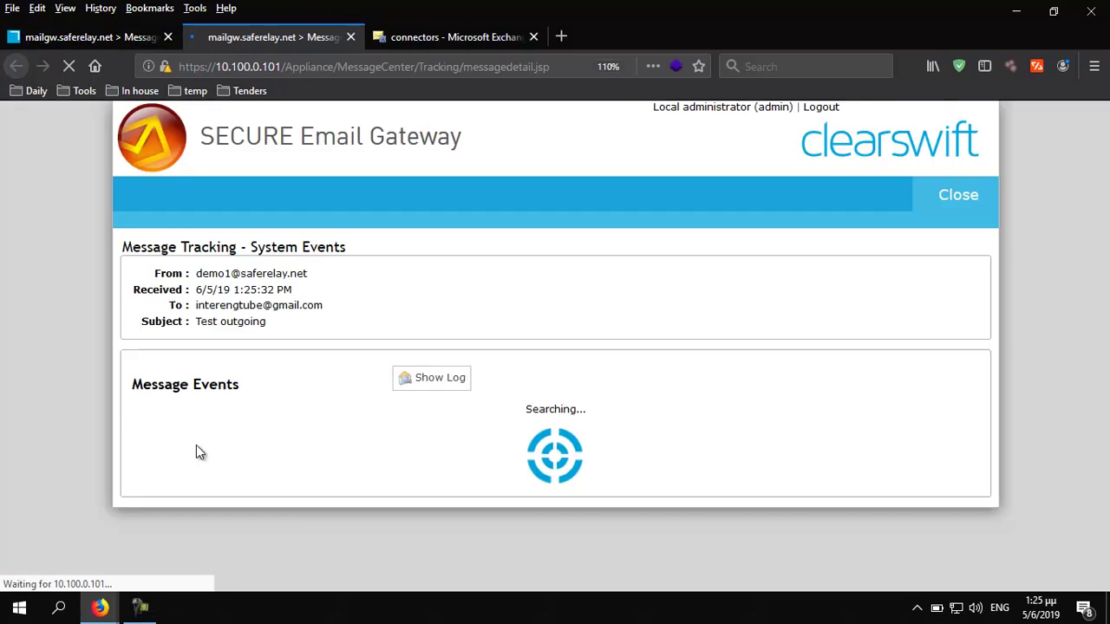
Check its events: sent from 104.47.2.51 over TLS, routed My Company-Anyone, delivered to gmail-smtp-in.l.google.com
scroll(607, 347, "down", 2)
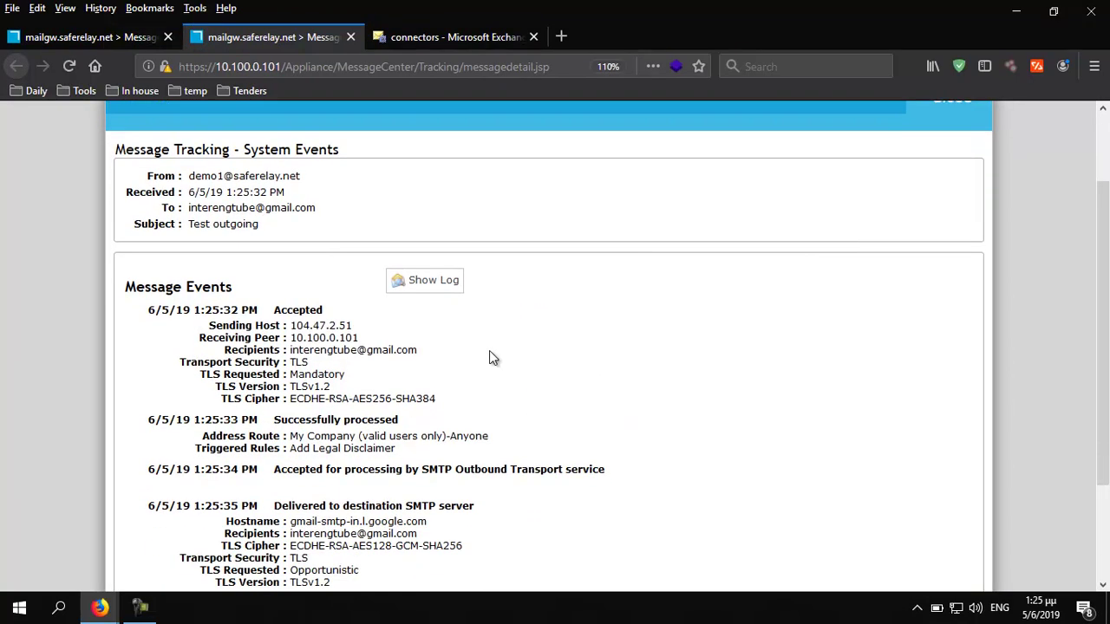
left_click_drag(367, 328, 290, 327)
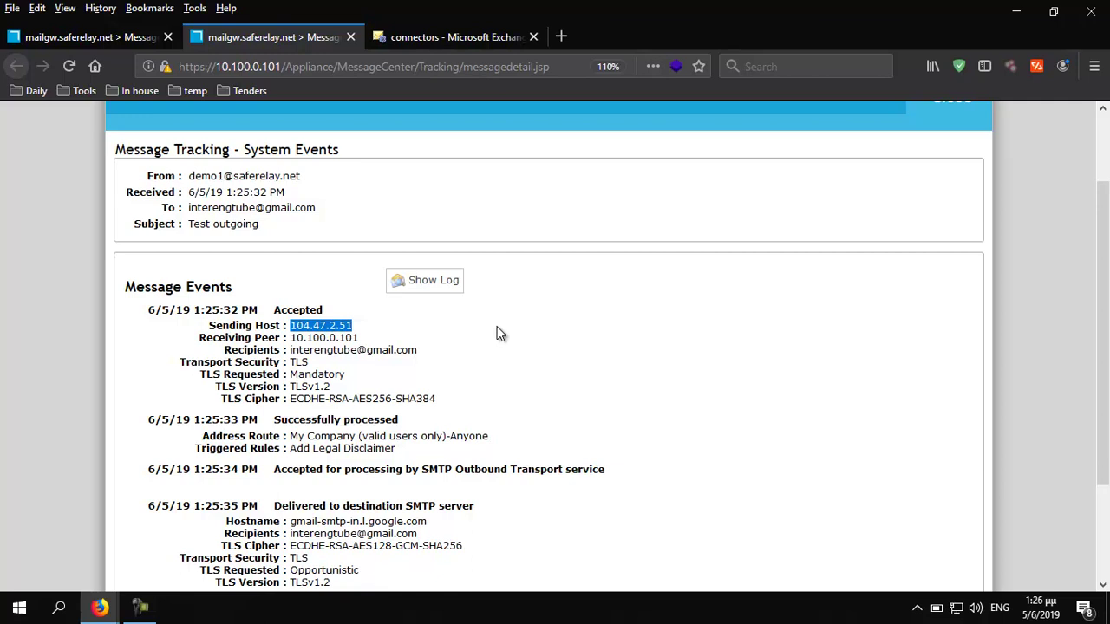
scroll(487, 348, "down", 2)
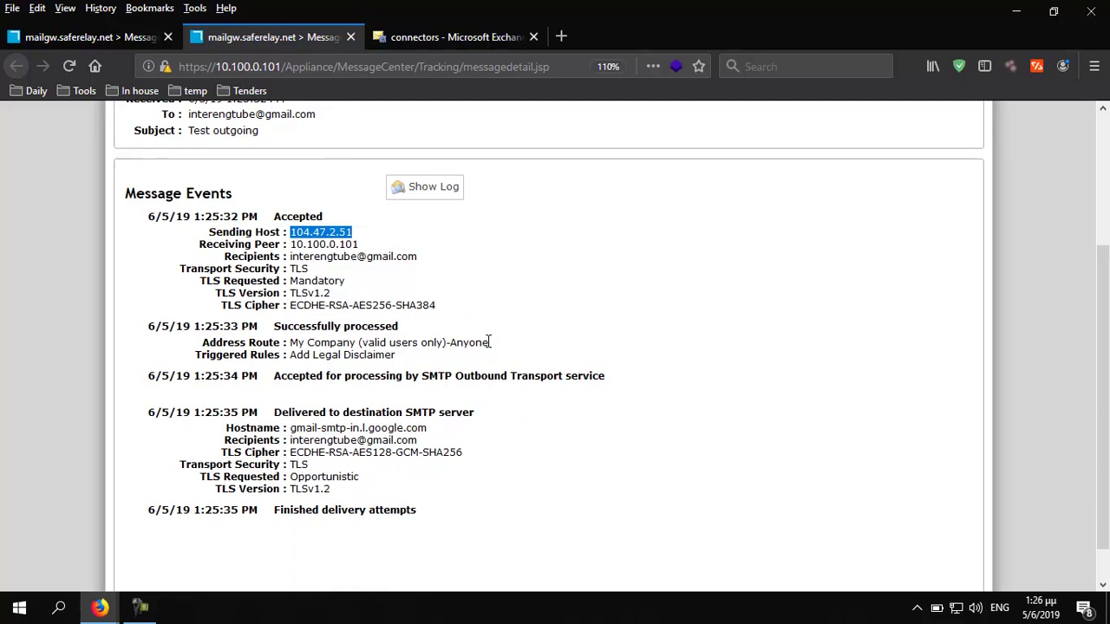
left_click_drag(292, 264, 444, 304)
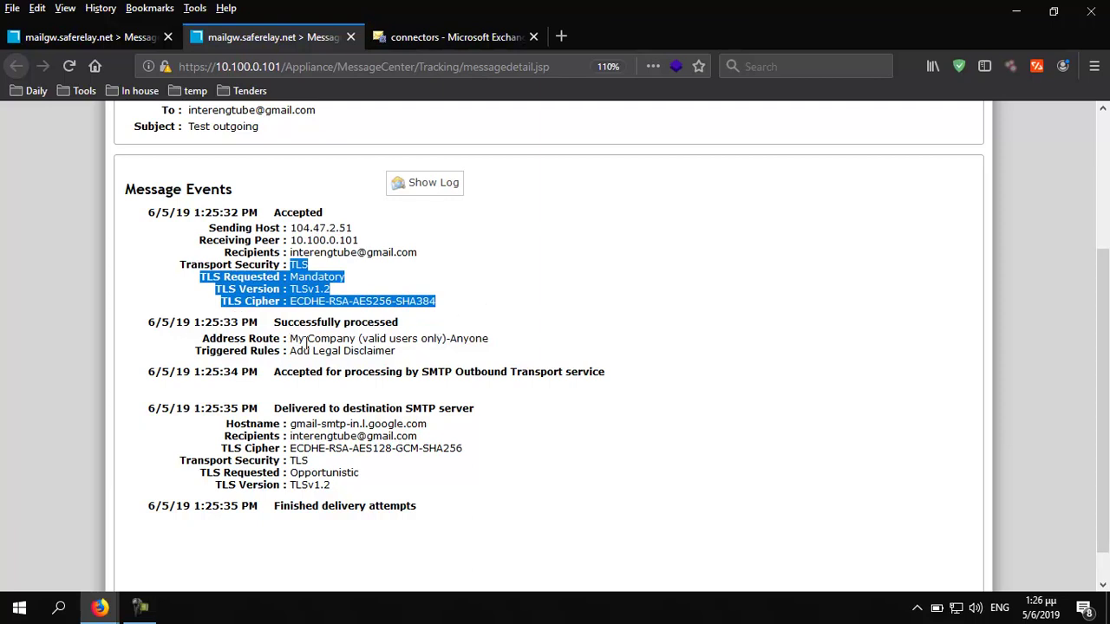
left_click_drag(290, 339, 493, 340)
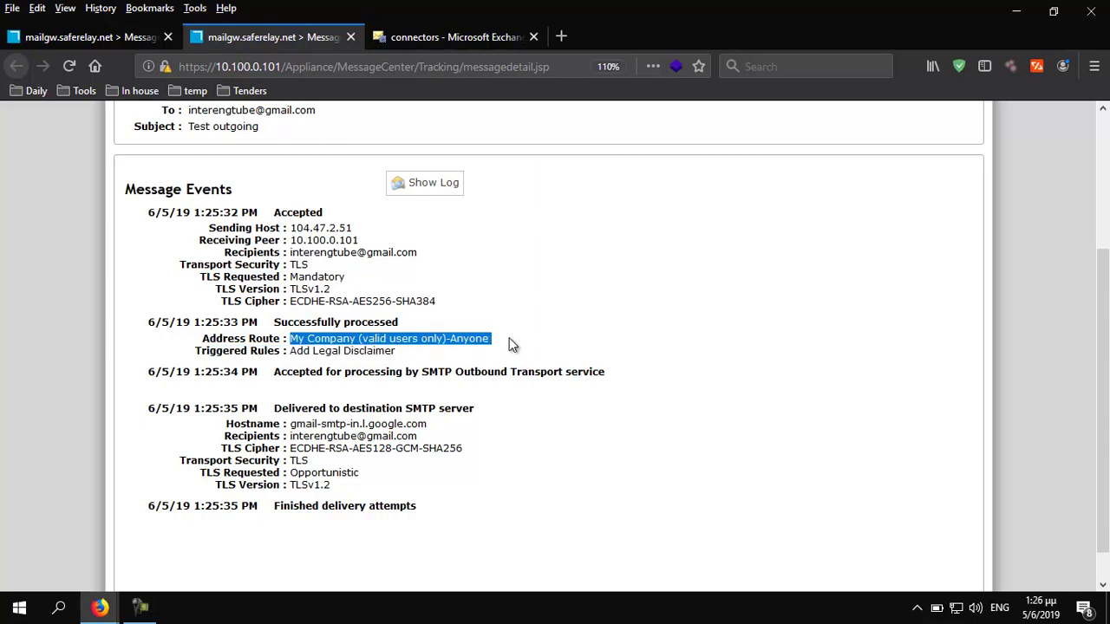
left_click_drag(292, 424, 463, 435)
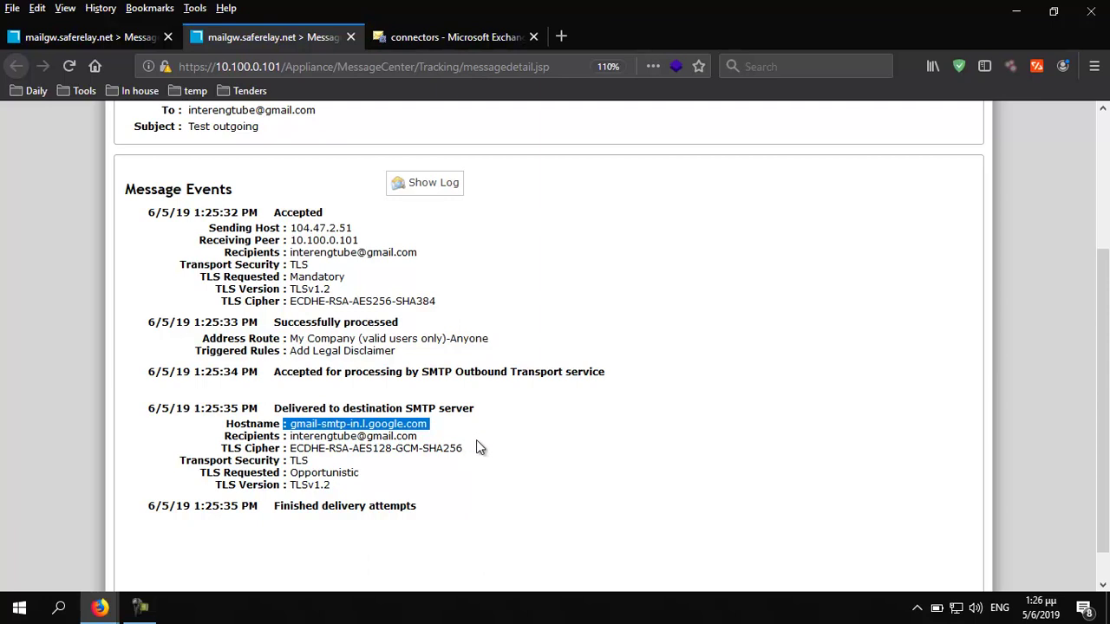
left_click(493, 461)
Refresh the Gmail inbox and open the received Test outgoing email
mouse_move(100, 607)
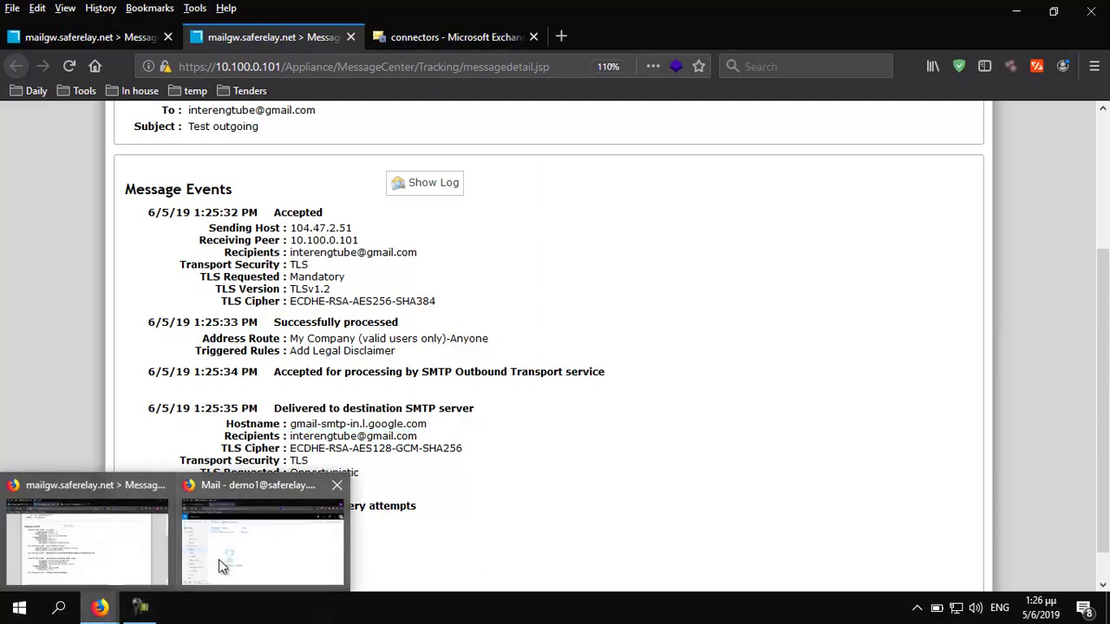
left_click(205, 562)
left_click(91, 36)
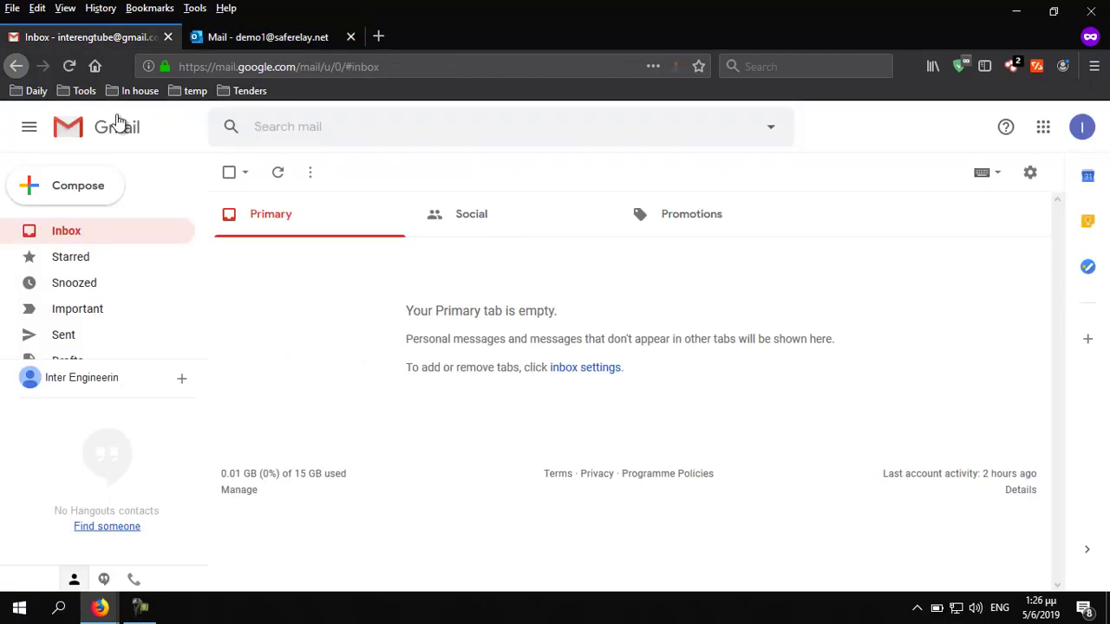
left_click(67, 240)
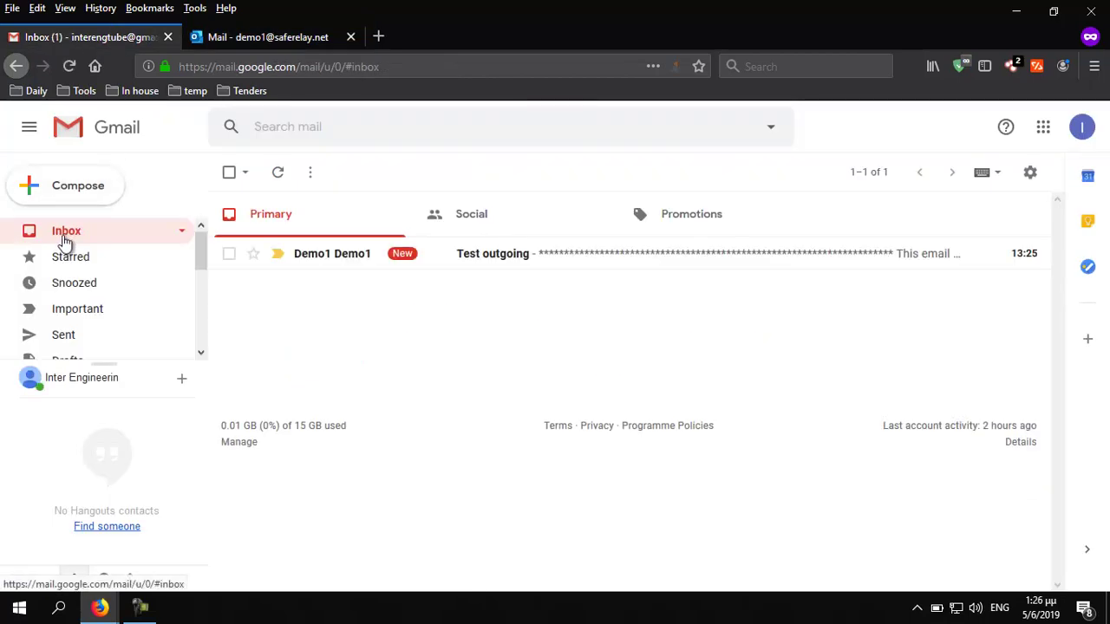
left_click(514, 271)
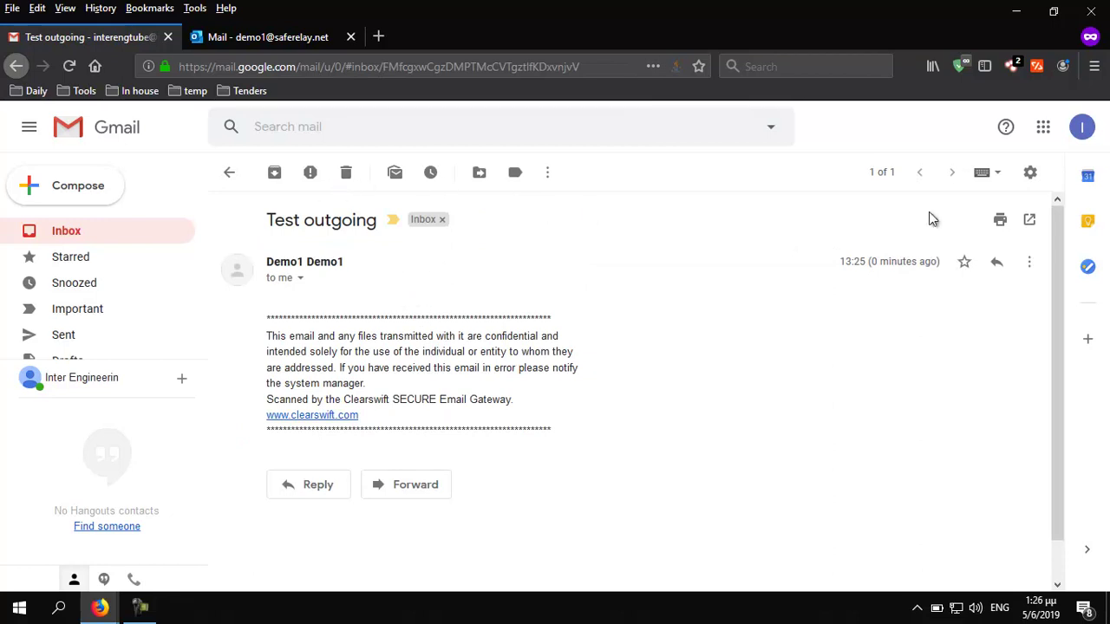
Reply to it with the subject changed to 'Test incoming' and send the reply
left_click(997, 265)
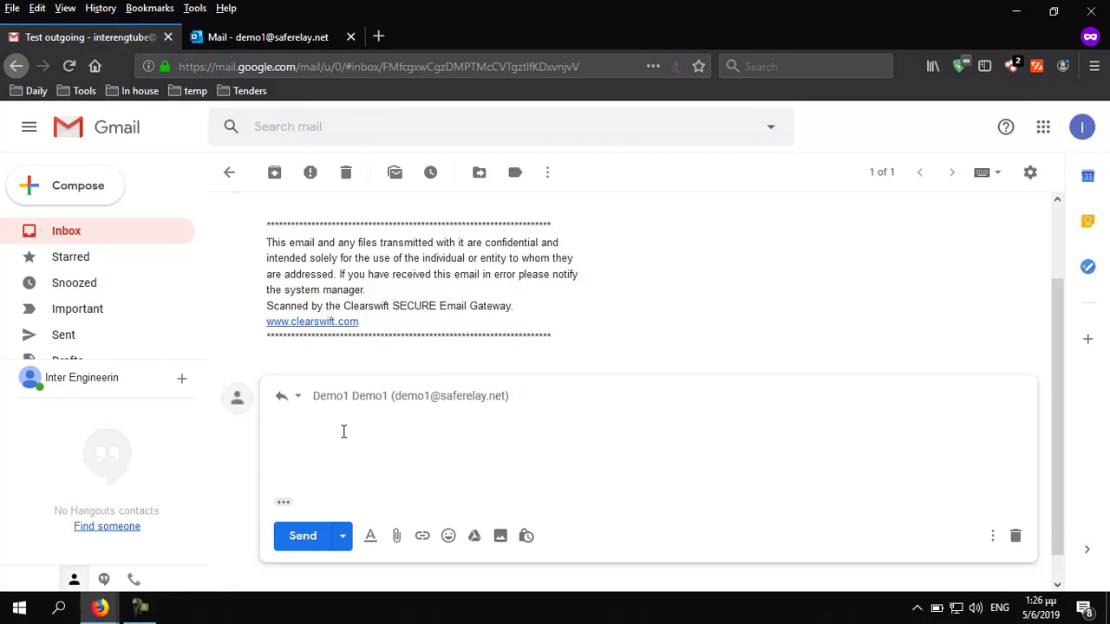
left_click(466, 396)
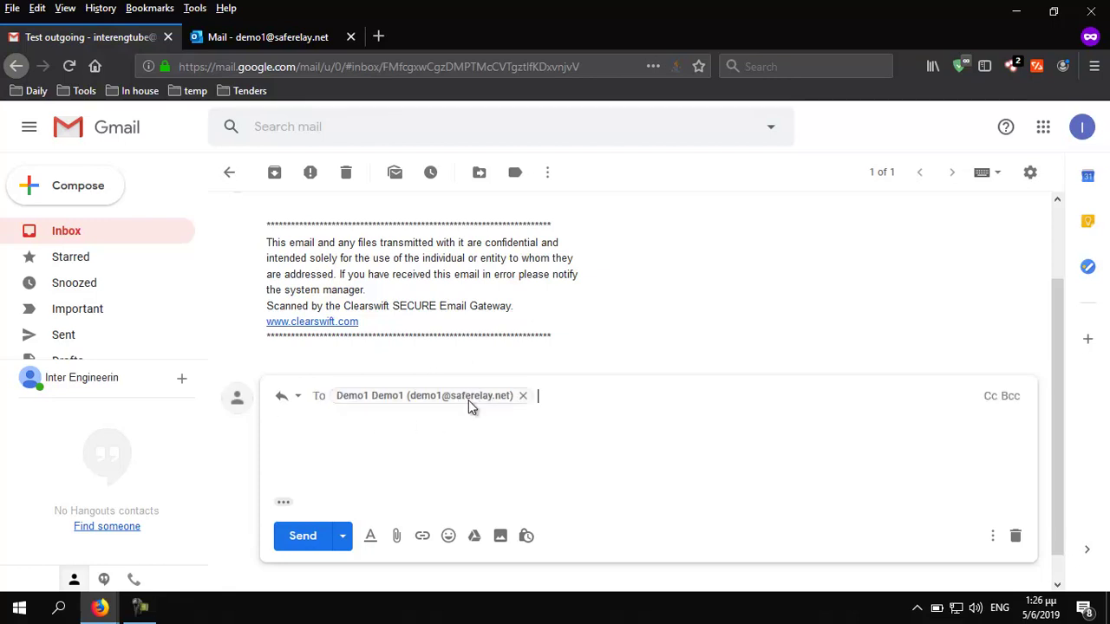
left_click(297, 399)
left_click(322, 491)
left_click(742, 293)
left_click_drag(742, 292, 595, 273)
type("Test incoming")
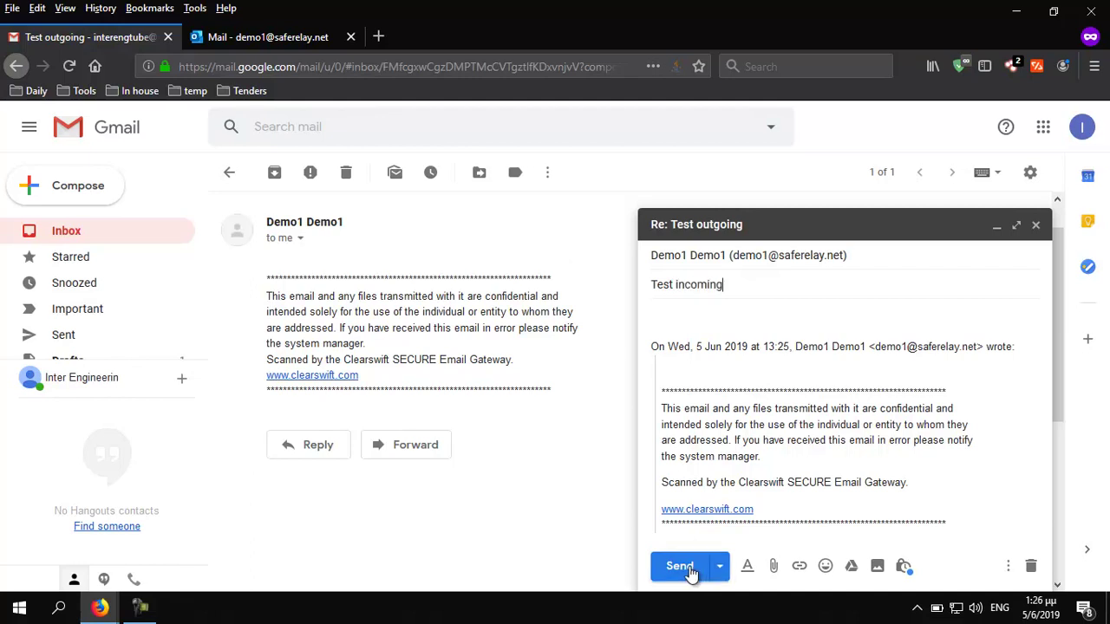
left_click(690, 568)
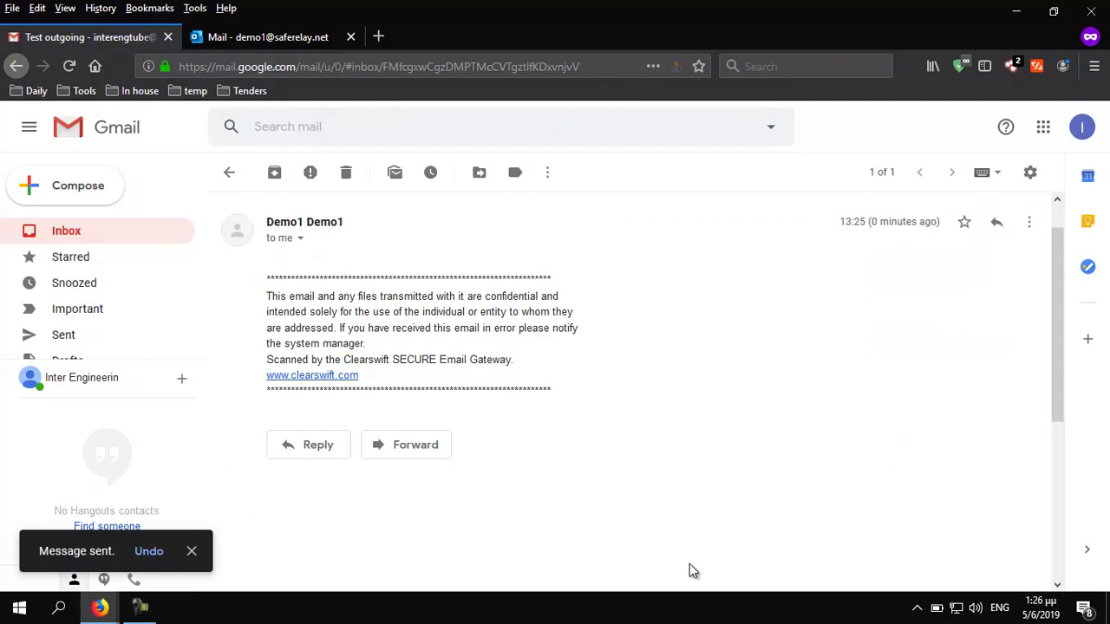
On the Clearswift gateway, close the old detail tab and rerun the message tracking search
mouse_move(97, 605)
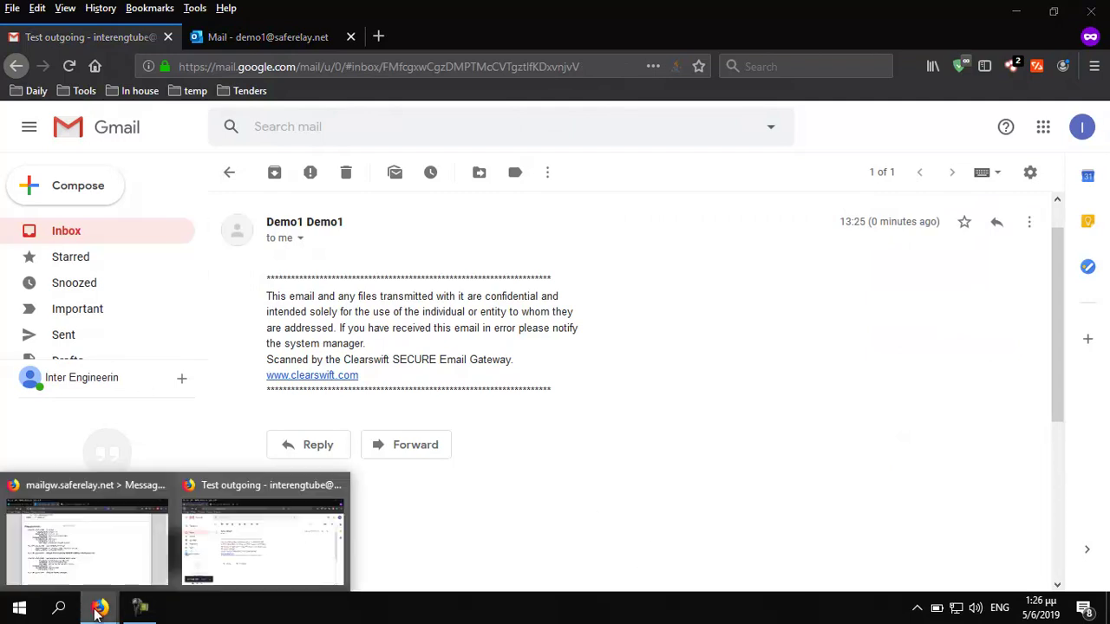
left_click(83, 548)
left_click(351, 38)
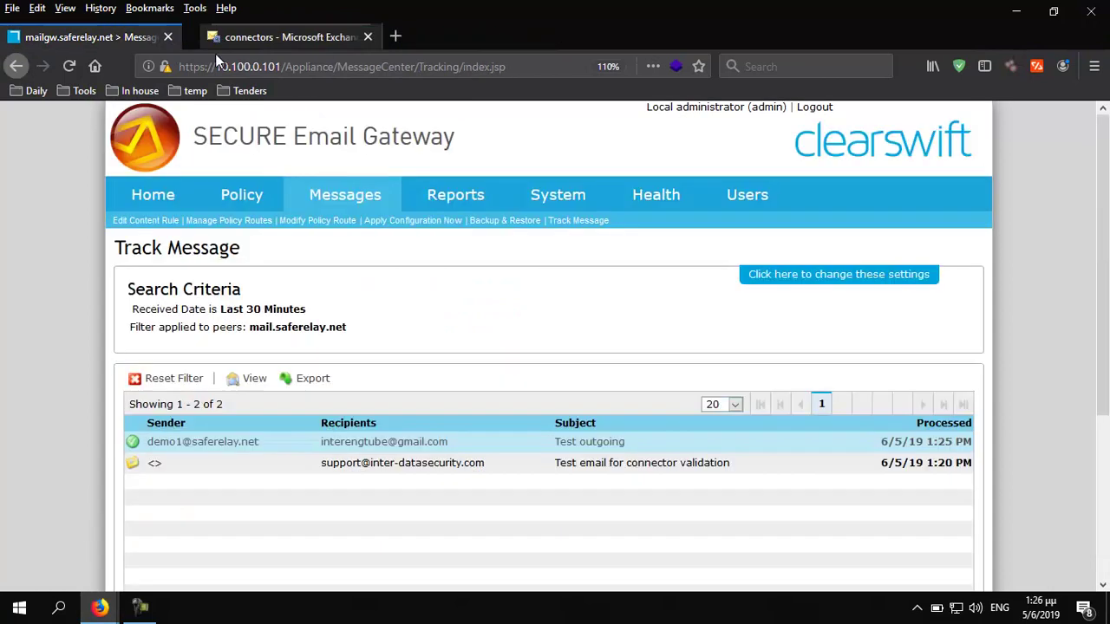
mouse_move(398, 209)
left_click(353, 269)
scroll(847, 449, "down", 2)
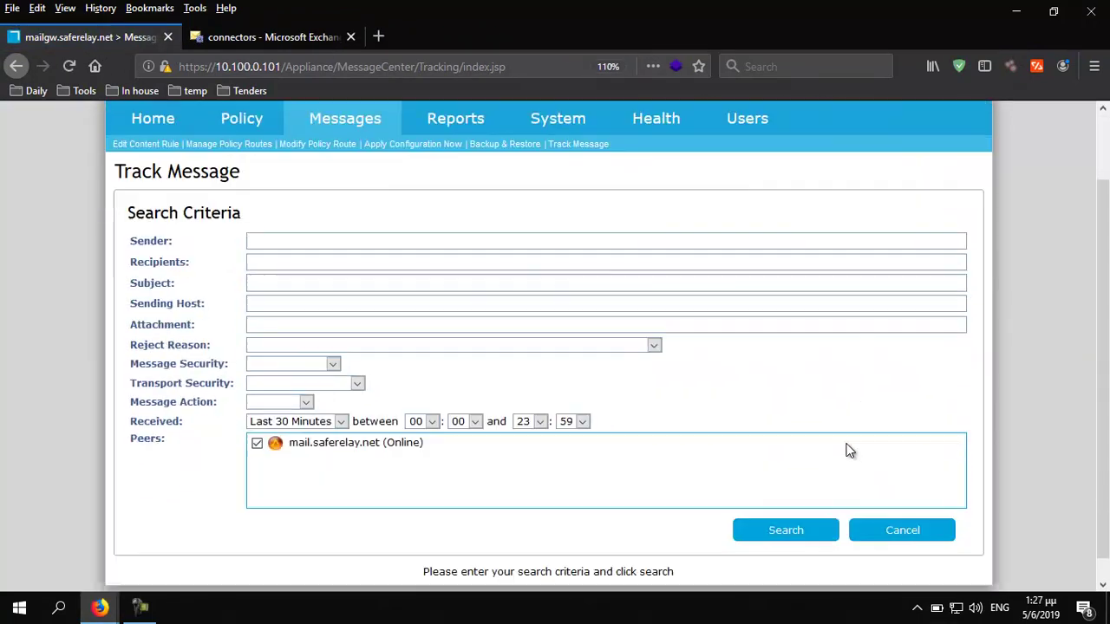
left_click(785, 508)
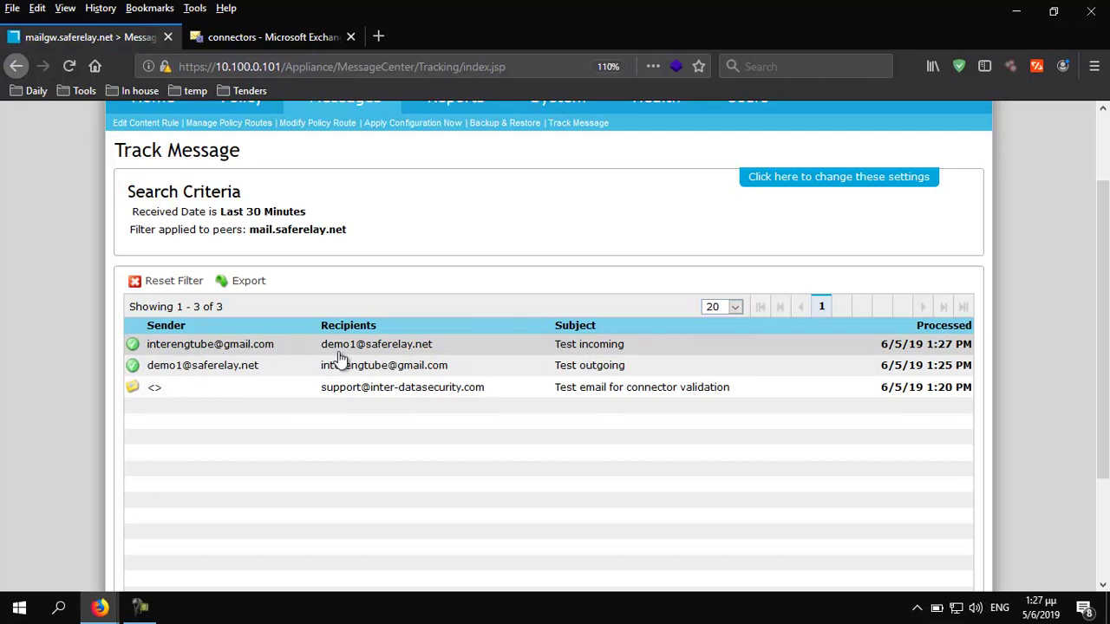
Open Test incoming's events to confirm delivery to saferelay-net.mail.protection.outlook.com
double_click(367, 351)
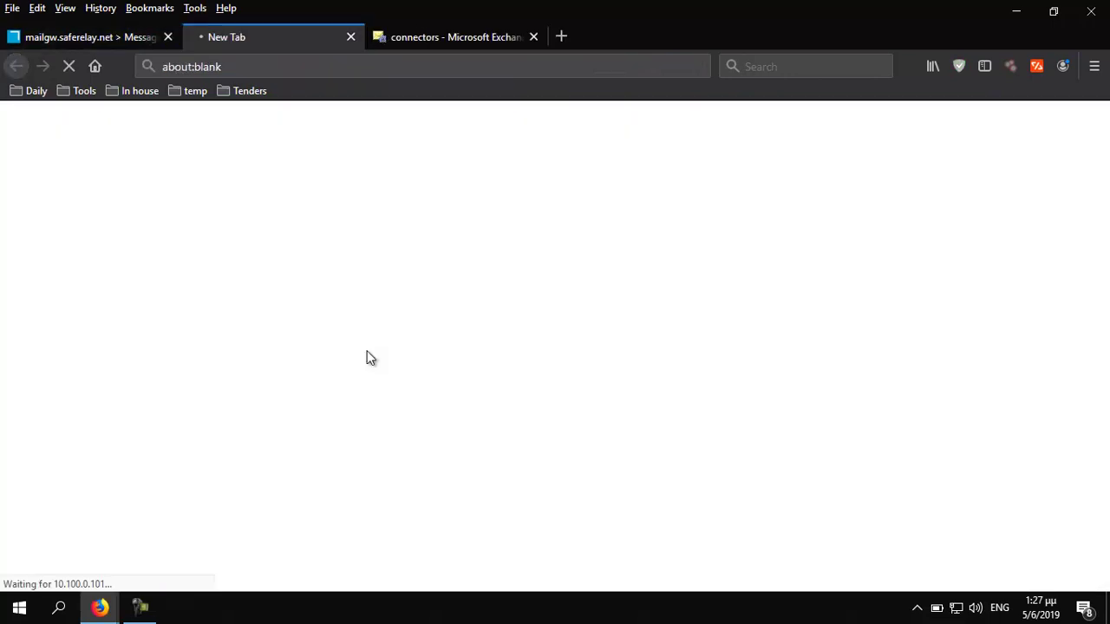
scroll(367, 351, "down", 2)
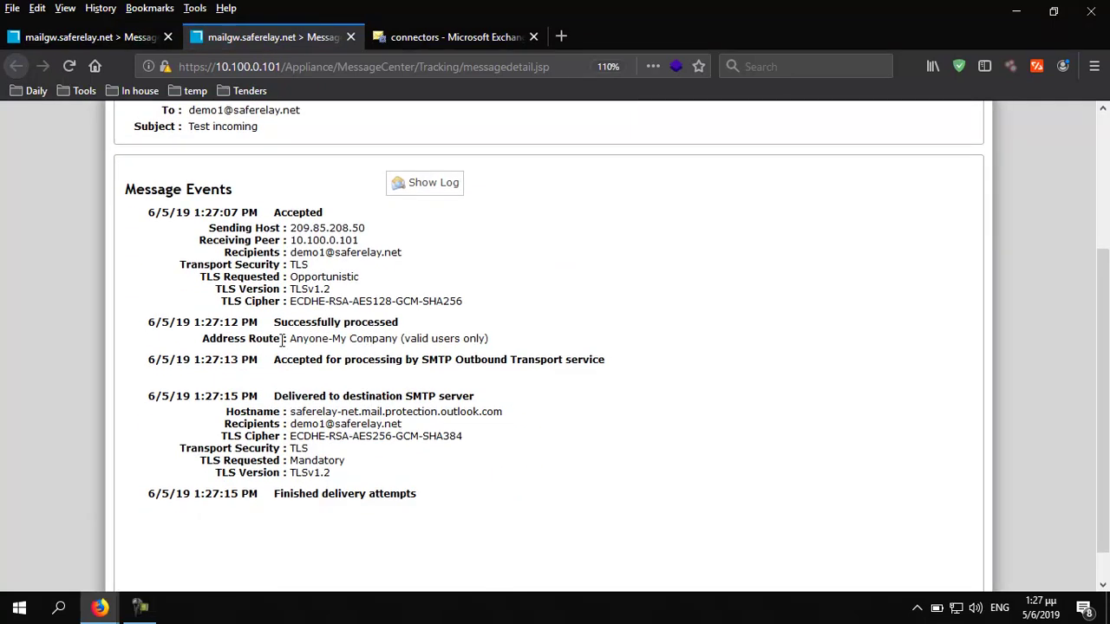
left_click_drag(295, 411, 528, 423)
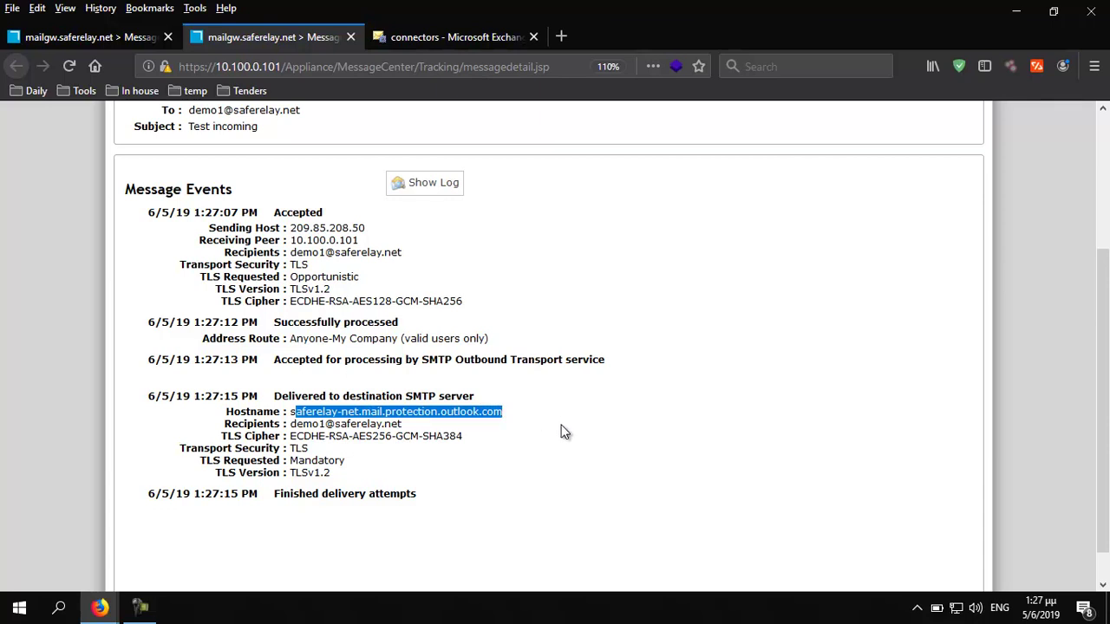
left_click(494, 416)
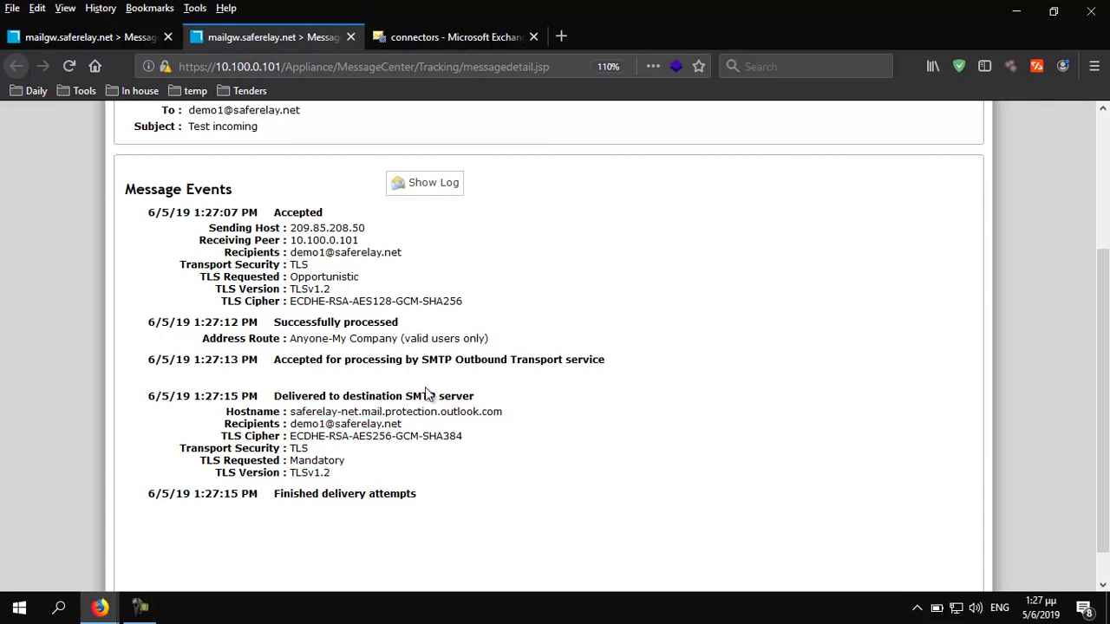
Open the Test incoming message from the Office 365 mailbox Inbox
mouse_move(119, 612)
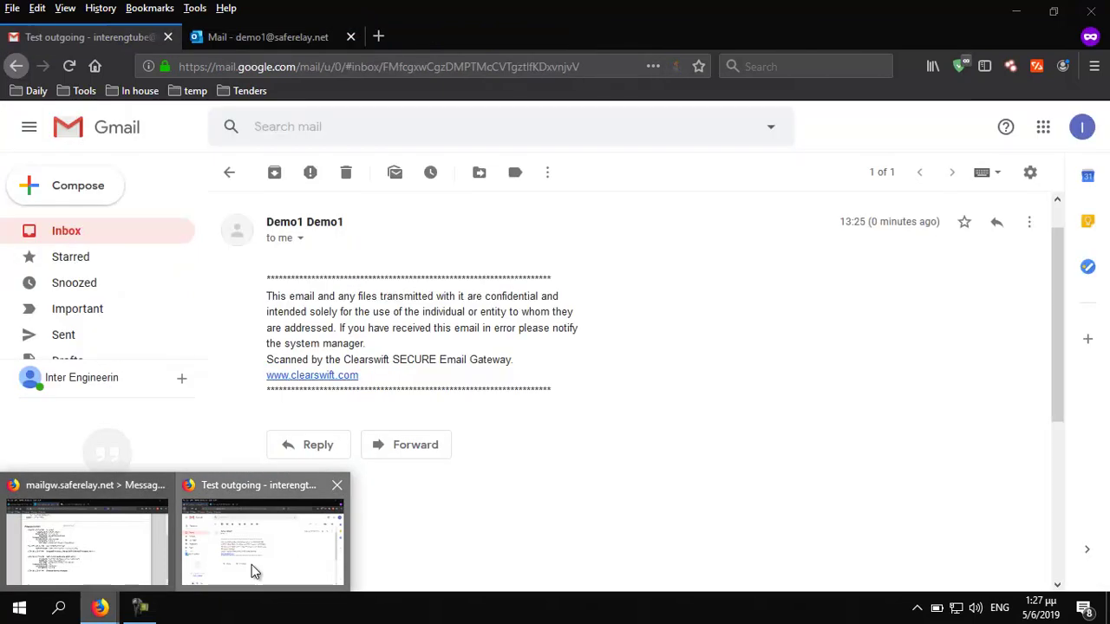
left_click(251, 564)
left_click(284, 37)
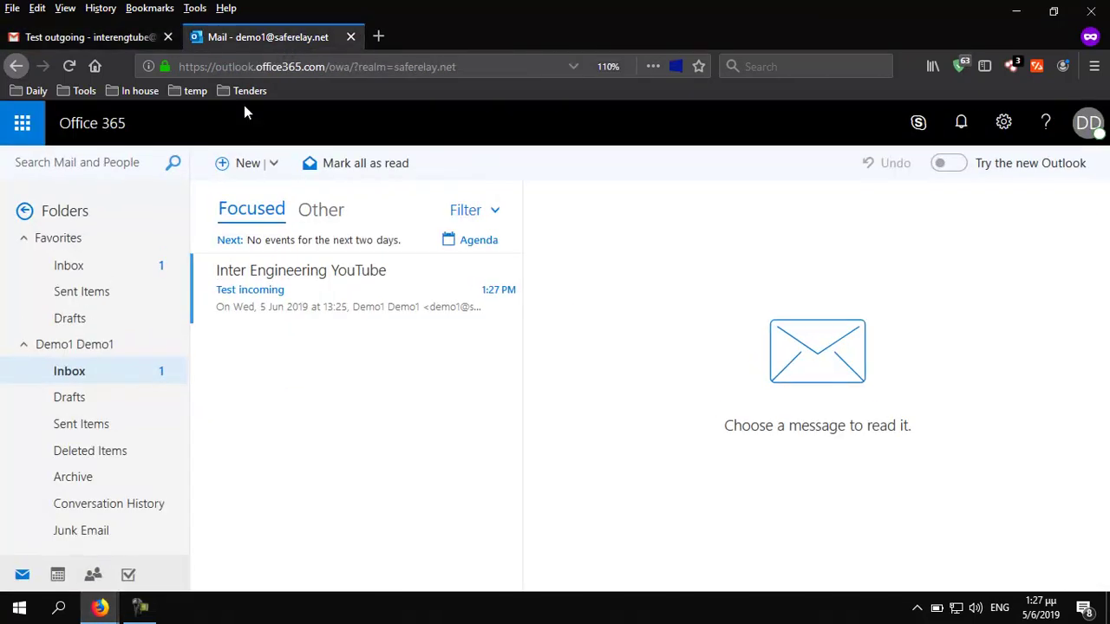
left_click(73, 267)
left_click(258, 293)
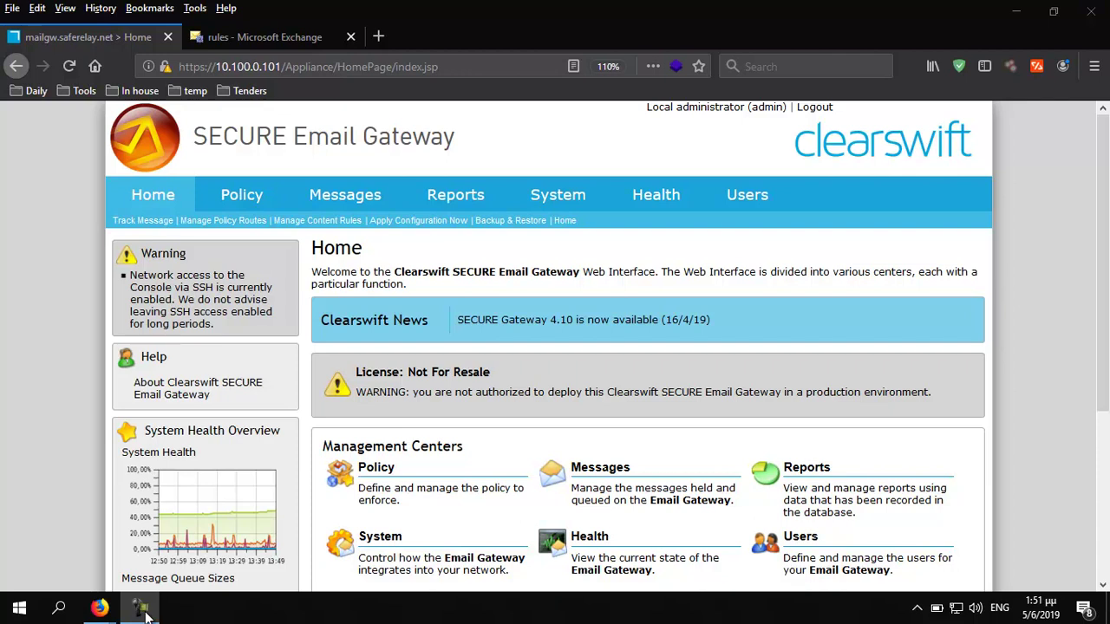
Copy mail policy route 1 (Empty Senders/My Company to Anyone) and open the copy for editing
mouse_move(256, 215)
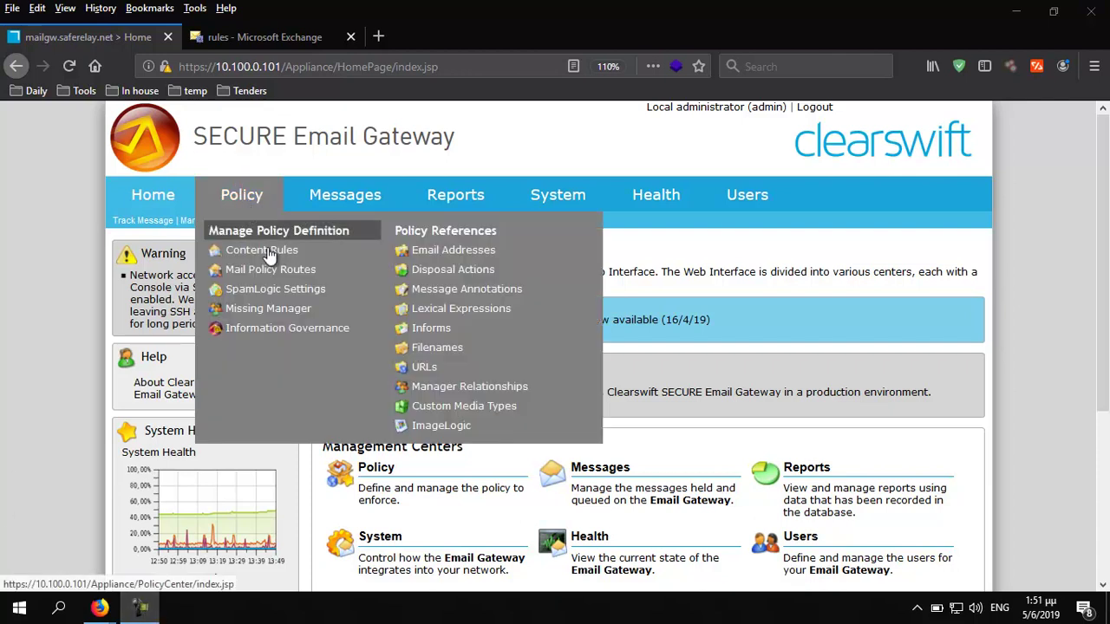
left_click(305, 270)
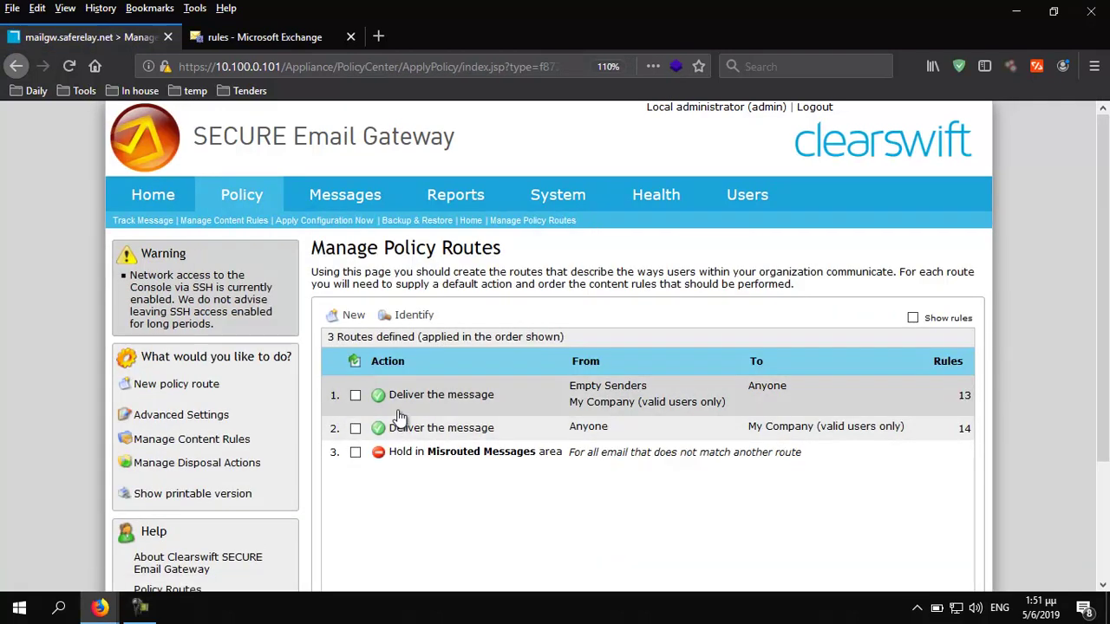
left_click(355, 396)
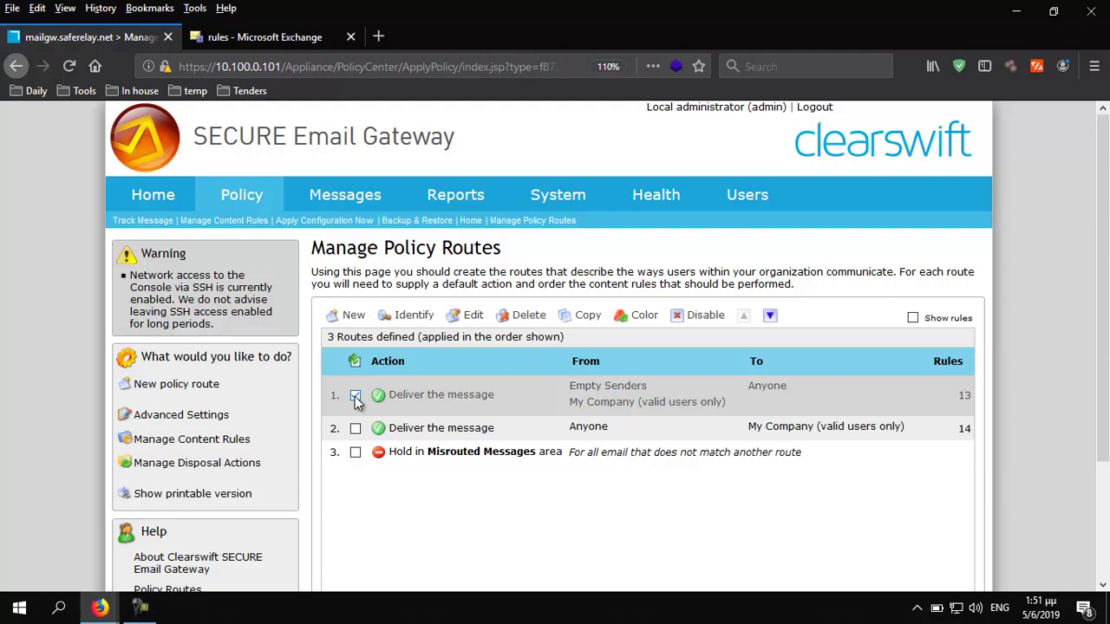
left_click(587, 317)
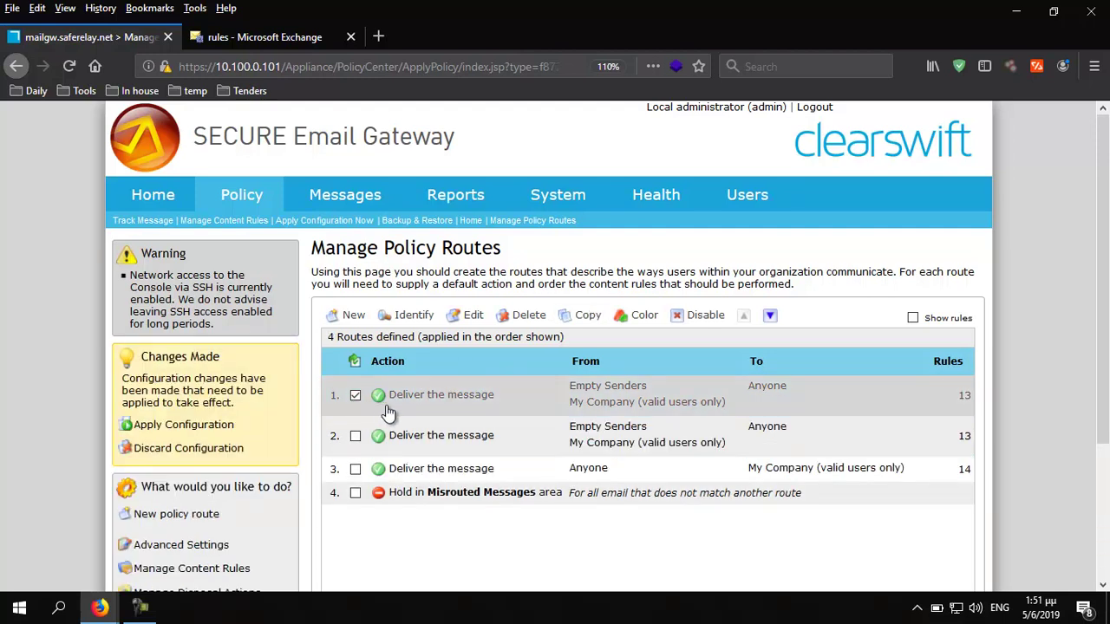
left_click(471, 319)
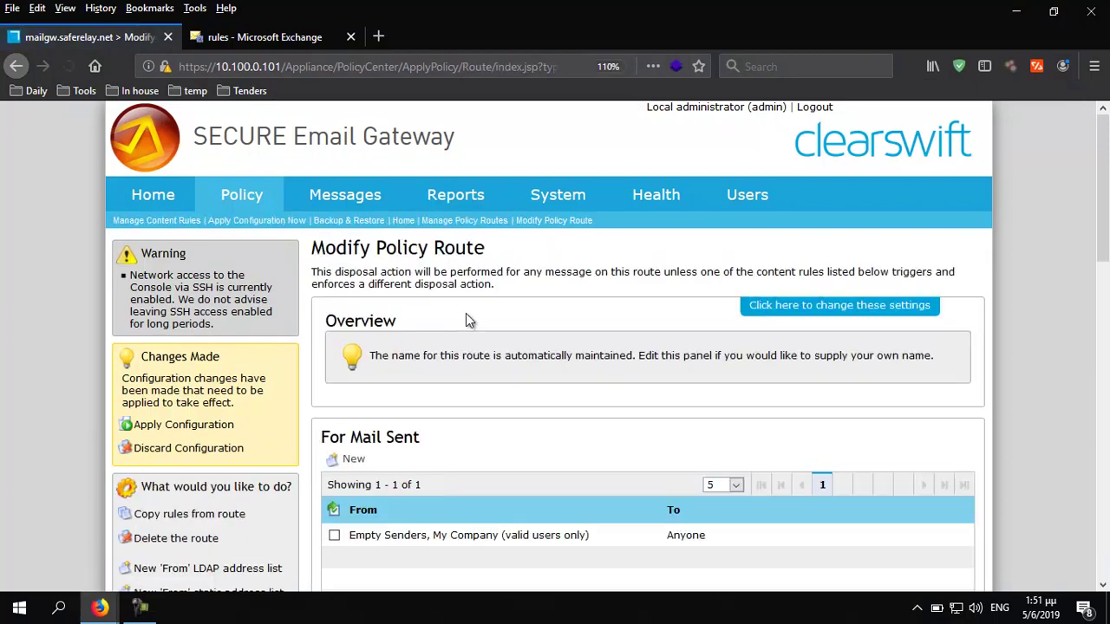
Drop Empty Senders and Anyone, setting the route to My Company (valid users only) to My Company (valid users only)
scroll(465, 319, "down", 3)
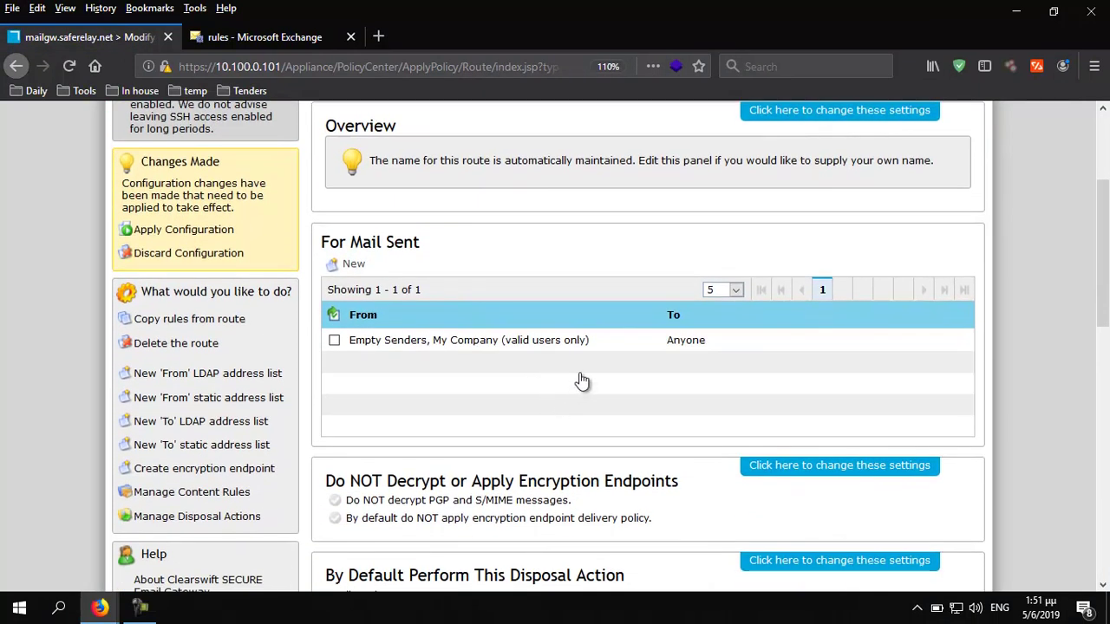
left_click(335, 343)
left_click(399, 264)
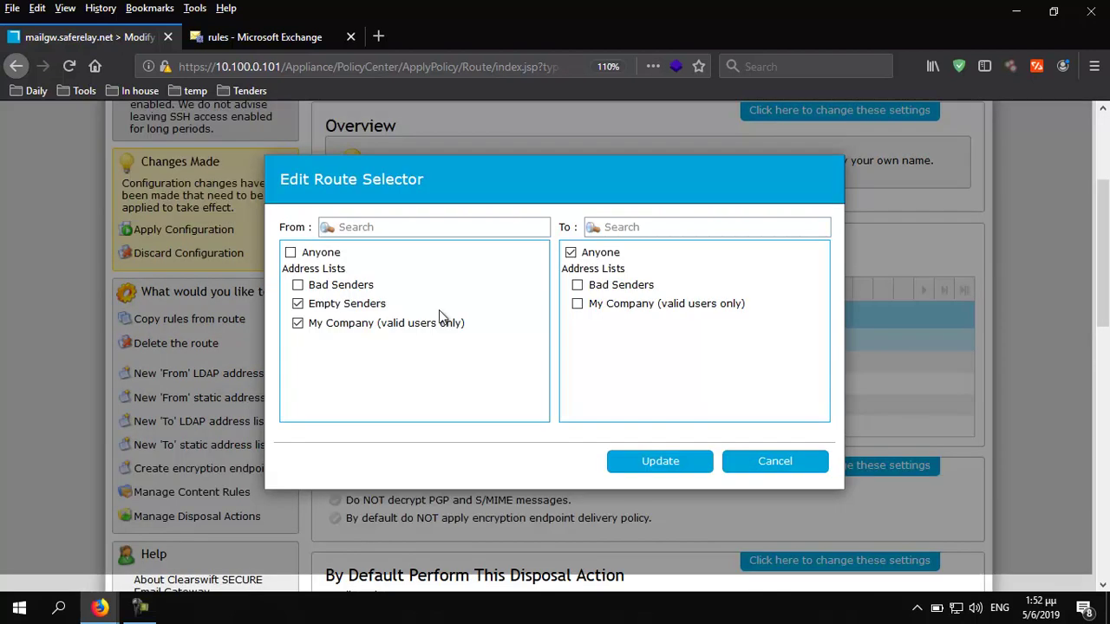
left_click(298, 304)
left_click(570, 252)
left_click(578, 304)
left_click(662, 466)
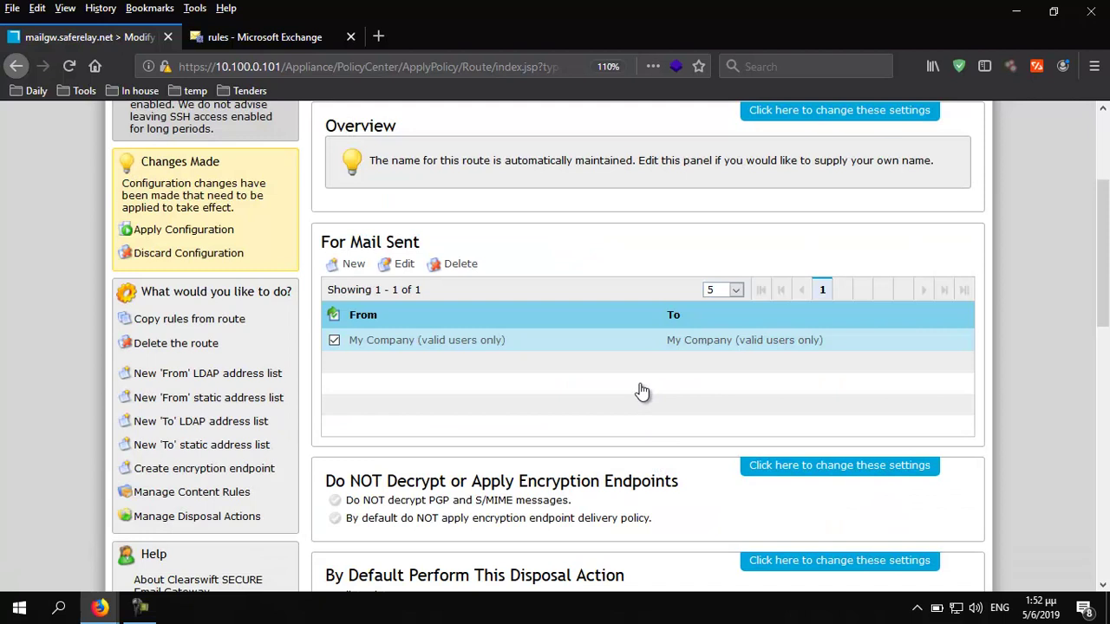
scroll(663, 371, "down", 2)
scroll(661, 362, "down", 1)
scroll(661, 363, "down", 1)
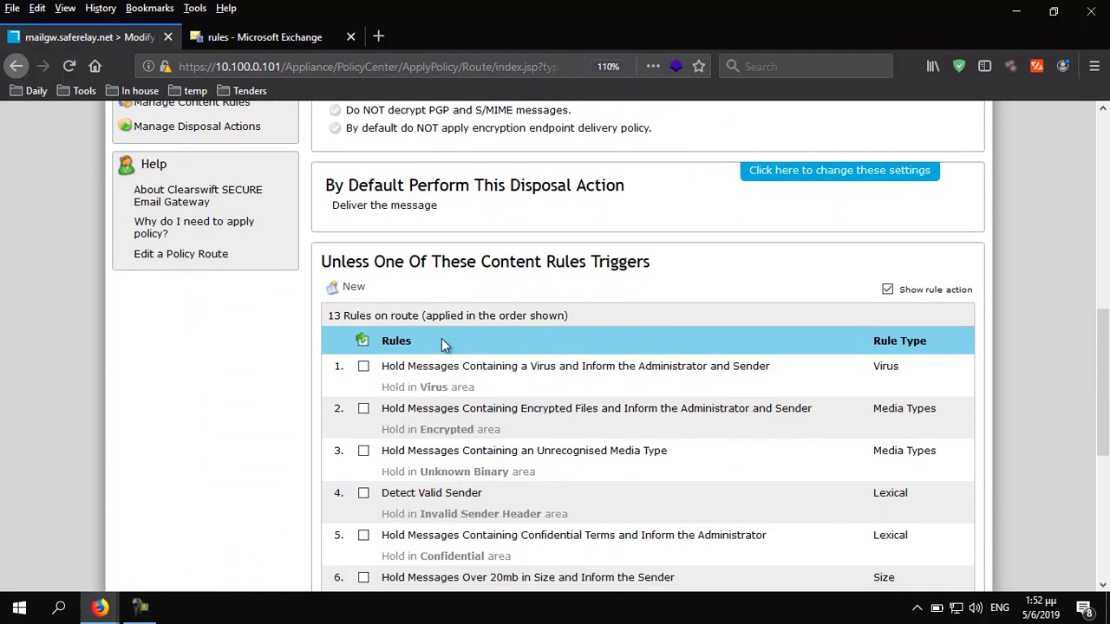
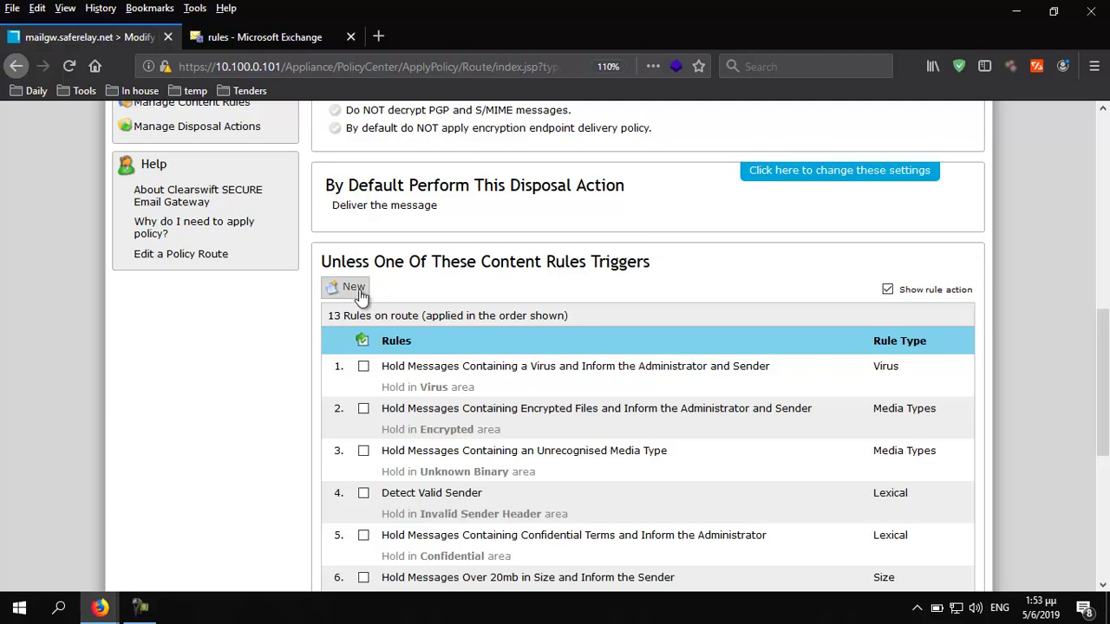
Create a new All traffic content rule on the policy route
left_click(351, 291)
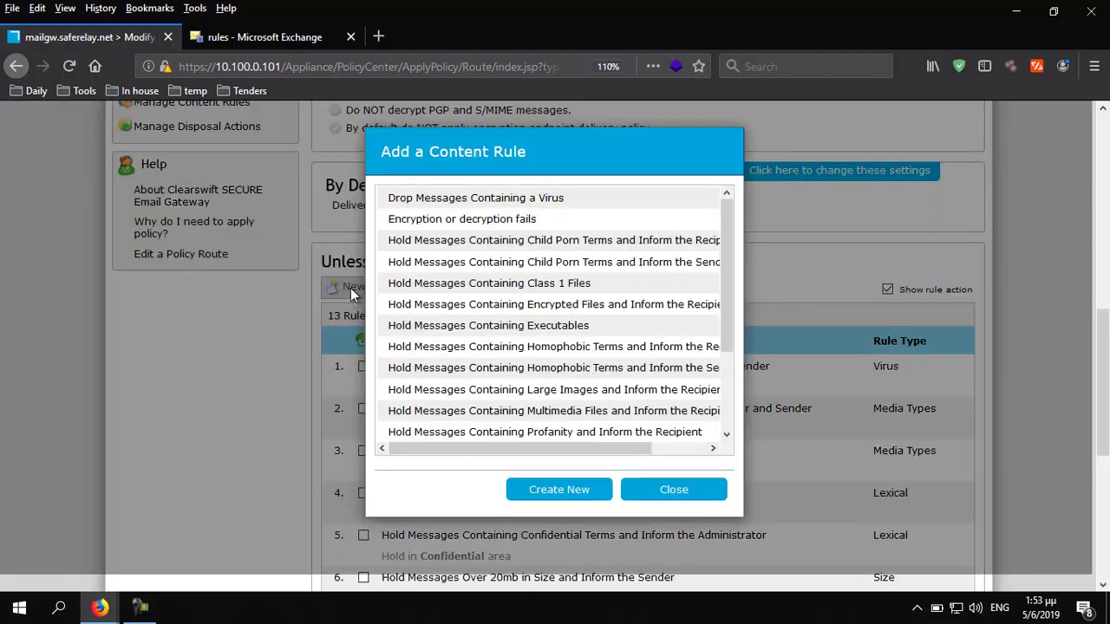
left_click(540, 495)
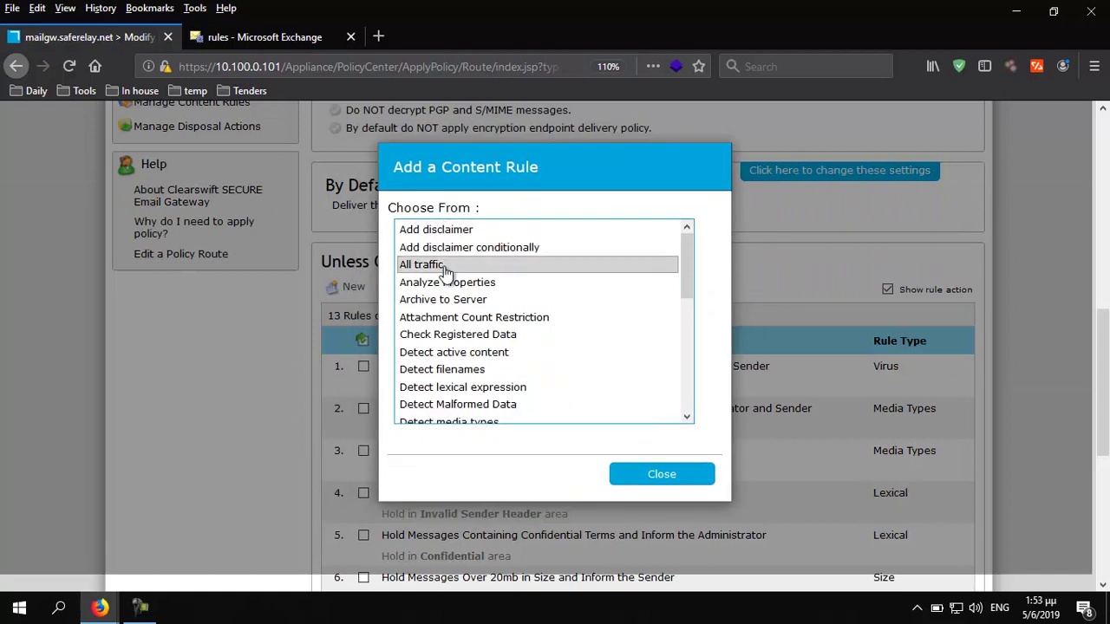
left_click(447, 266)
left_click(665, 496)
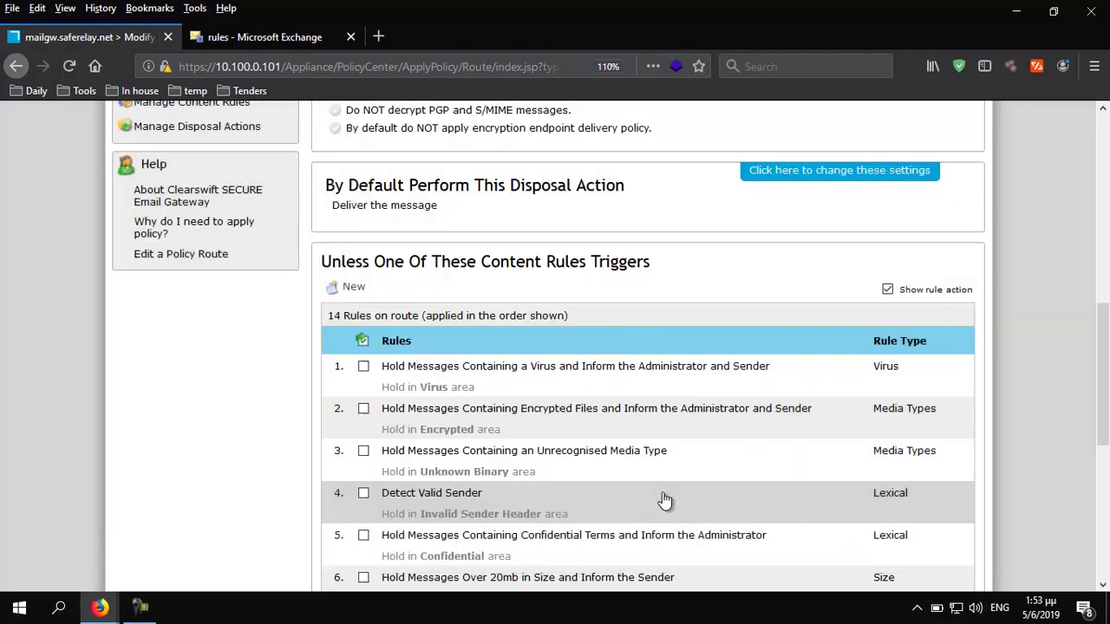
scroll(665, 479, "down", 5)
left_click(403, 510)
Rename the All traffic rule to 'Scanned by SEG' and save it
left_click(403, 506)
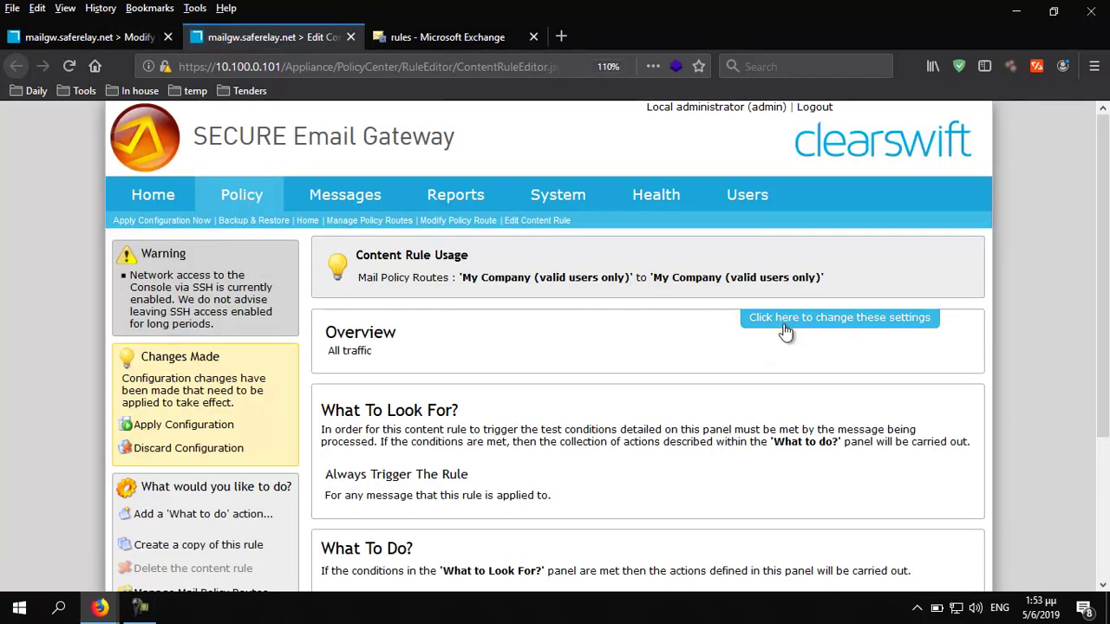
left_click(786, 328)
left_click_drag(418, 361, 337, 351)
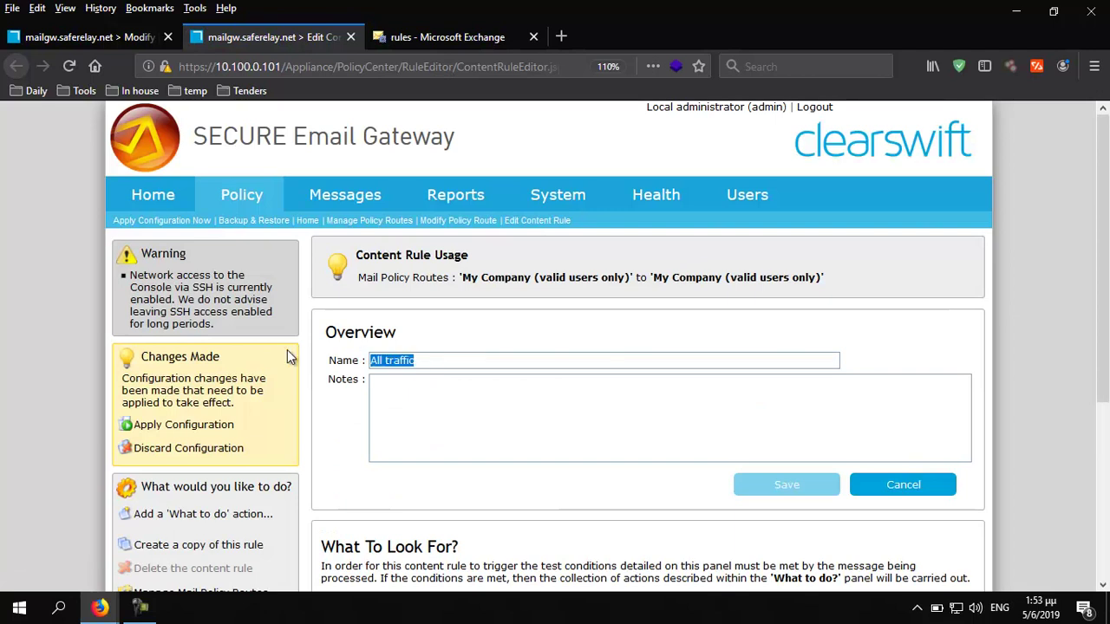
type("Scanned ")
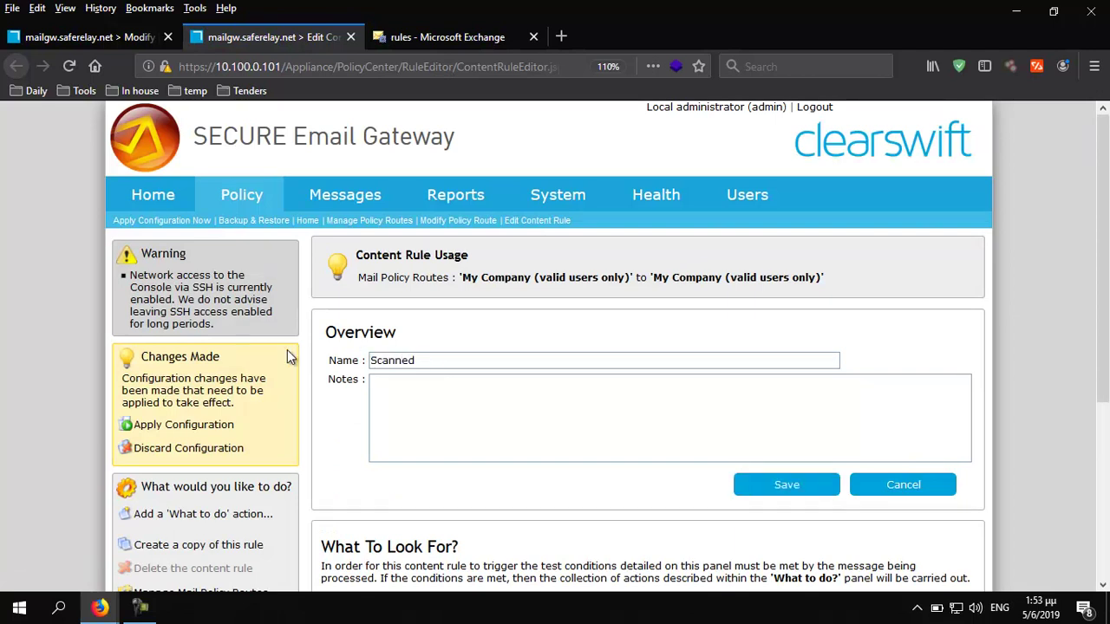
type("by SEG")
left_click(783, 486)
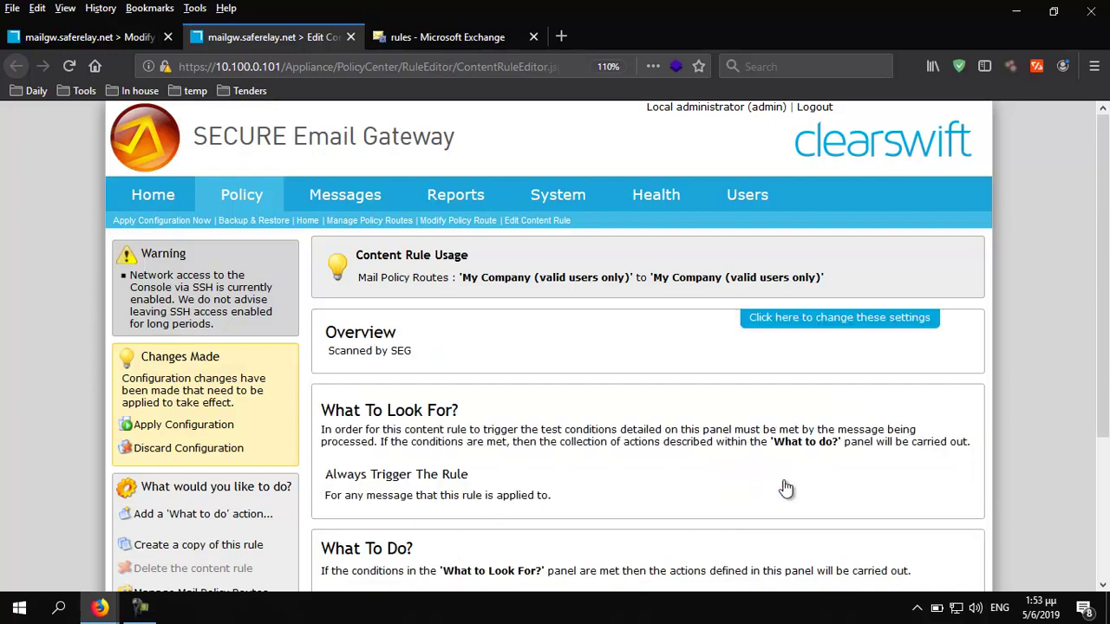
Change the rule's disposal action from 'Deliver the message' to 'Perform no action'
scroll(772, 473, "down", 1)
scroll(770, 473, "down", 1)
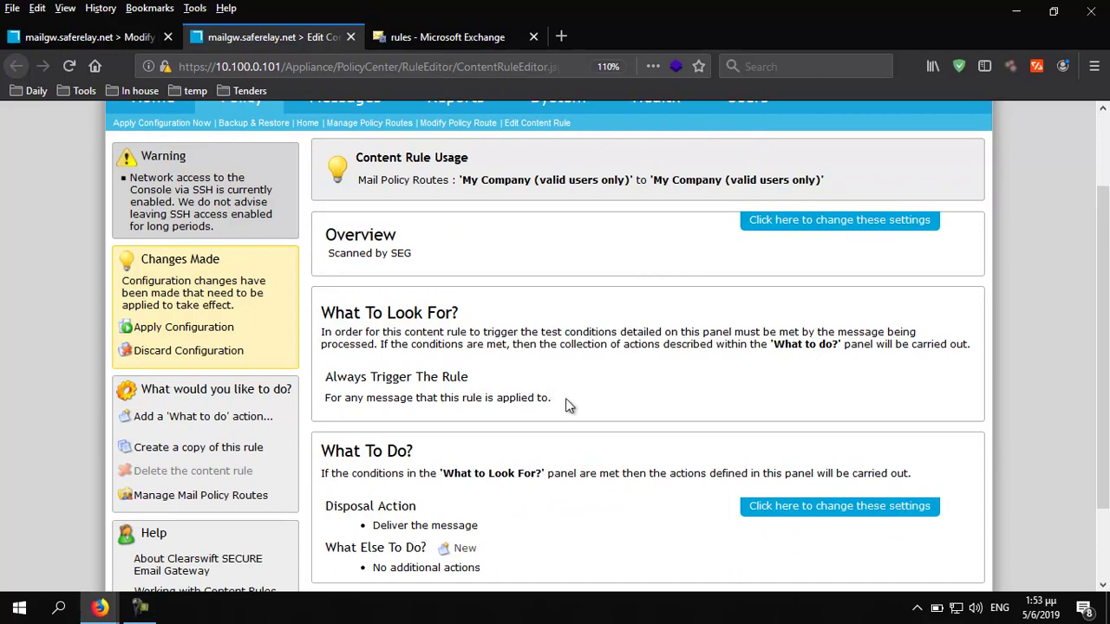
scroll(582, 403, "down", 2)
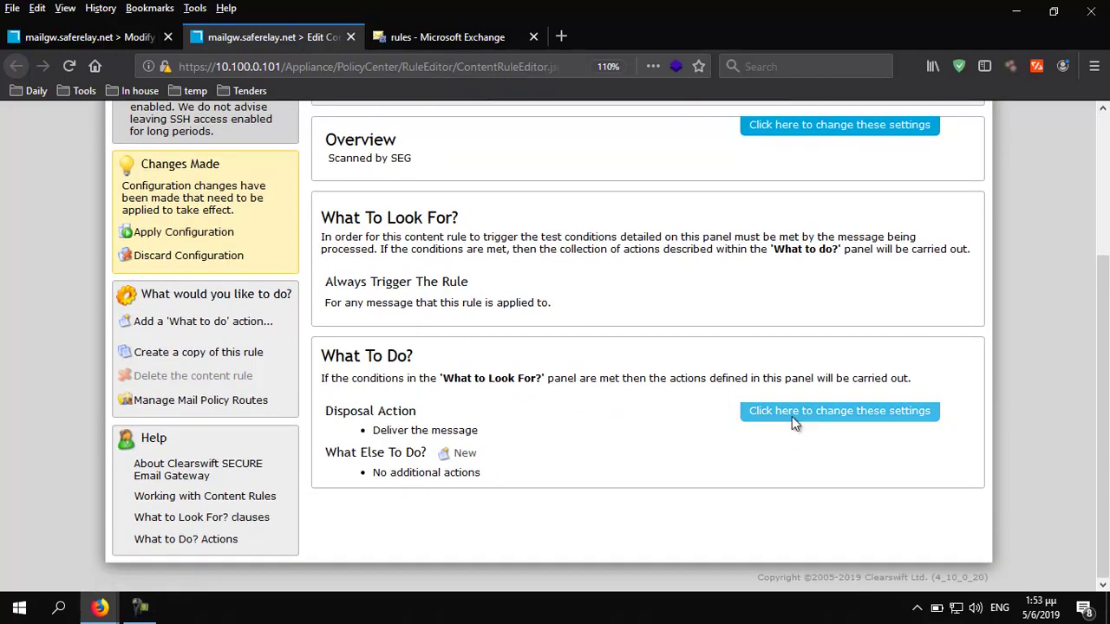
left_click(794, 414)
left_click(462, 438)
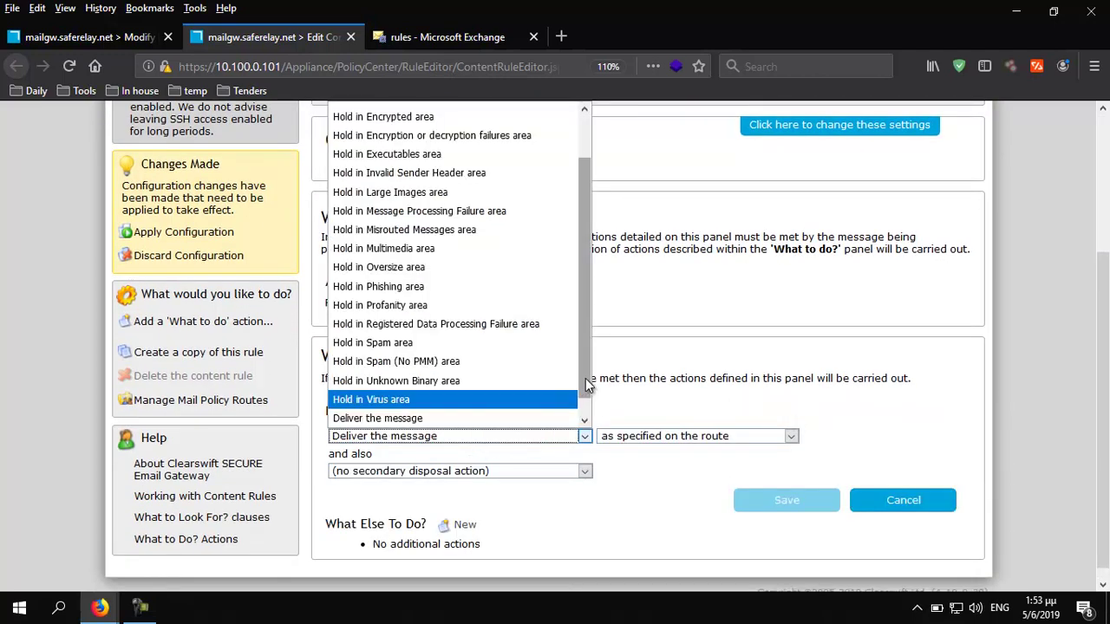
scroll(584, 410, "down", 1)
left_click(463, 418)
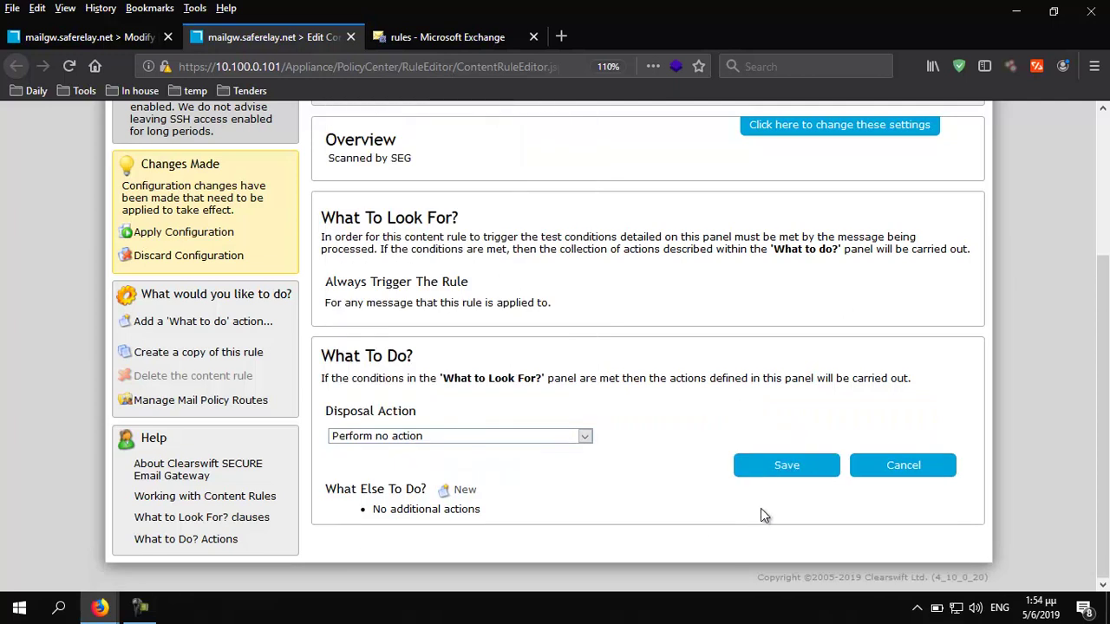
left_click(787, 469)
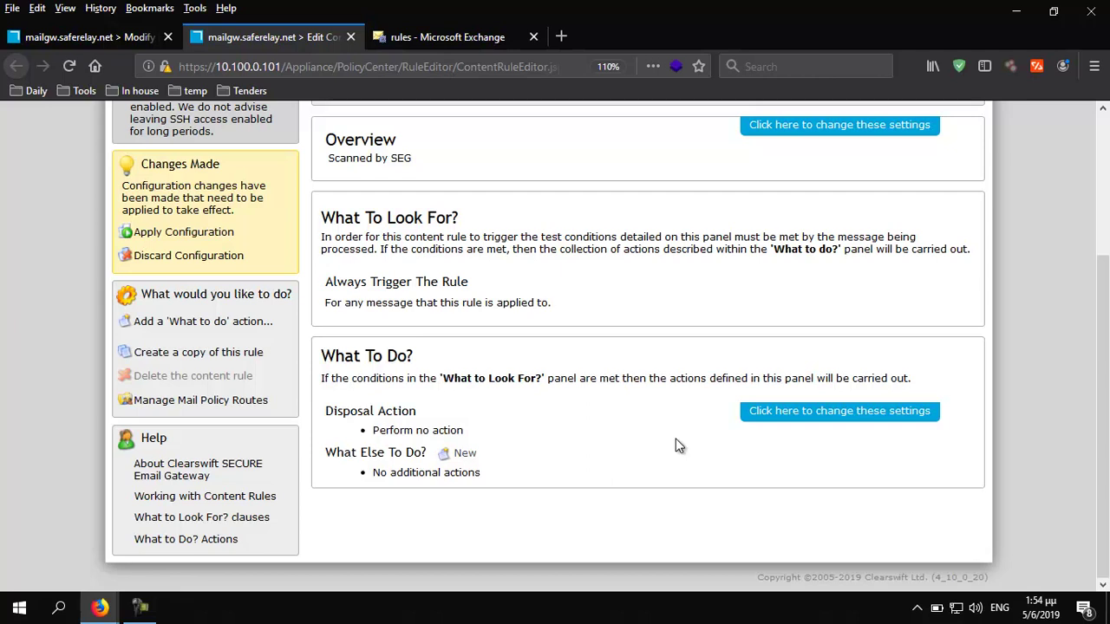
Add an 'Add a Message Header' action that sets X-Internal to seg-scanned
left_click(462, 453)
left_click(459, 271)
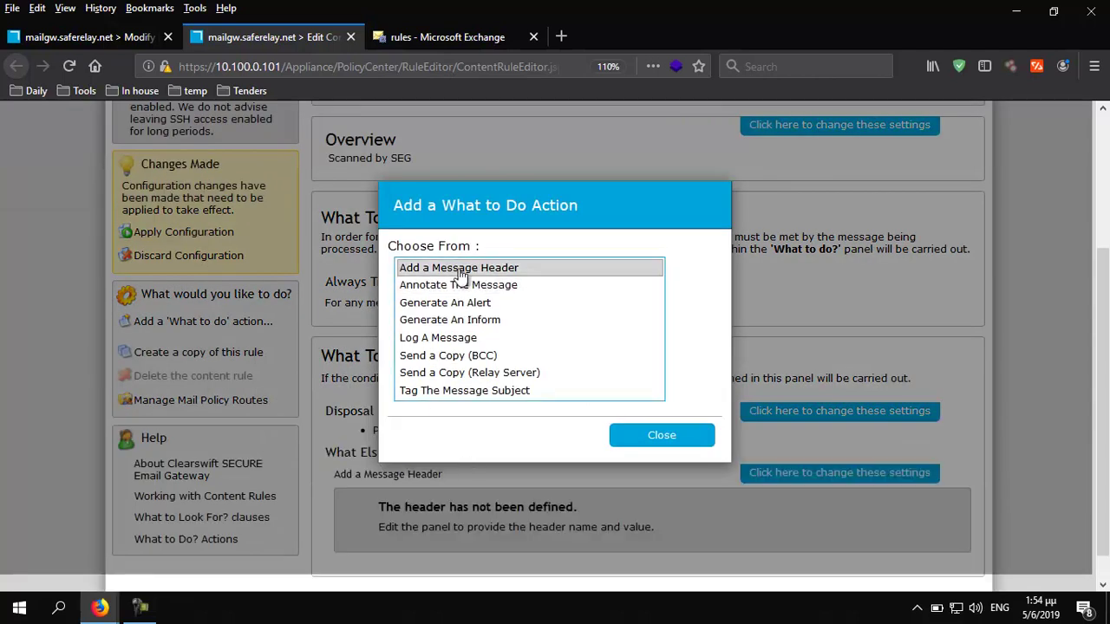
left_click(672, 441)
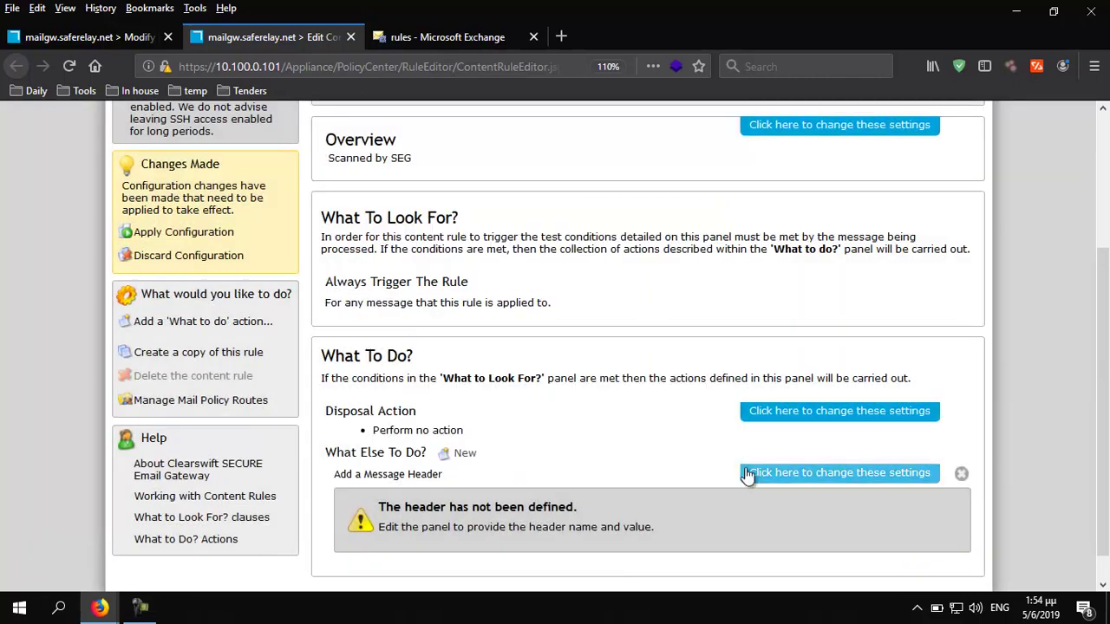
left_click(754, 471)
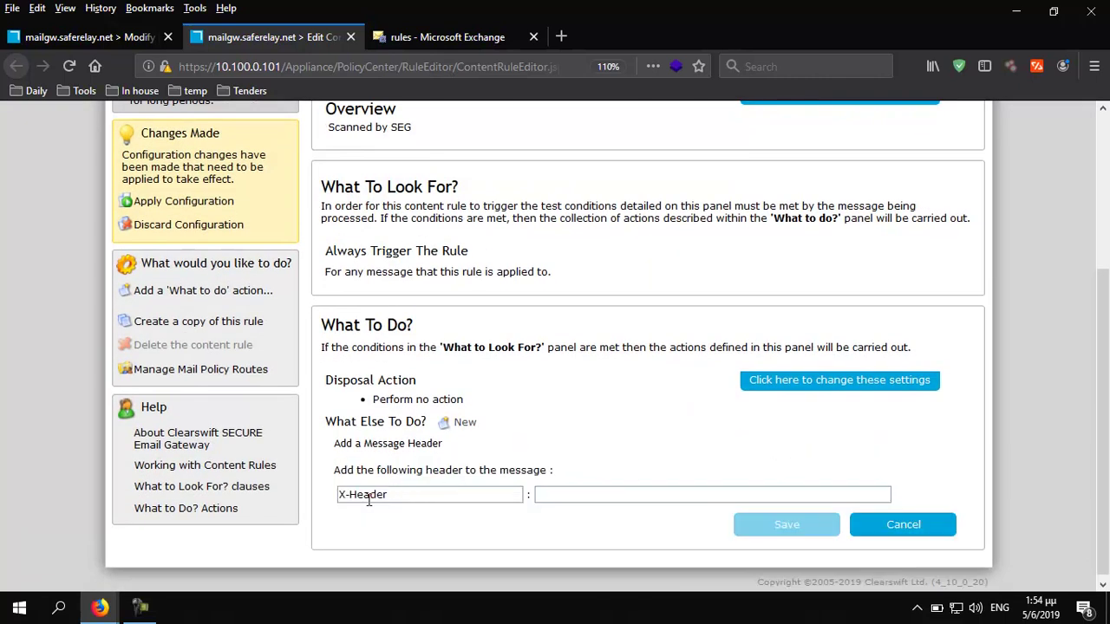
left_click_drag(354, 496, 470, 488)
type("Internal")
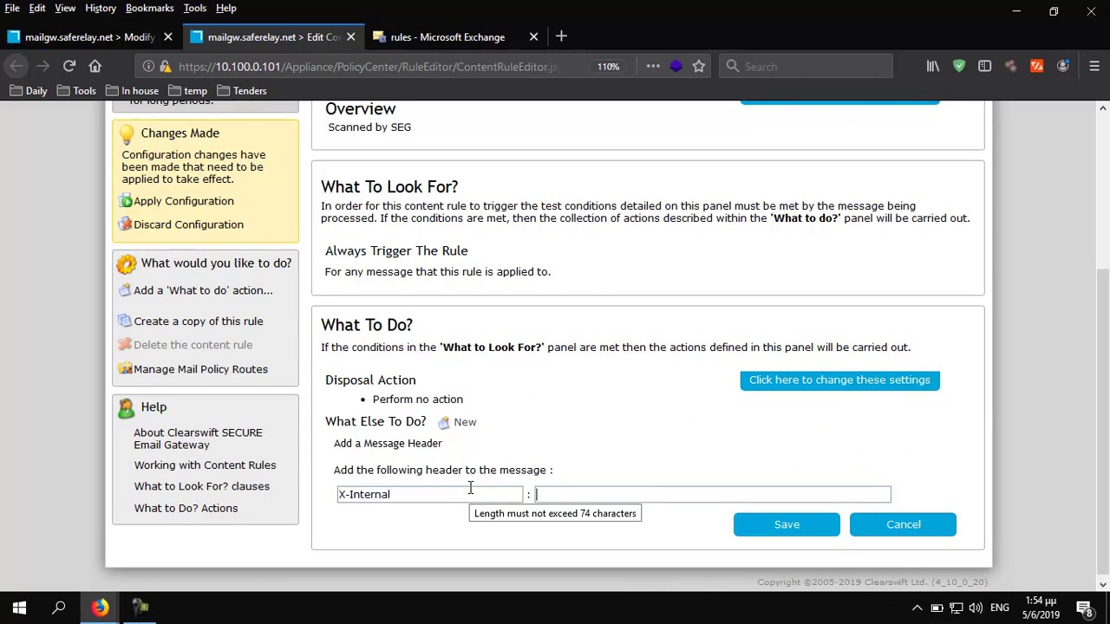
type("seg-scanned")
left_click(787, 527)
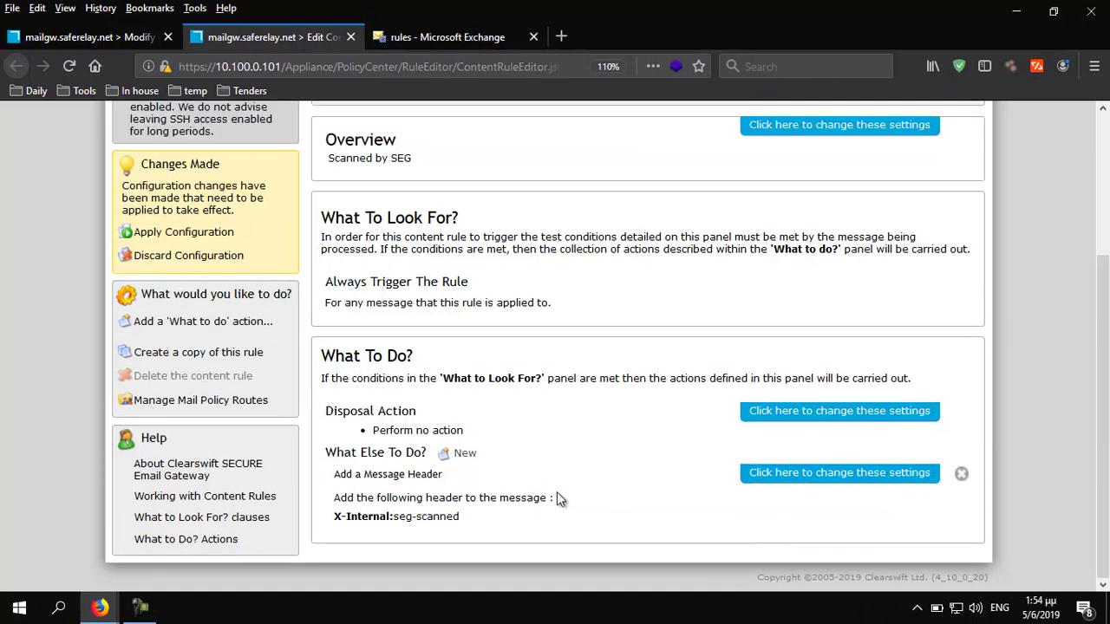
Apply the configuration as a planned Policy Modification, then switch to Exchange admin center
left_click(182, 231)
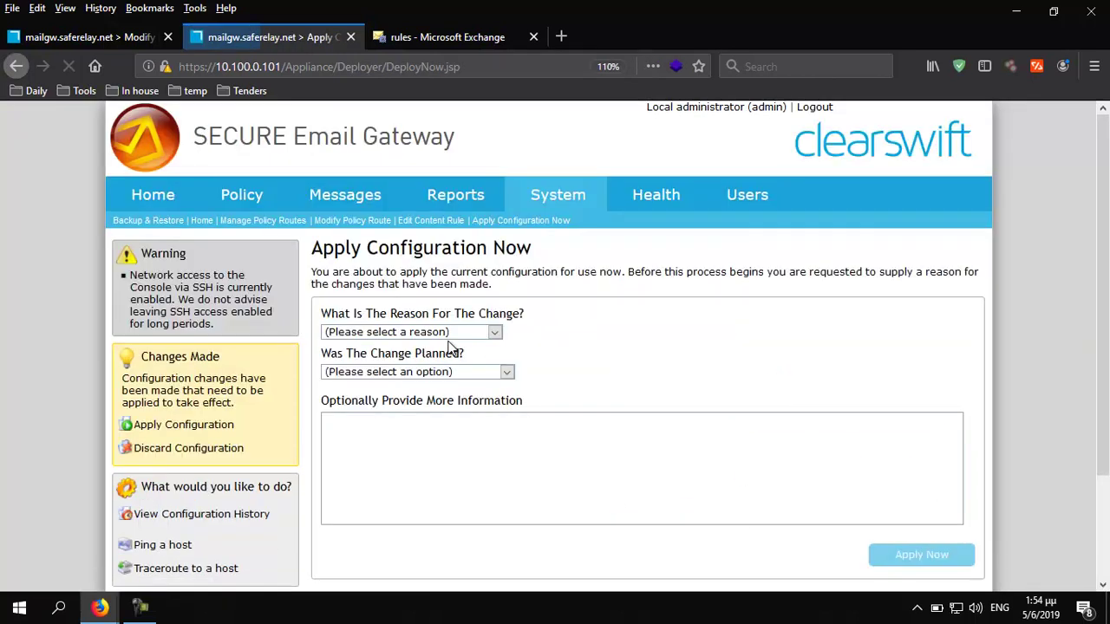
left_click(429, 336)
left_click(395, 388)
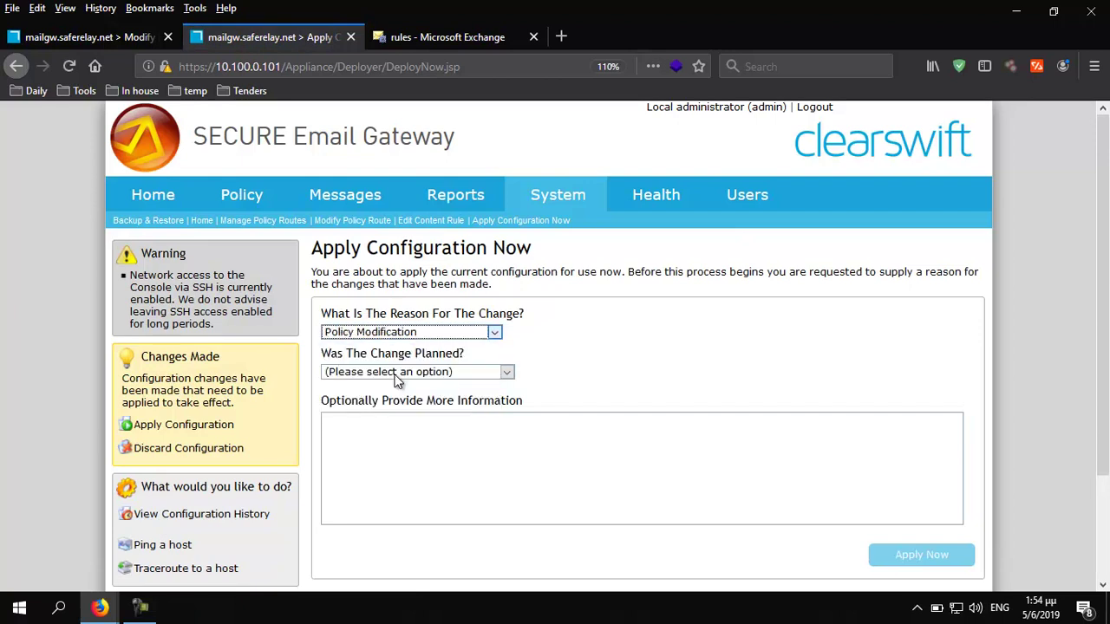
left_click(399, 372)
left_click(401, 410)
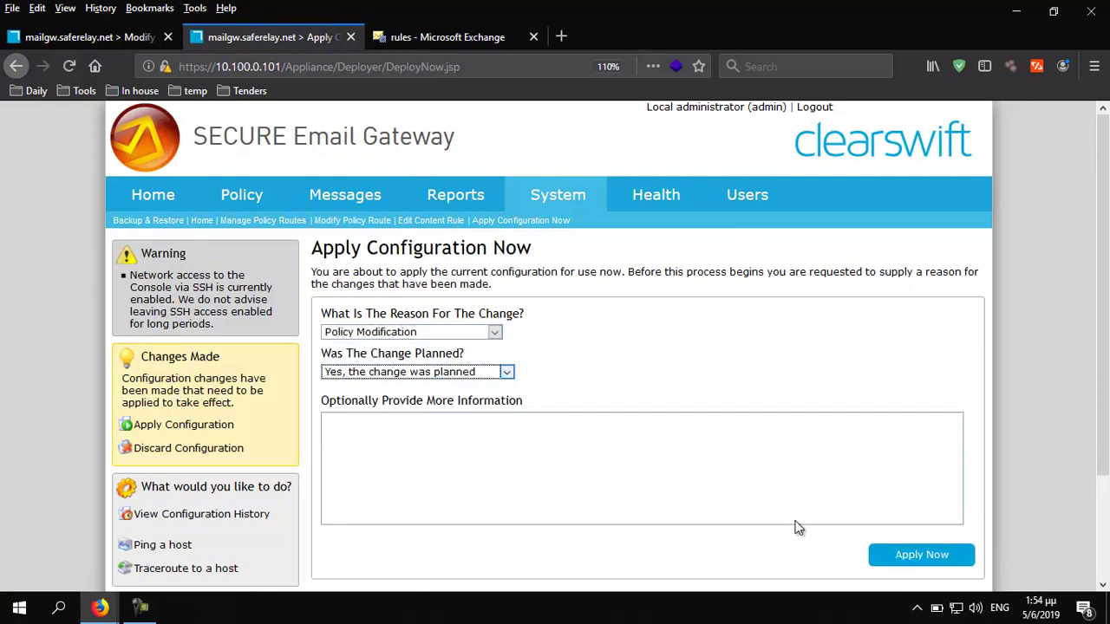
left_click(916, 559)
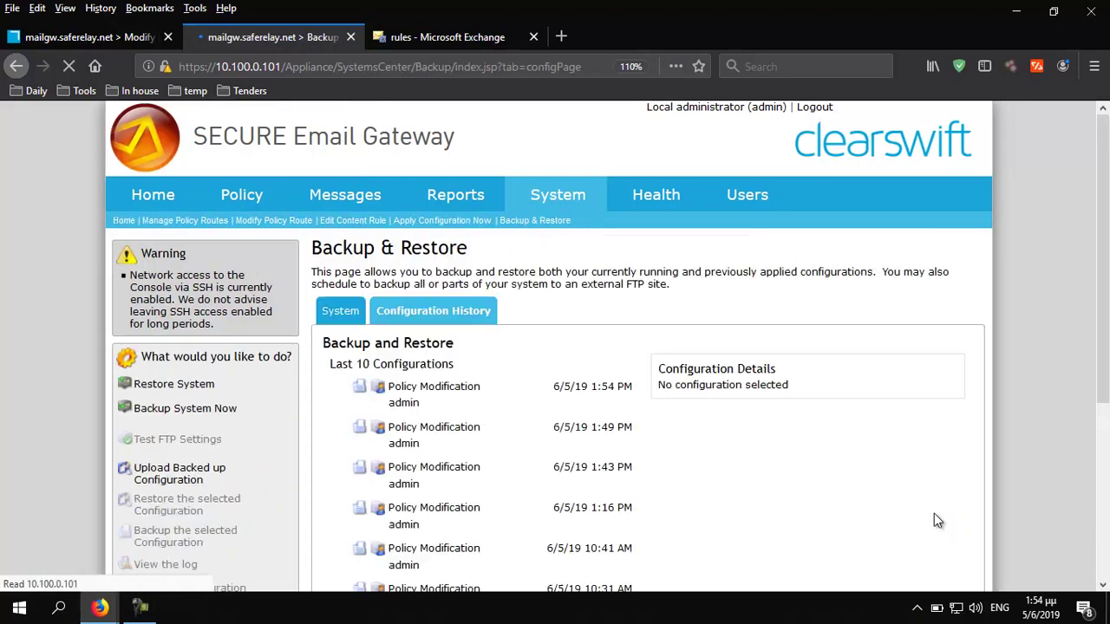
left_click(462, 37)
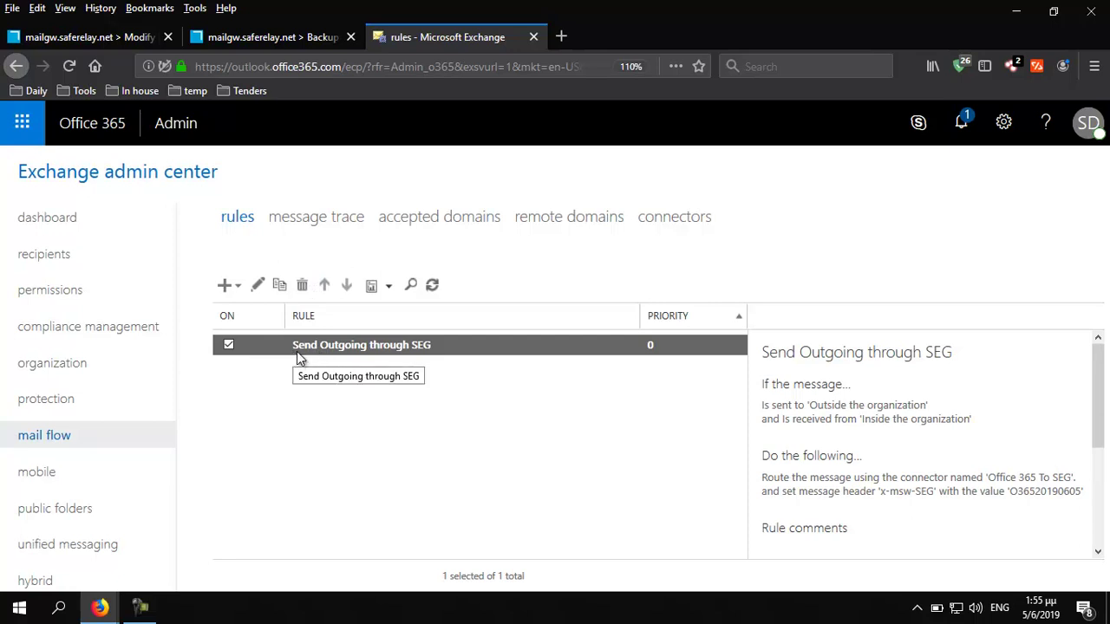
Edit the Send Outgoing through SEG rule and add an exception based on a message header
left_click(258, 284)
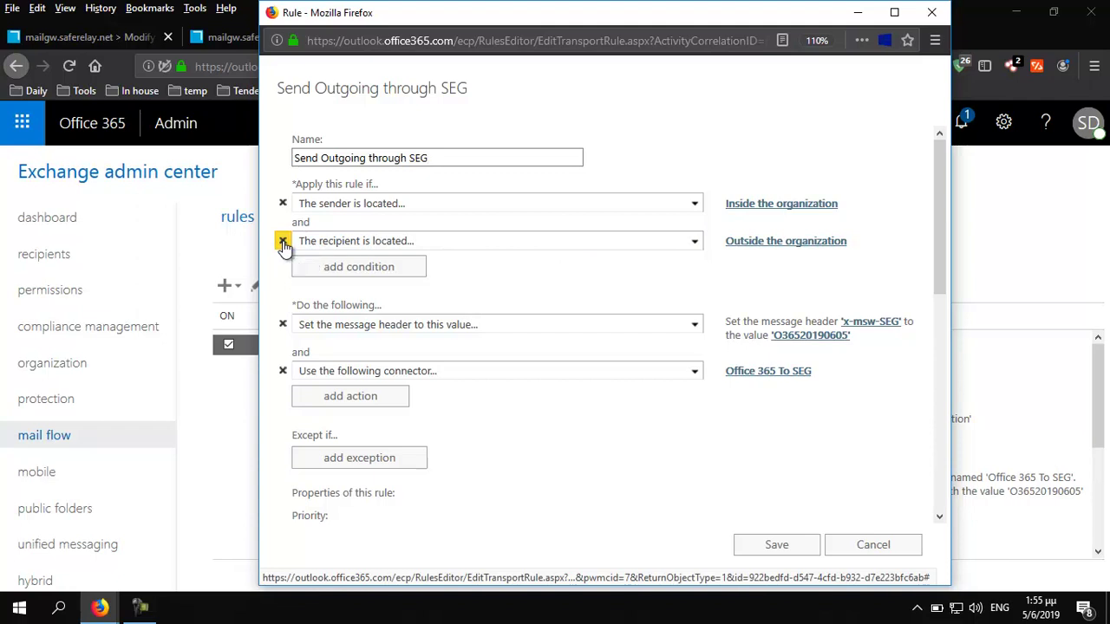
left_click(282, 241)
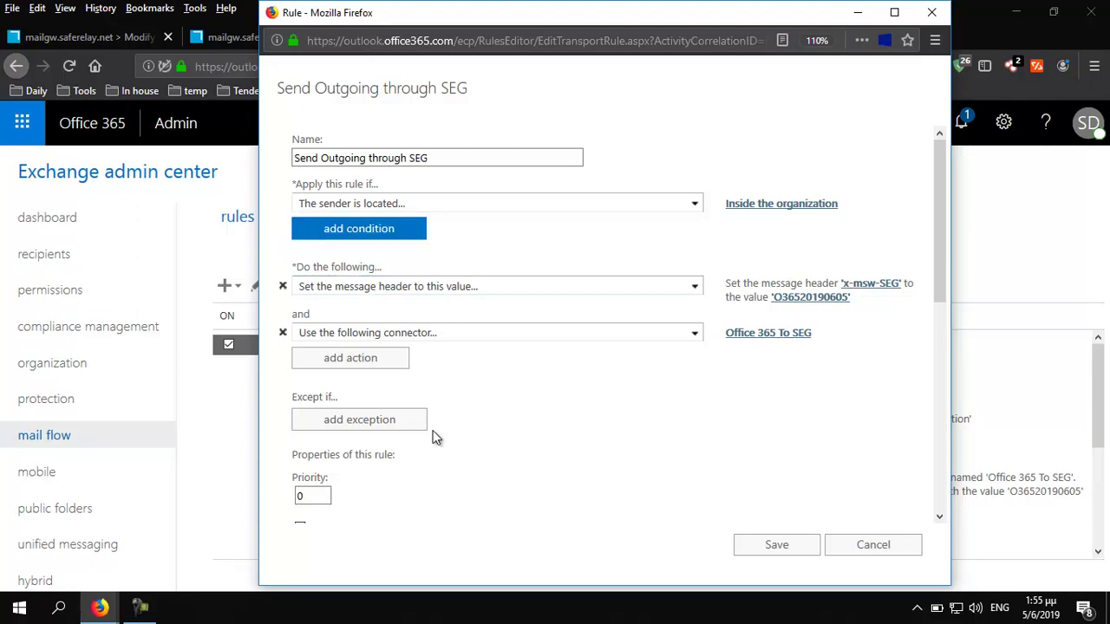
left_click(374, 425)
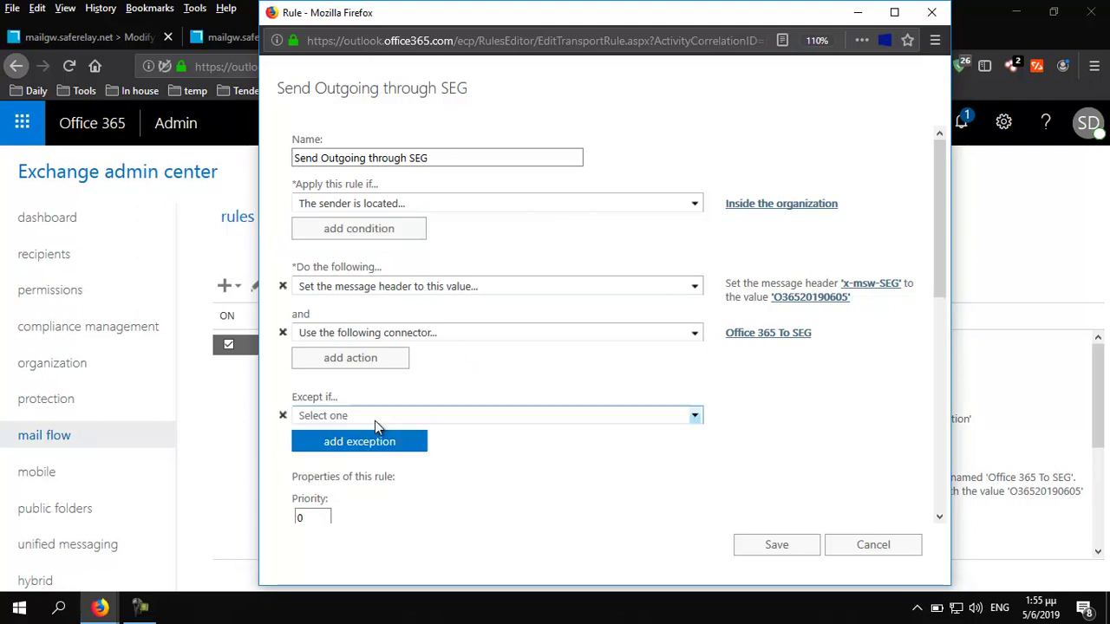
left_click(383, 421)
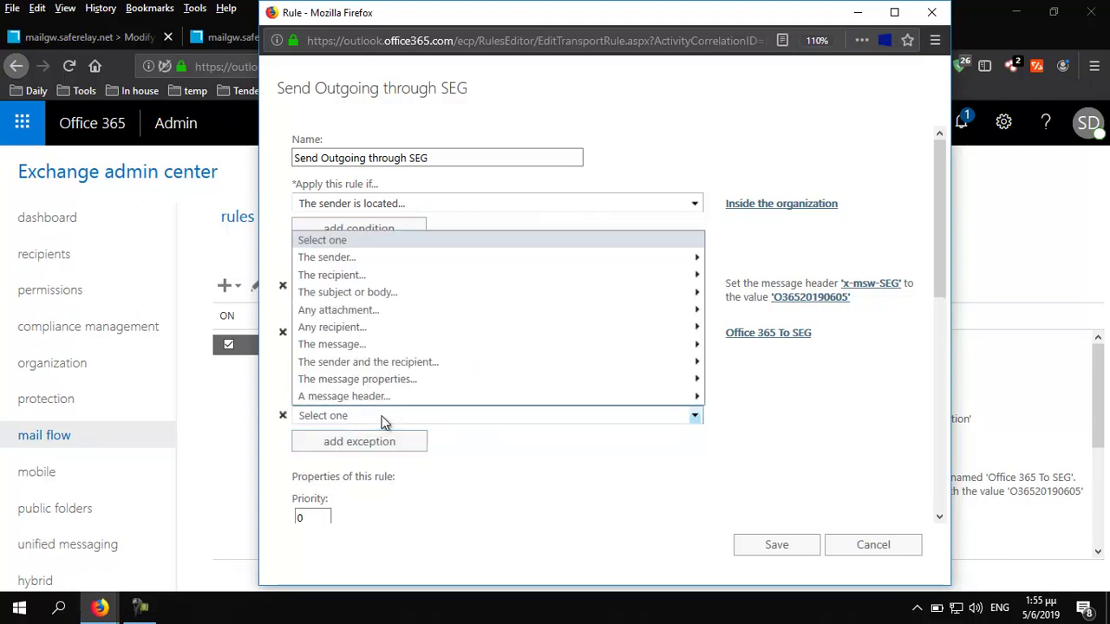
mouse_move(376, 348)
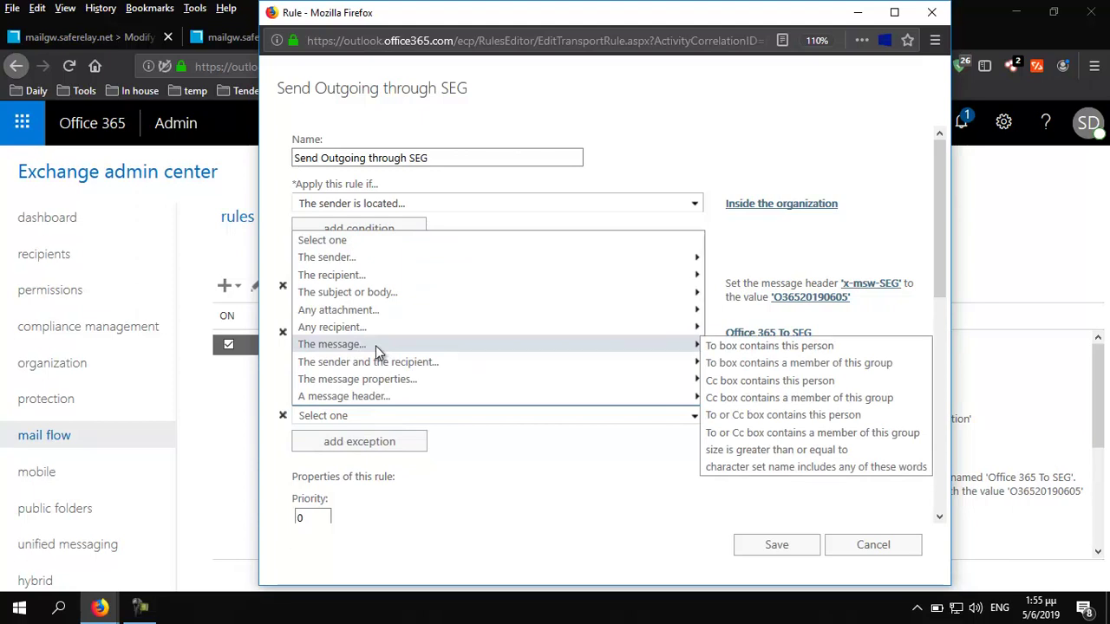
Make the exception check whether the X-Internal message header includes certain words
mouse_move(433, 404)
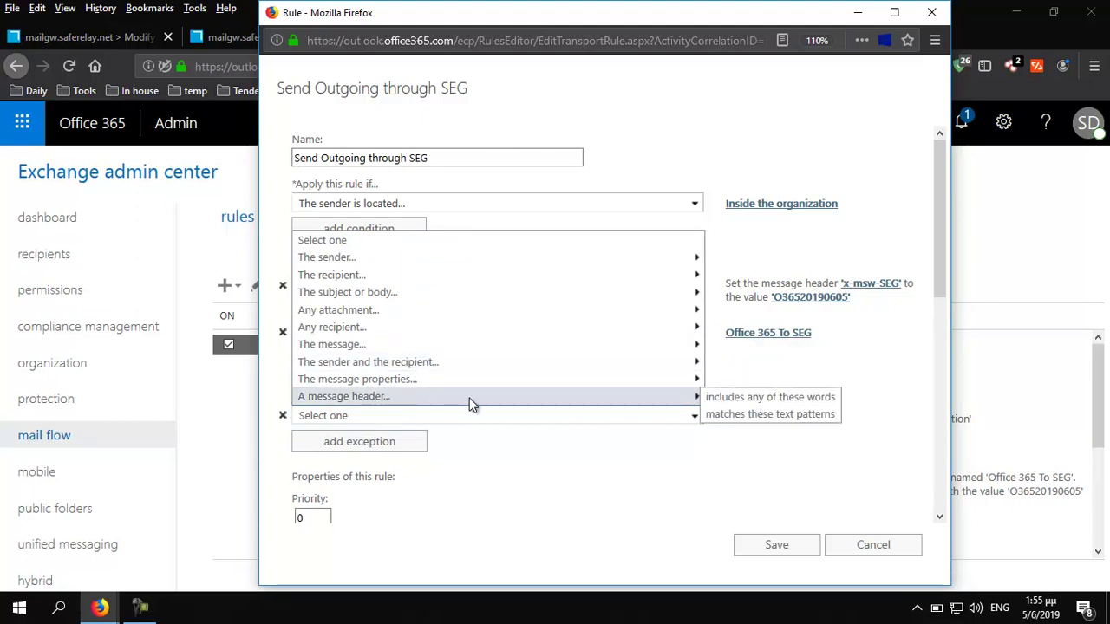
left_click(755, 397)
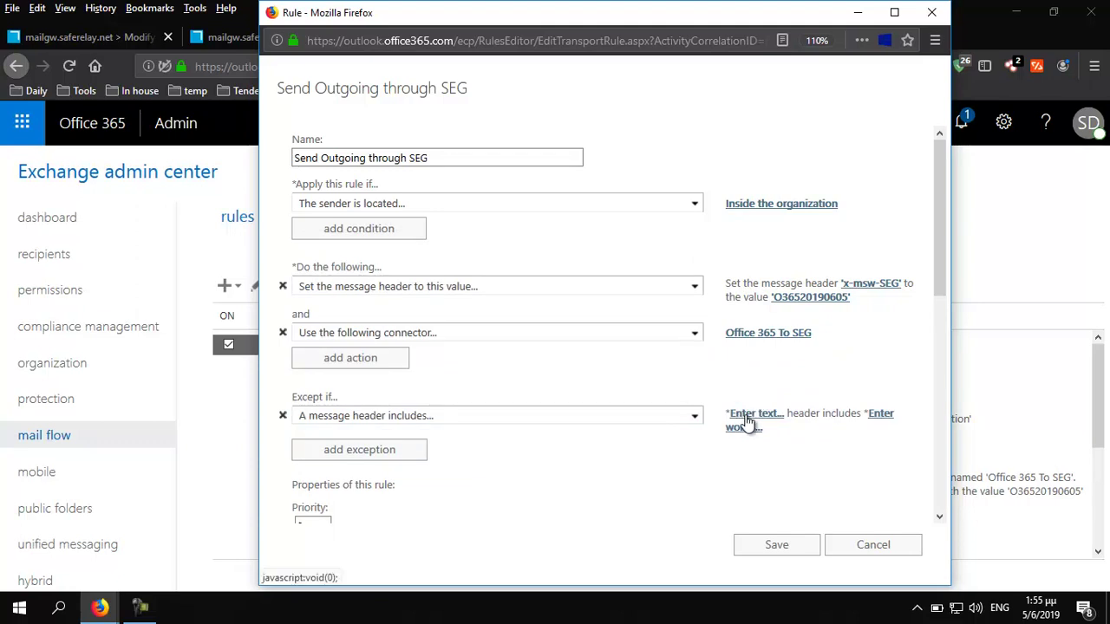
left_click(750, 416)
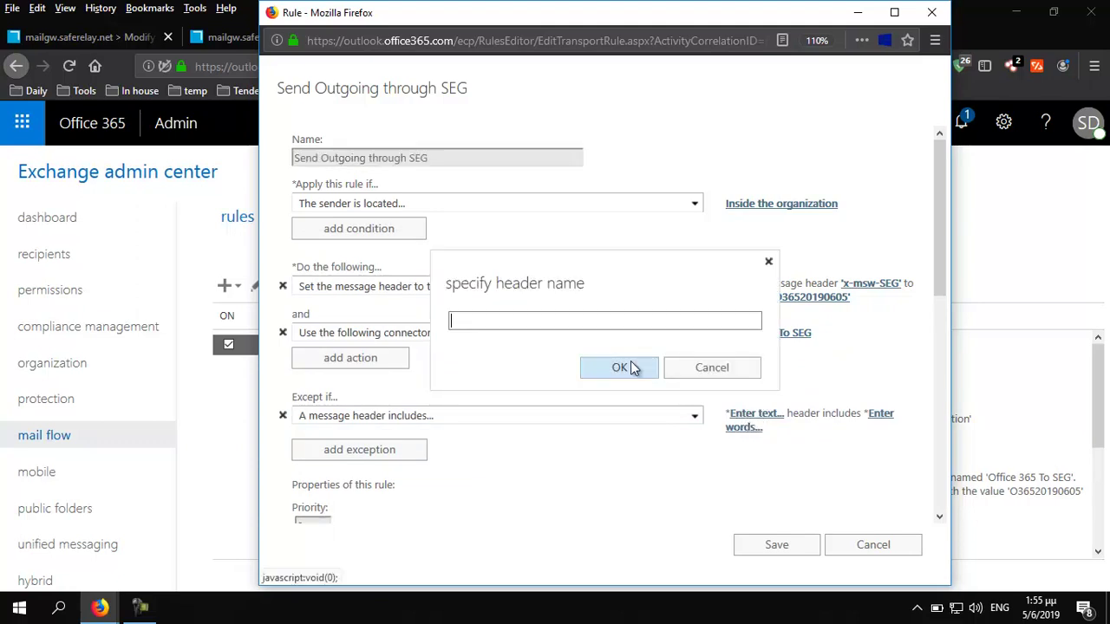
type("X-In")
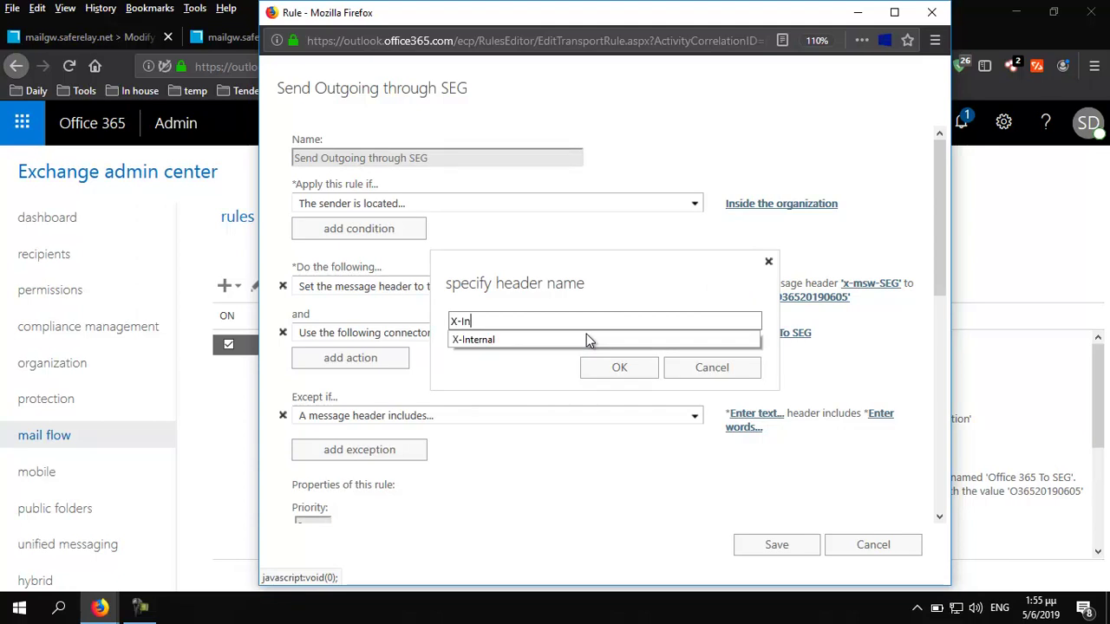
left_click(587, 336)
left_click(630, 371)
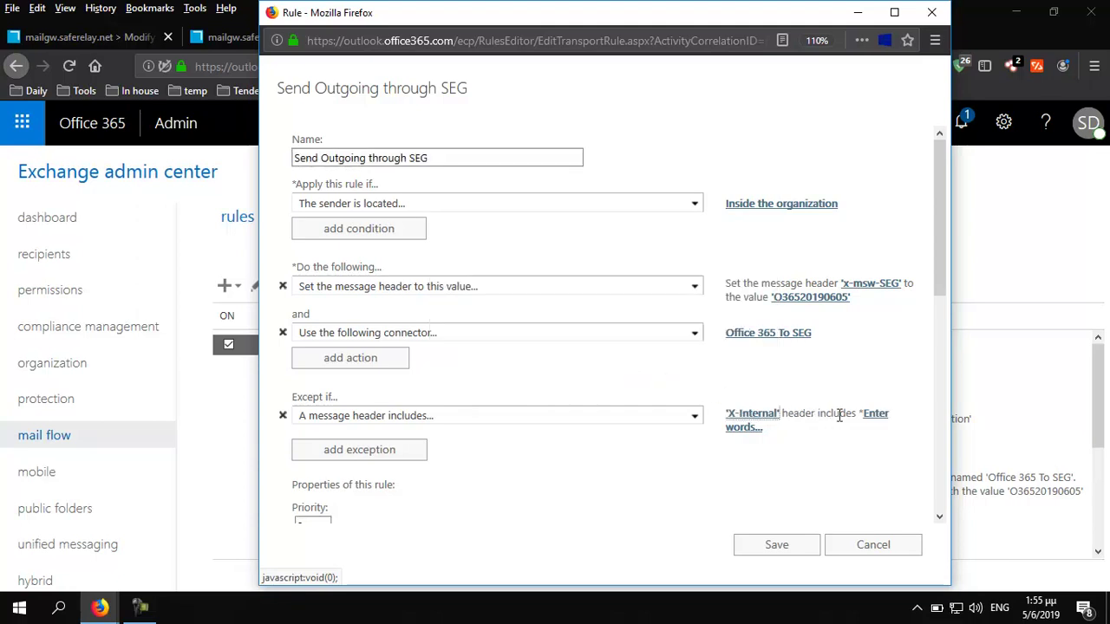
Add seg-scanned as the matching word and save the transport rule
left_click(876, 420)
left_click(557, 275)
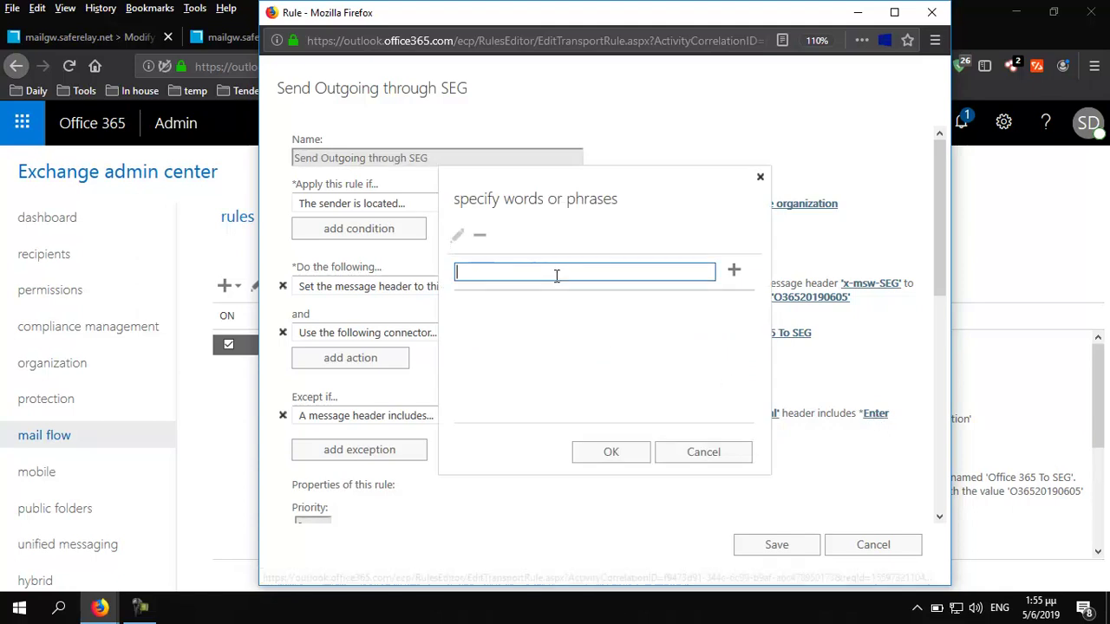
type("seg")
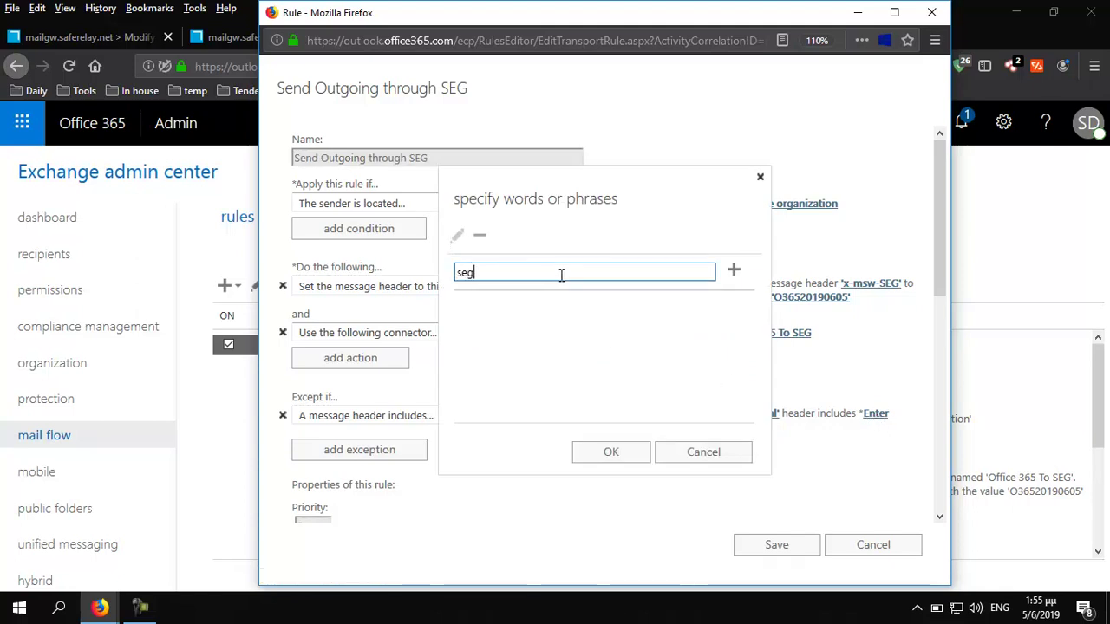
type("-scanned")
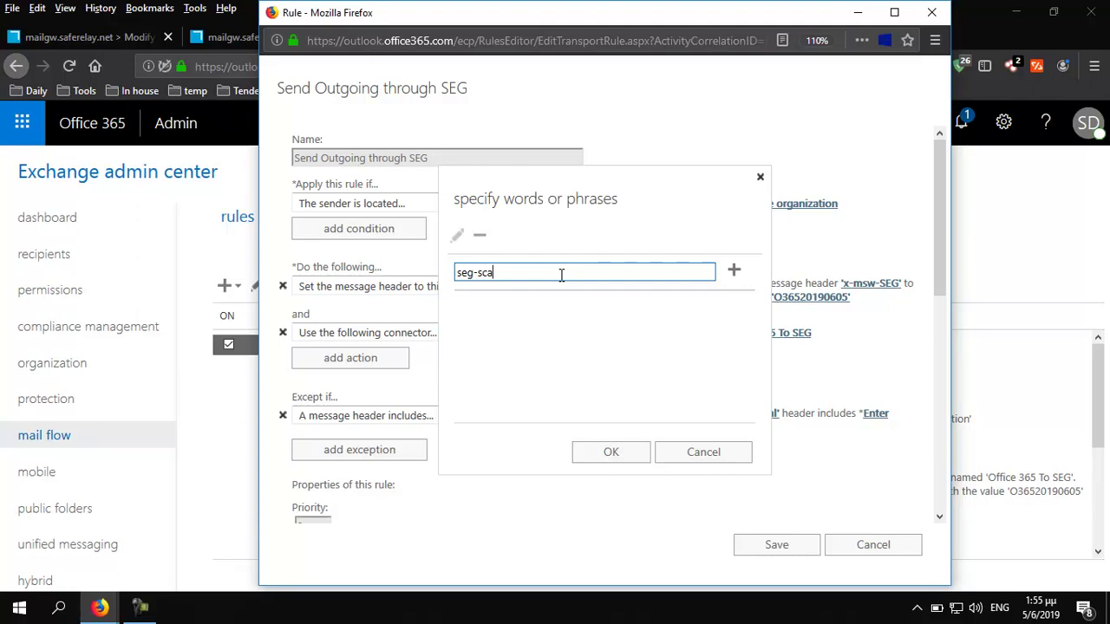
left_click(733, 270)
left_click(610, 454)
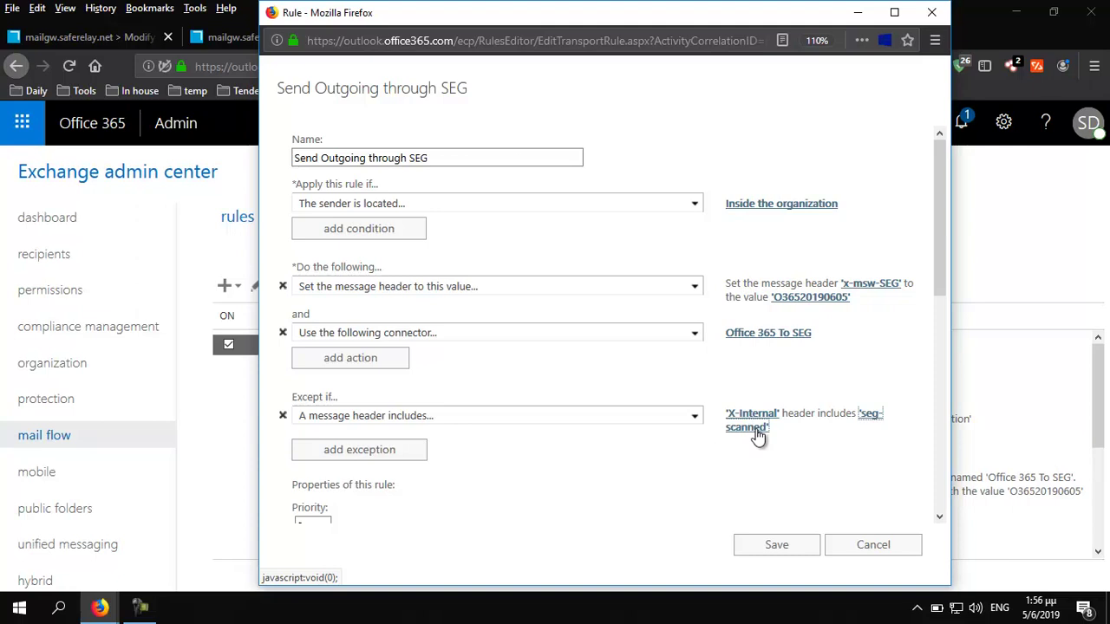
left_click(778, 548)
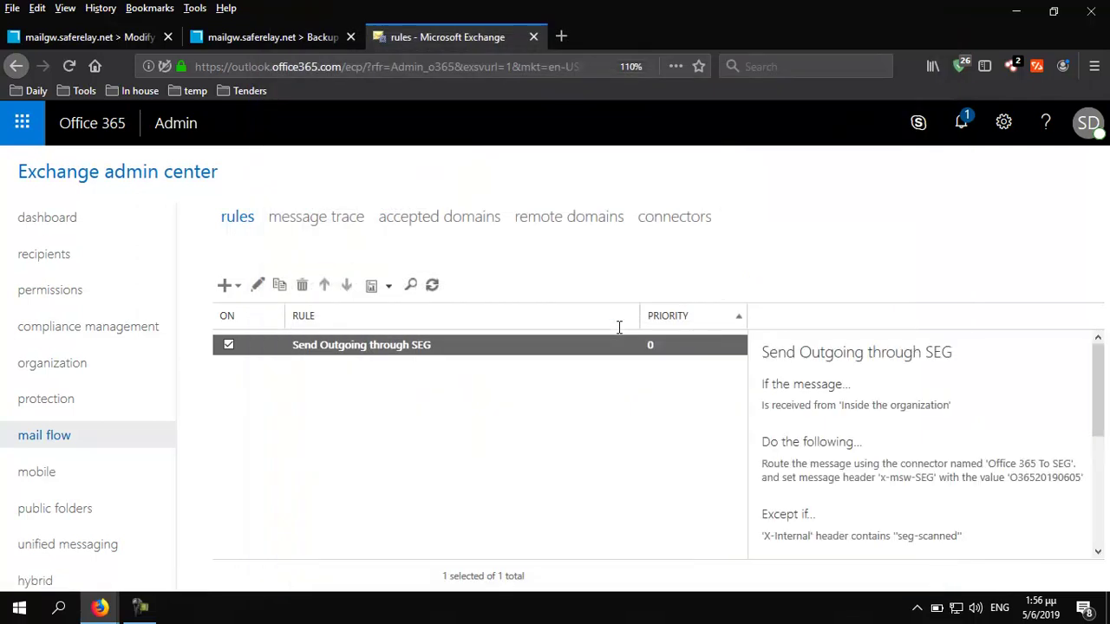
left_click(166, 38)
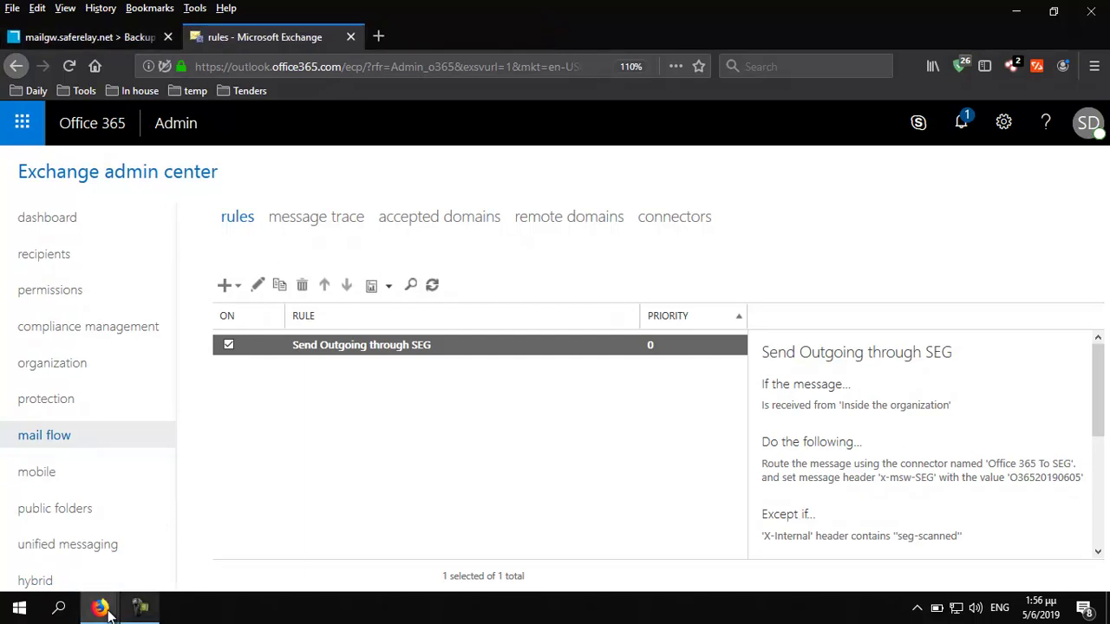
In the first demo mailbox, start a new email addressed to Demo2 Demo2
mouse_move(104, 610)
left_click(242, 550)
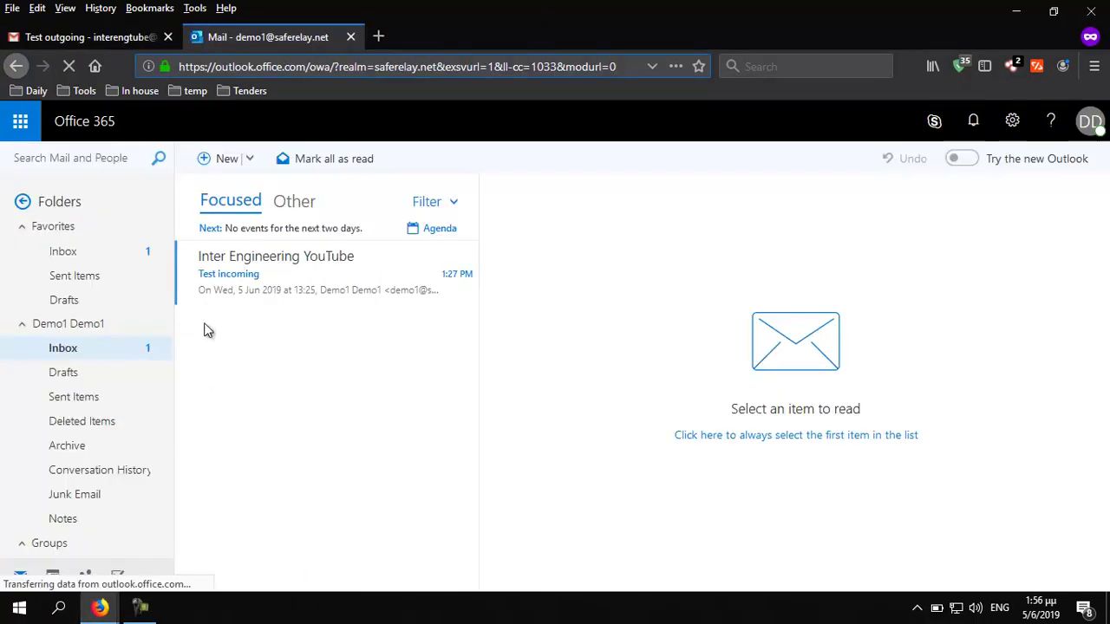
left_click(85, 255)
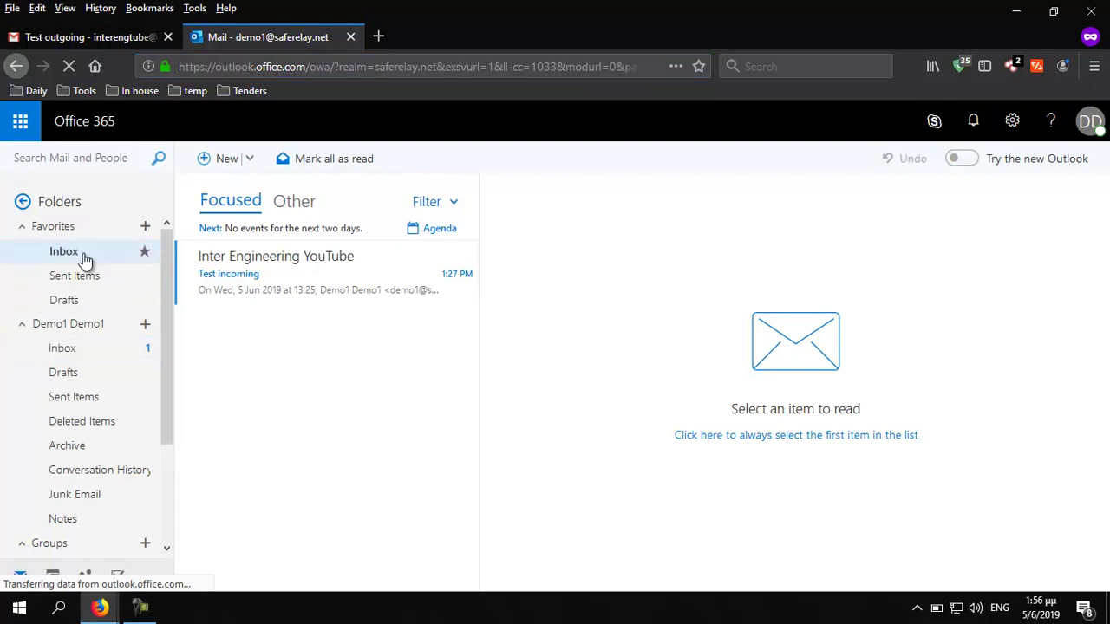
left_click(219, 165)
type("demo2")
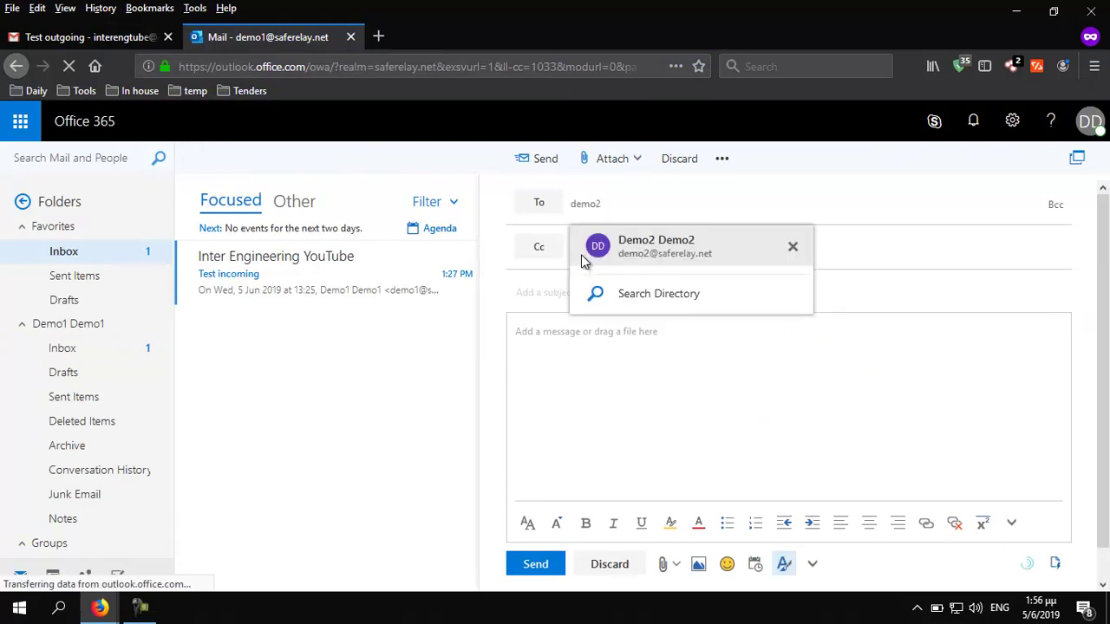
left_click(691, 250)
left_click(585, 292)
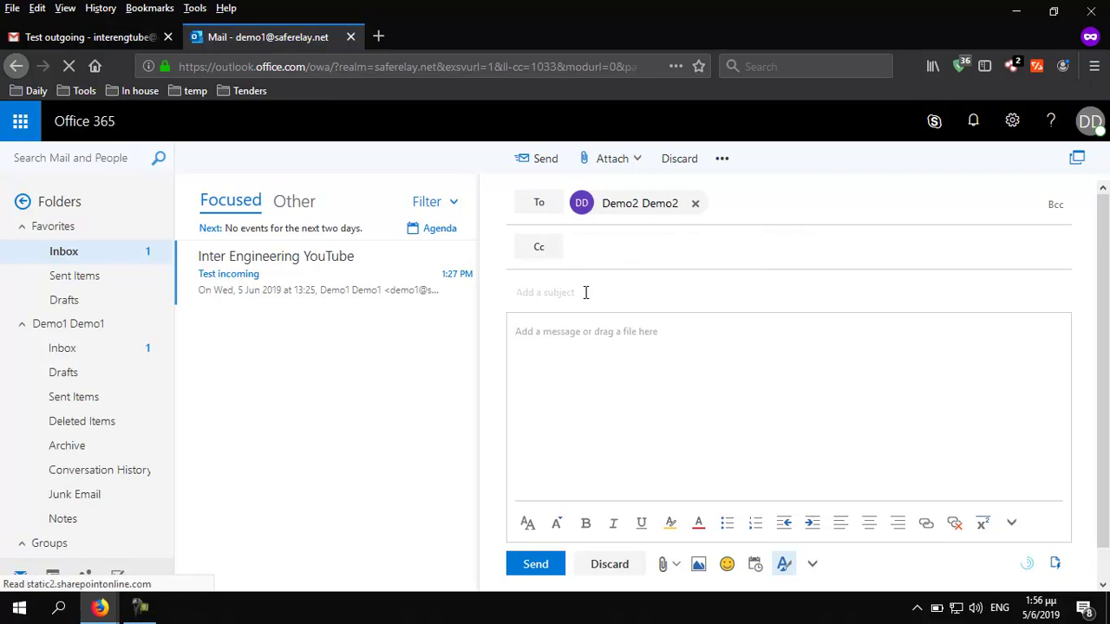
Give the email the subject 'Test internal' and send it
type("Test internal")
left_click(536, 564)
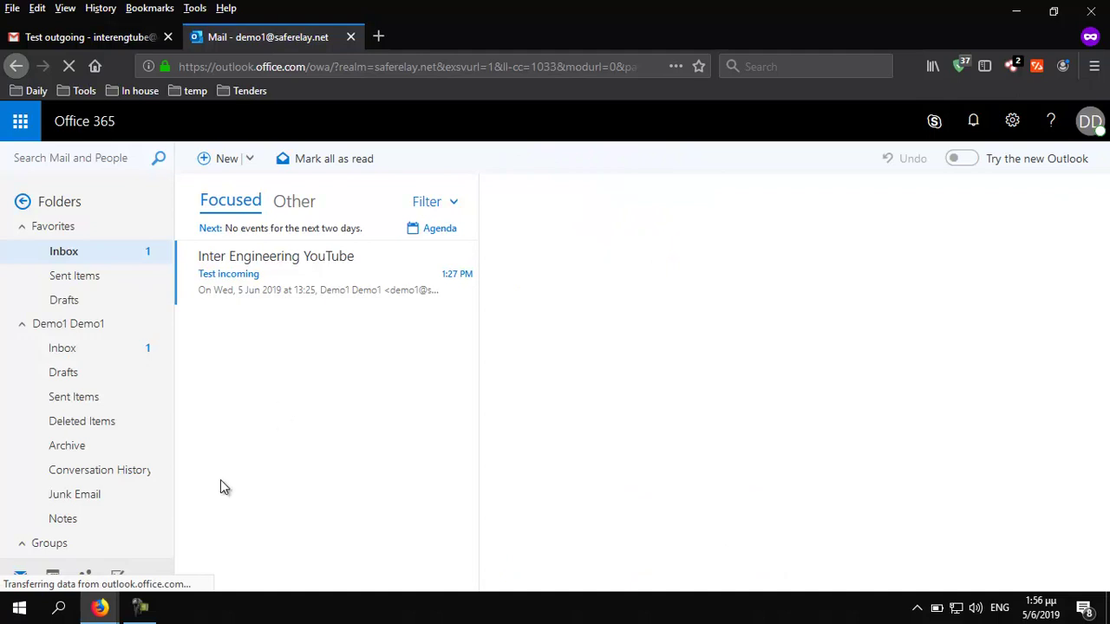
mouse_move(100, 607)
left_click(93, 555)
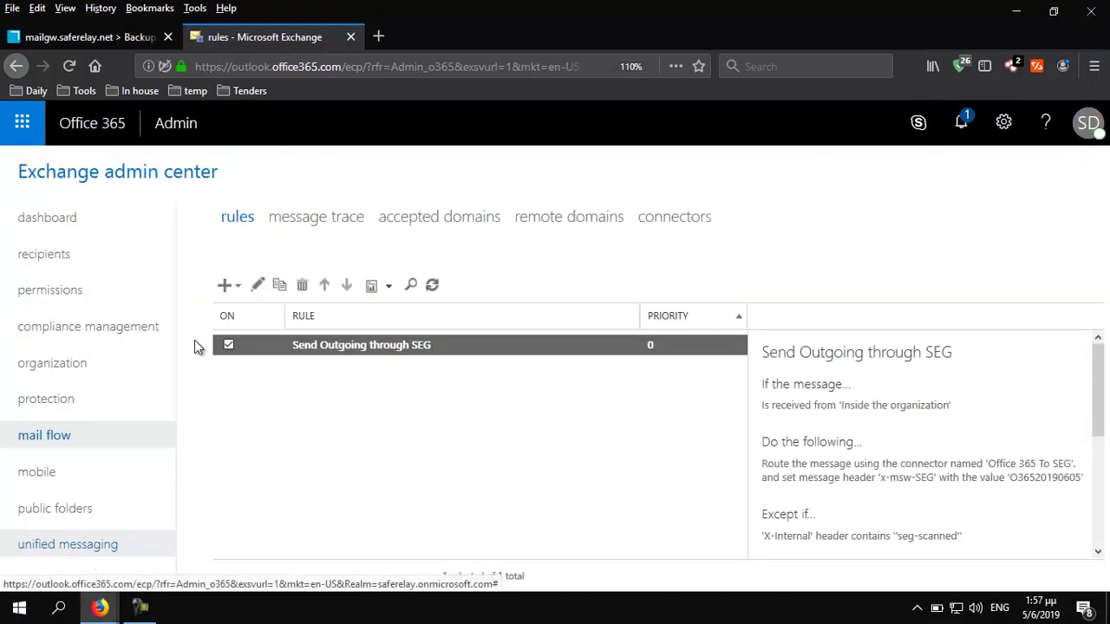
Search message tracking and open the details of the 'Test internal' message
left_click(86, 40)
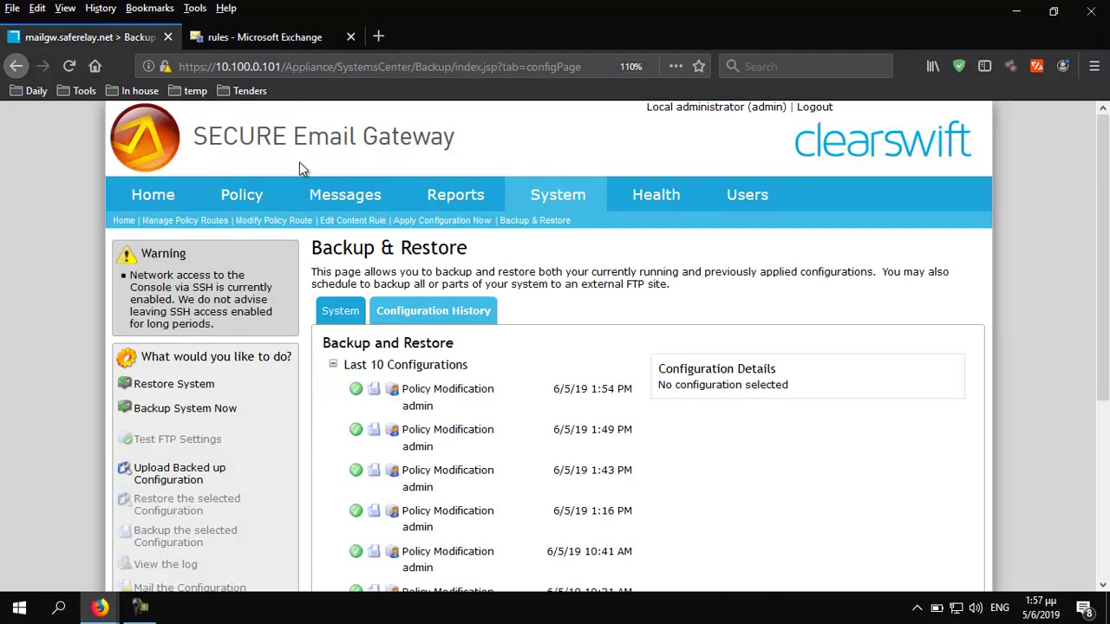
mouse_move(362, 196)
left_click(354, 273)
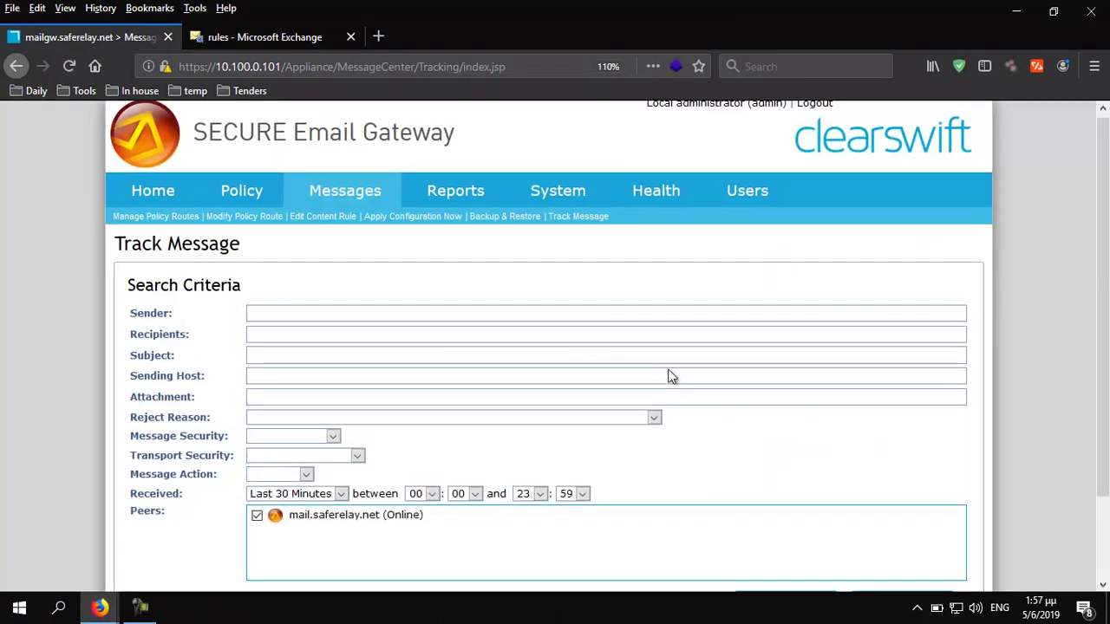
scroll(763, 486, "down", 2)
left_click(773, 515)
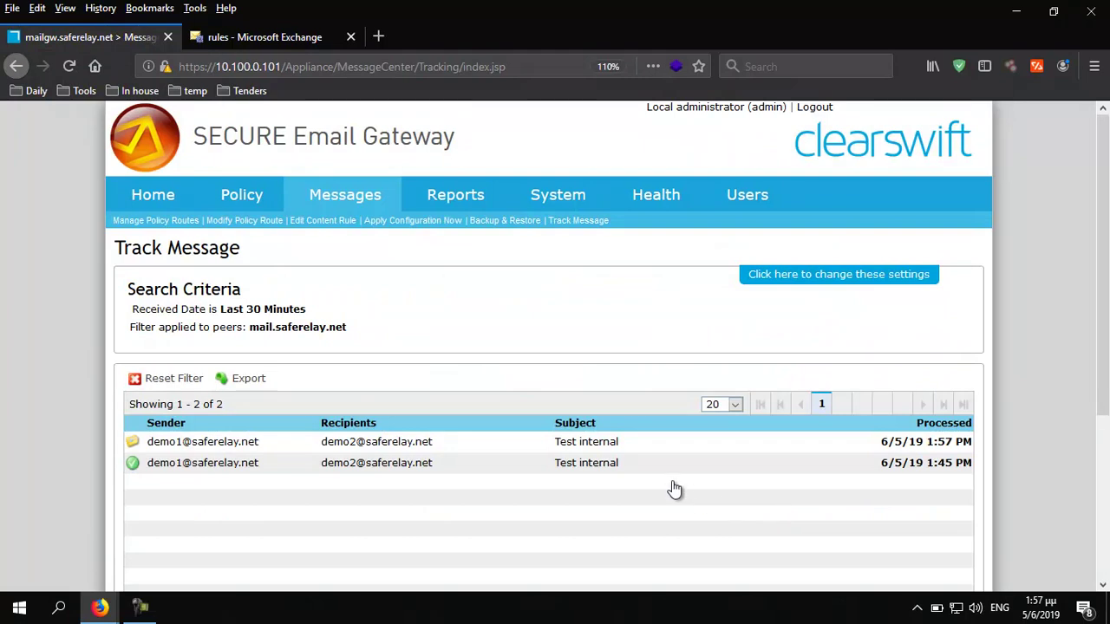
double_click(522, 445)
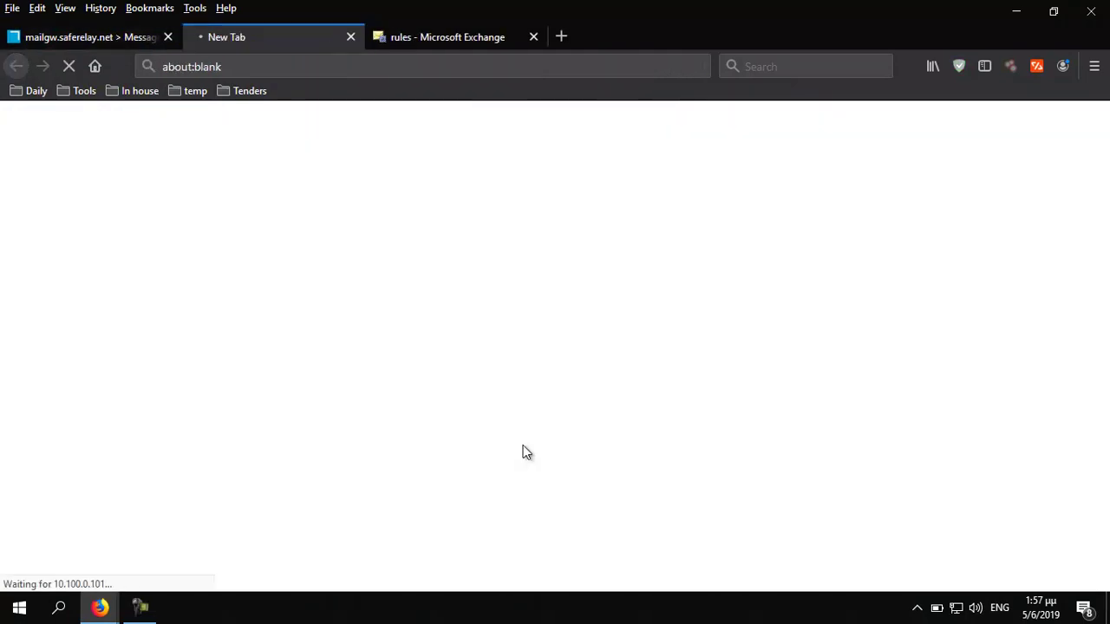
Review sender, recipient and route, then reload to confirm delivery to the destination SMTP server
scroll(523, 445, "down", 2)
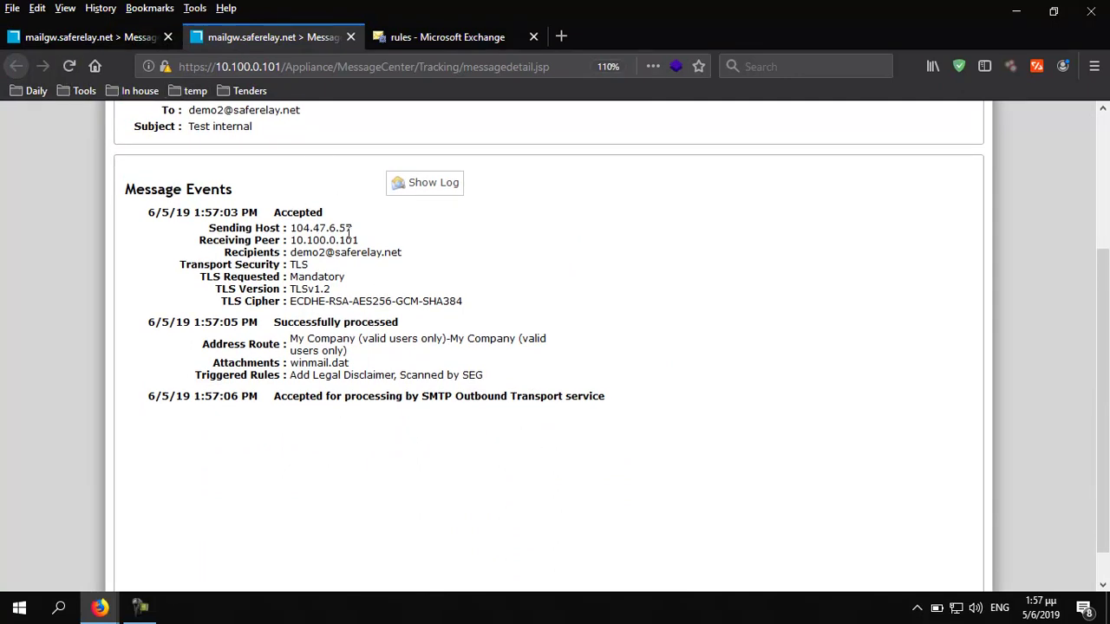
left_click_drag(360, 230, 287, 228)
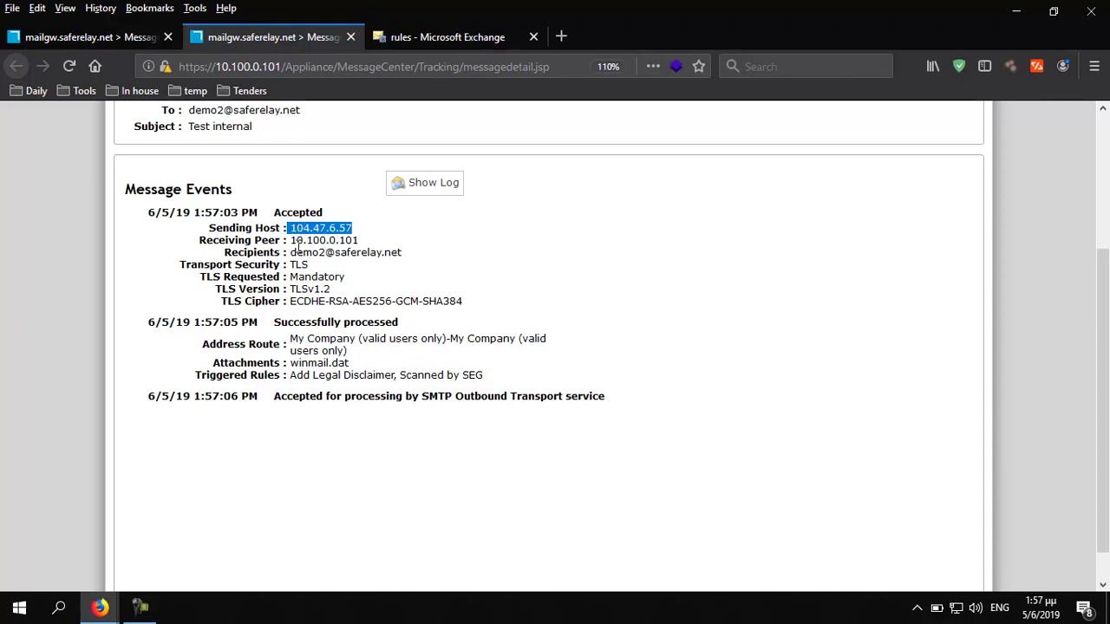
left_click_drag(292, 253, 413, 260)
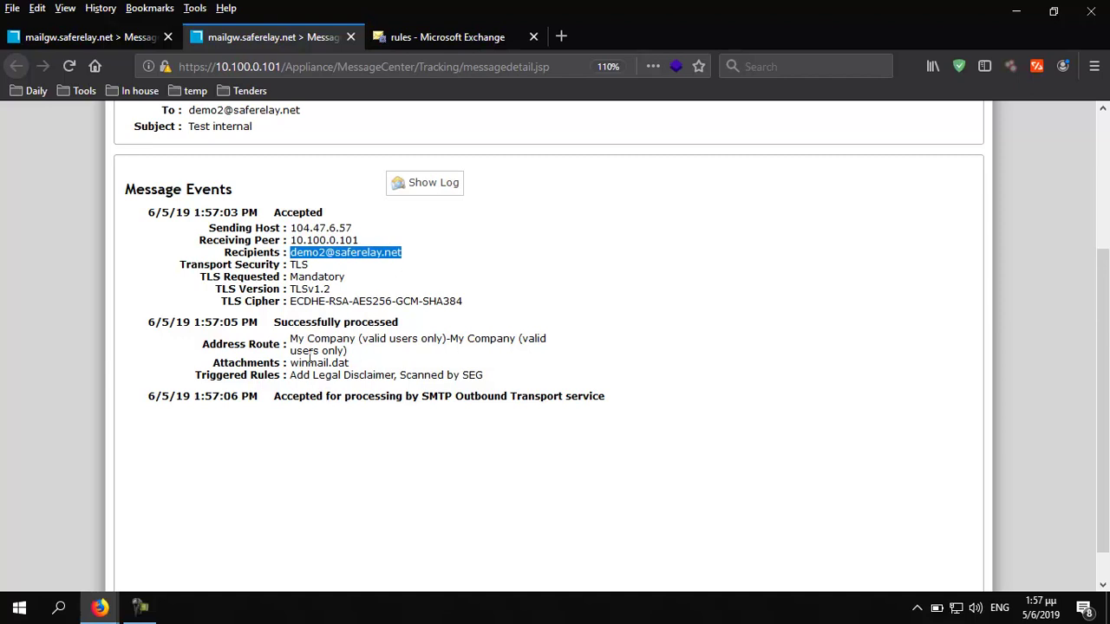
left_click_drag(291, 337, 353, 362)
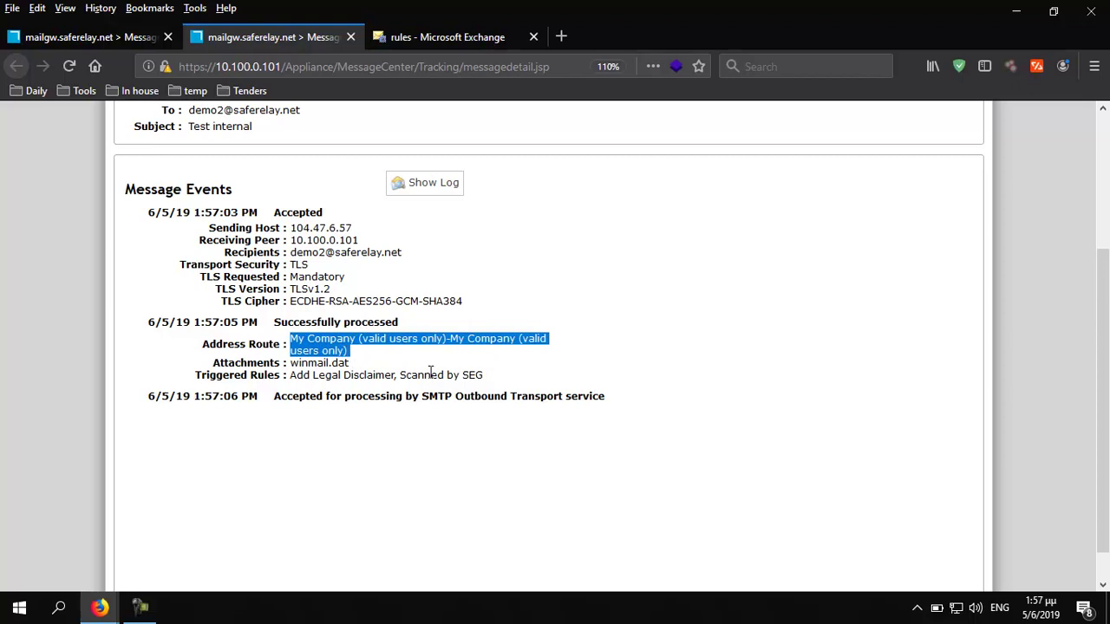
left_click(70, 66)
left_click(776, 320)
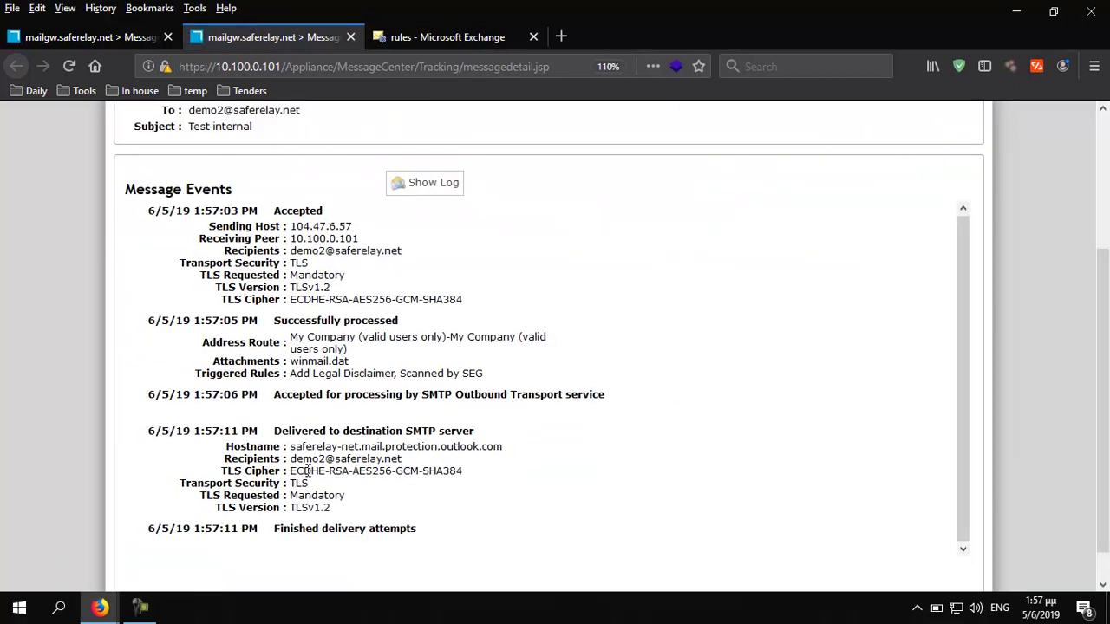
left_click_drag(289, 447, 519, 451)
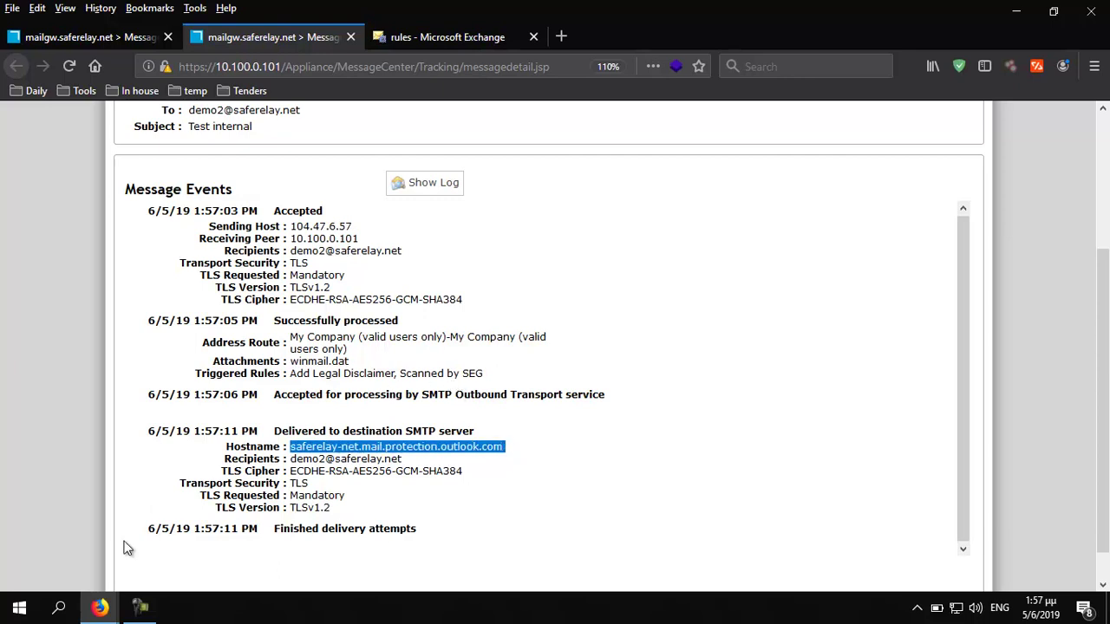
Sign out of the first demo mailbox in Outlook on the web
mouse_move(100, 609)
left_click(235, 549)
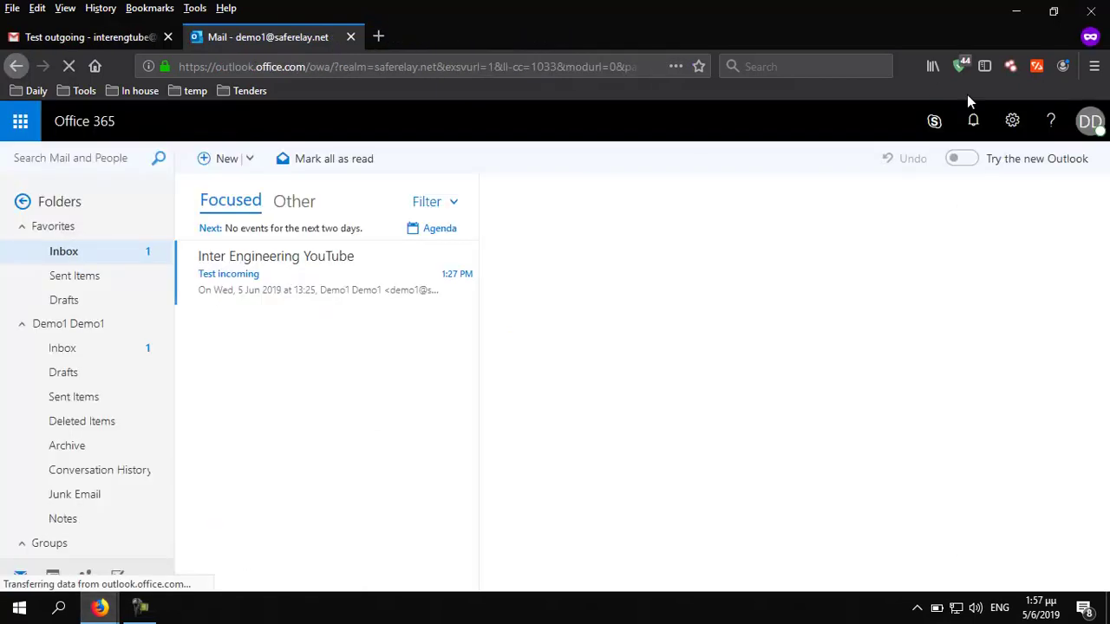
left_click(1090, 122)
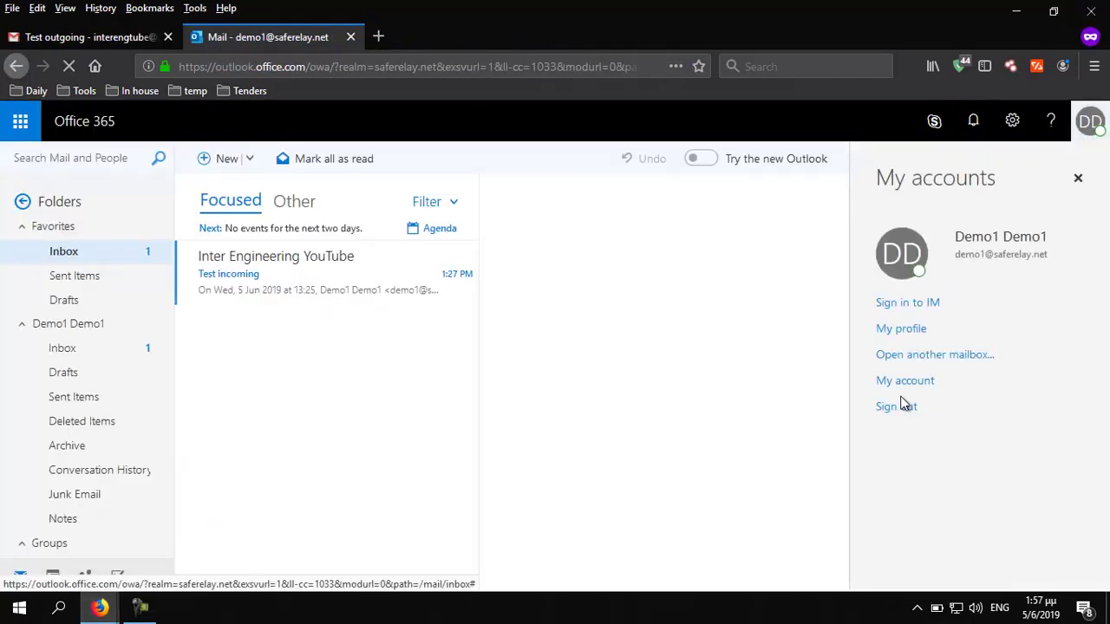
left_click(896, 411)
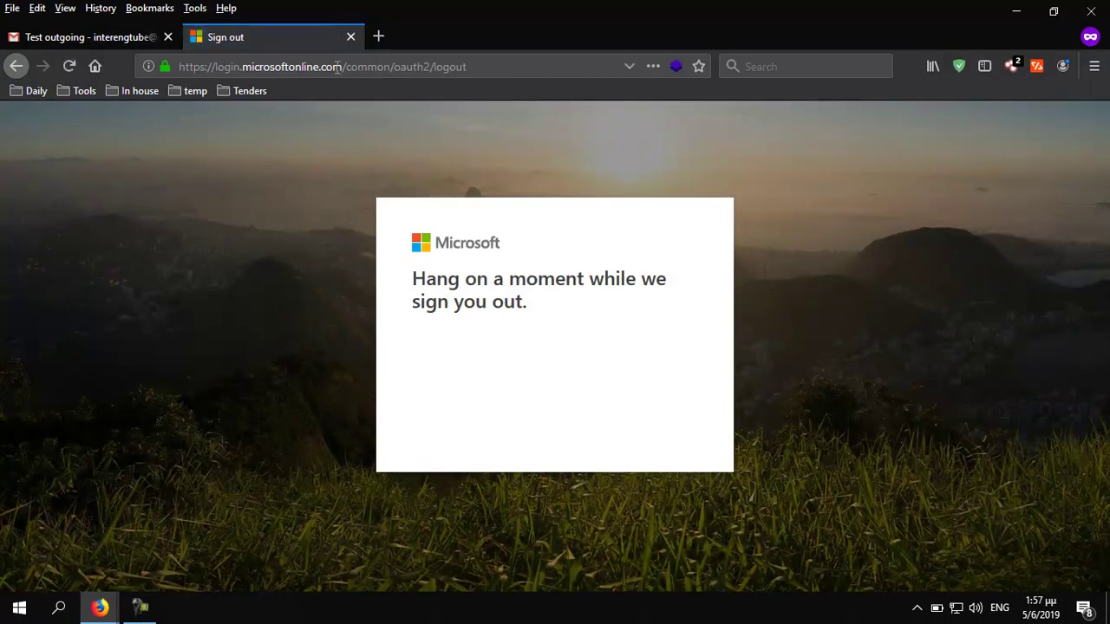
Sign in at login.microsoftonline.com as the second demo account with its password
left_click_drag(348, 68, 535, 91)
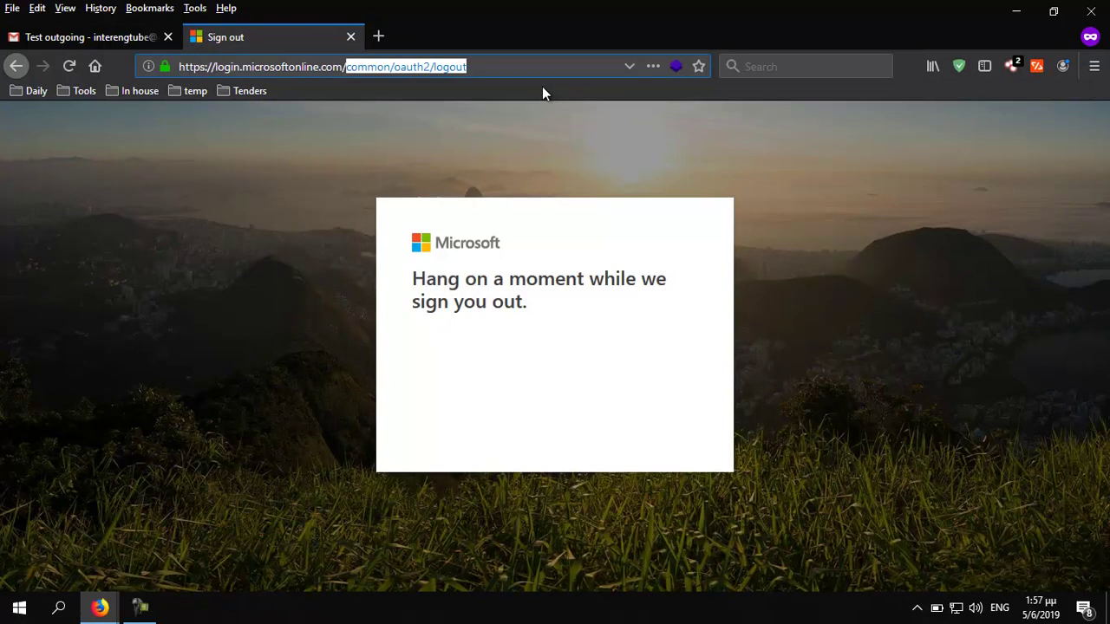
key("BackSpace")
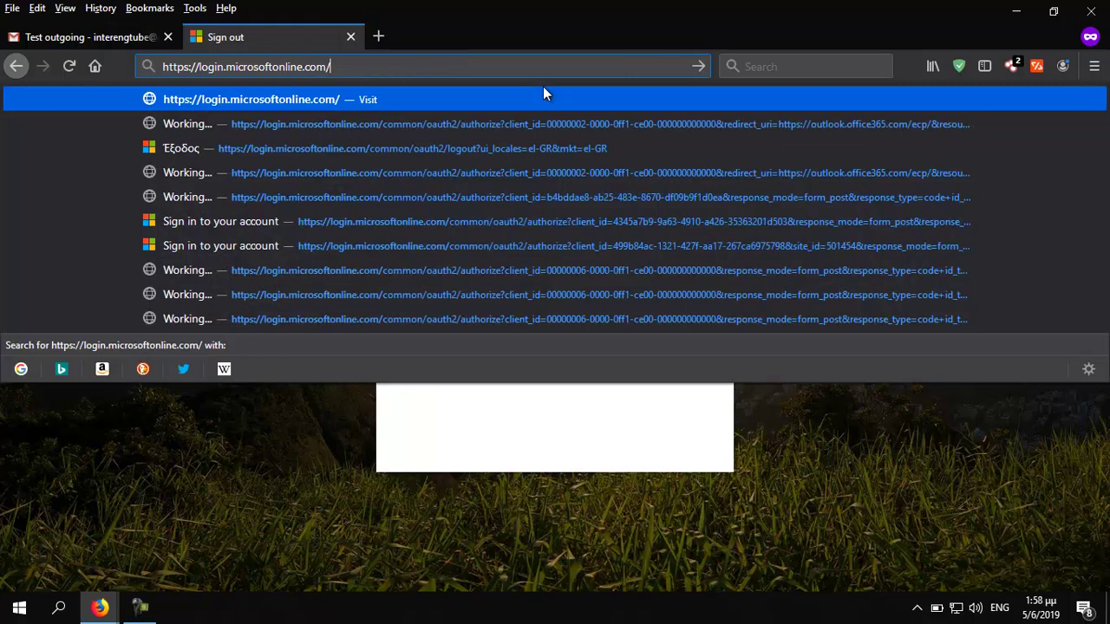
key("Return")
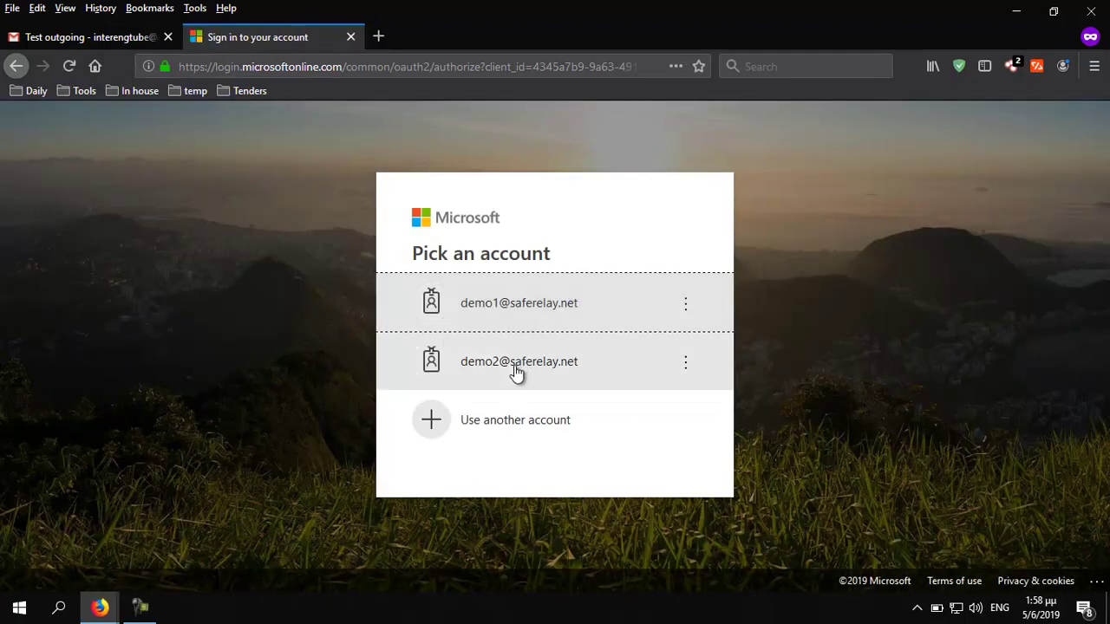
left_click(516, 372)
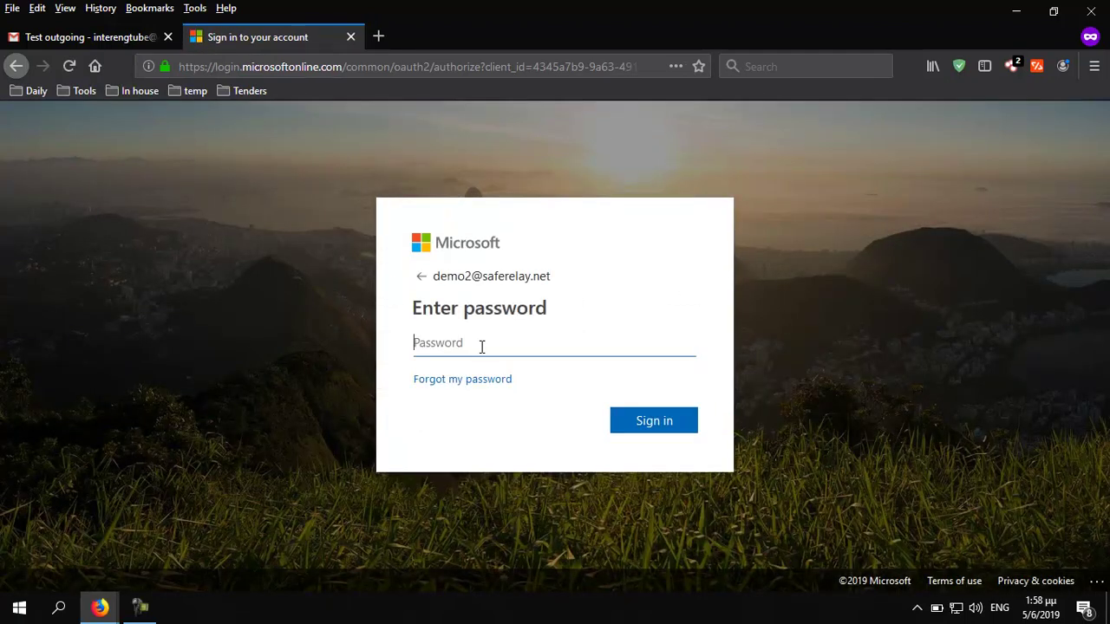
type("••")
left_click(648, 424)
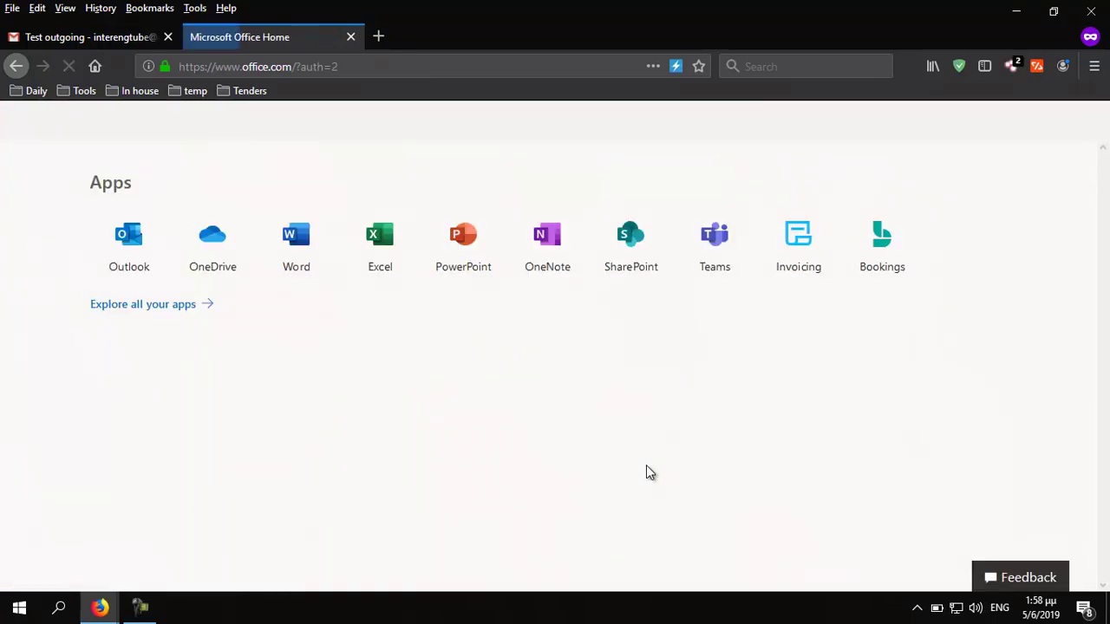
Open Outlook mail and save the home time zone setting
left_click(130, 247)
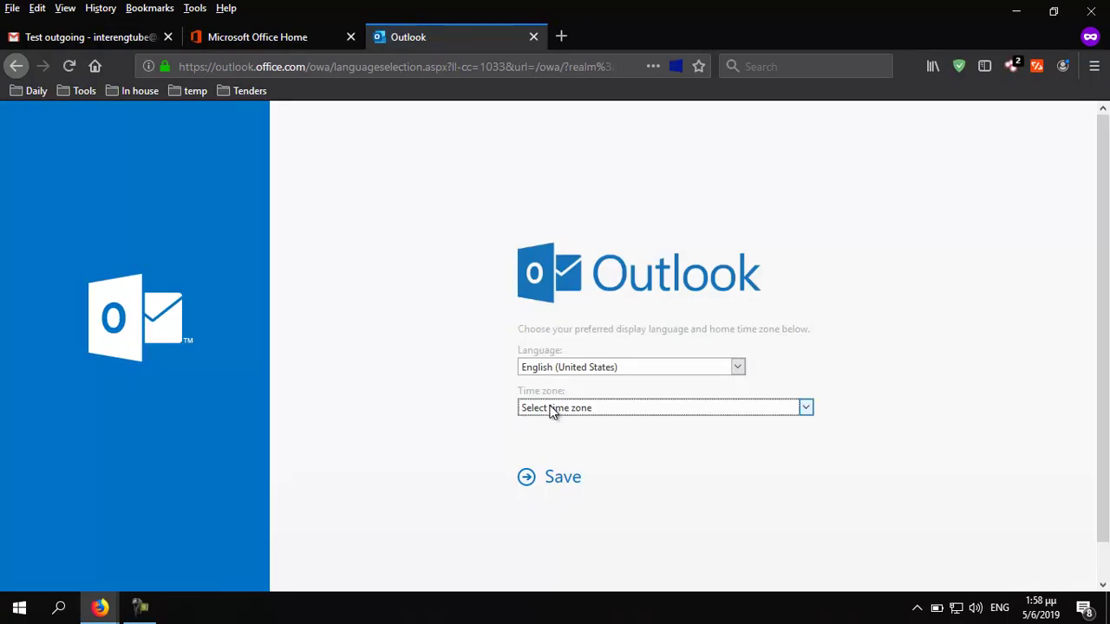
left_click(551, 411)
scroll(587, 364, "down", 9)
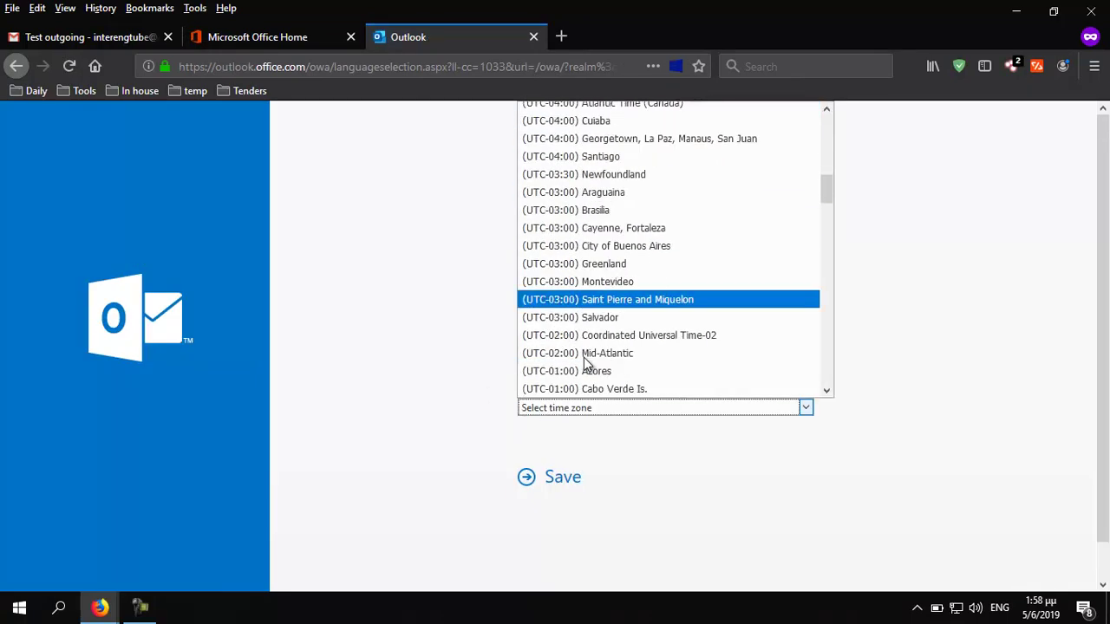
scroll(586, 364, "down", 3)
scroll(590, 360, "down", 3)
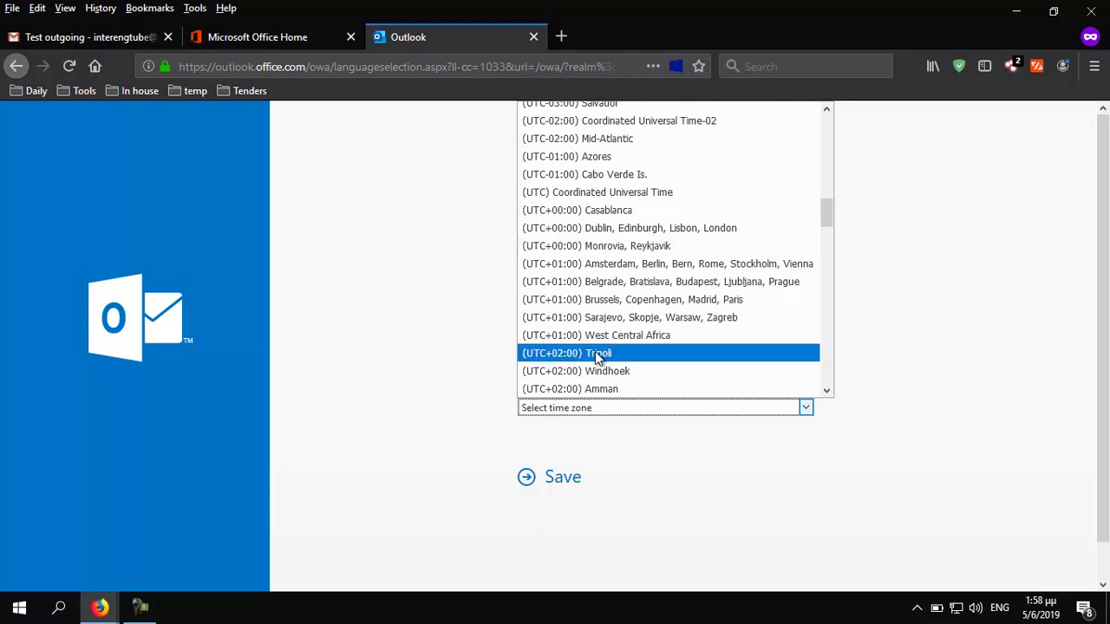
scroll(597, 356, "down", 1)
left_click(599, 355)
left_click(569, 484)
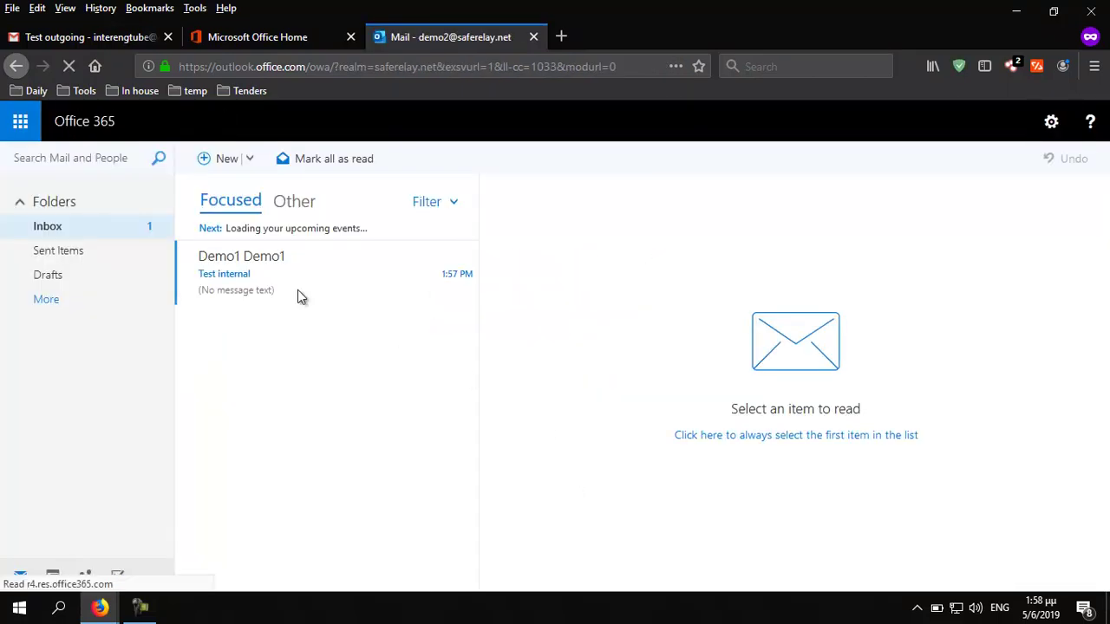
Read the 'Test internal' message from Demo1 and dismiss the Focused Inbox banner
left_click(244, 277)
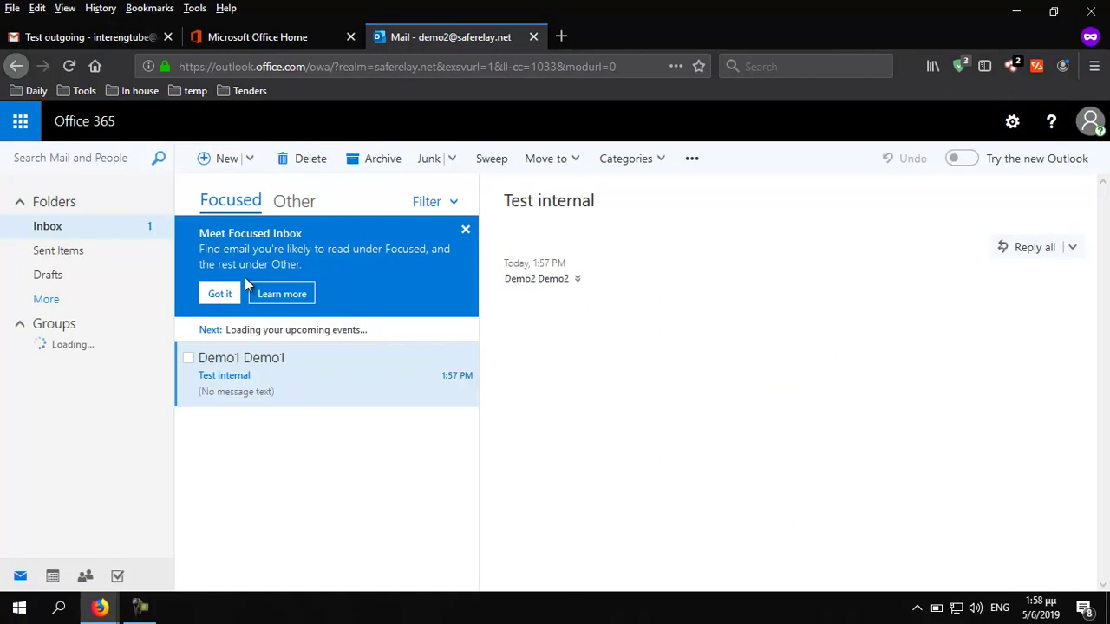
left_click(466, 232)
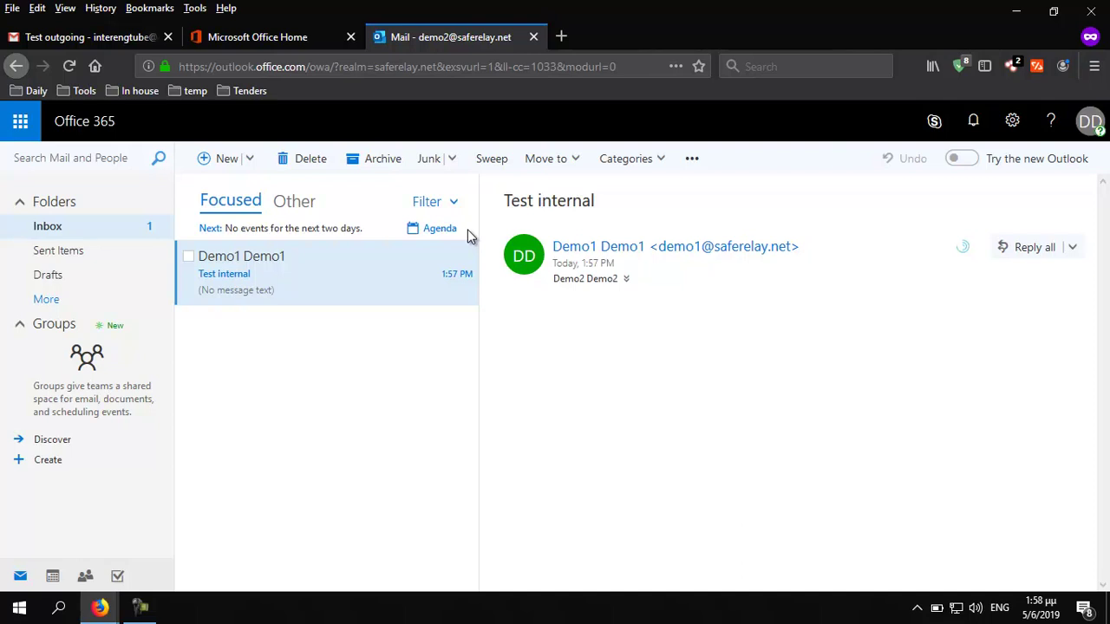
key("F5")
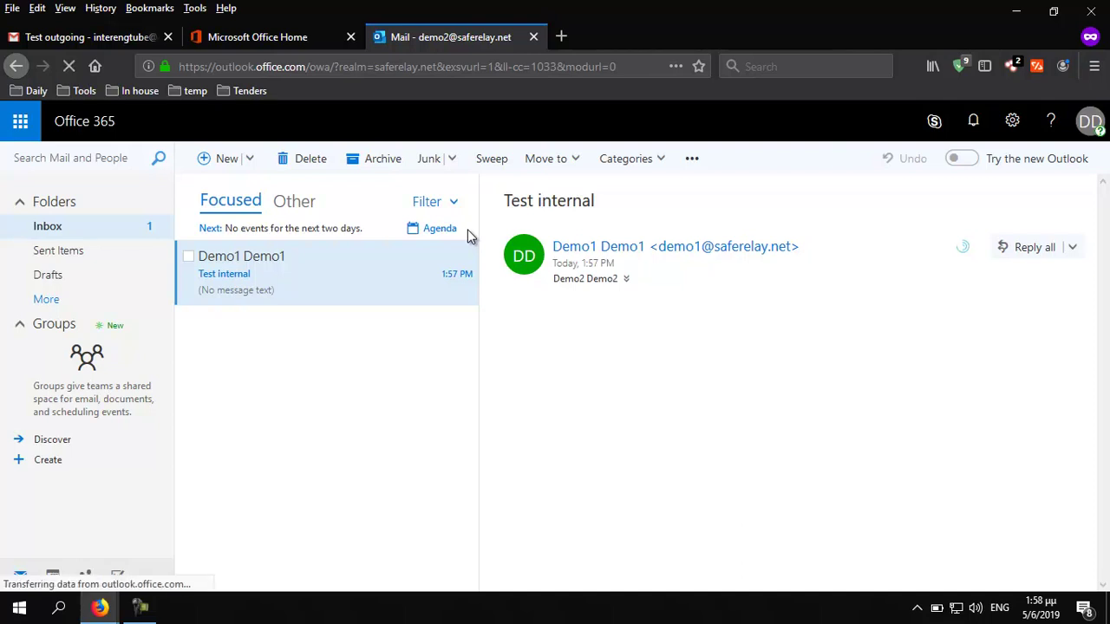